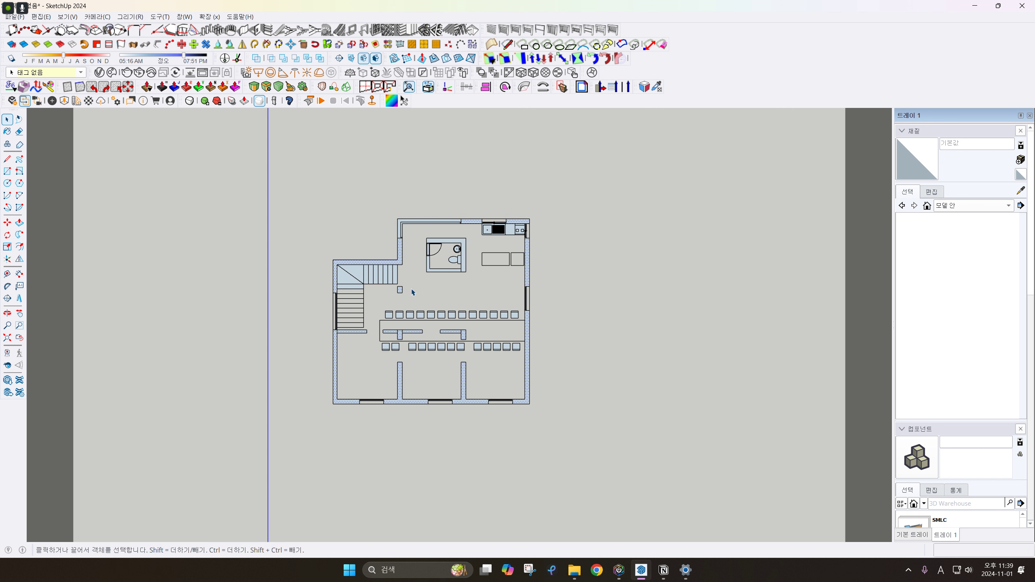
Try hiding the upper floor plan's wall group and restore it
scroll(413, 288, up, 3)
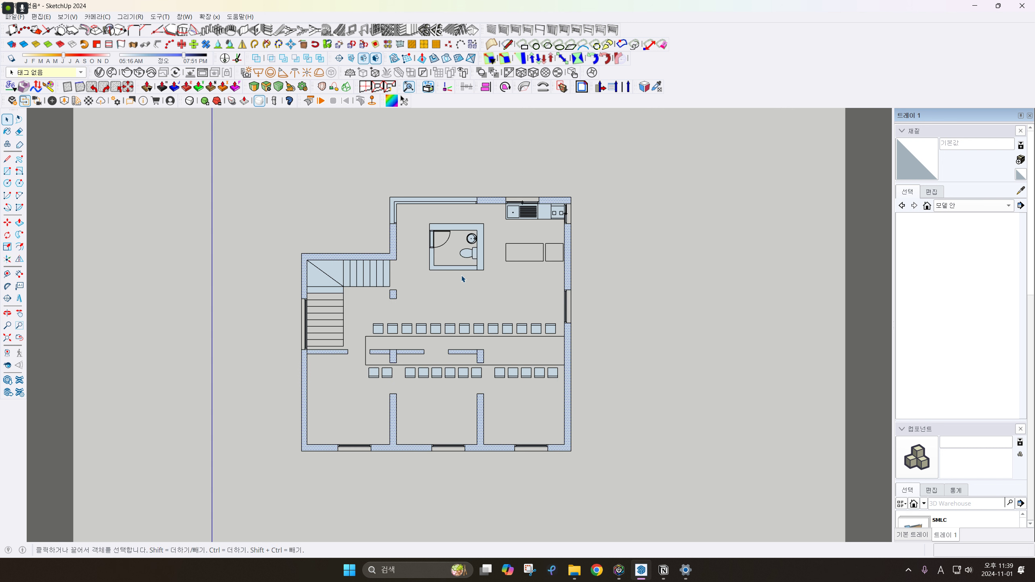
click(394, 295)
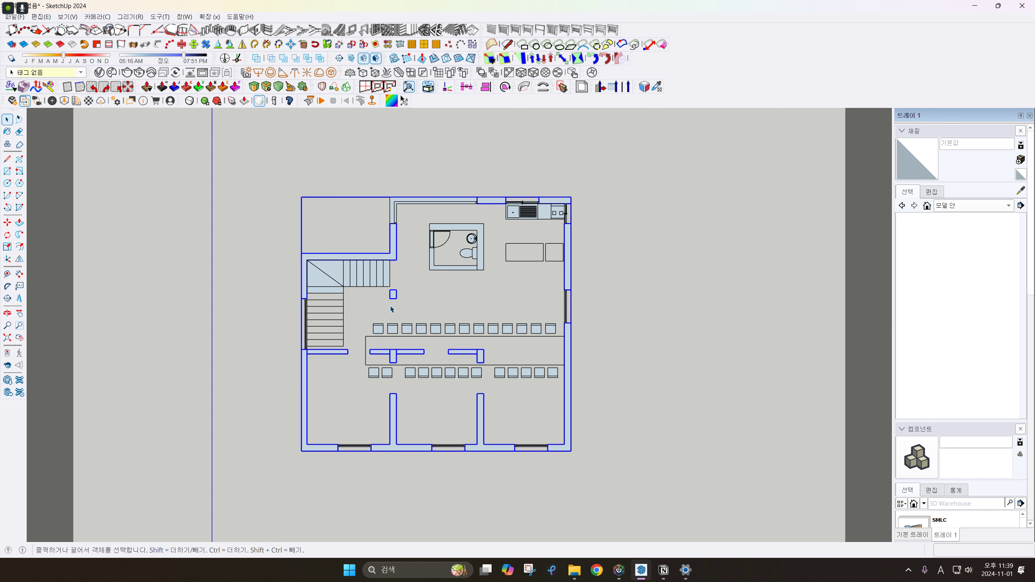
key(Delete)
scroll(392, 312, down, 2)
drag(292, 196, 543, 451)
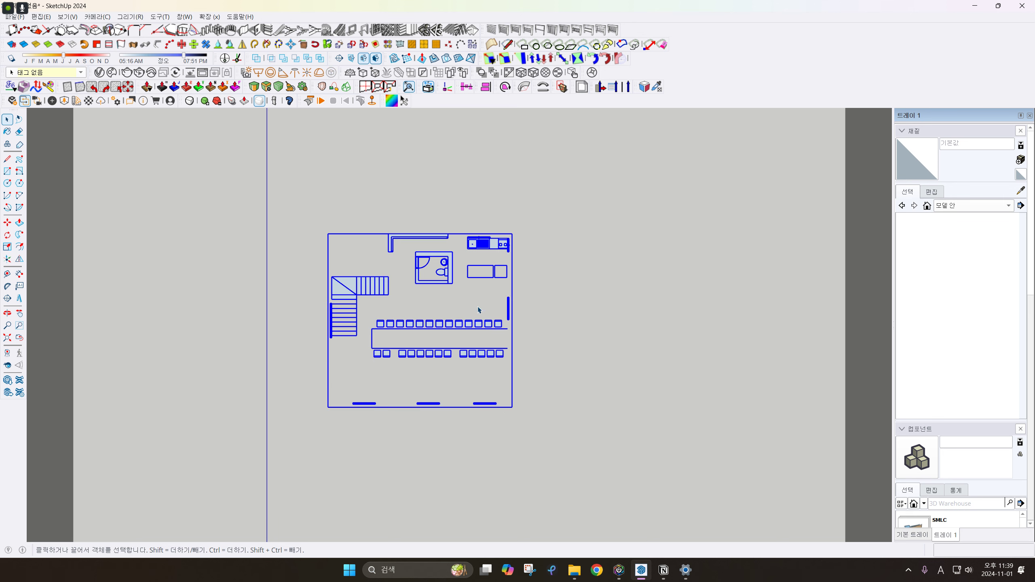
scroll(450, 260, up, 3)
key(ctrl+z)
click(636, 365)
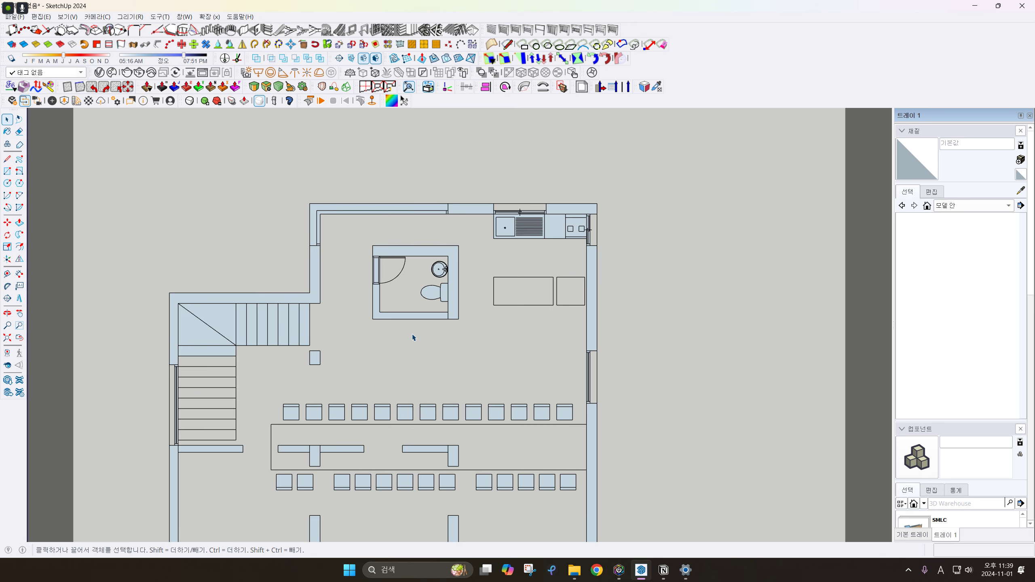
Switch visibility between the upper plan's wall group and furniture group until only its wall group is hidden
key(ctrl+z)
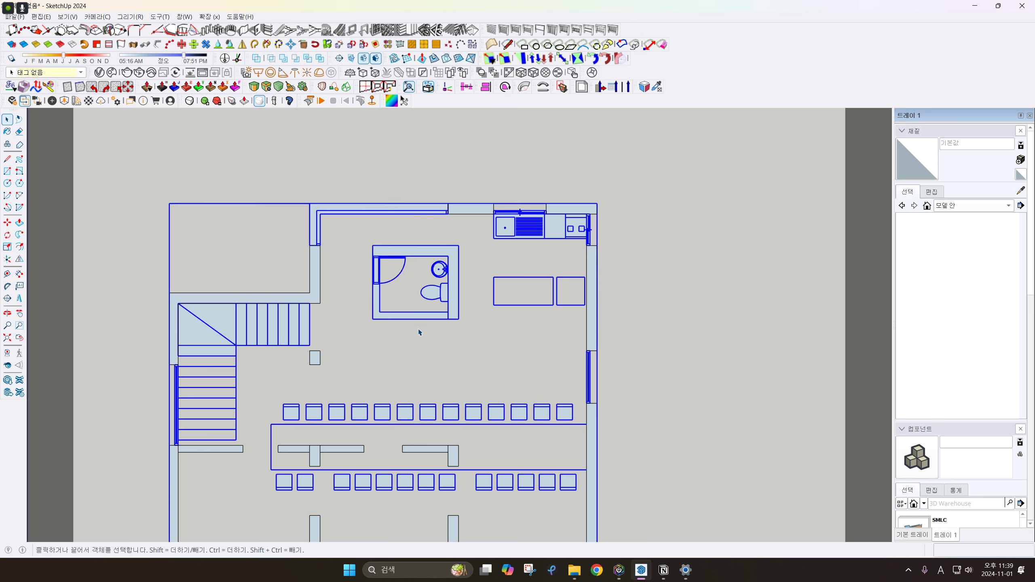
key(ctrl+z)
key(ctrl+z)
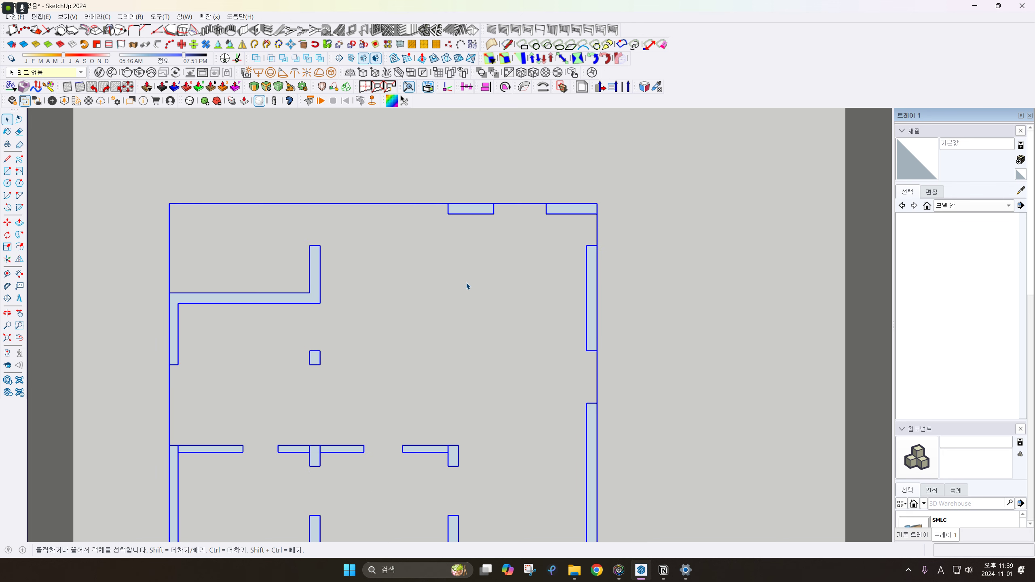
key(ctrl+y)
key(ctrl+y)
key(ctrl+y)
key(ctrl+y)
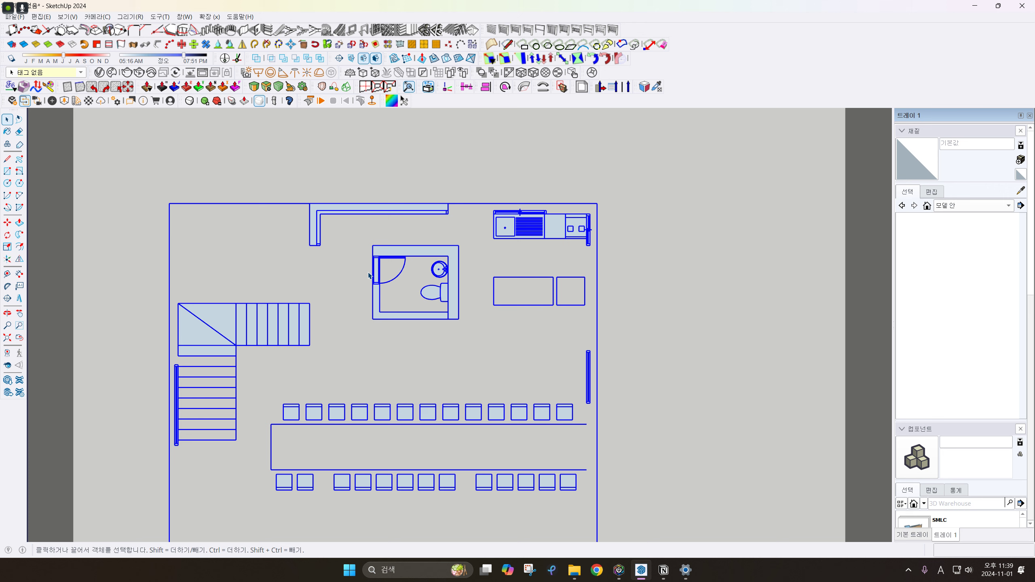
Open the upper plan's furniture group for editing and copy the bathroom's wall faces
click(483, 261)
scroll(452, 279, up, 2)
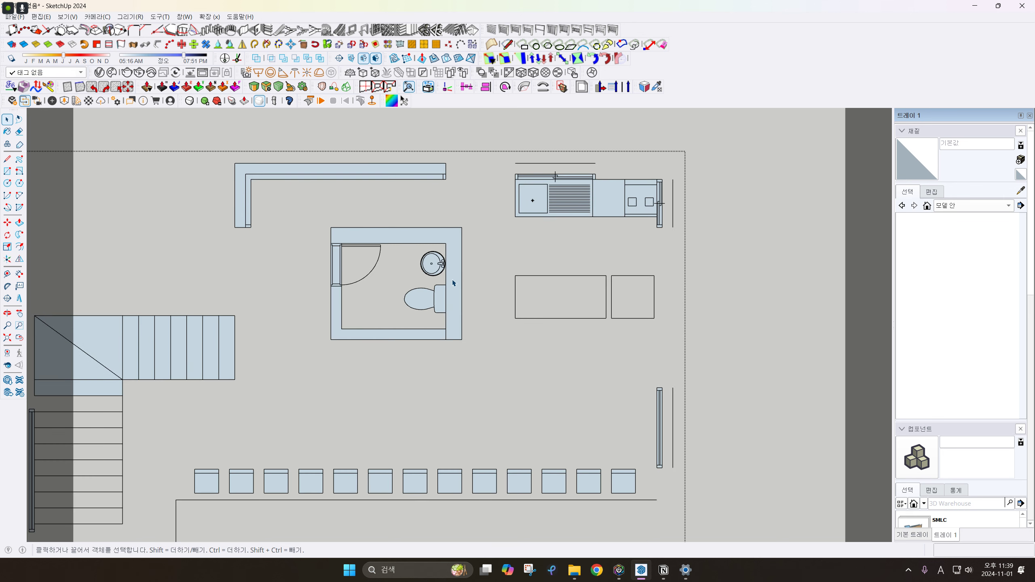
scroll(432, 290, down, 2)
scroll(447, 293, up, 3)
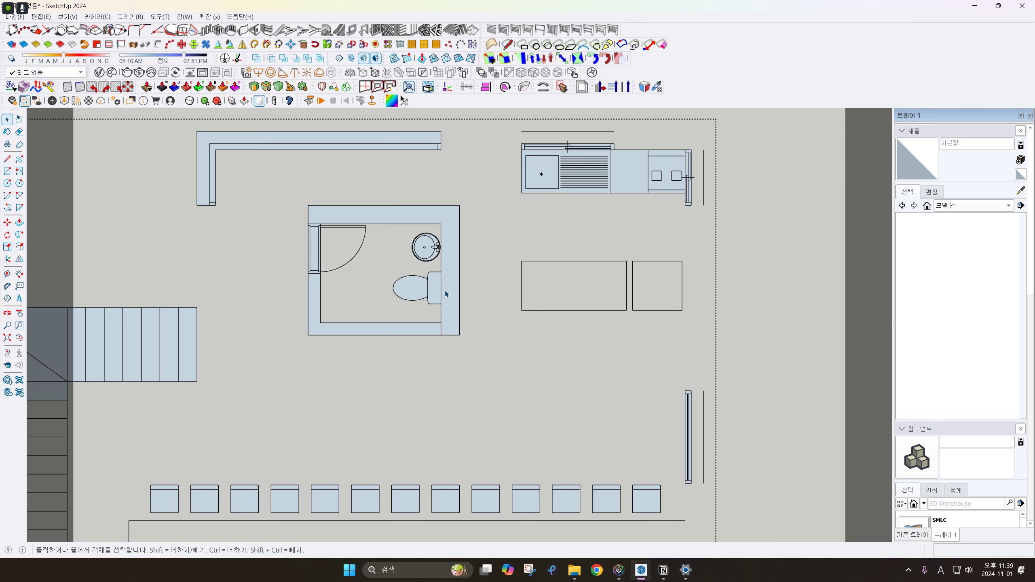
click(449, 222)
ctrl+click(316, 309)
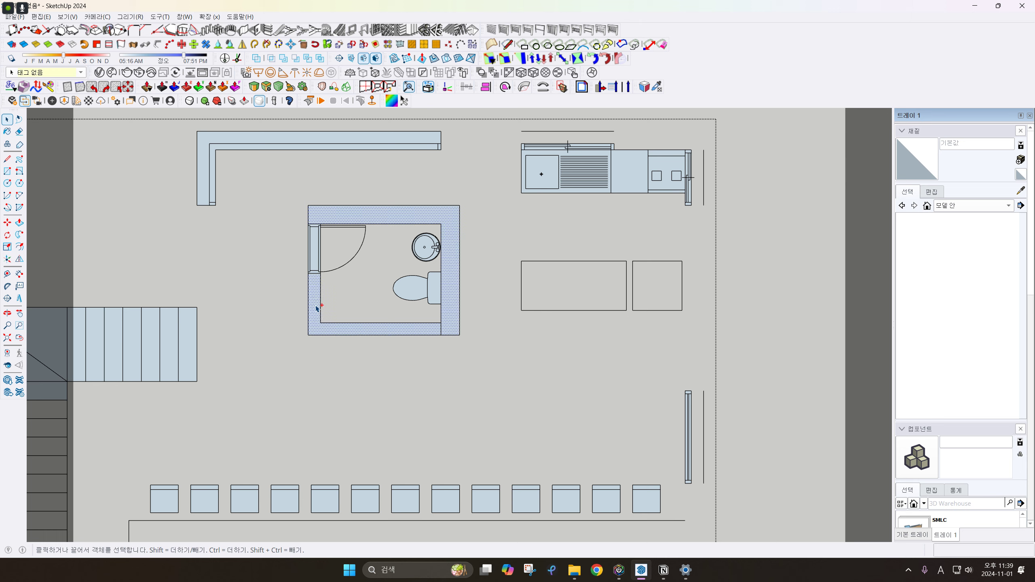
scroll(428, 276, down, 1)
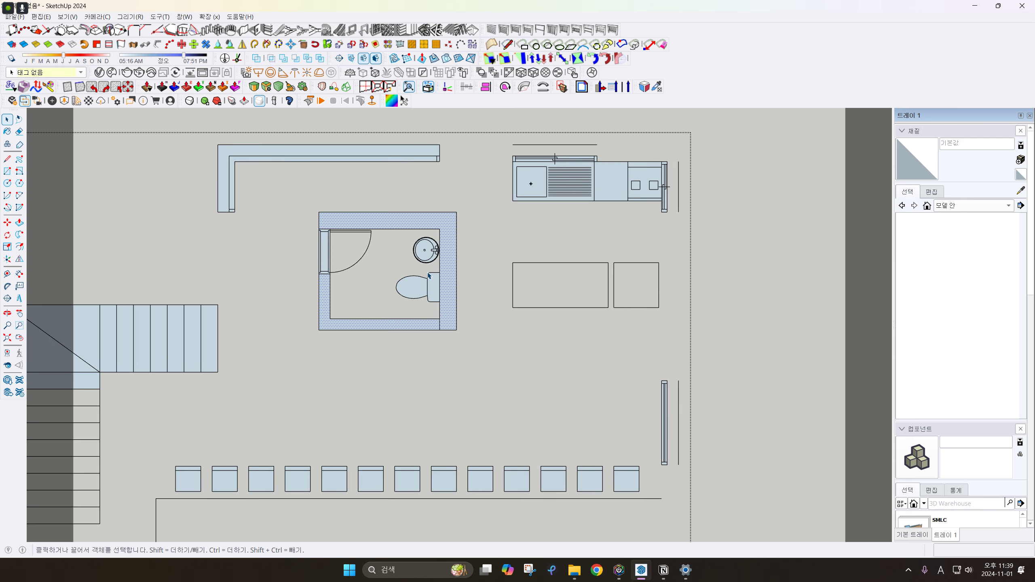
key(ctrl+z)
Remove the bathroom's wall faces from the furniture group
scroll(437, 290, down, 4)
scroll(440, 285, up, 4)
click(449, 282)
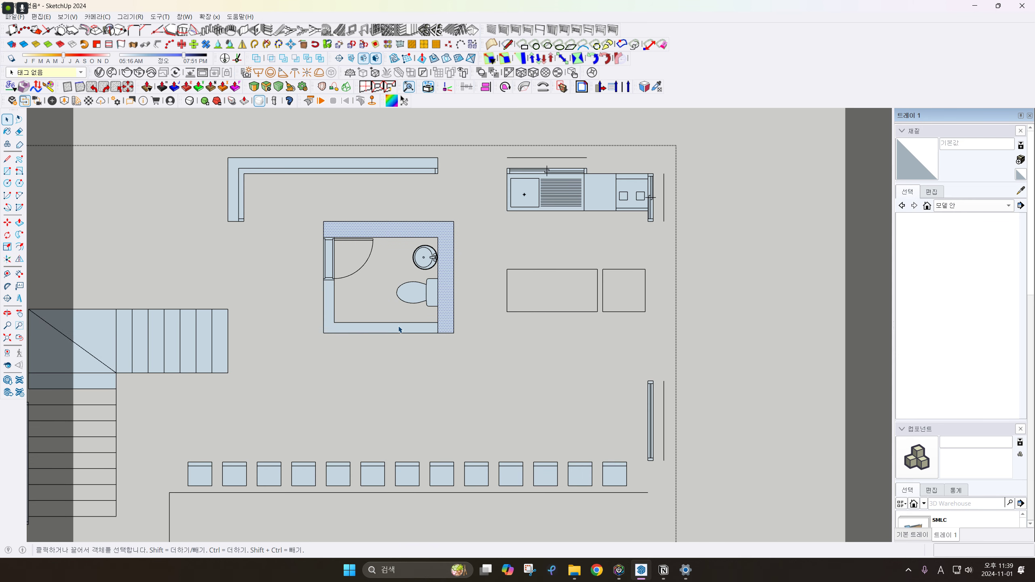
click(471, 318)
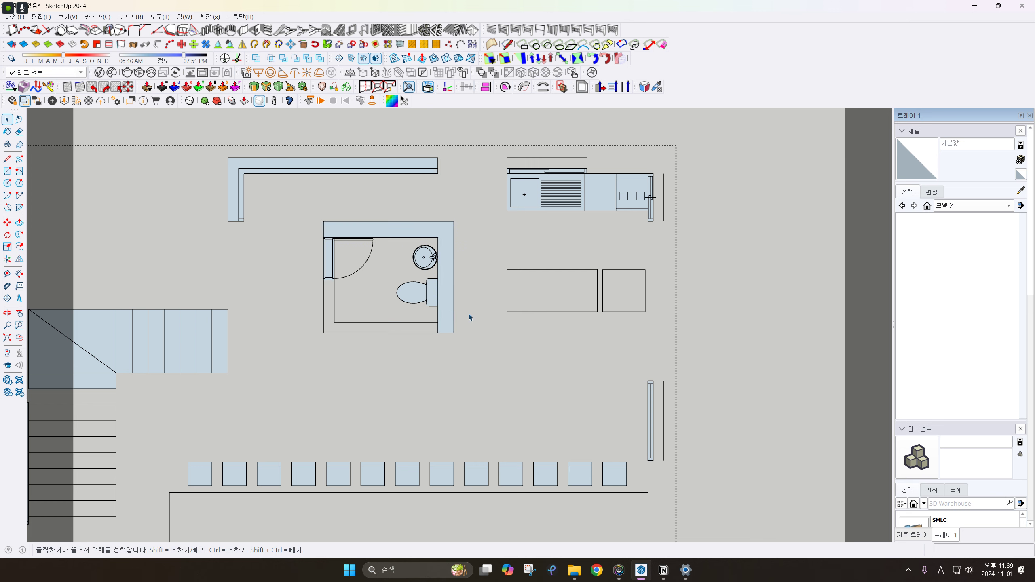
click(446, 301)
key(Escape)
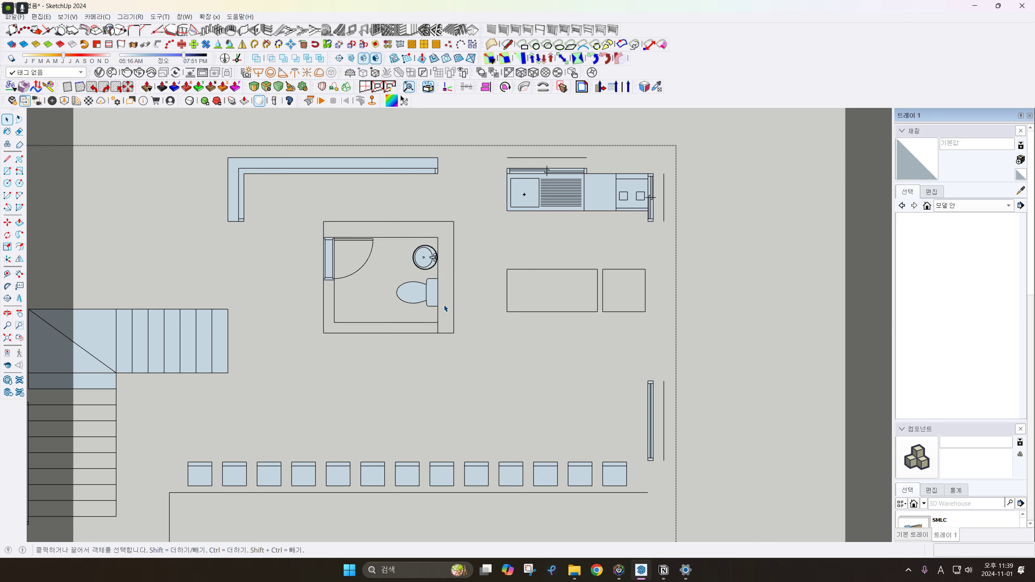
Close the furniture group and isolate the upper plan's wall group by hiding the furniture group
scroll(468, 304, down, 5)
scroll(565, 329, down, 4)
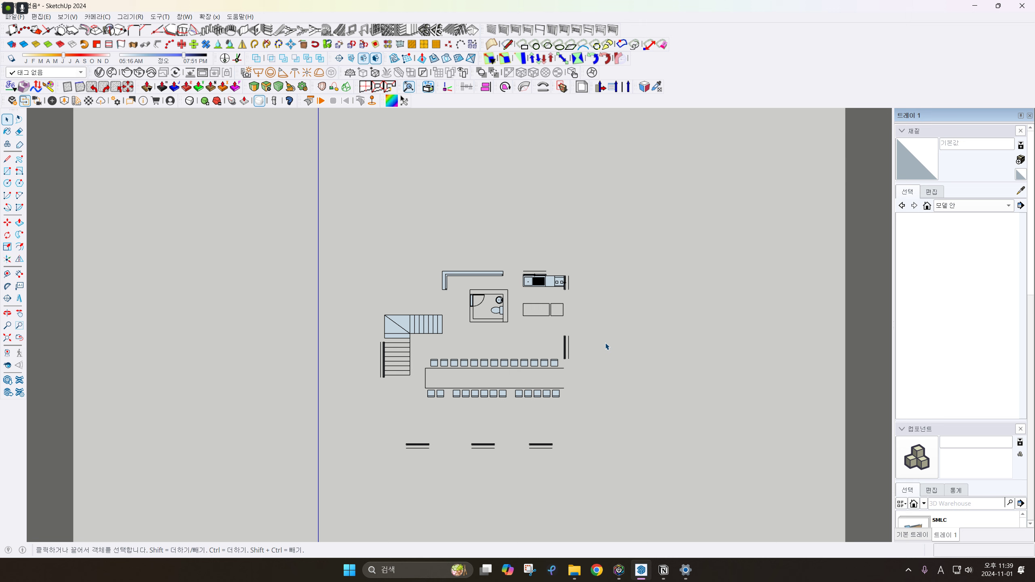
click(606, 345)
click(528, 365)
key(h)
scroll(445, 300, up, 1)
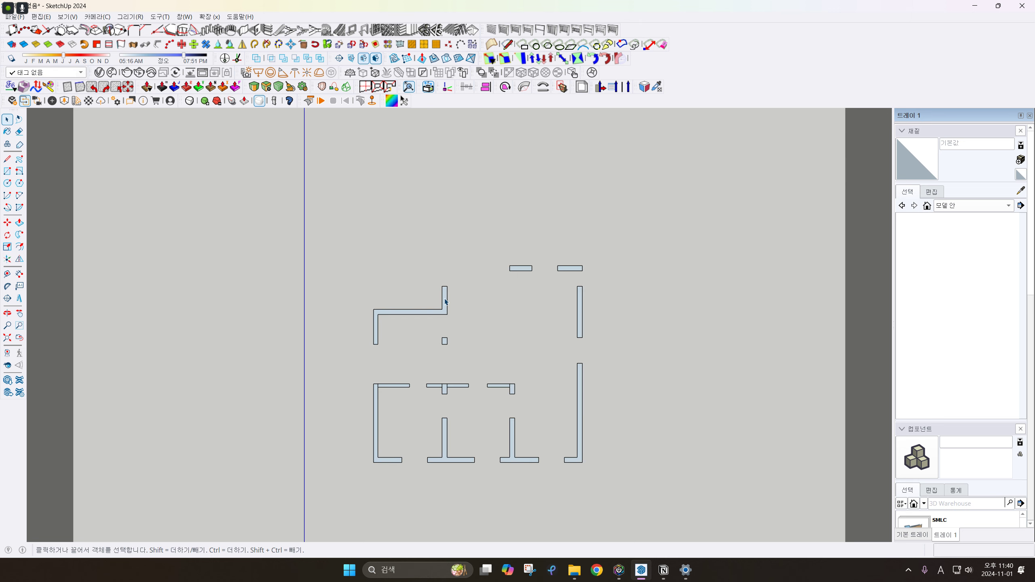
Paste the bathroom walls in place inside the upper plan's wall group and close the group
double_click(445, 301)
scroll(486, 322, up, 3)
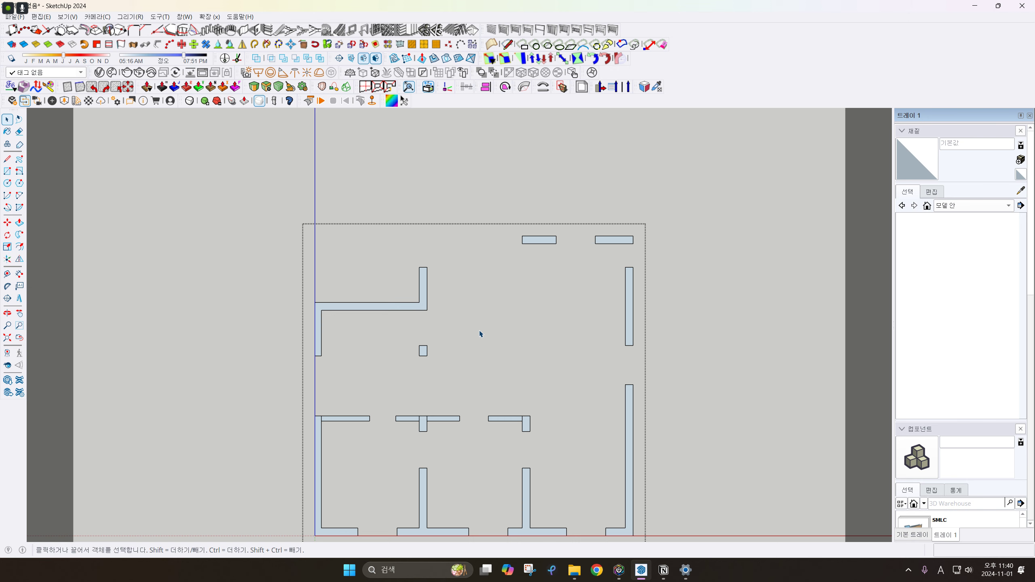
key(ctrl+z)
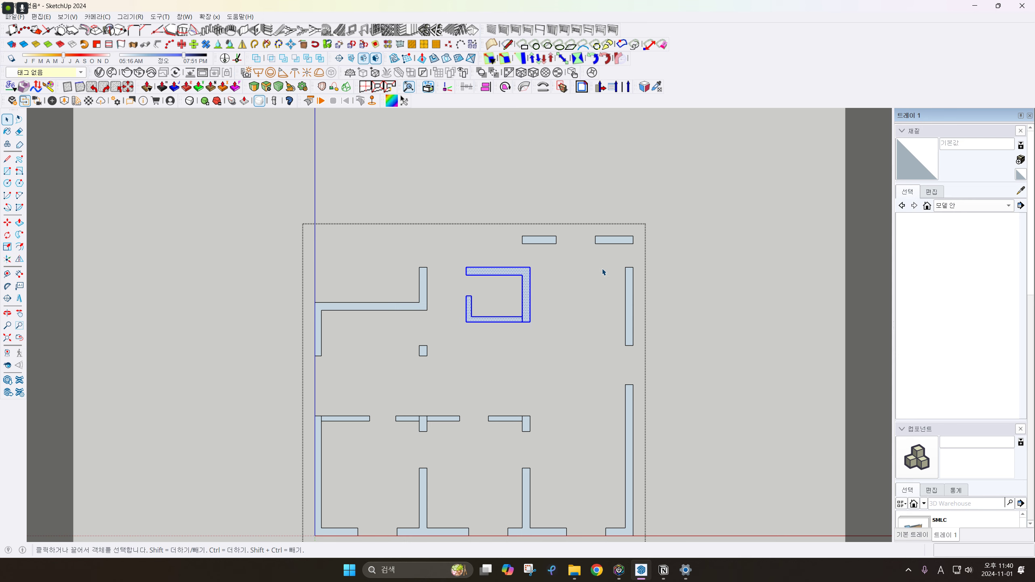
scroll(604, 272, down, 2)
click(682, 358)
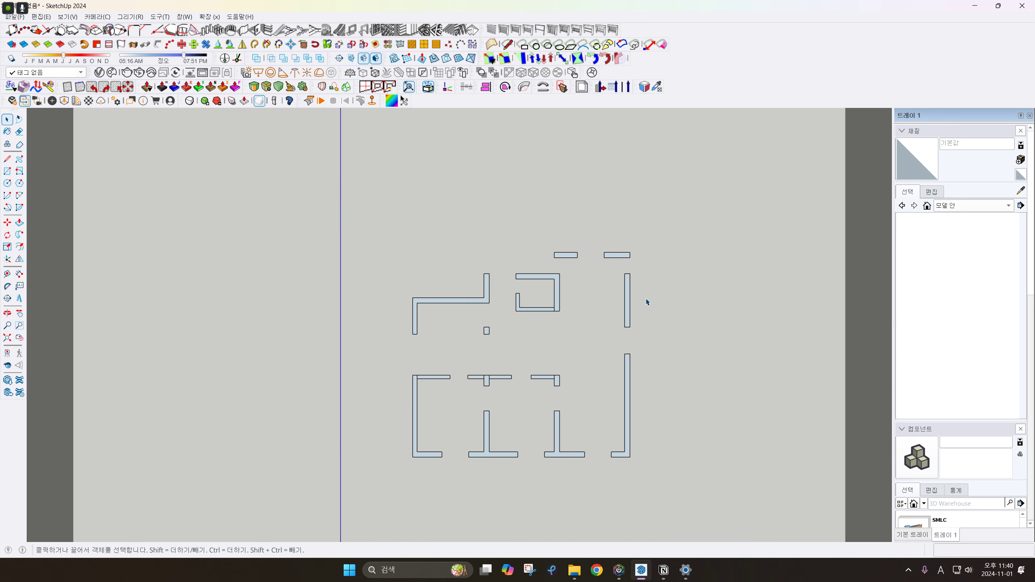
Hide the furniture group of the lower floor plan
scroll(636, 309, down, 2)
shift+middle_drag(622, 320, 455, 349)
key(shift+h)
scroll(496, 279, down, 2)
click(459, 431)
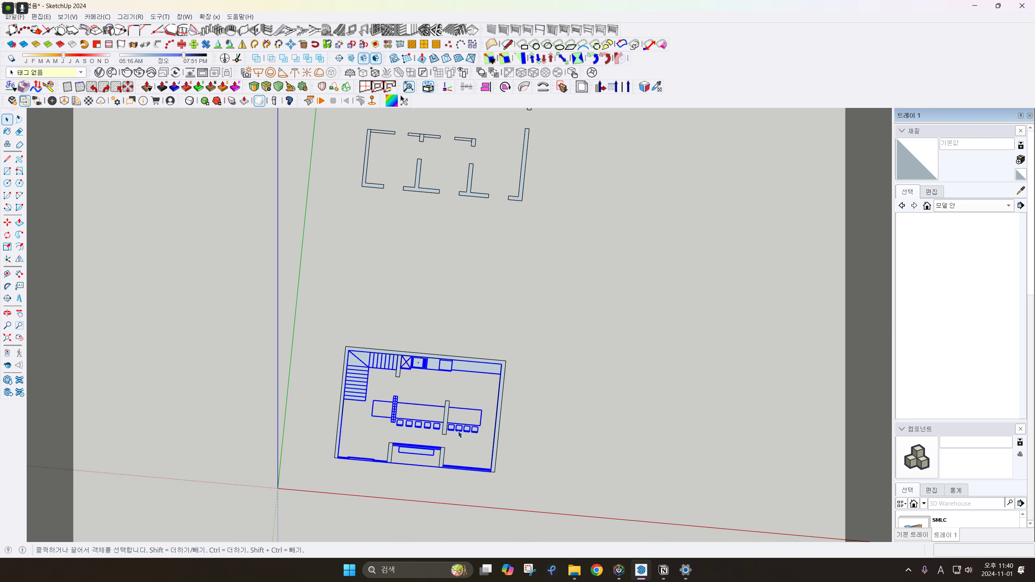
key(Delete)
scroll(508, 229, down, 1)
scroll(464, 156, up, 3)
shift+middle_drag(463, 154, 404, 324)
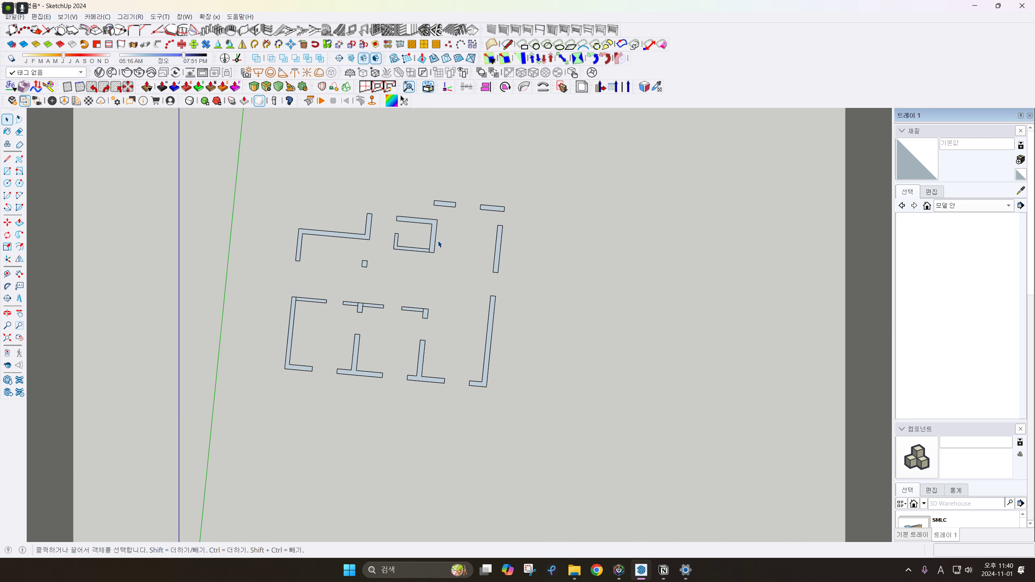
Hide the bathroom walls inside the upper plan's wall group and close the group
double_click(433, 242)
triple_click(433, 241)
key(Delete)
scroll(485, 252, down, 3)
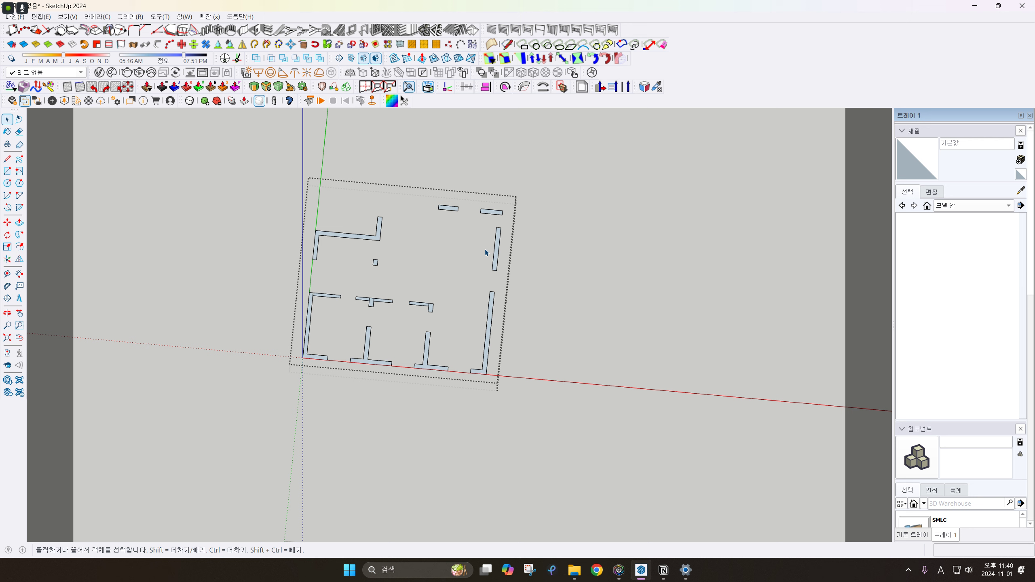
click(558, 279)
mouse_move(515, 266)
middle_down()
mouse_move(463, 272)
mouse_move(471, 259)
middle_up()
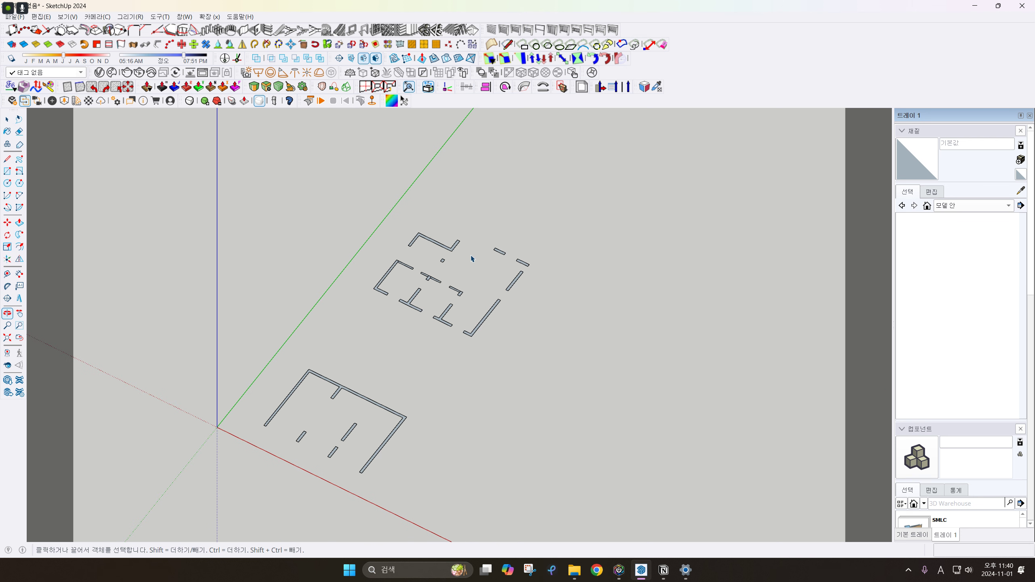
Unhide the furniture groups of both plans, and hide only the upper plan's furniture group again
key(ctrl+z)
key(ctrl+z)
click(485, 297)
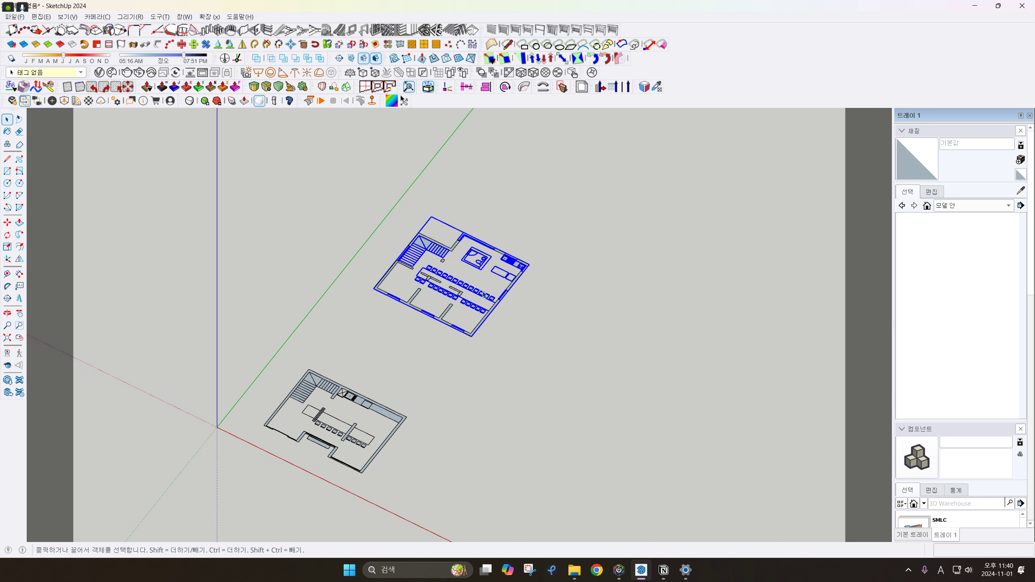
key(Delete)
scroll(458, 266, up, 2)
scroll(475, 315, up, 2)
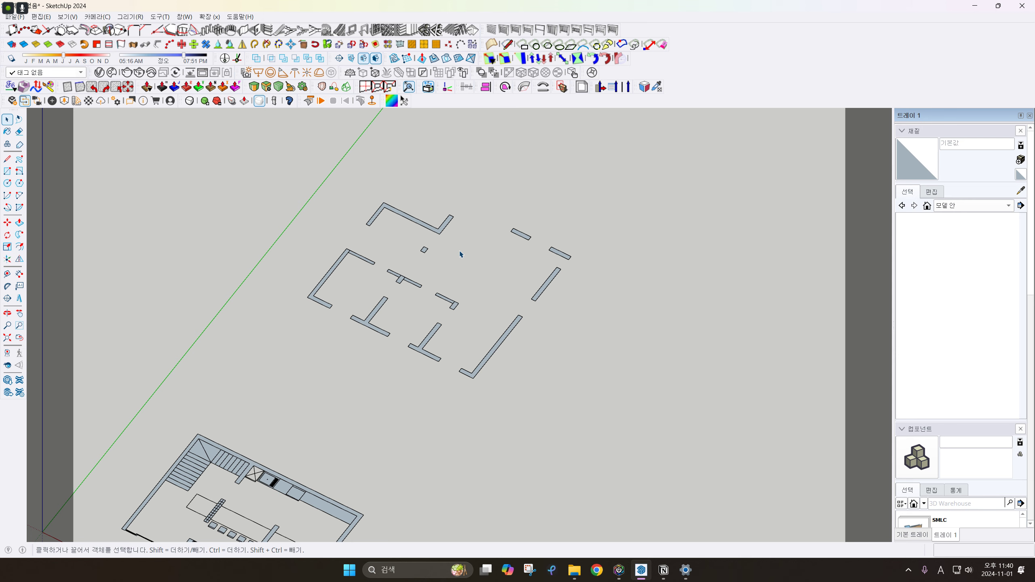
Hide all the remaining walls inside the upper plan's wall group and close the group
double_click(437, 232)
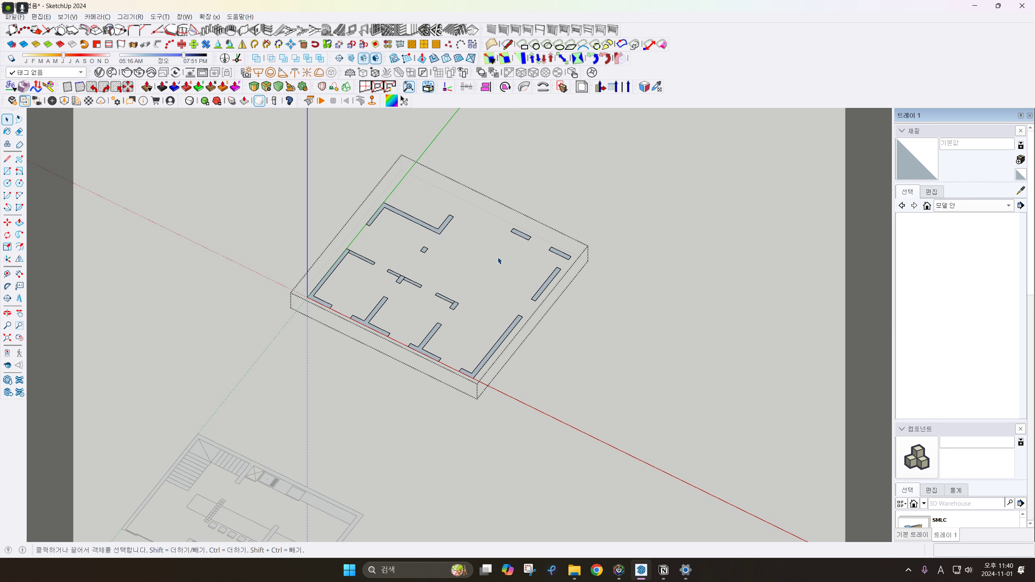
key(ctrl+z)
key(ctrl+a)
key(Delete)
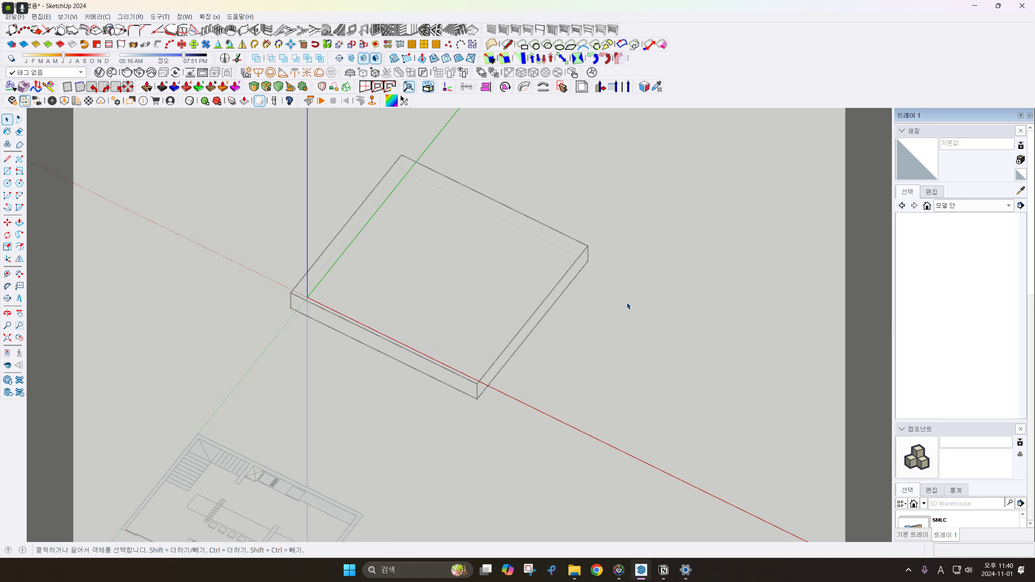
click(628, 304)
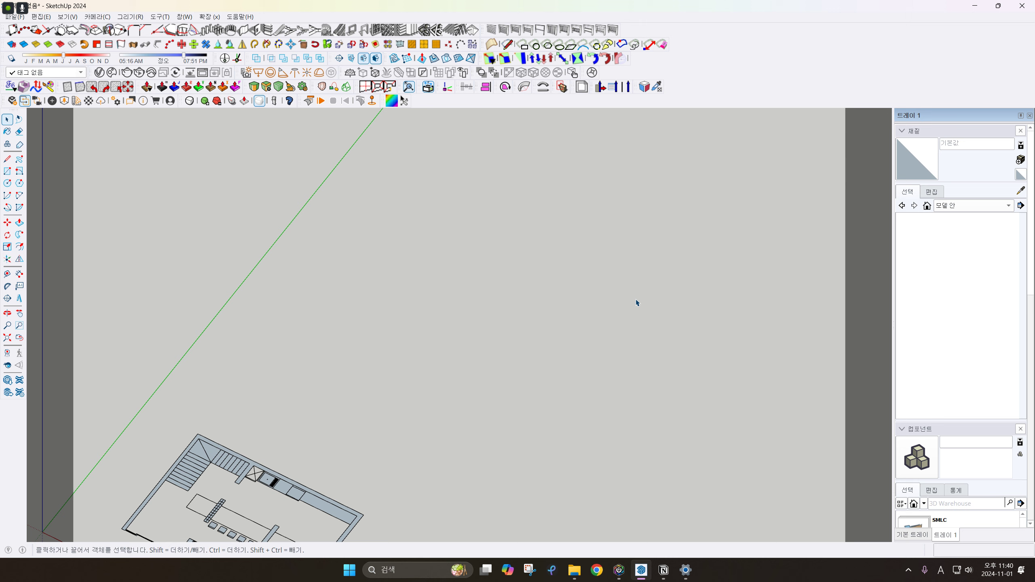
Turn on the display of hidden geometry and unhide all walls inside the upper plan's wall group
click(67, 17)
click(99, 56)
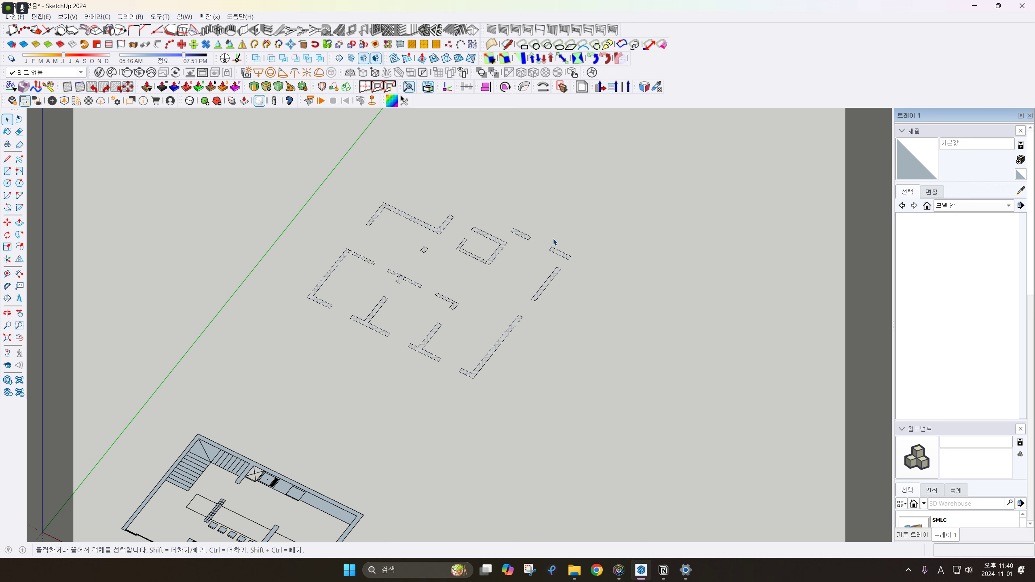
double_click(495, 262)
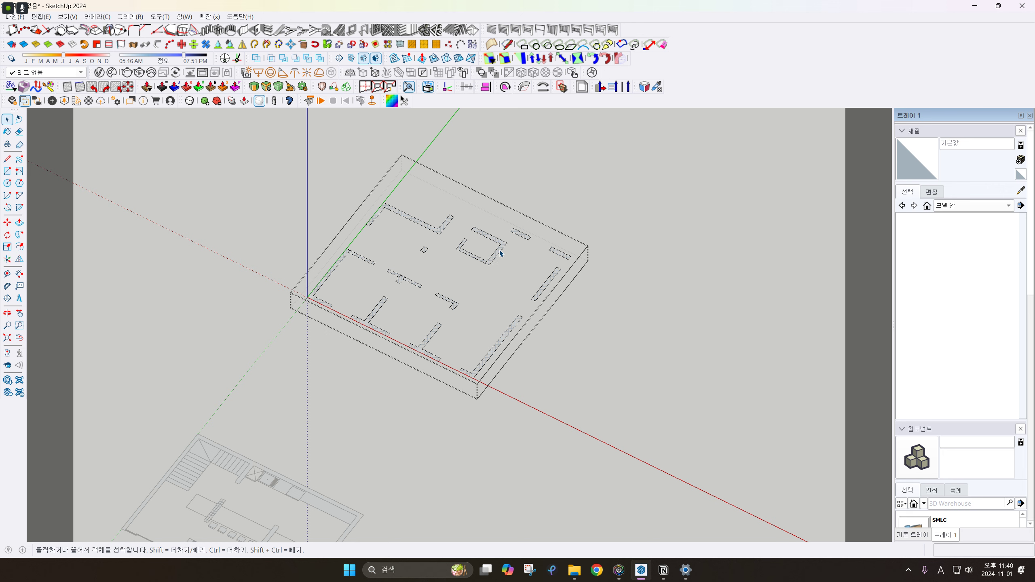
key(ctrl+z)
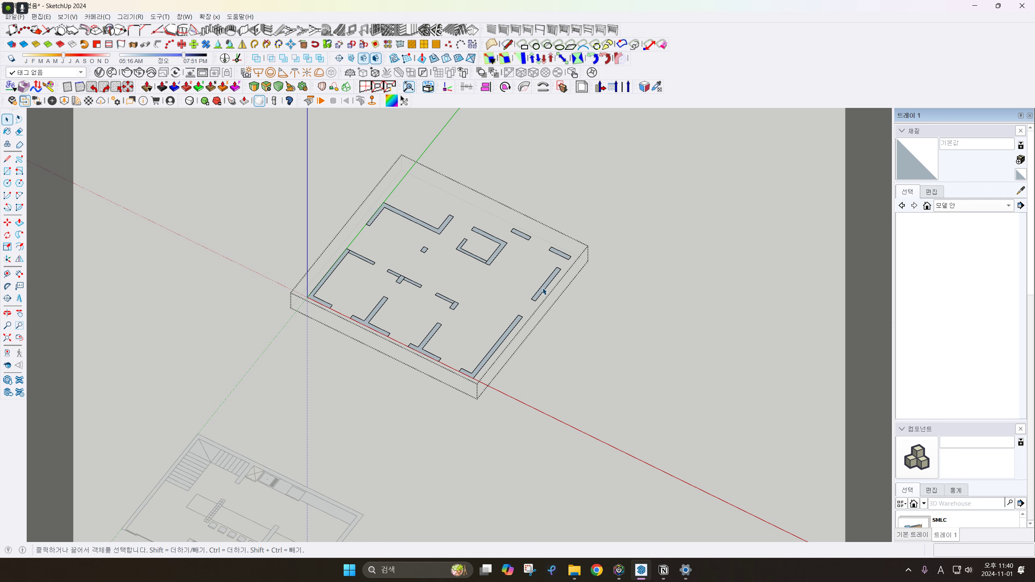
click(629, 313)
Hide the upper plan's wall group and unhide all hidden groups in the model
click(515, 329)
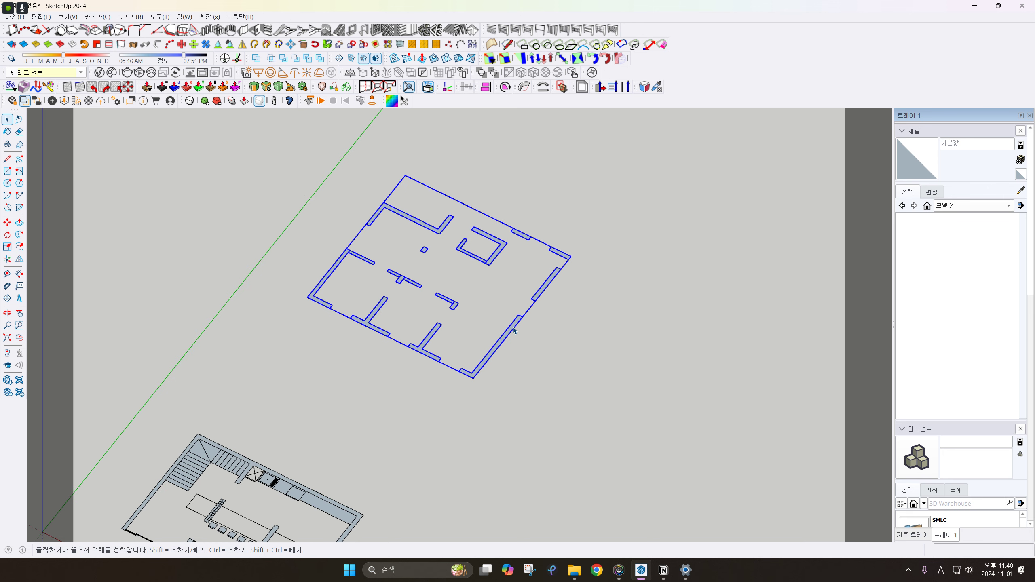
key(Delete)
key(ctrl+z)
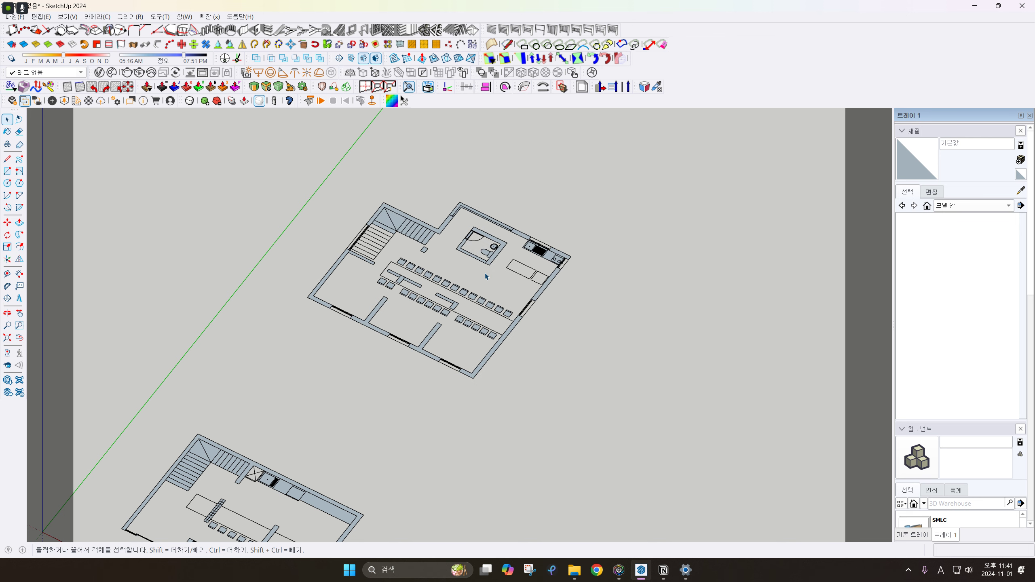
Draw a circle on the ground in the empty area beside the upper floor plan
scroll(546, 263, down, 2)
shift+middle_drag(596, 329, 485, 305)
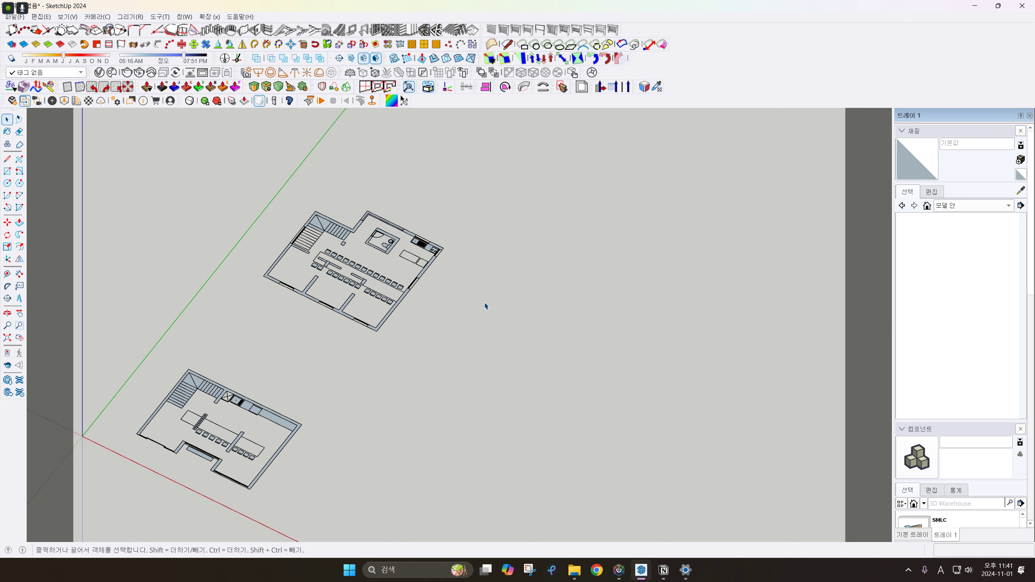
scroll(486, 305, up, 2)
key(c)
click(493, 306)
click(532, 291)
key(space)
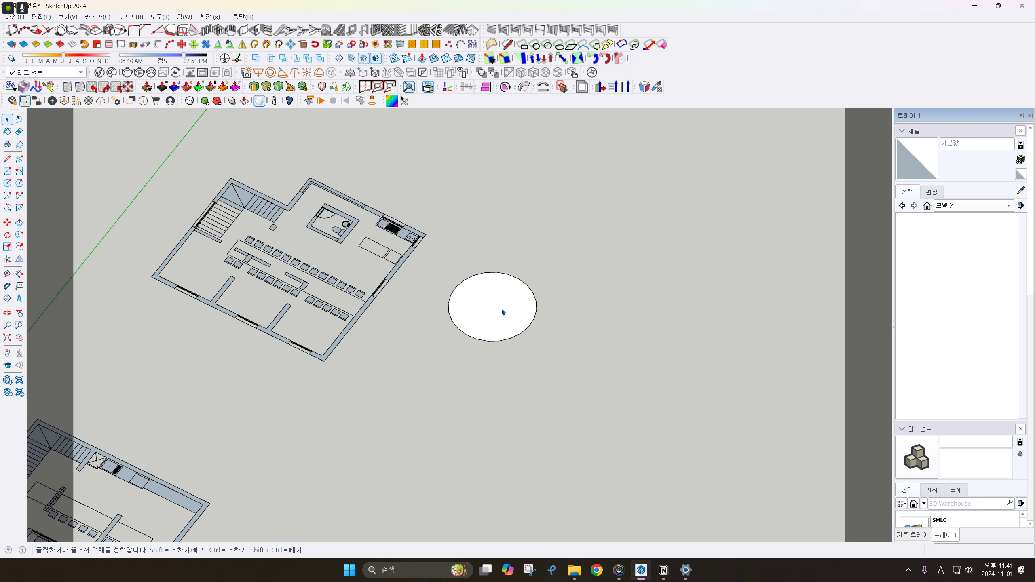
Extrude the circle beside the upper floor plan upward into a cylinder with Push/Pull
key(p)
click(499, 313)
click(506, 266)
key(space)
shift+middle_drag(506, 266, 629, 300)
scroll(587, 301, up, 2)
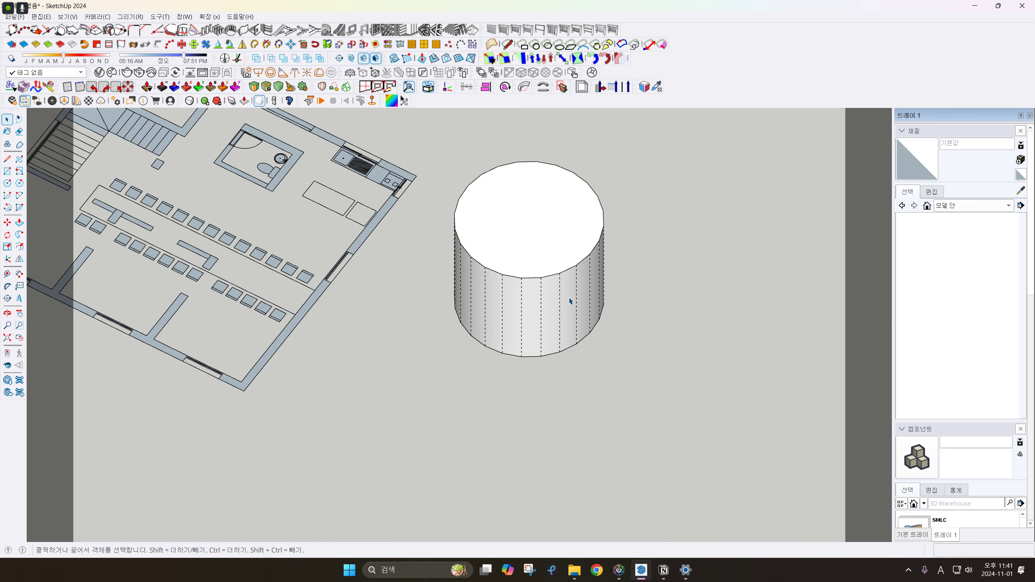
Toggle the display of hidden geometry to compare the cylinder's side with and without its facet edges
key(alt+h)
key(alt+h)
middle_drag(435, 270, 519, 269)
key(alt+h)
Select the whole cylinder with all connected geometry and delete it
click(518, 270)
triple_click(518, 269)
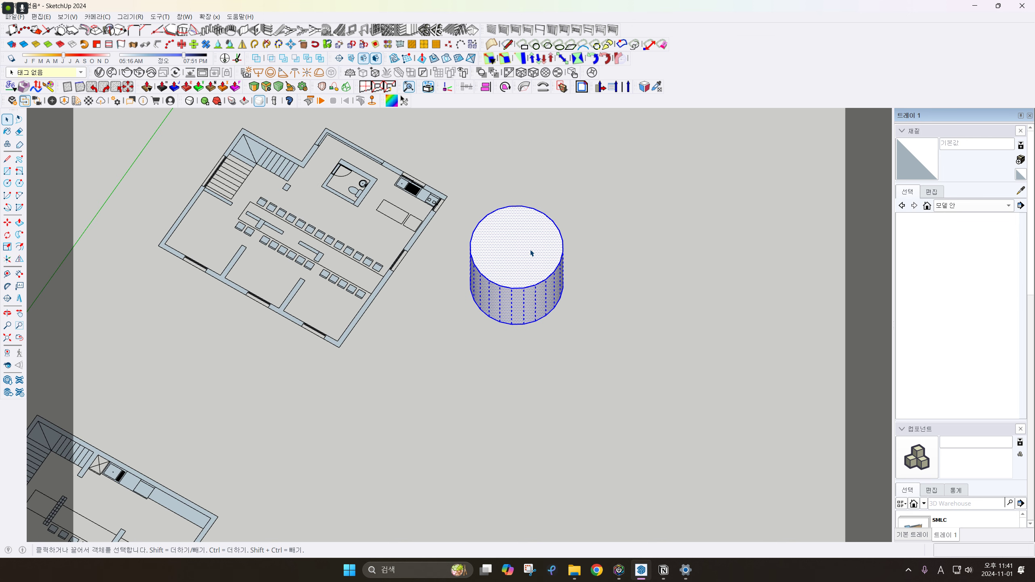
key(Delete)
middle_drag(374, 209, 547, 250)
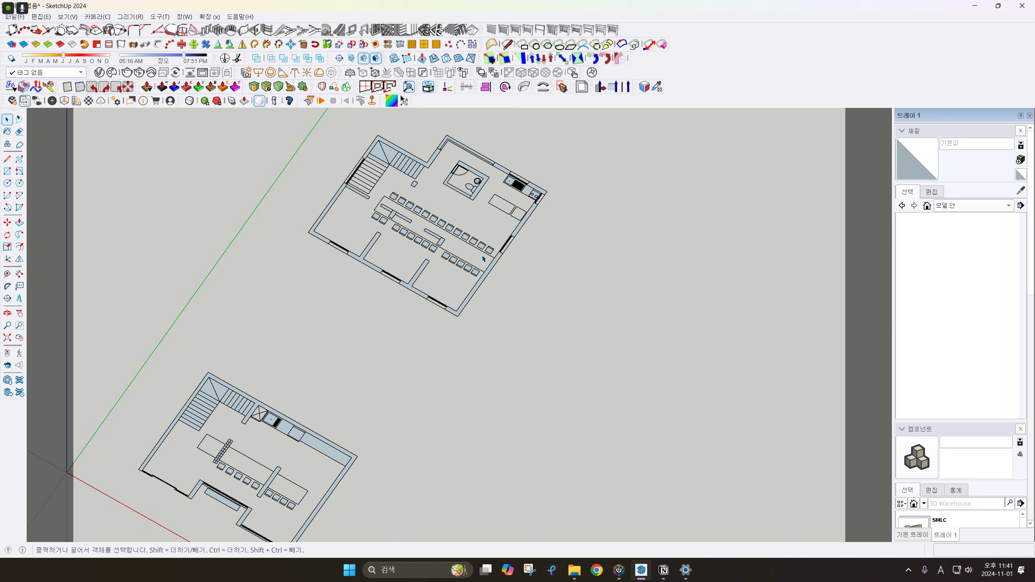
Delete the non-wall groups of the upper and lower floor plans, leaving only the wall groups
scroll(474, 238, down, 3)
shift+middle_drag(475, 239, 487, 209)
scroll(487, 218, up, 2)
click(471, 243)
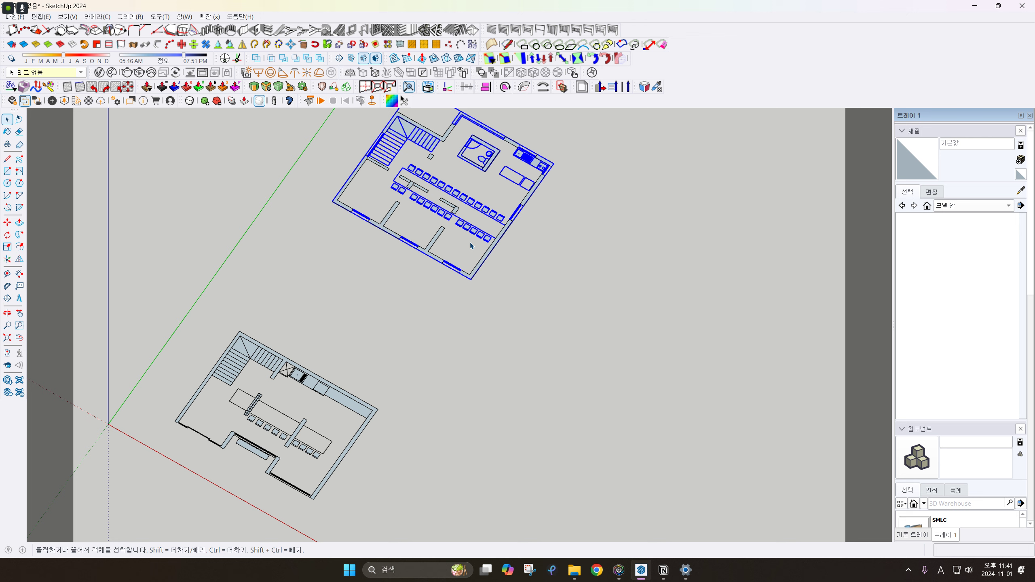
key(Delete)
click(313, 455)
key(Delete)
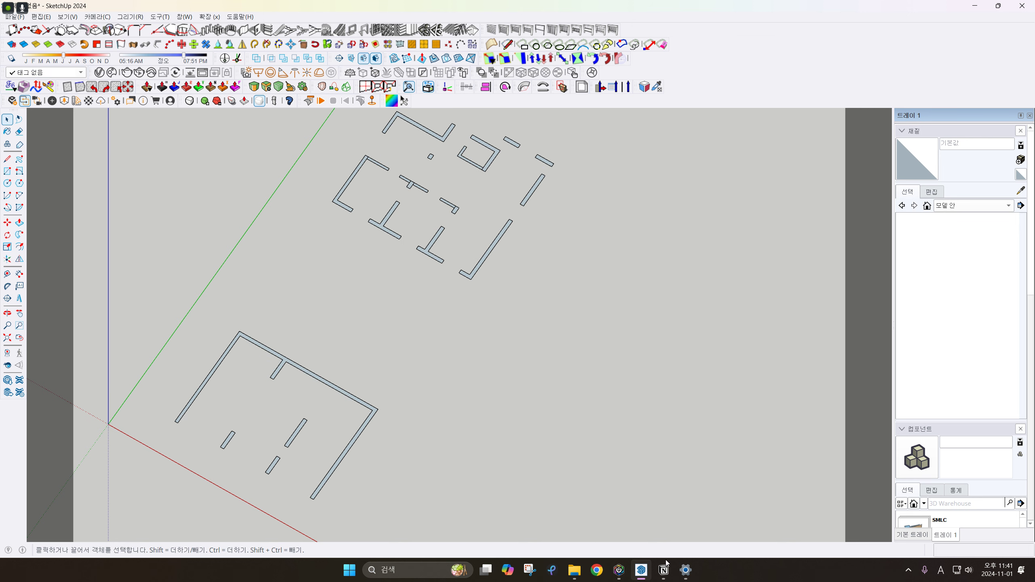
Switch to the Notion page NEW 2D공간드로잉2 and examine the notes on wall heights
click(663, 570)
scroll(359, 342, down, 1)
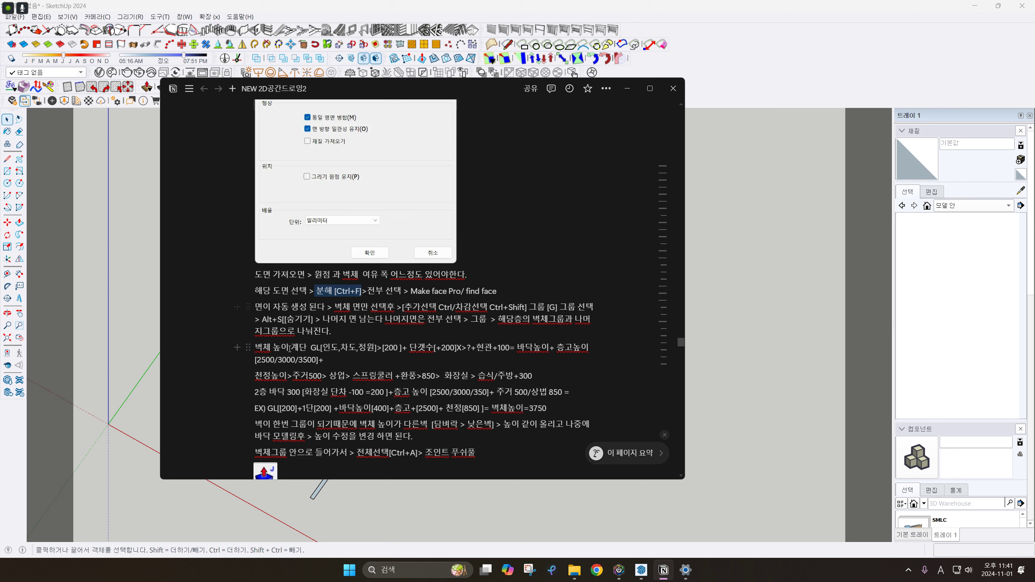
scroll(501, 328, down, 3)
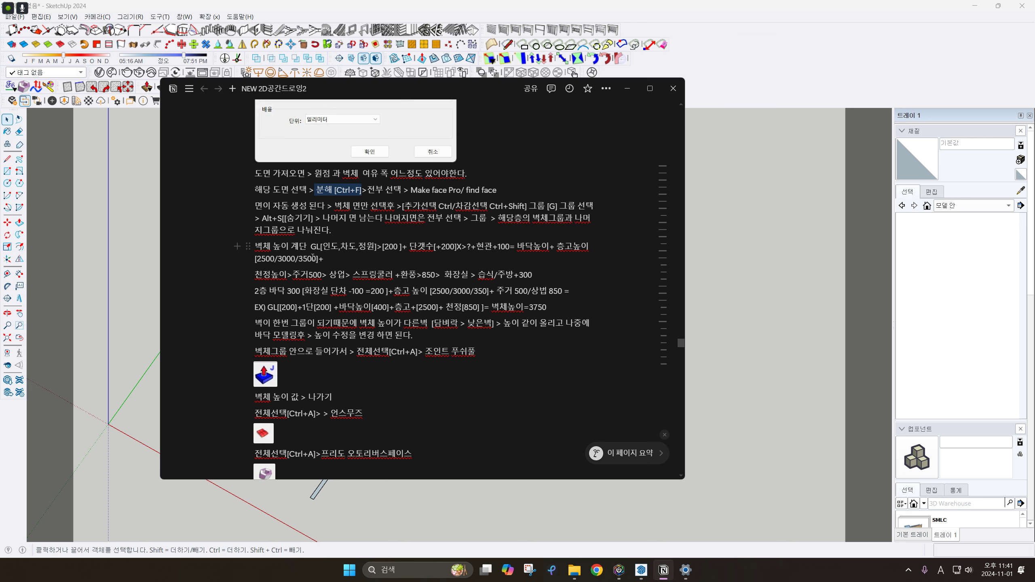
scroll(314, 257, up, 1)
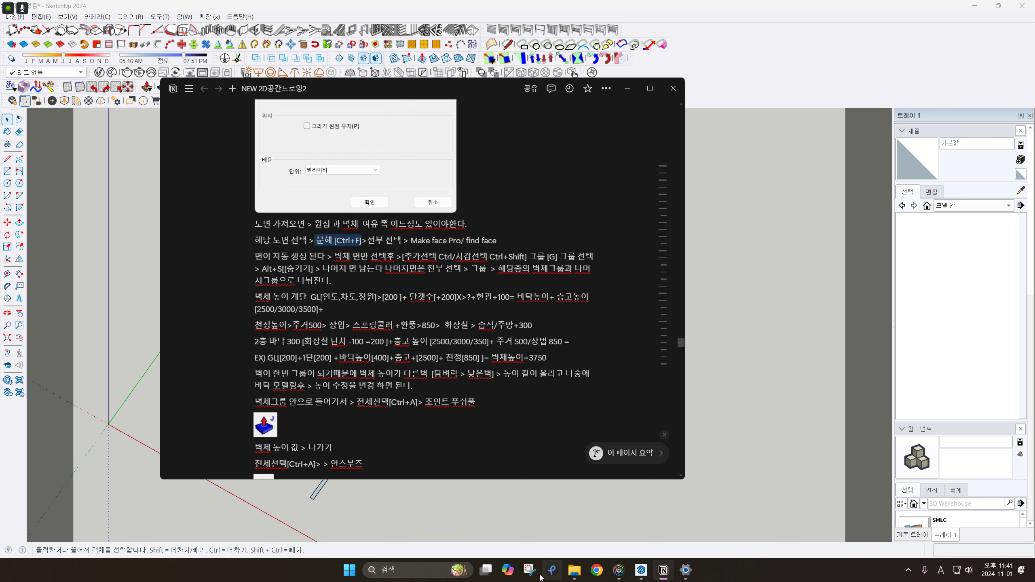
Search Windows for 메모장 and open Notepad beside the Notion notes
click(433, 570)
text(메모재)
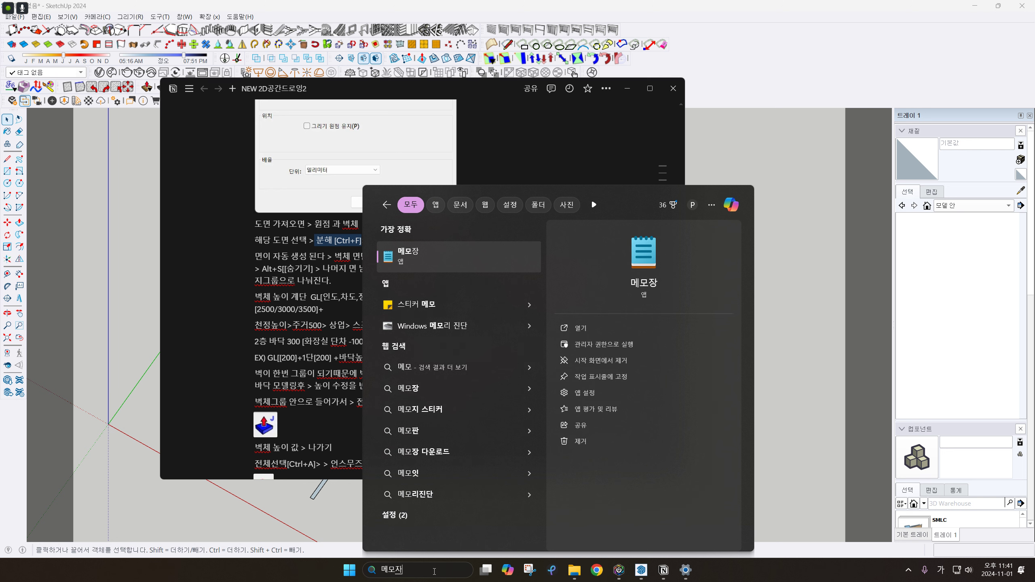
key(Return)
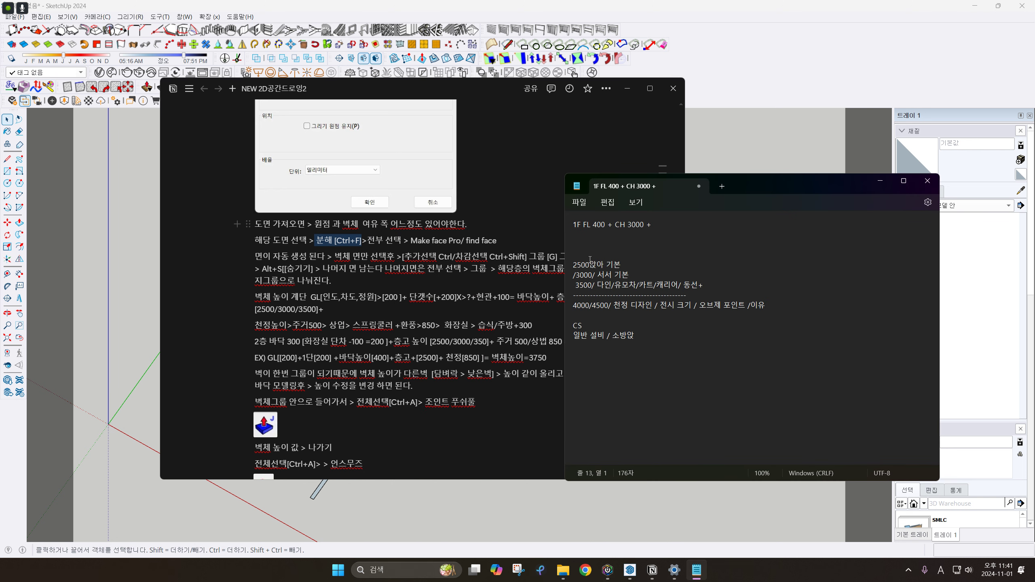
Add the line "외부 > 200 / 1단 [200 =] 400" below the 1F FL 400 line and put the Notion window away
click(729, 244)
key(Return)
key(Return)
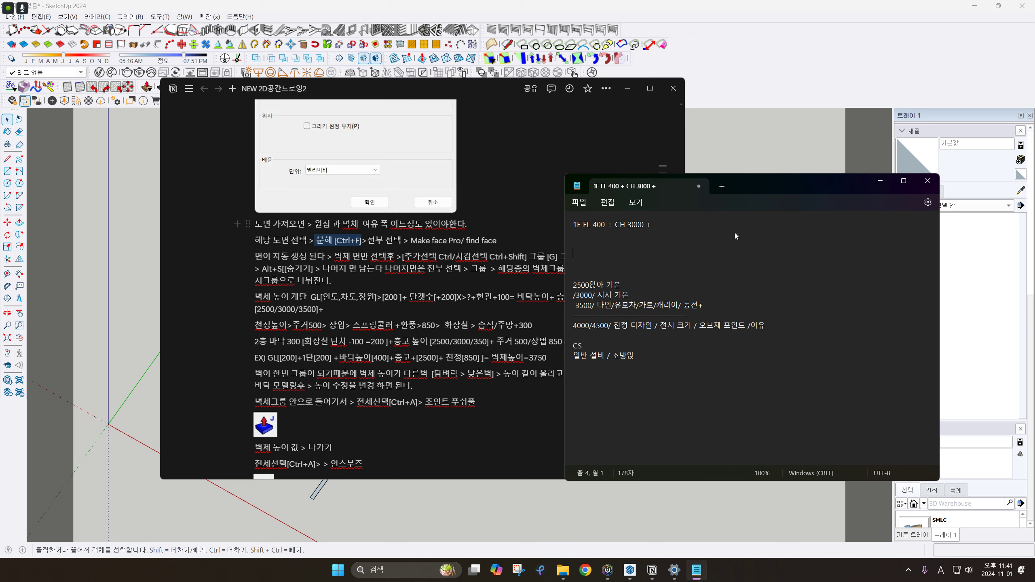
text(dh)
key(BackSpace)
key(BackSpace)
key(Hangul)
text(외부 >)
text( 200)
text( / 1단)
text( [2--)
key(BackSpace)
key(BackSpace)
text(00 =] 400)
click(634, 94)
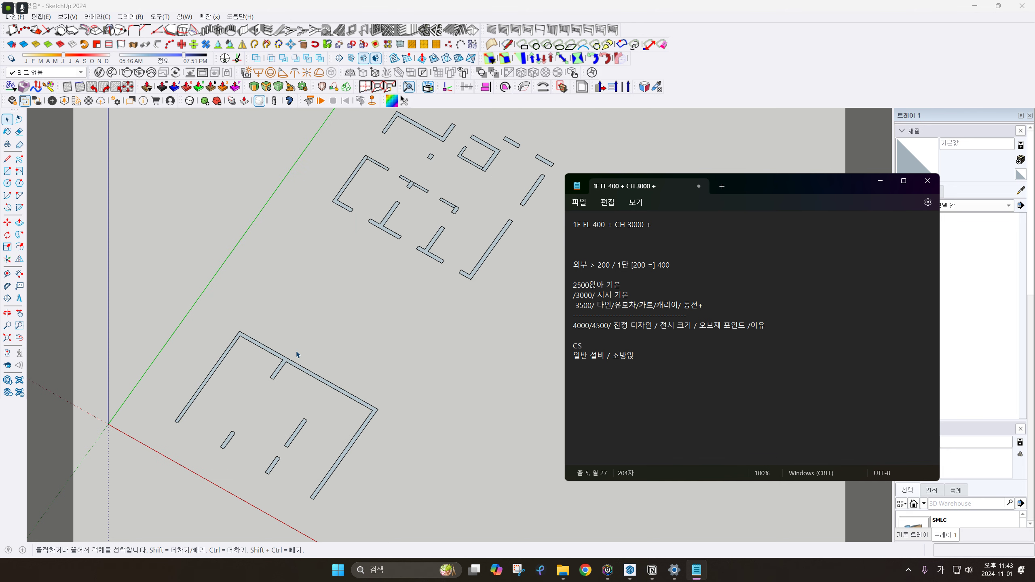
Undo the deletion of the non-wall groups in SketchUp and place the Notepad window clear of the lower plan
scroll(297, 354, up, 5)
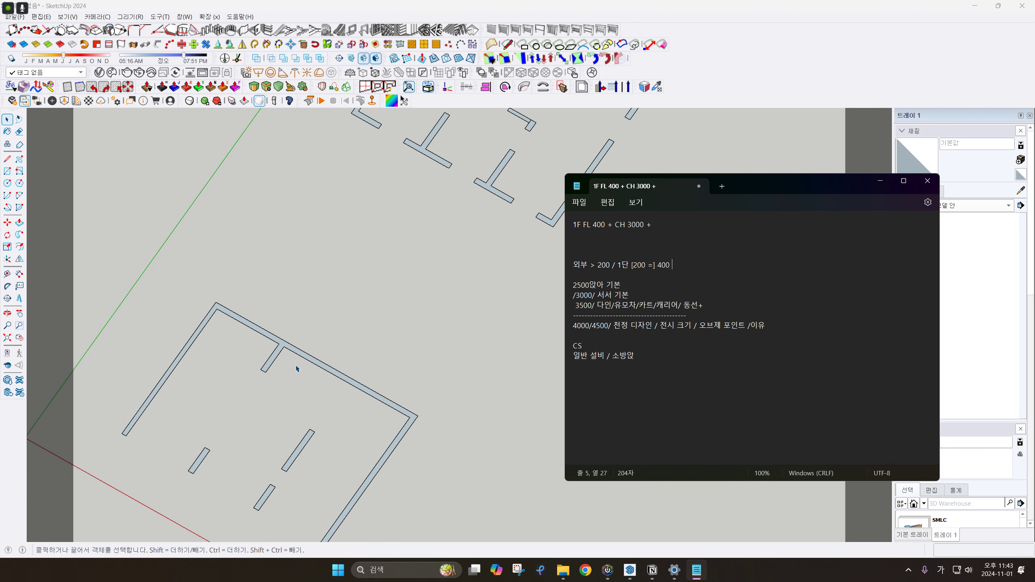
shift+middle_drag(297, 370, 397, 319)
scroll(318, 363, down, 3)
shift+middle_drag(308, 370, 348, 344)
scroll(290, 375, up, 4)
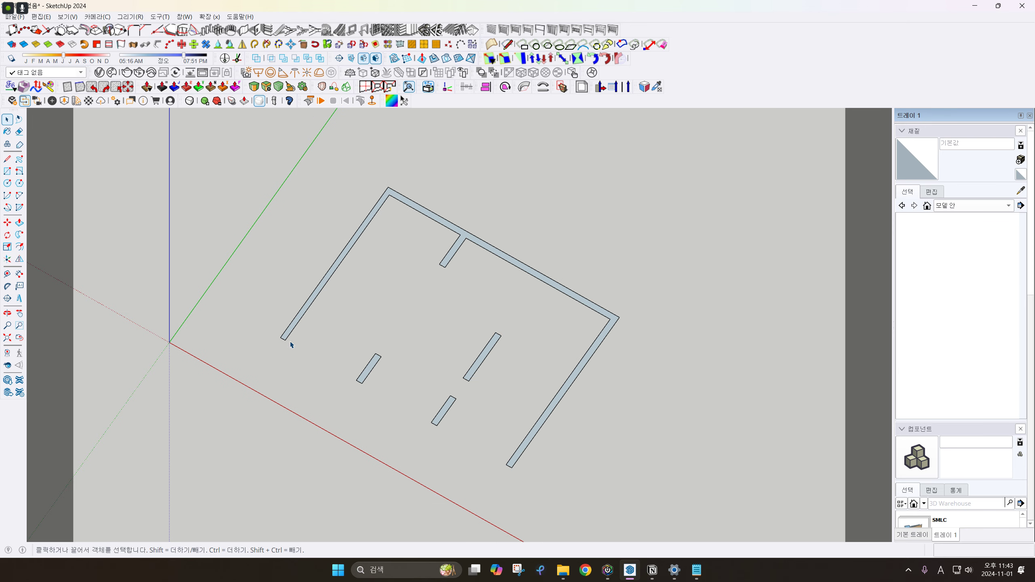
key(ctrl+z)
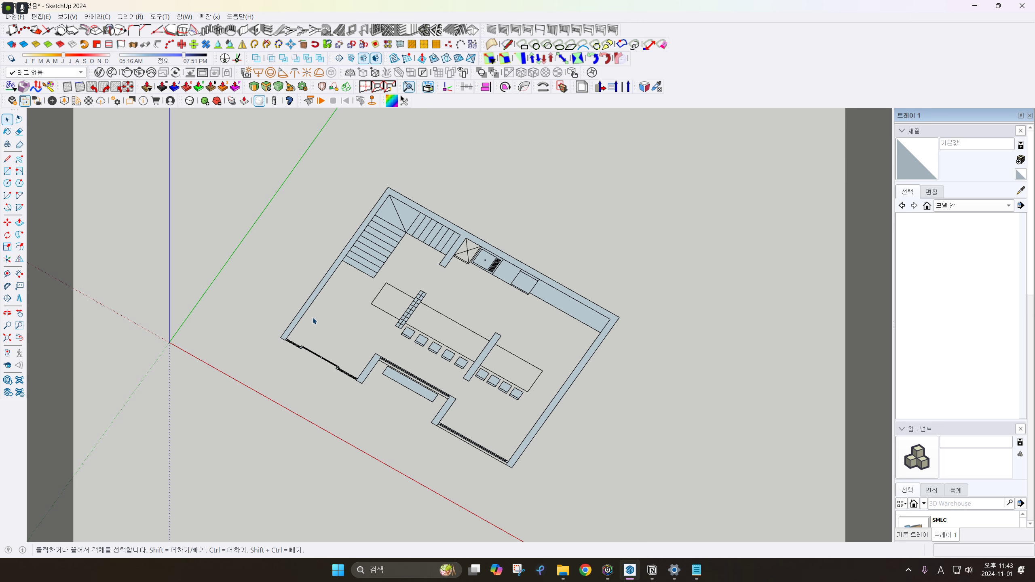
click(696, 570)
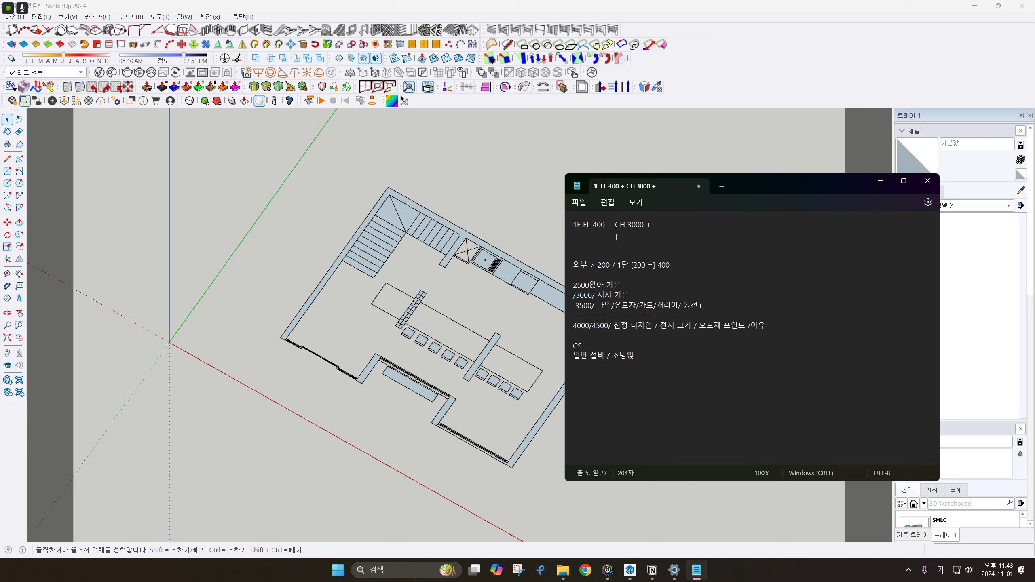
drag(749, 181, 833, 173)
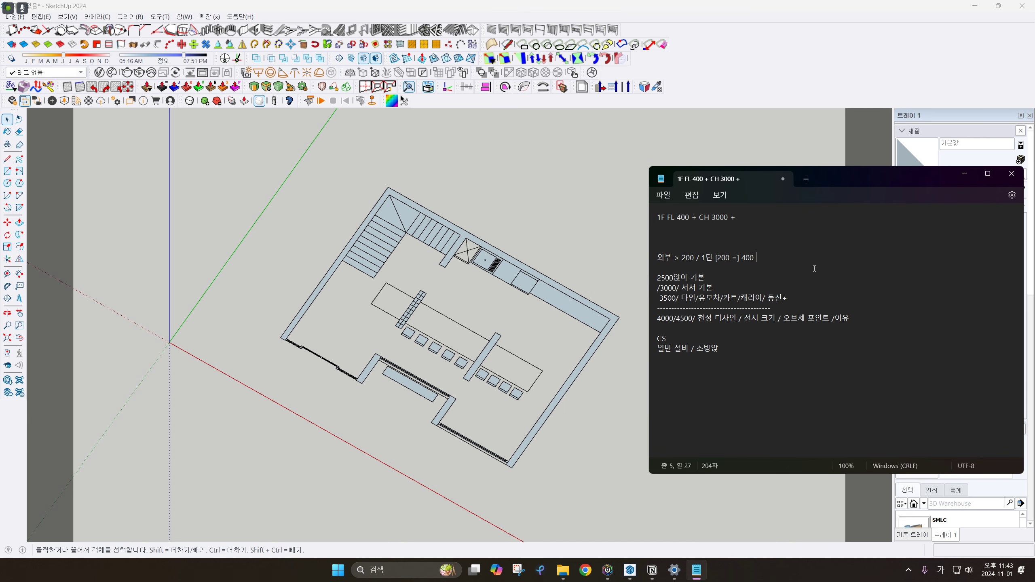
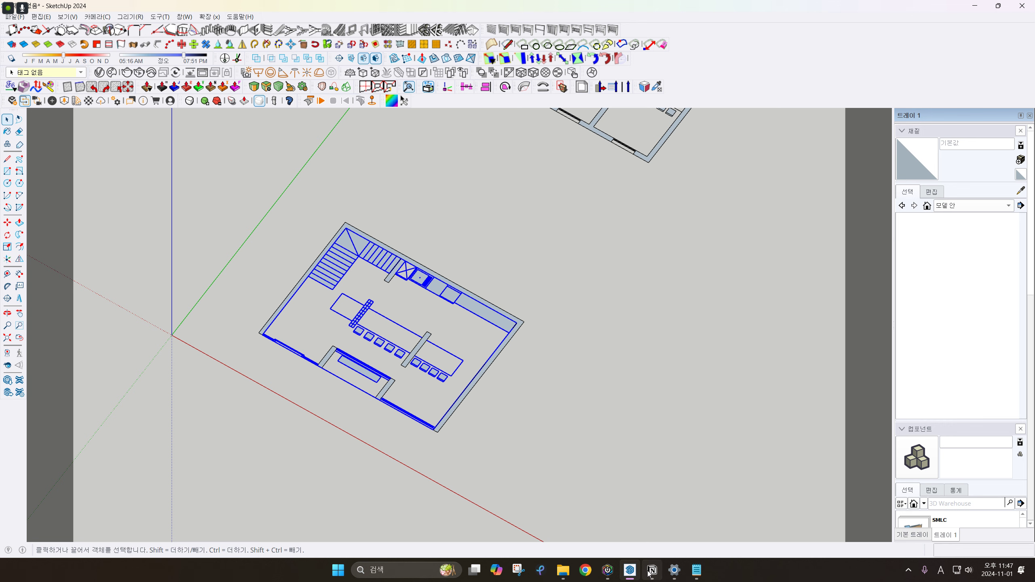
Bring up the Notion notes on wall heights and extrusion, and move their window aside
click(652, 570)
scroll(340, 315, down, 1)
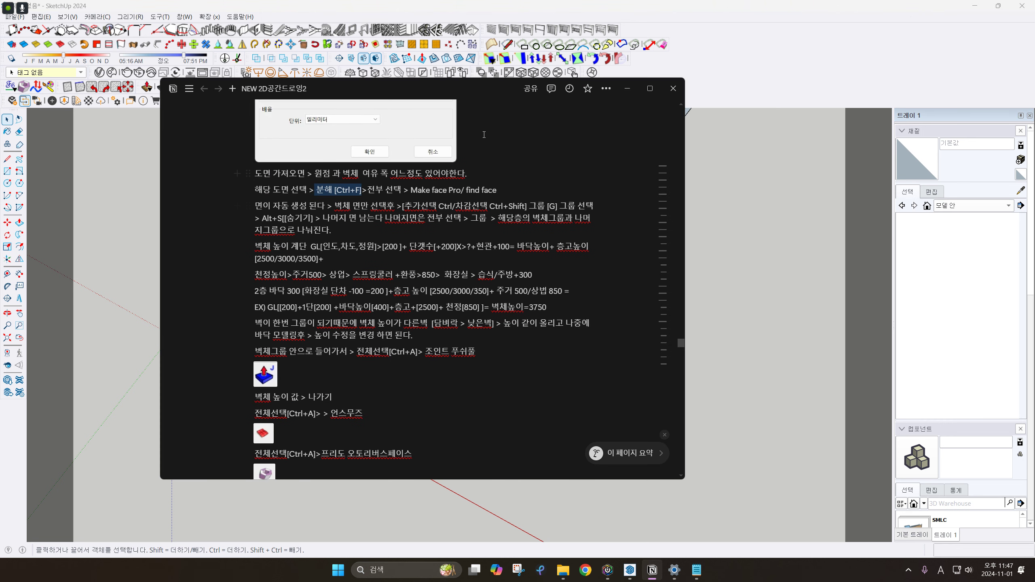
drag(495, 93, 914, 122)
Delete the non-wall group of the lower plan and the non-wall group of the upper plan
scroll(463, 263, down, 3)
shift+middle_drag(471, 281, 385, 319)
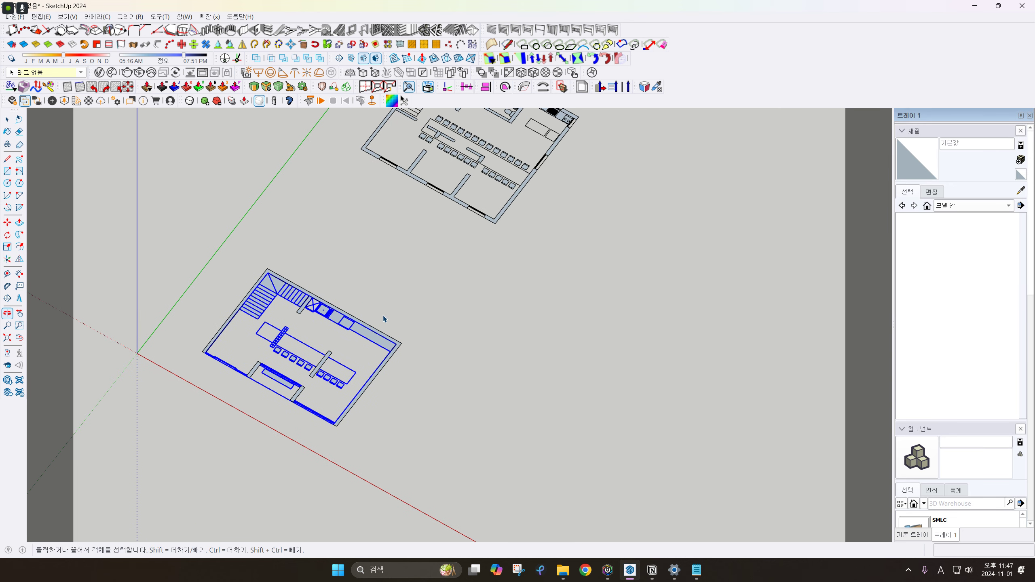
scroll(375, 333, up, 1)
key(Delete)
scroll(479, 252, down, 1)
shift+middle_drag(485, 254, 496, 312)
scroll(509, 229, up, 1)
click(521, 224)
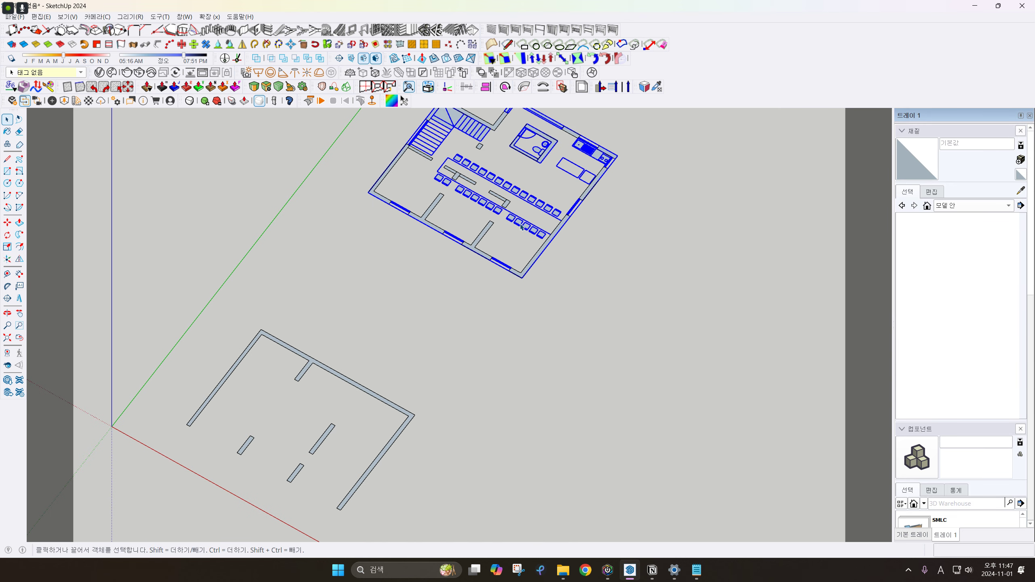
key(Delete)
scroll(526, 239, down, 2)
scroll(500, 327, up, 3)
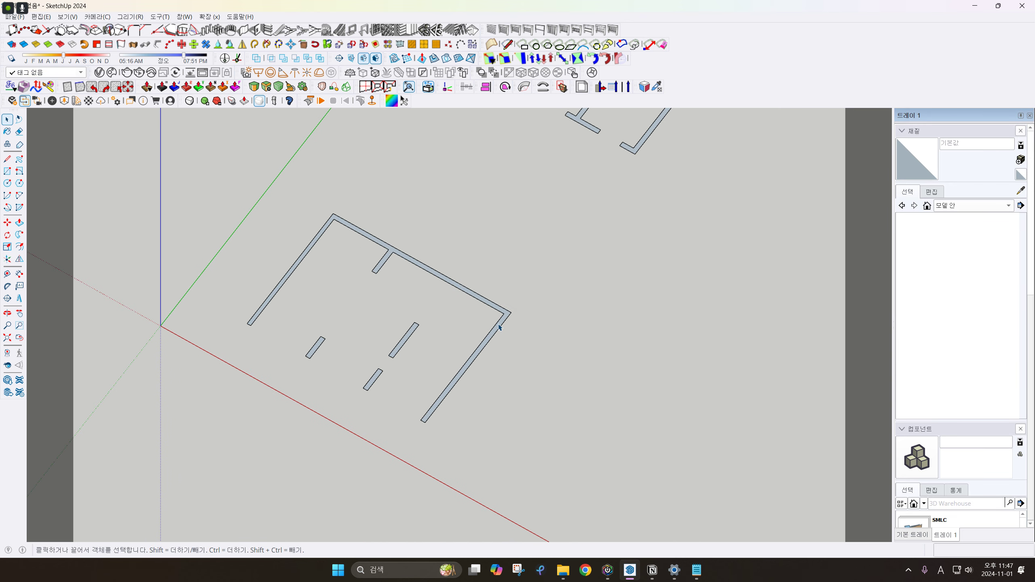
double_click(499, 326)
middle_drag(482, 348, 470, 311)
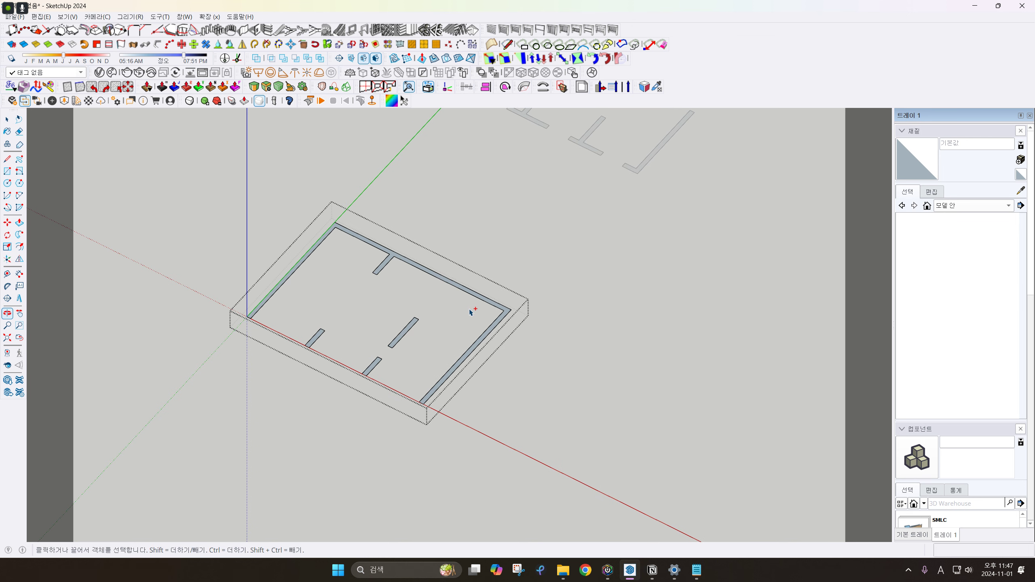
key(ctrl+a)
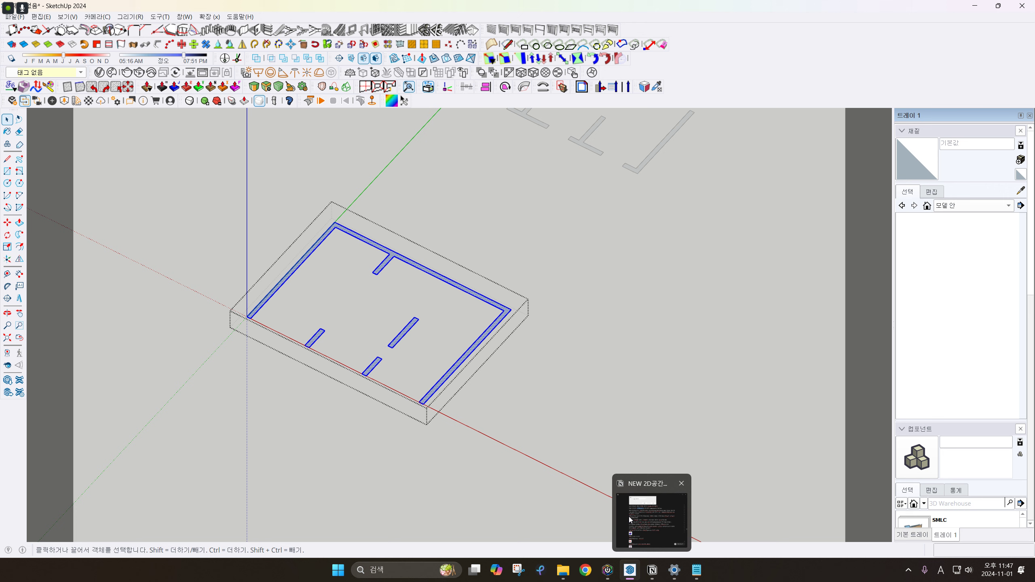
scroll(538, 321, down, 1)
middle_drag(451, 300, 587, 344)
scroll(607, 350, down, 2)
click(607, 349)
Copy the lower plan's wall group to the empty area beside it along the red axis direction
drag(527, 324, 493, 309)
key(m)
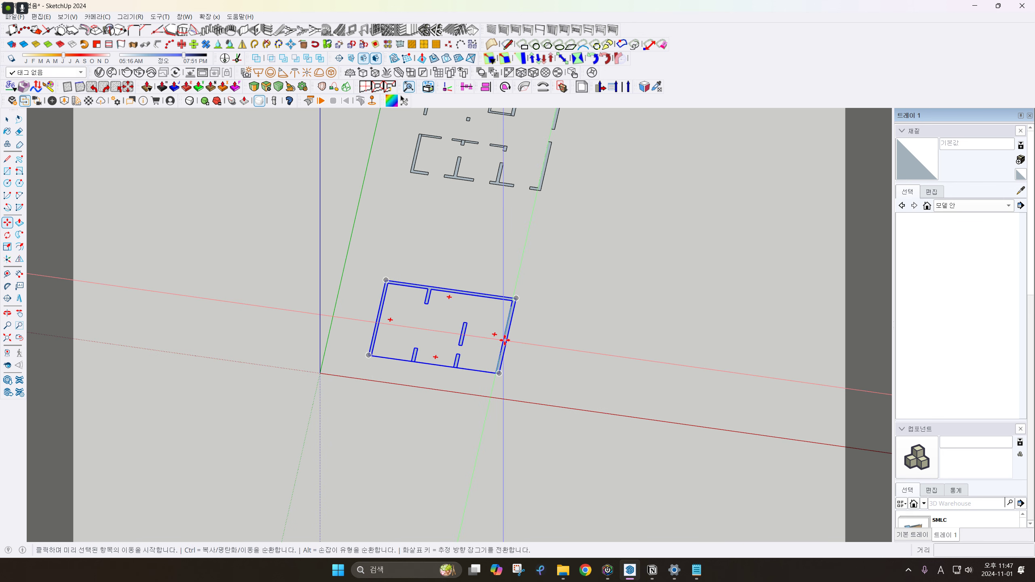
click(504, 346)
key(ctrl)
click(305, 318)
key(space)
Open the copied wall group and extrude its connected outer wall face up 4250 mm with Push/Pull
double_click(306, 317)
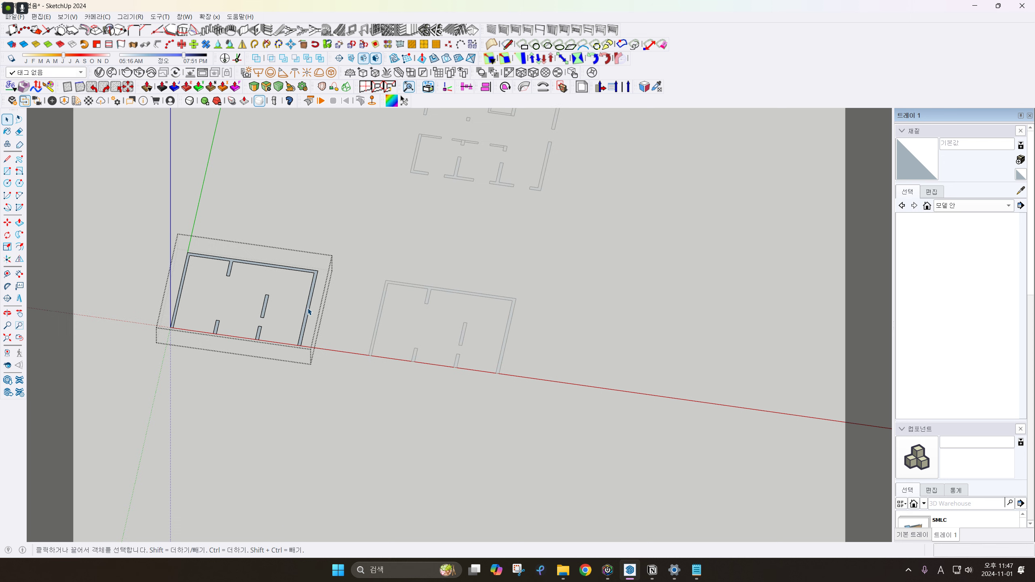
middle_drag(306, 316, 379, 302)
key(p)
click(411, 314)
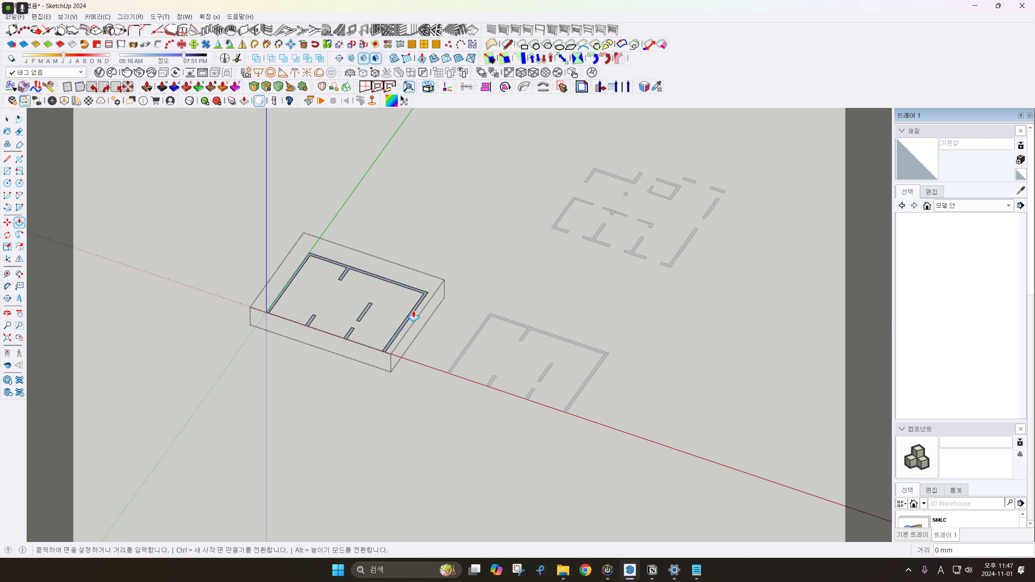
text(41)
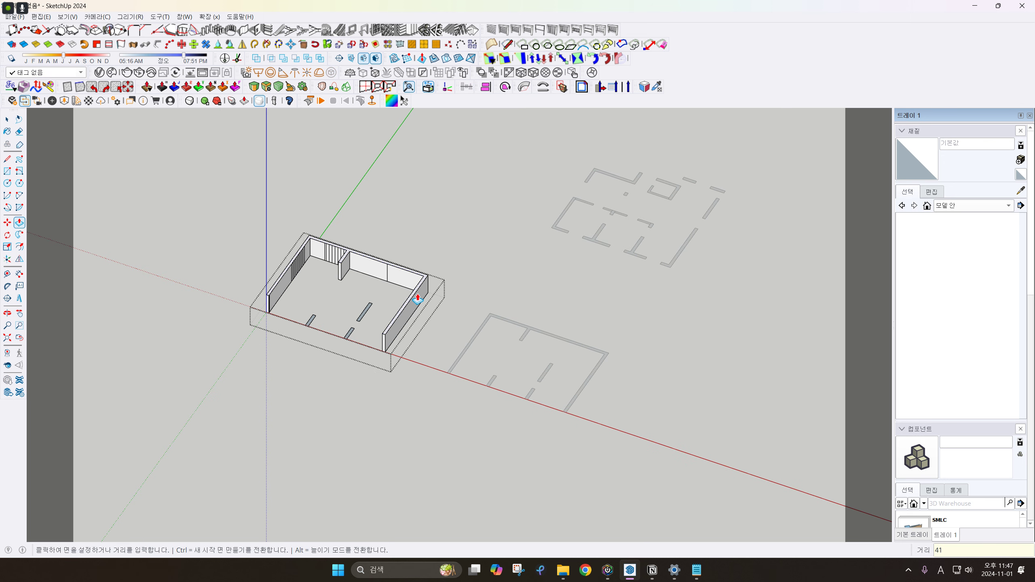
text(5050)
key(Return)
scroll(403, 351, up, 3)
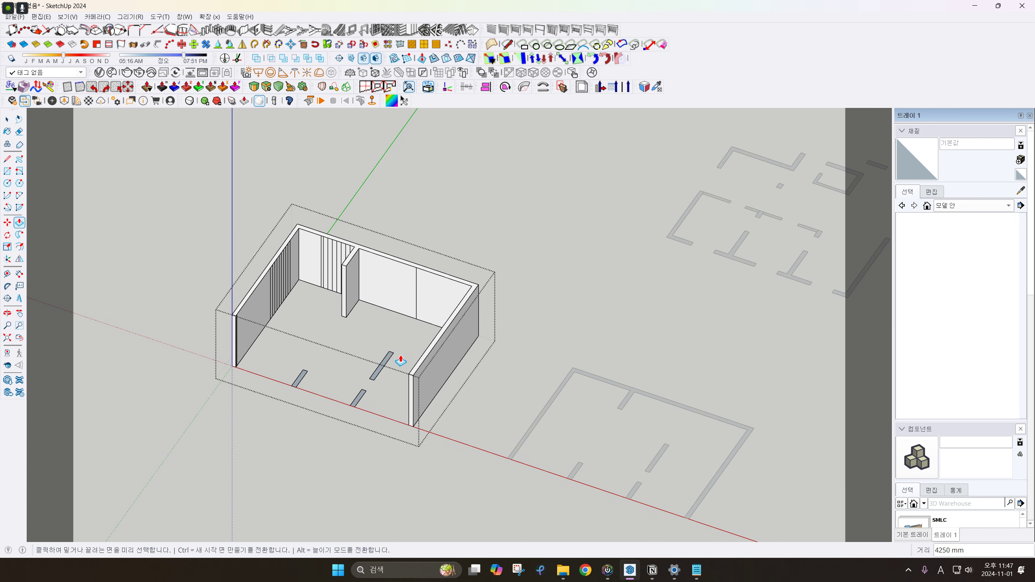
Extrude the three separate wall pieces in the copy by the same height and close the group
double_click(382, 365)
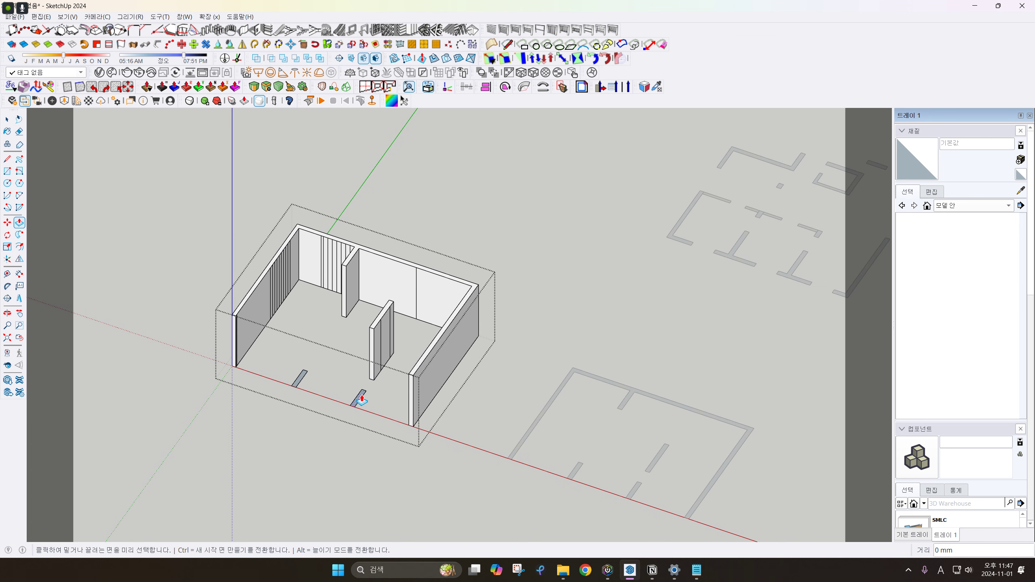
double_click(361, 398)
double_click(300, 380)
key(space)
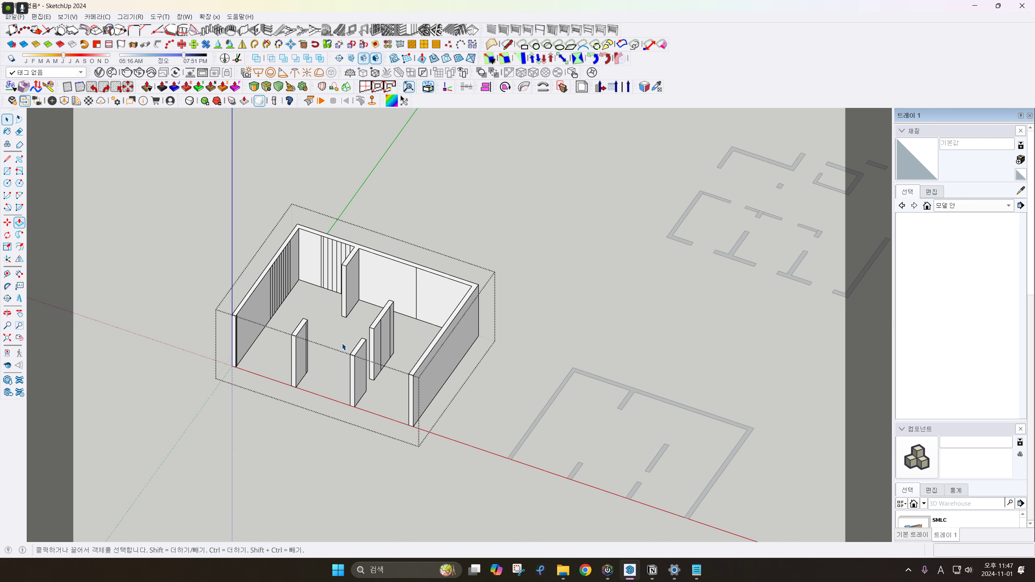
key(Escape)
Open the original lower plan's wall group for editing and select all of its geometry
scroll(287, 354, up, 4)
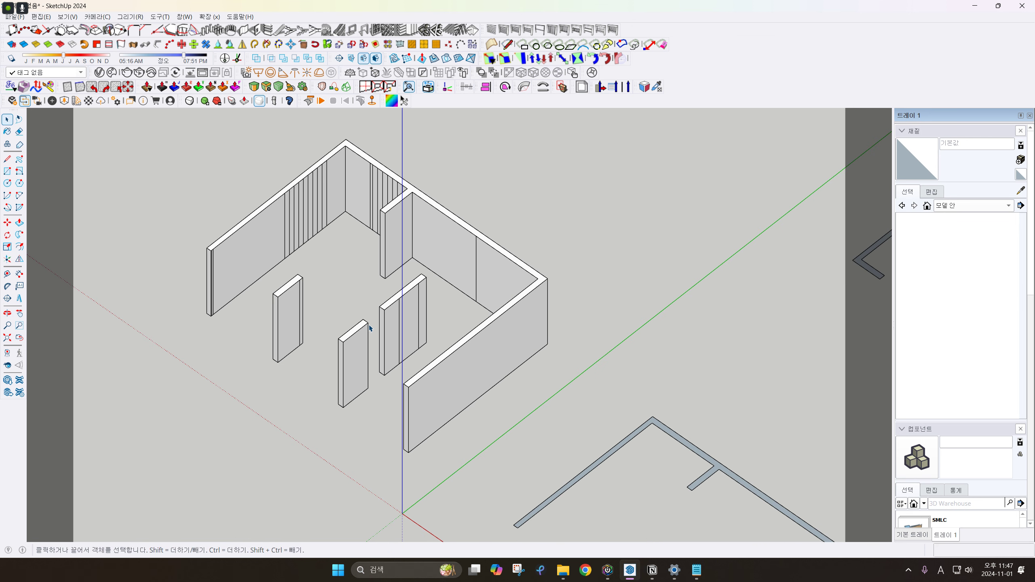
scroll(369, 326, down, 2)
scroll(393, 292, down, 3)
shift+middle_drag(456, 324, 377, 259)
middle_drag(427, 305, 482, 344)
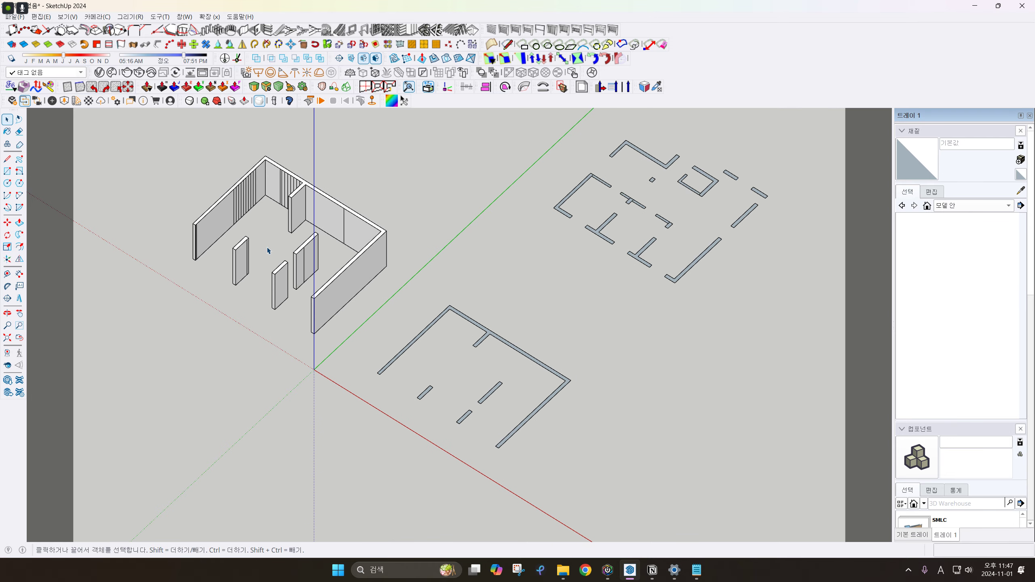
middle_drag(307, 242, 288, 240)
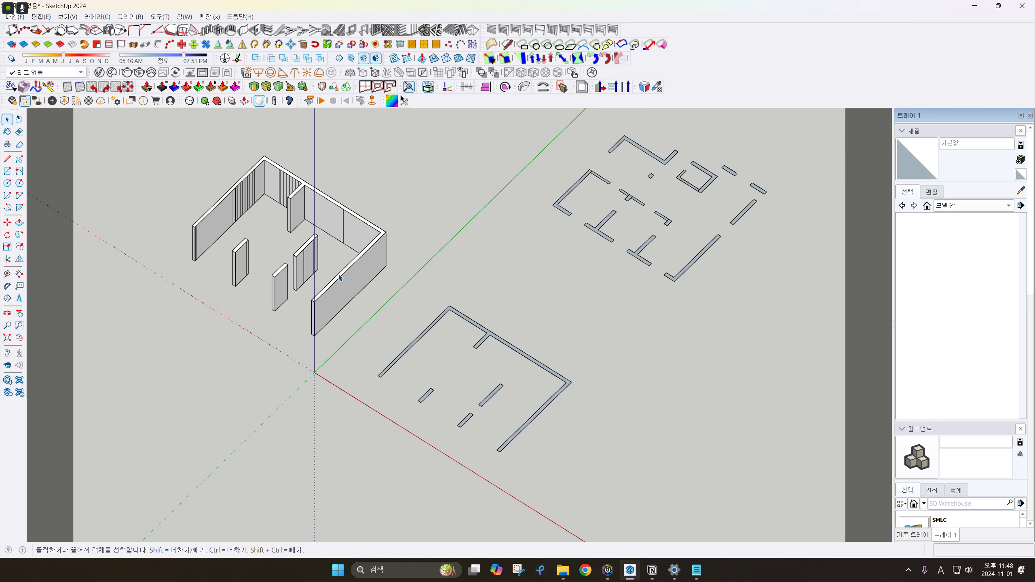
double_click(487, 336)
key(ctrl+a)
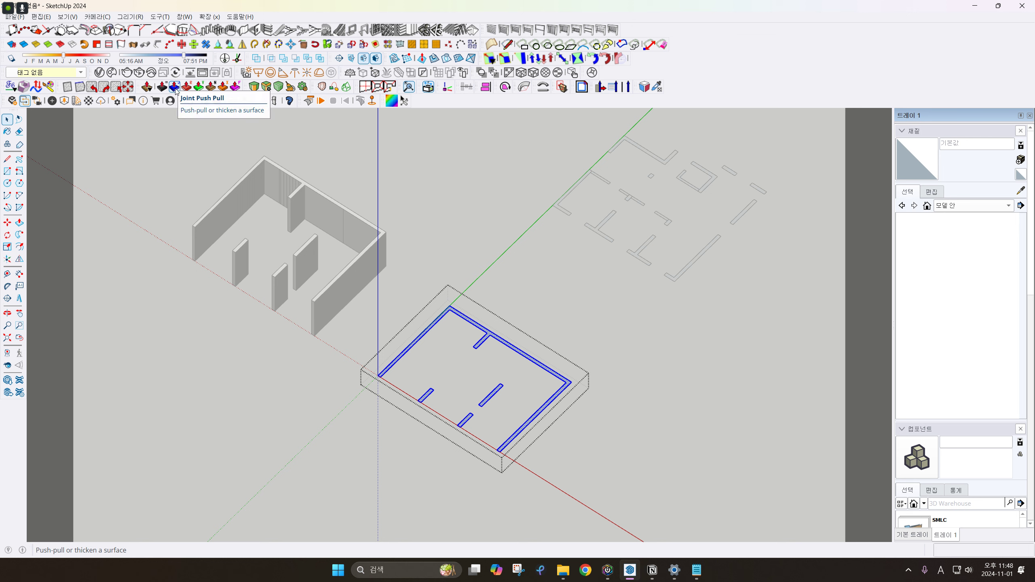
Extrude all the selected wall faces up 4250 mm with Joint Push Pull and close the group
click(175, 90)
click(483, 342)
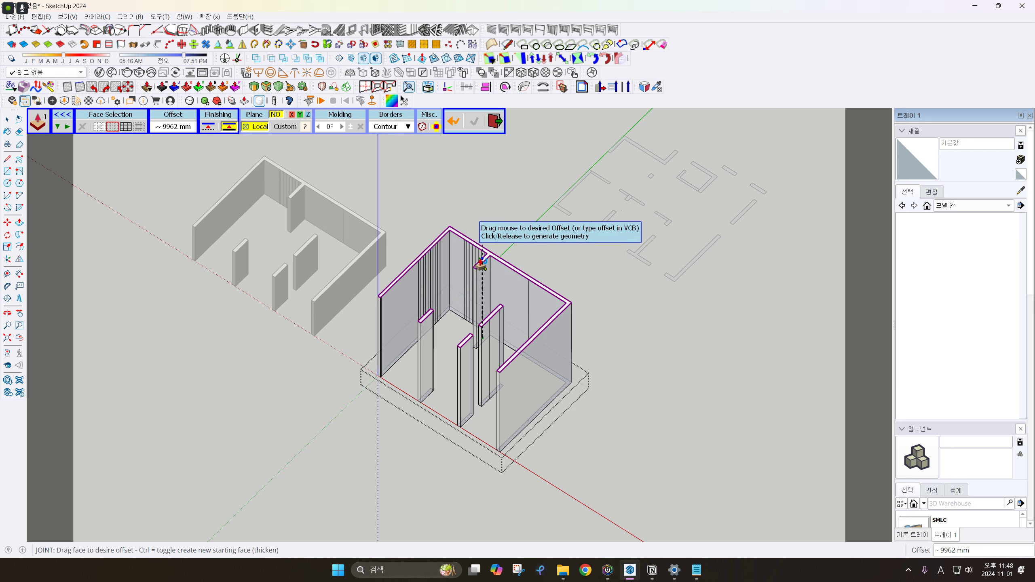
text(4)
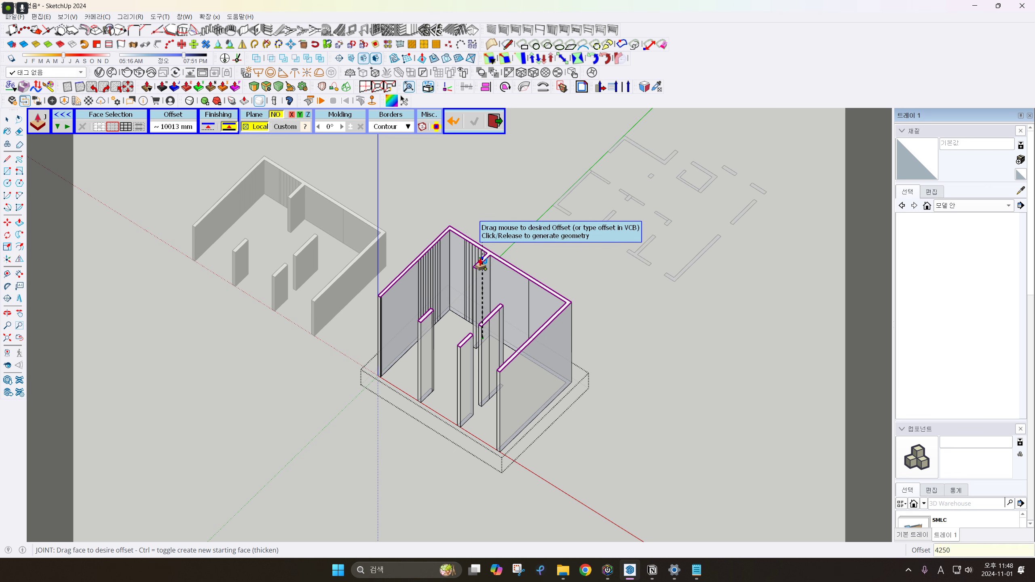
text(250)
key(Return)
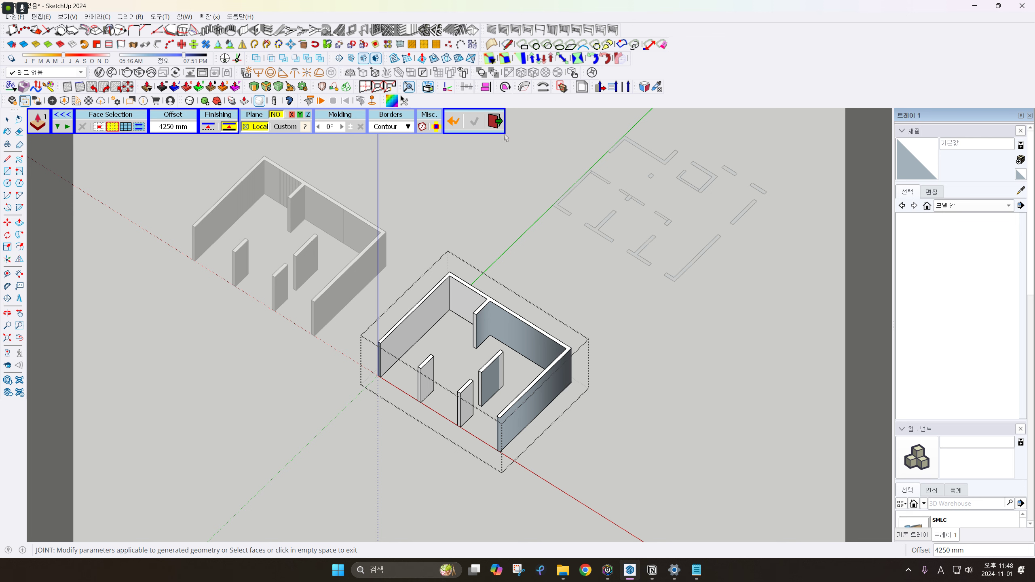
click(494, 122)
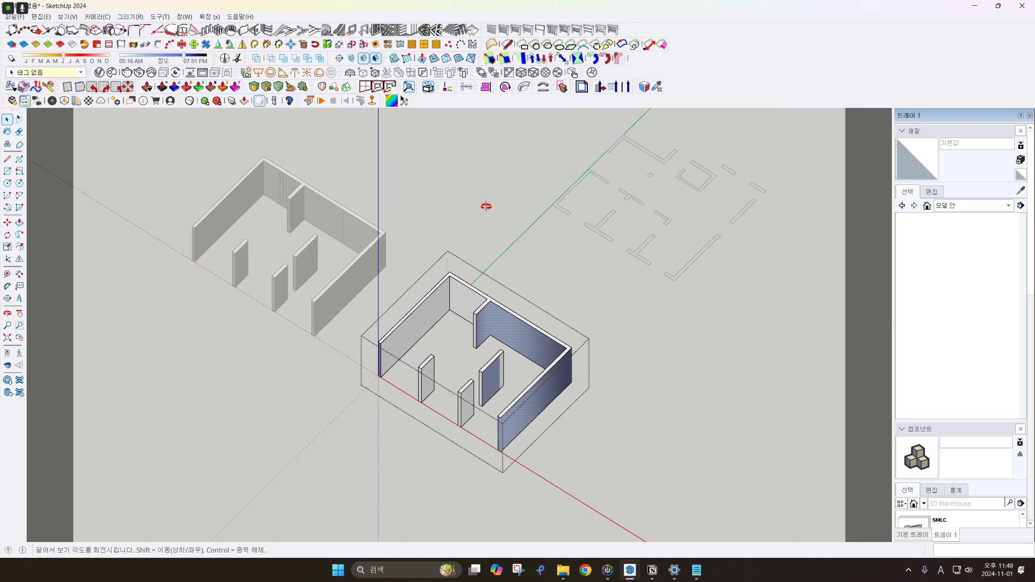
middle_drag(486, 206, 496, 214)
click(524, 277)
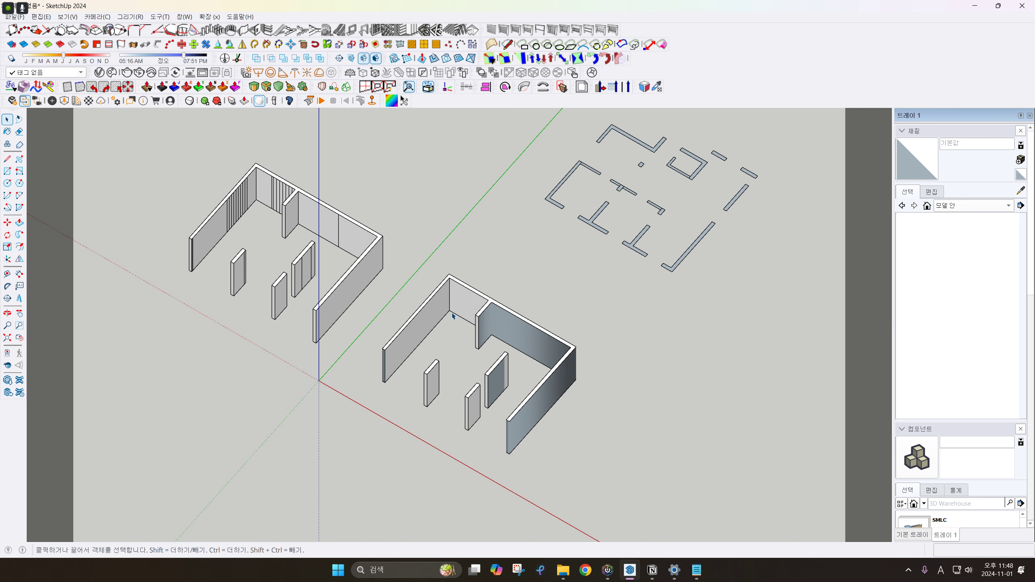
Draw a rectangle on the empty ground beside the walls raised with Joint Push Pull
scroll(405, 254, down, 2)
shift+middle_drag(404, 254, 432, 210)
scroll(467, 289, up, 4)
mouse_move(468, 288)
middle_down()
mouse_move(490, 265)
mouse_move(511, 282)
middle_up()
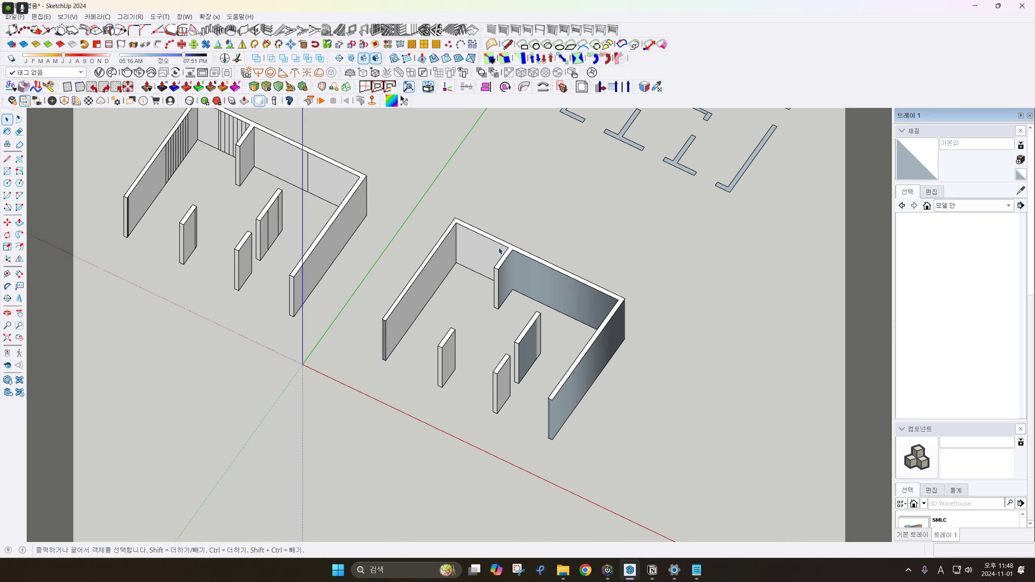
scroll(535, 242, down, 2)
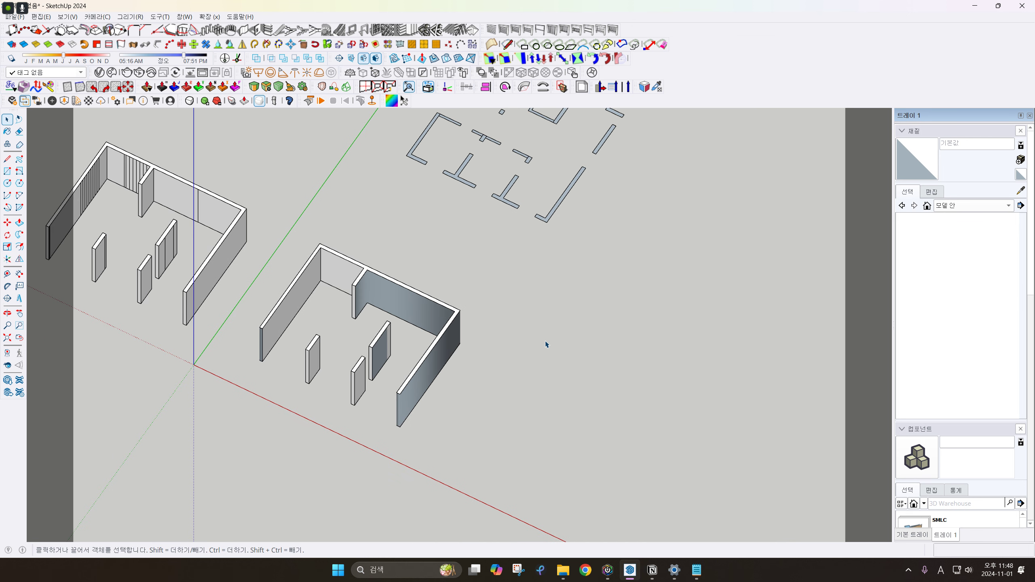
scroll(546, 344, up, 3)
key(r)
click(525, 360)
click(606, 352)
key(space)
scroll(538, 356, up, 2)
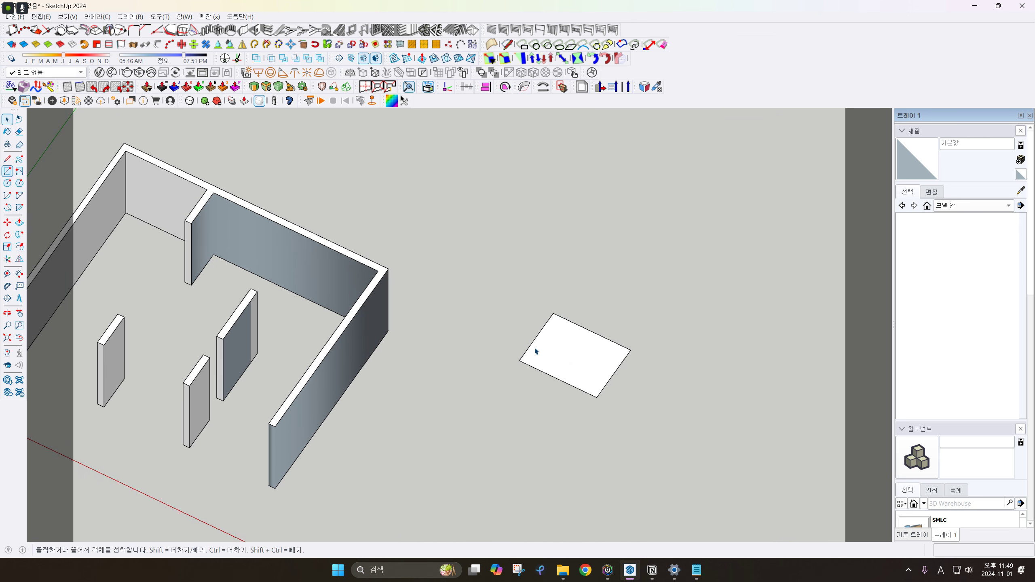
Select the rectangle's edges one at a time to inspect how its outline is built
click(534, 341)
click(549, 375)
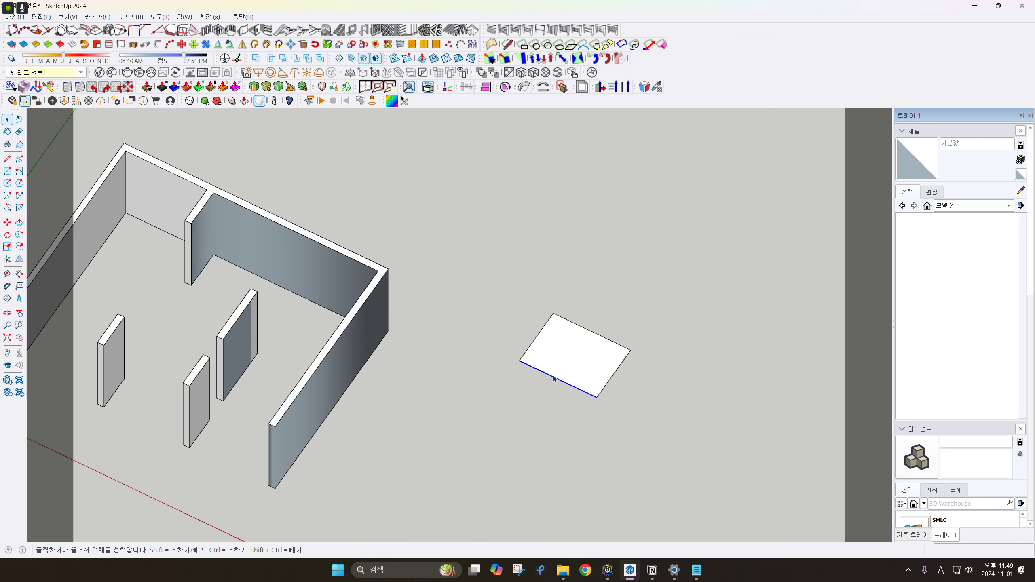
click(615, 373)
click(610, 340)
scroll(610, 340, down, 2)
scroll(555, 359, up, 2)
Draw a 24-sided circle beside the rectangle and check its outline by selecting it
key(c)
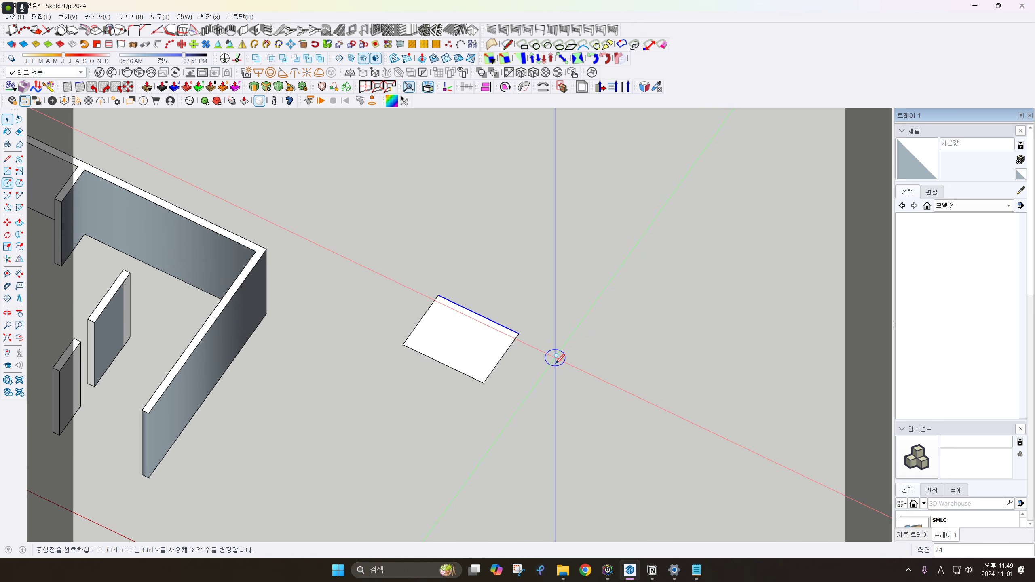
click(569, 361)
click(588, 380)
key(space)
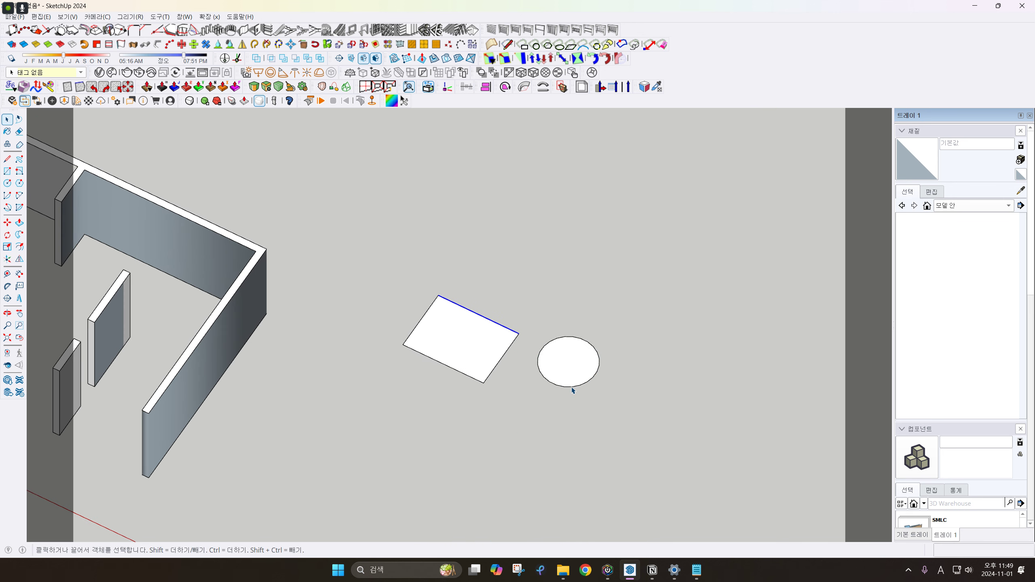
click(569, 387)
click(546, 397)
Extrude the rectangle into a box and the circle into a cylinder with Push/Pull
key(p)
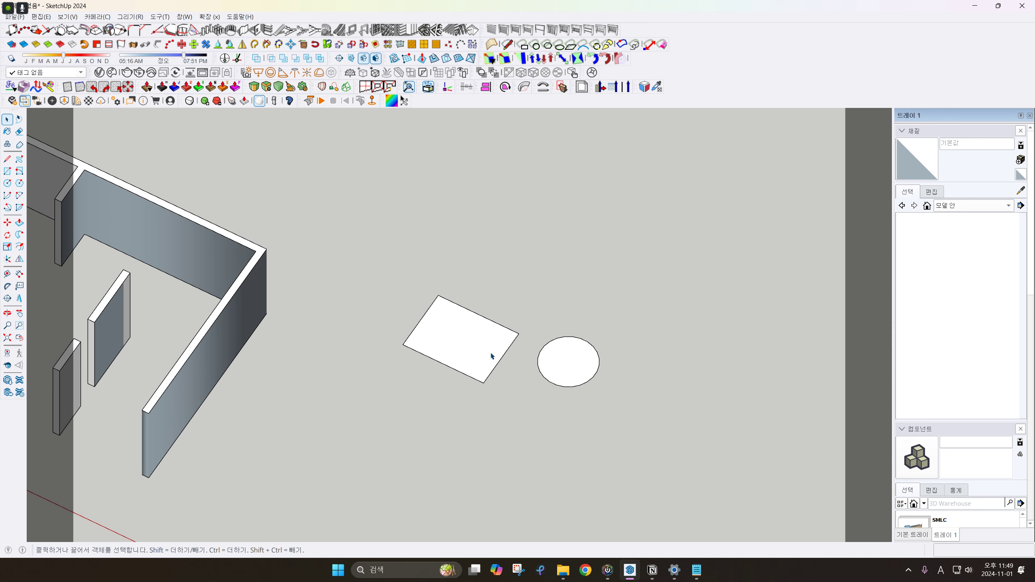
click(481, 360)
click(483, 310)
key(space)
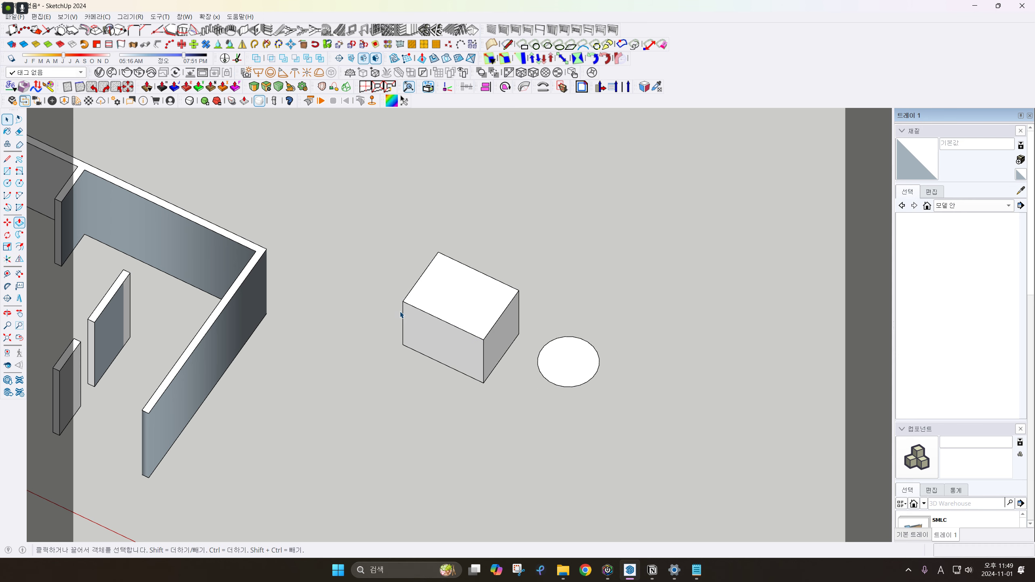
key(p)
click(563, 363)
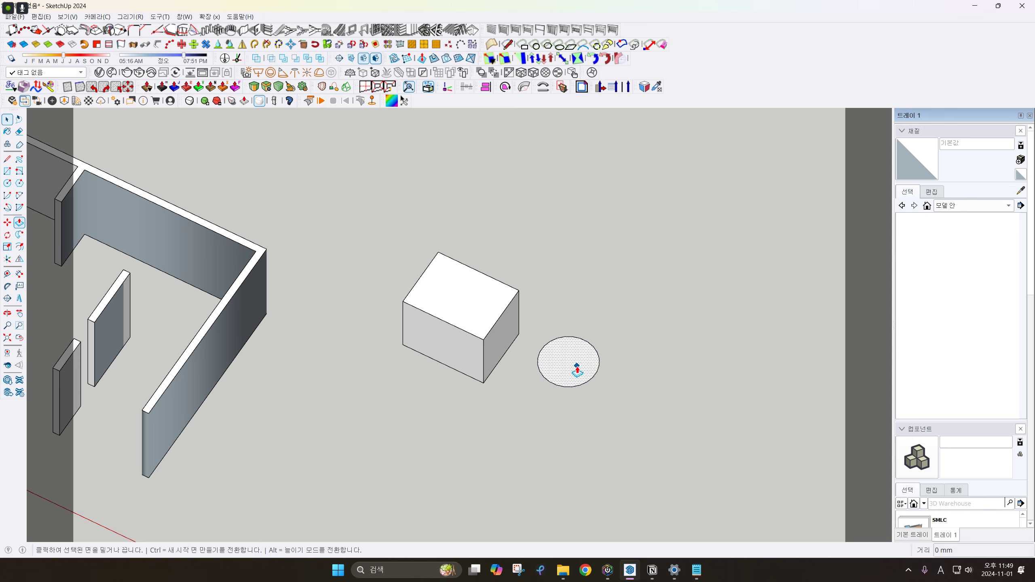
click(587, 307)
key(space)
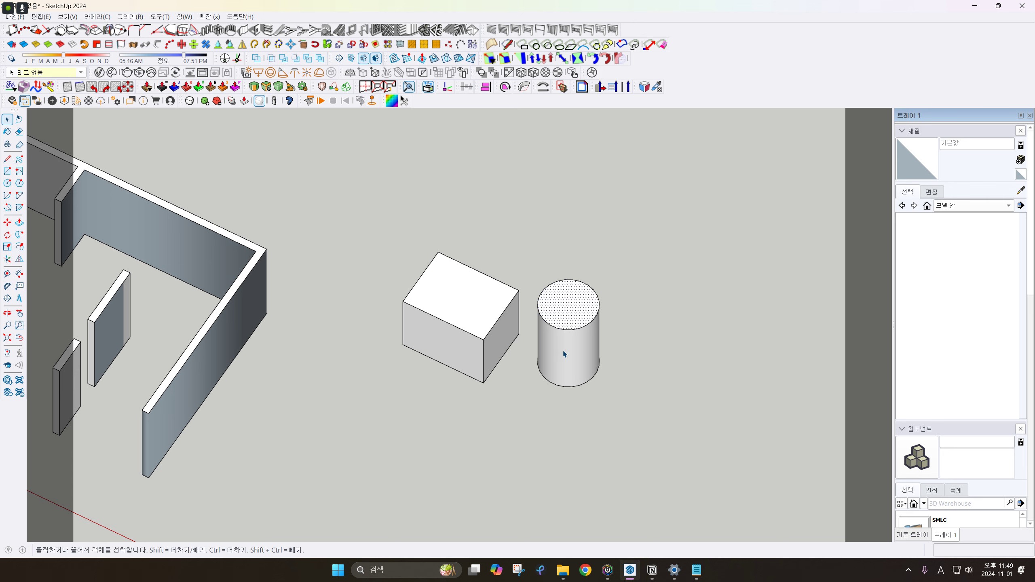
Compare the edges and surface shading of the Joint Push Pull walls with those of the box and the cylinder
scroll(562, 353, down, 5)
scroll(557, 349, up, 5)
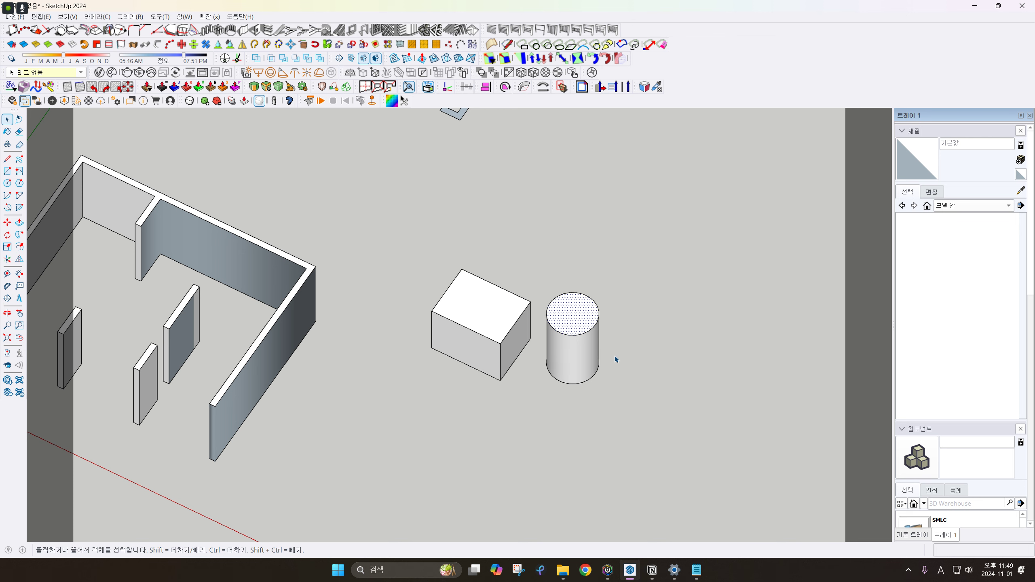
scroll(550, 380, down, 3)
shift+middle_drag(538, 381, 617, 392)
scroll(345, 259, up, 3)
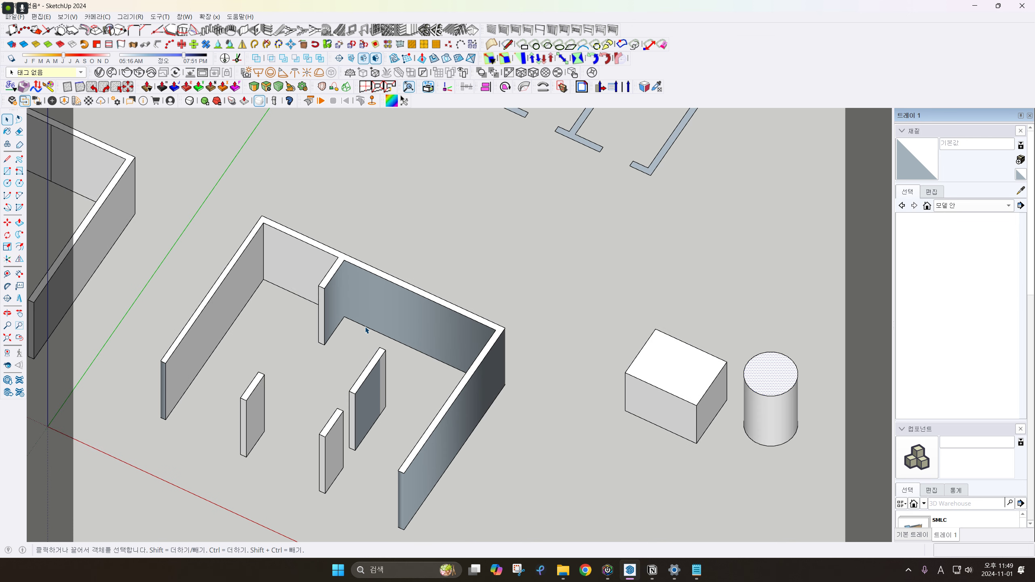
shift+middle_drag(328, 306, 355, 285)
scroll(383, 288, down, 1)
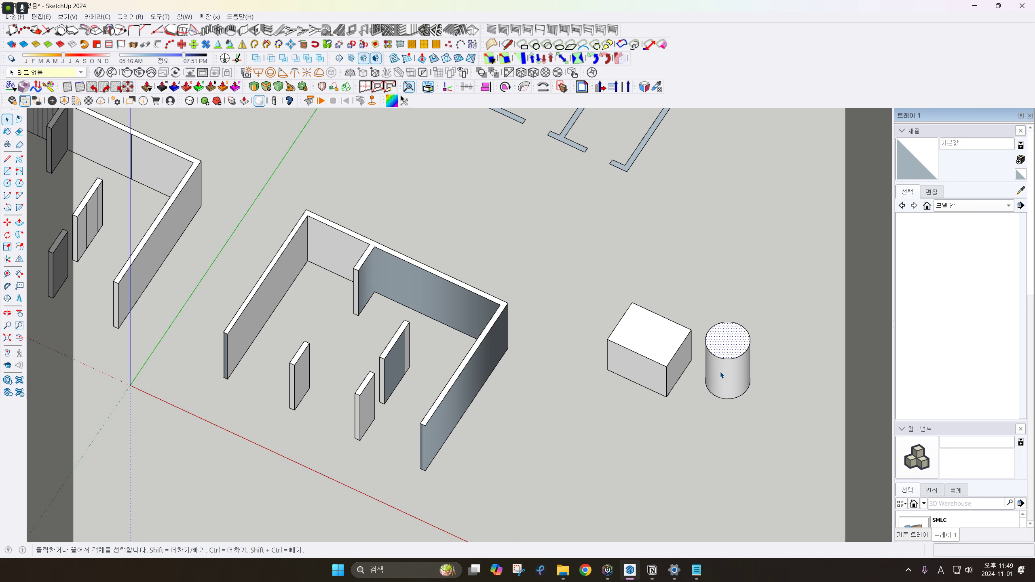
scroll(716, 377, up, 1)
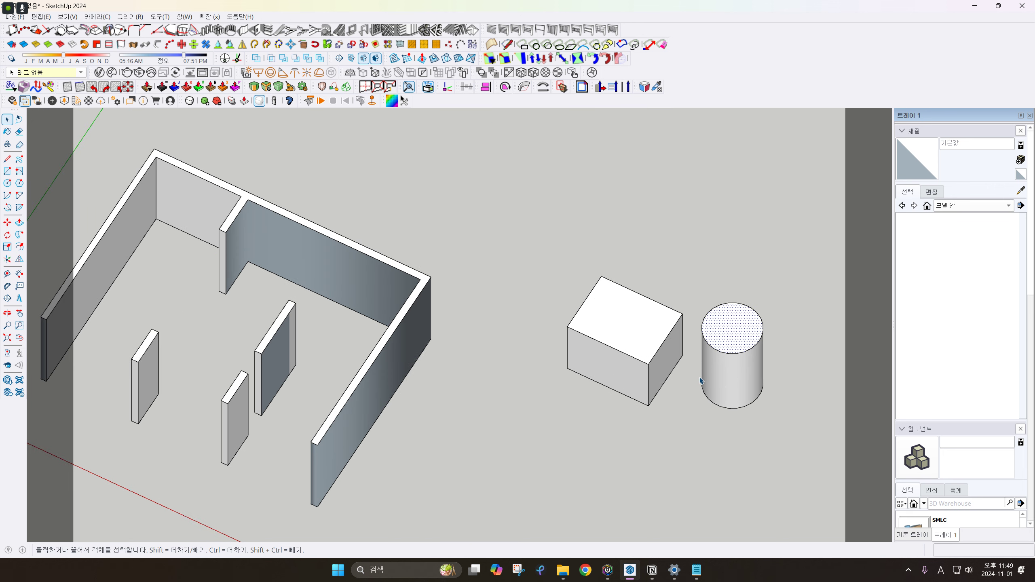
scroll(704, 352, down, 1)
scroll(704, 351, up, 1)
middle_drag(452, 334, 420, 319)
scroll(393, 184, up, 1)
scroll(427, 222, up, 1)
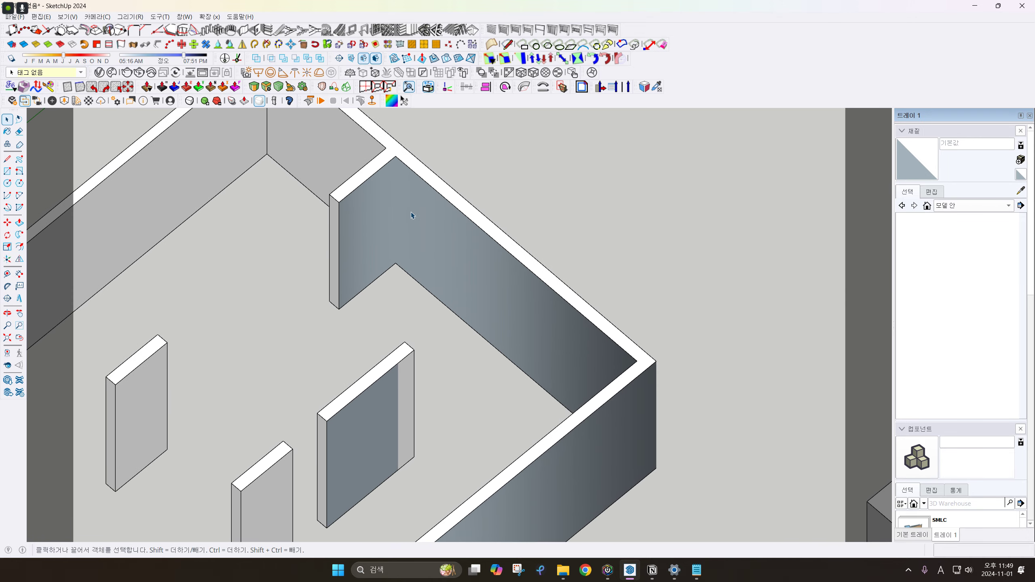
scroll(412, 213, up, 1)
scroll(428, 222, down, 3)
middle_drag(446, 279, 466, 256)
scroll(456, 261, up, 2)
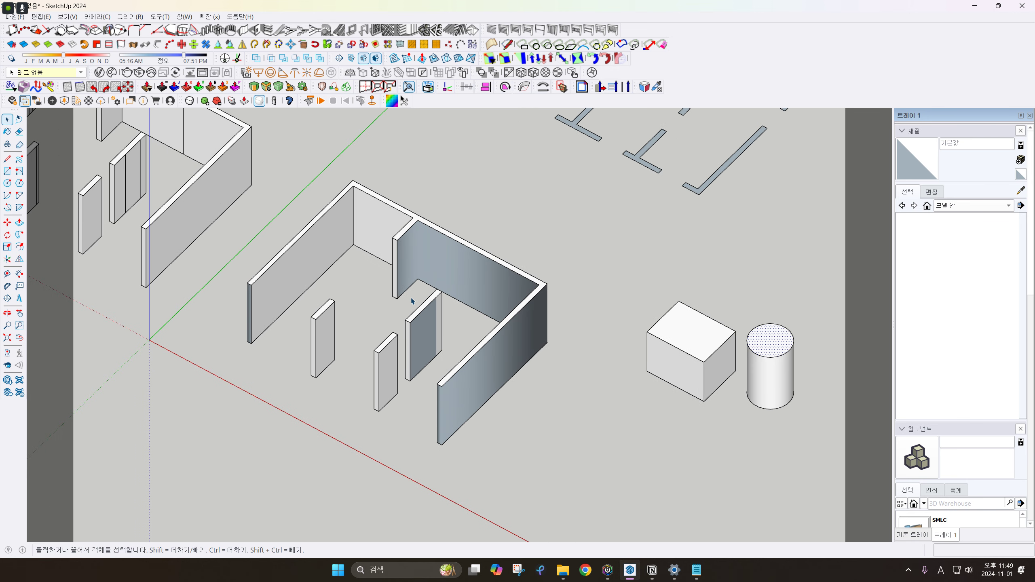
Open the Joint Push Pull wall group, remove the smoothing from all of its edges, and close the group
click(449, 265)
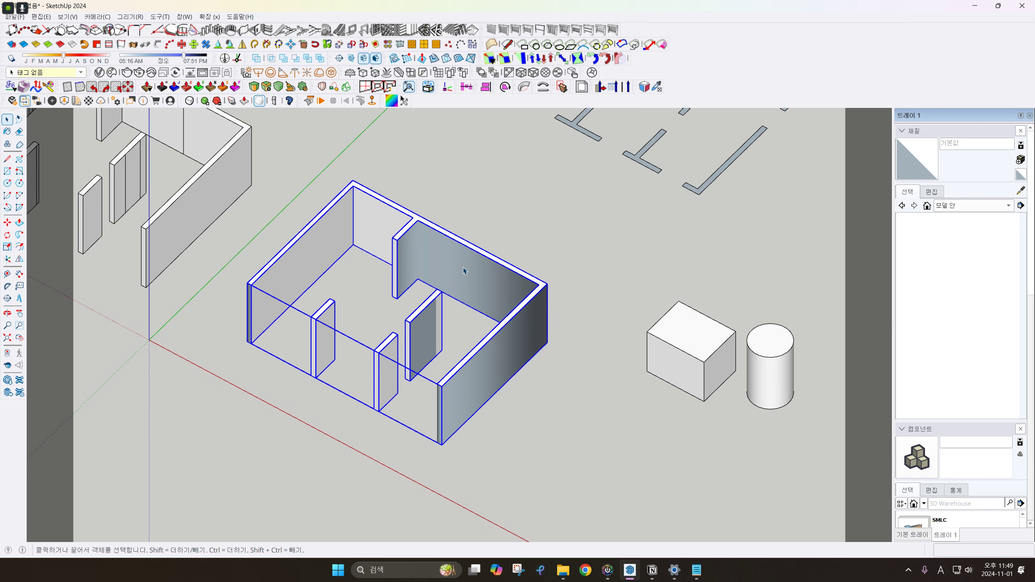
double_click(465, 269)
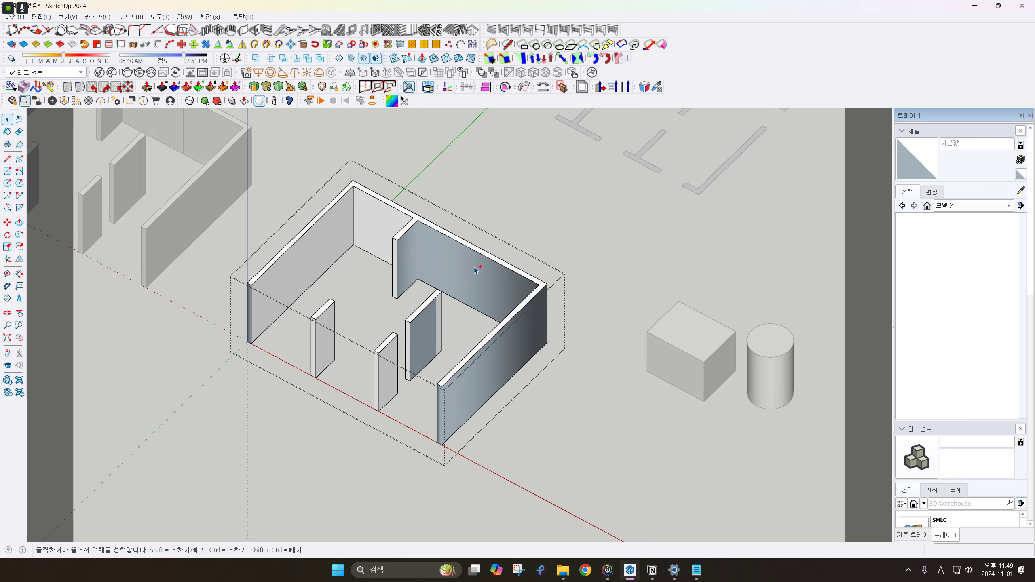
triple_click(475, 271)
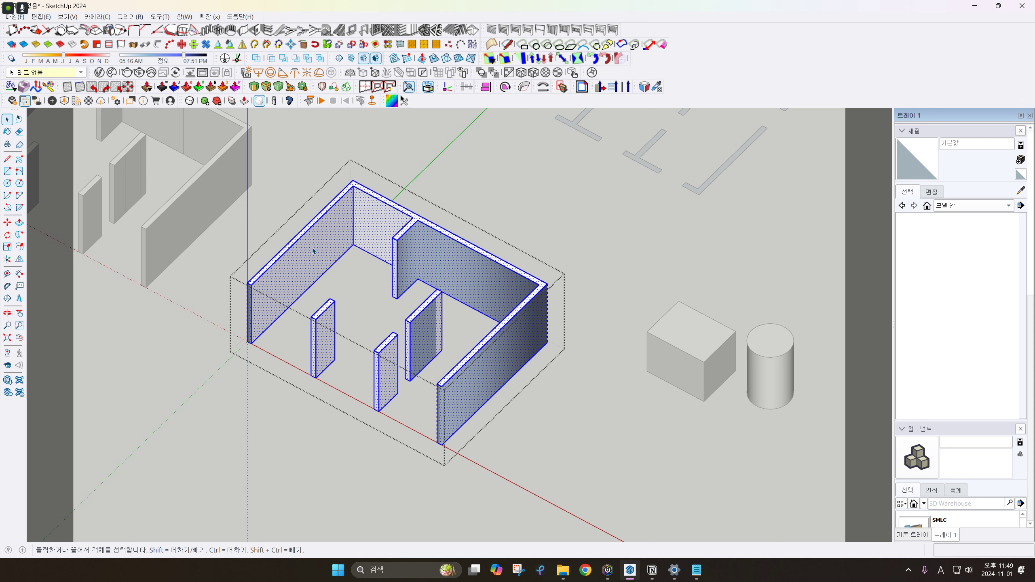
click(61, 46)
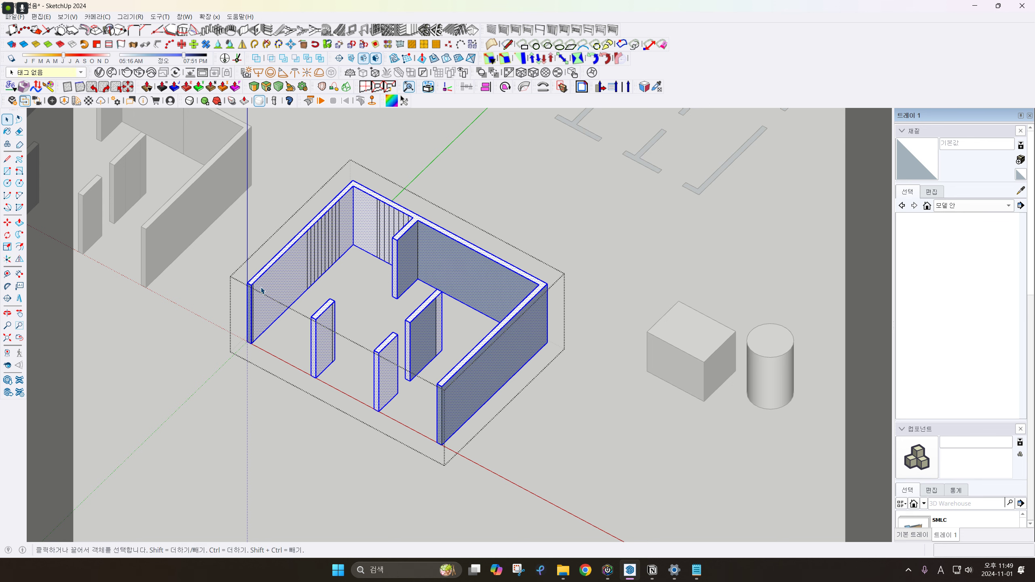
middle_drag(477, 274, 334, 329)
scroll(334, 329, down, 3)
key(space)
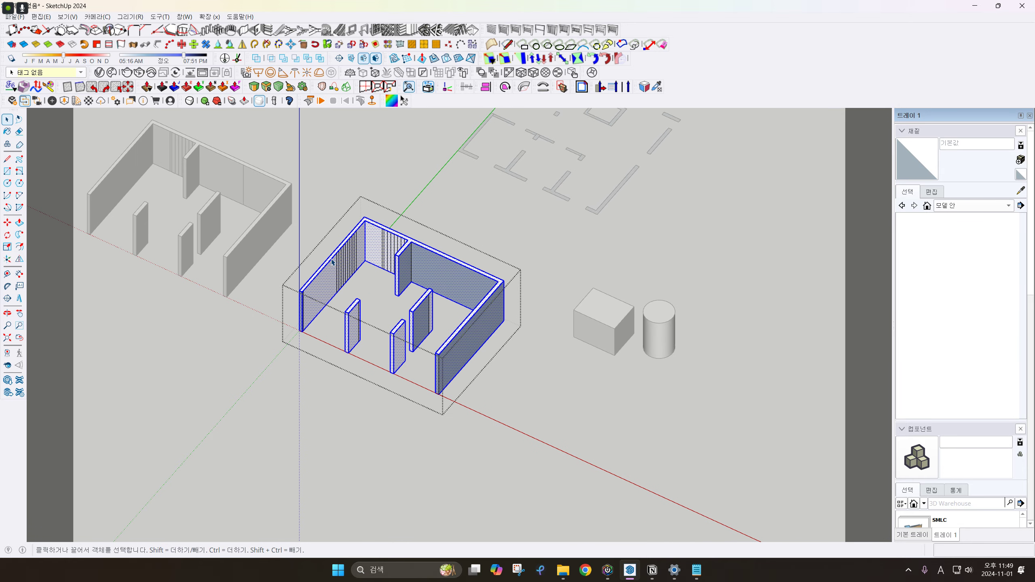
click(307, 246)
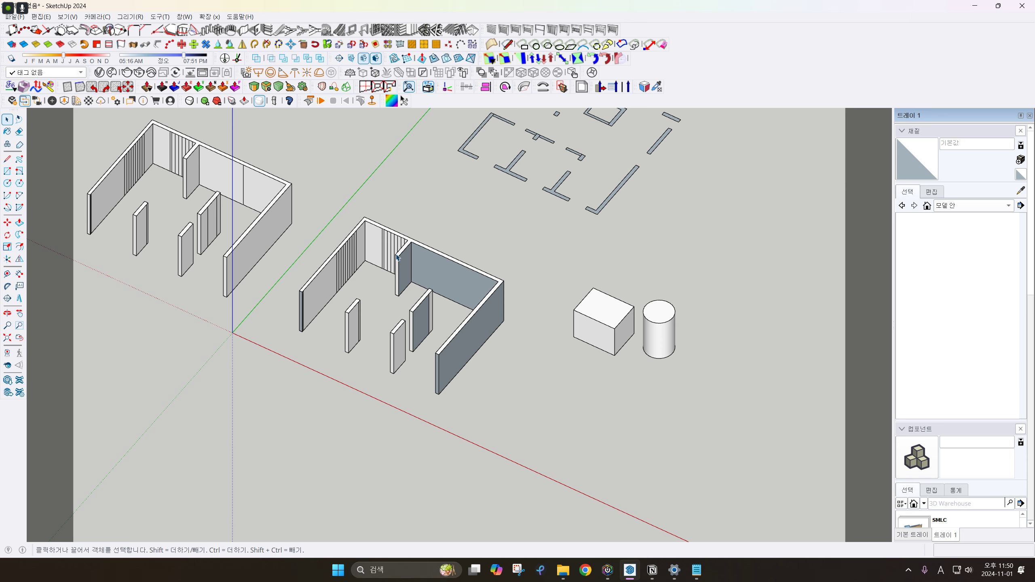
Examine the vertical edges and shading of the unsmoothed walls against the Push/Pull copy
scroll(533, 319, up, 4)
scroll(534, 319, down, 3)
middle_drag(534, 322, 589, 331)
scroll(589, 331, down, 1)
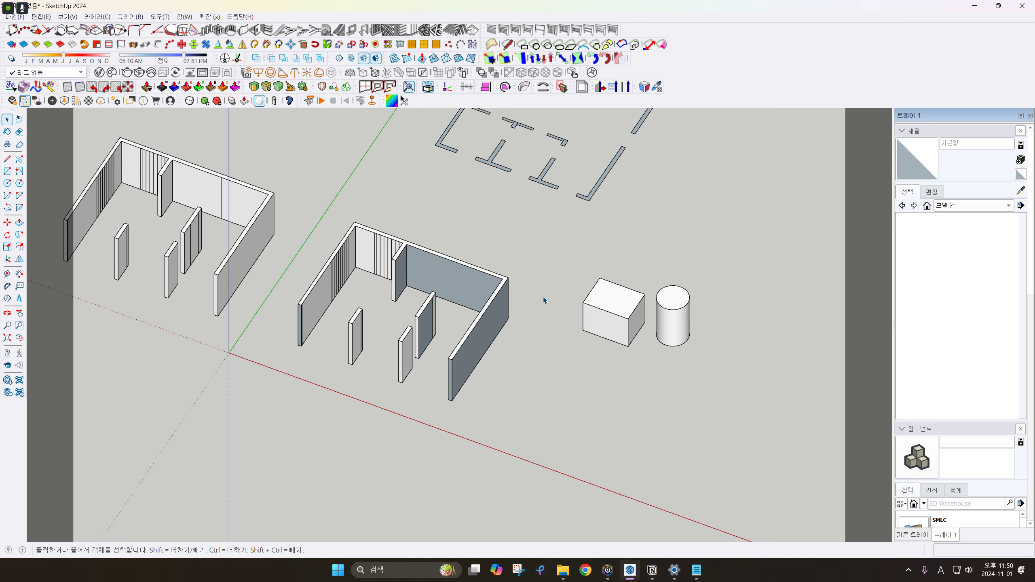
scroll(379, 278, up, 2)
scroll(379, 277, up, 1)
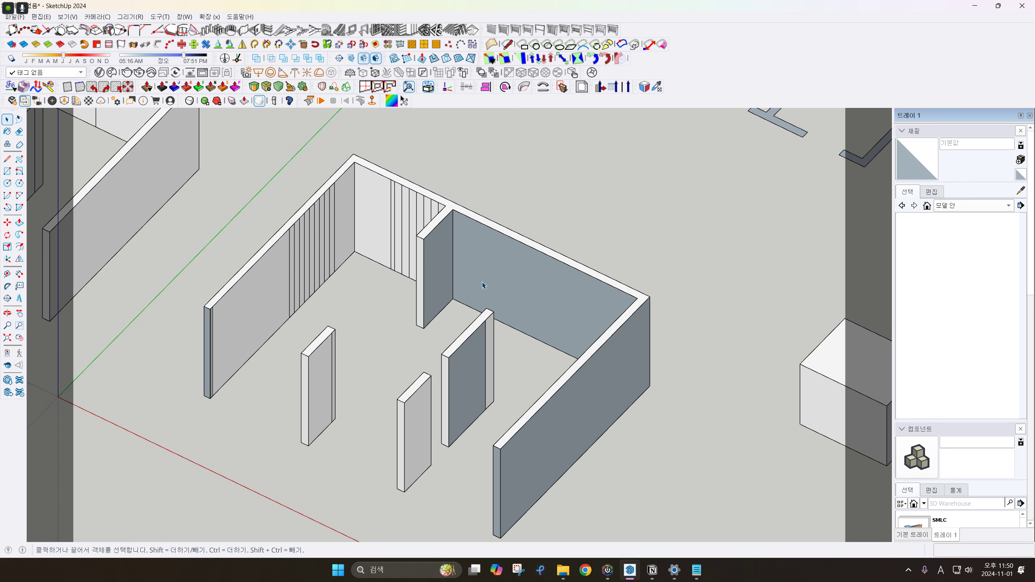
scroll(410, 246, down, 2)
mouse_move(355, 284)
middle_down()
mouse_move(429, 285)
mouse_move(366, 275)
middle_up()
scroll(418, 273, down, 2)
scroll(454, 281, down, 3)
scroll(451, 273, up, 4)
Open the Joint Push Pull wall group, orient all of its faces front side out with Fredo's auto reverse faces, and close the group
click(451, 272)
double_click(451, 272)
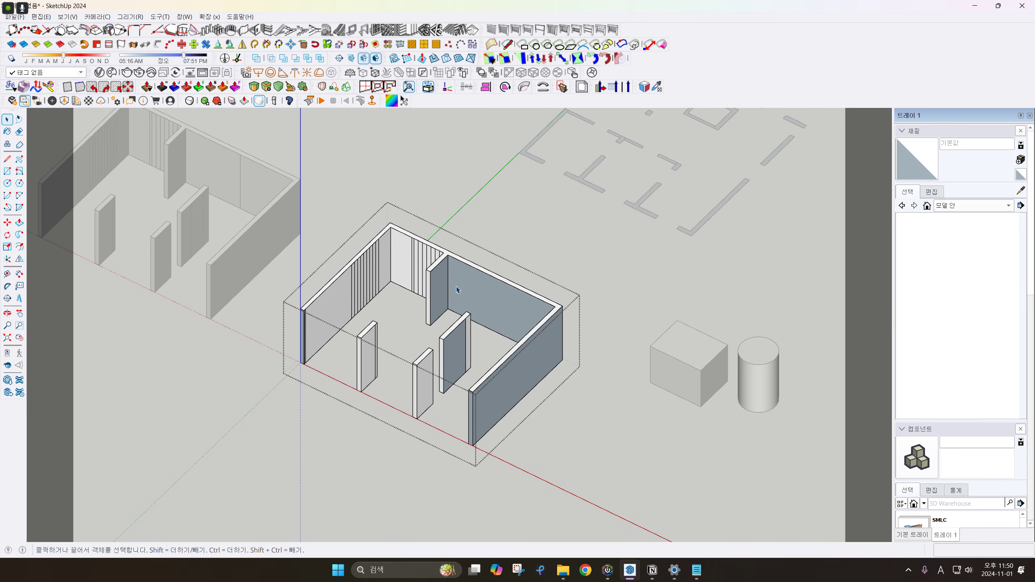
key(ctrl+a)
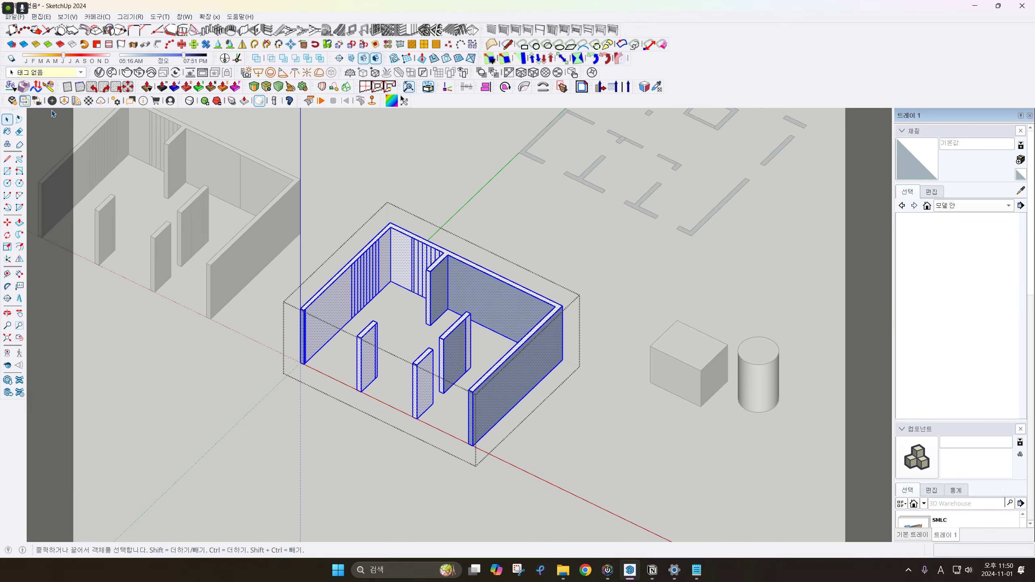
click(23, 88)
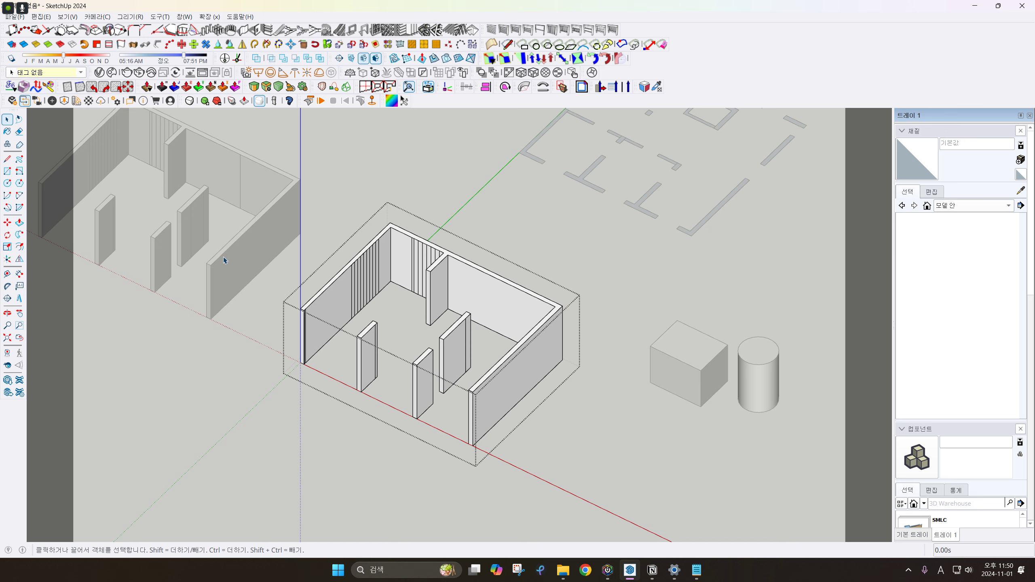
scroll(442, 342, down, 2)
mouse_move(443, 341)
middle_down()
mouse_move(428, 367)
mouse_move(445, 326)
middle_up()
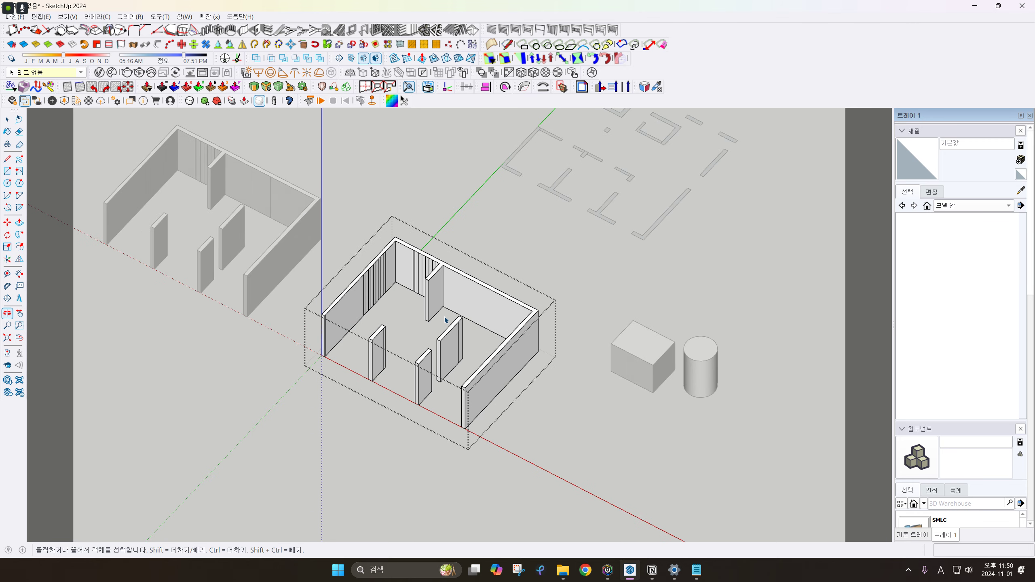
key(Escape)
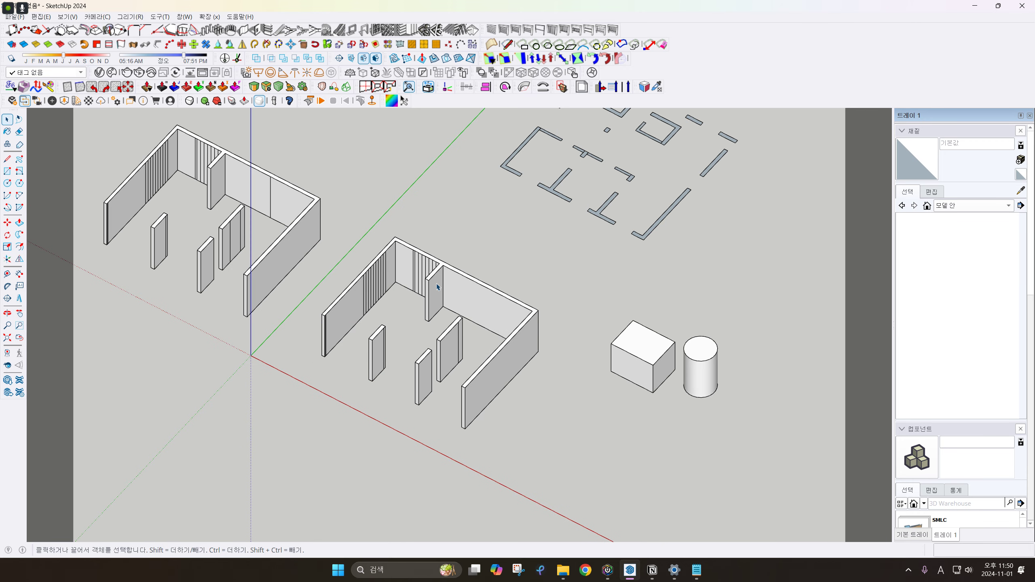
Read the wall cleanup sequence in the Notion notes and return to SketchUp
click(652, 569)
scroll(677, 295, down, 2)
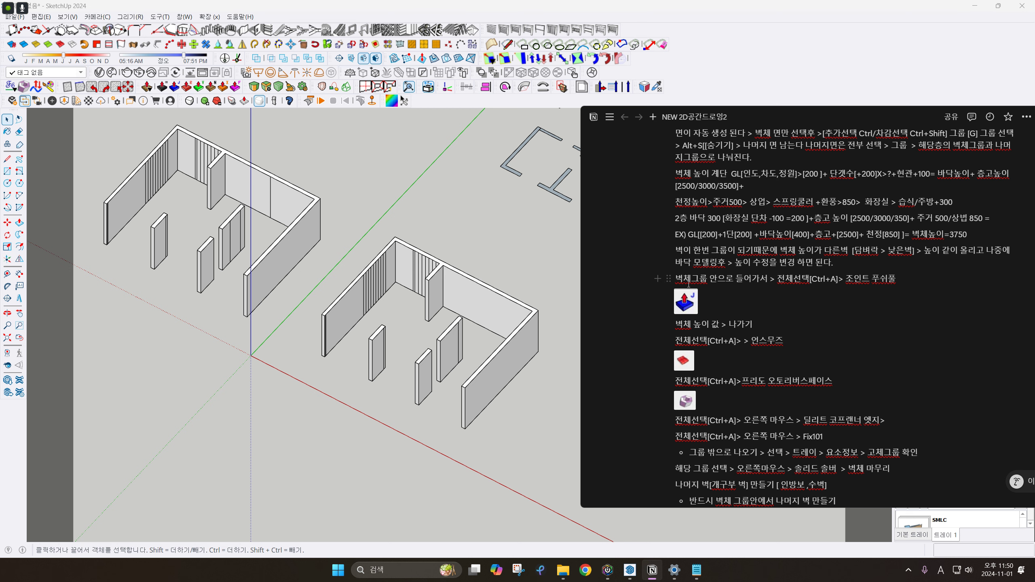
scroll(763, 303, down, 1)
scroll(772, 289, down, 1)
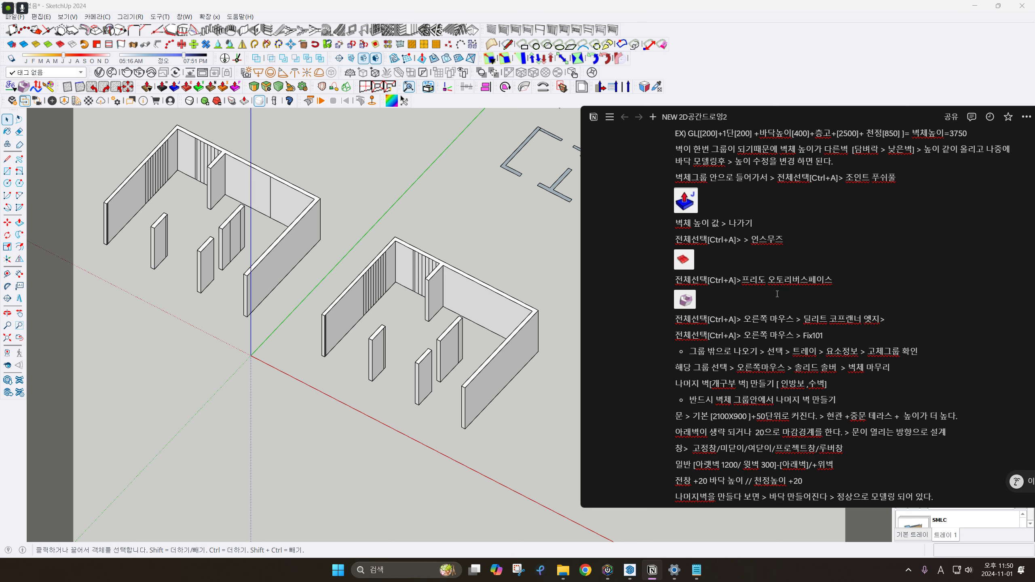
drag(910, 117, 766, 125)
click(901, 120)
Group the whole cylinder with all its connected faces and edges
shift+middle_drag(735, 361, 606, 333)
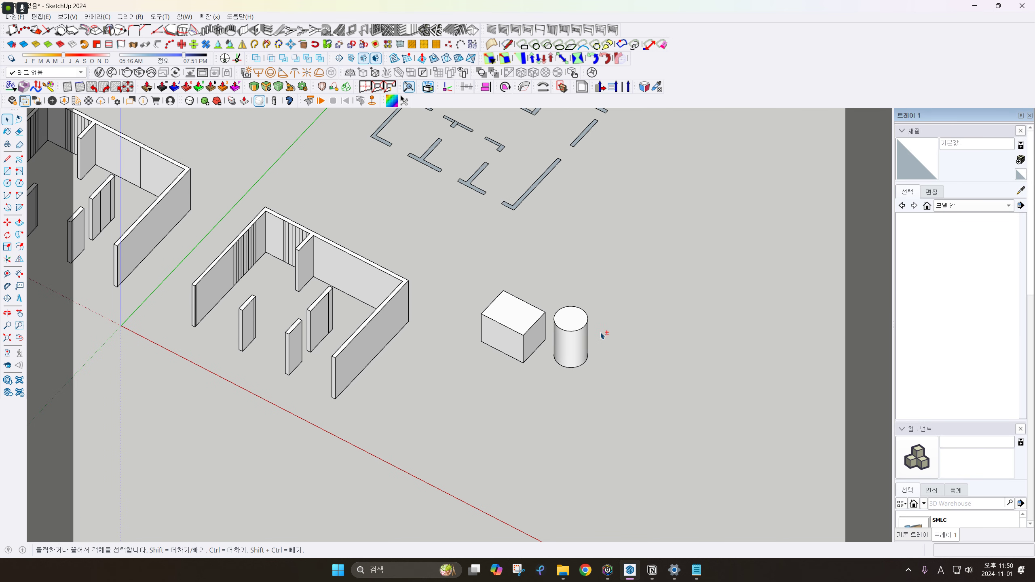
scroll(585, 355, up, 3)
triple_click(586, 355)
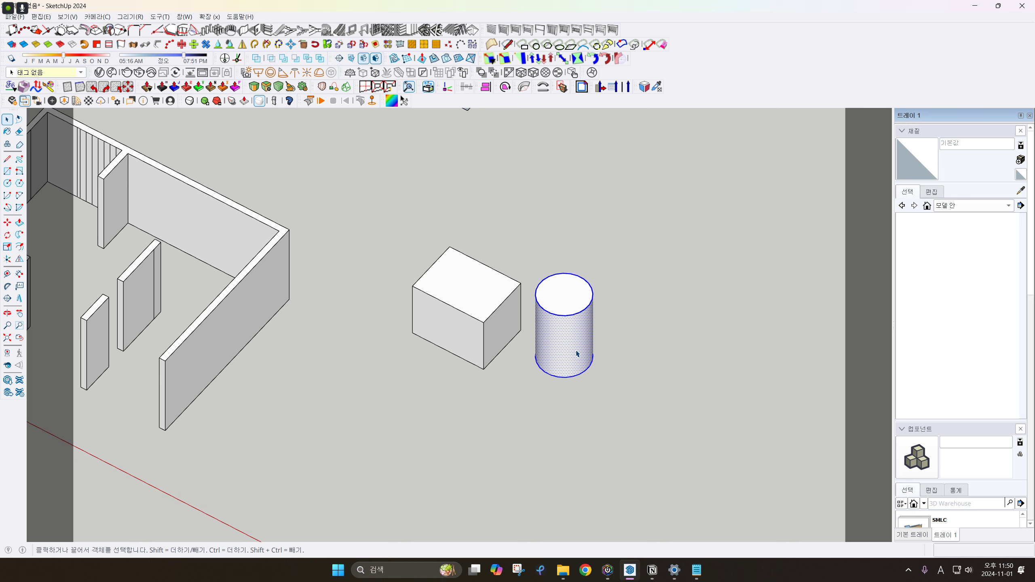
key(ctrl+g)
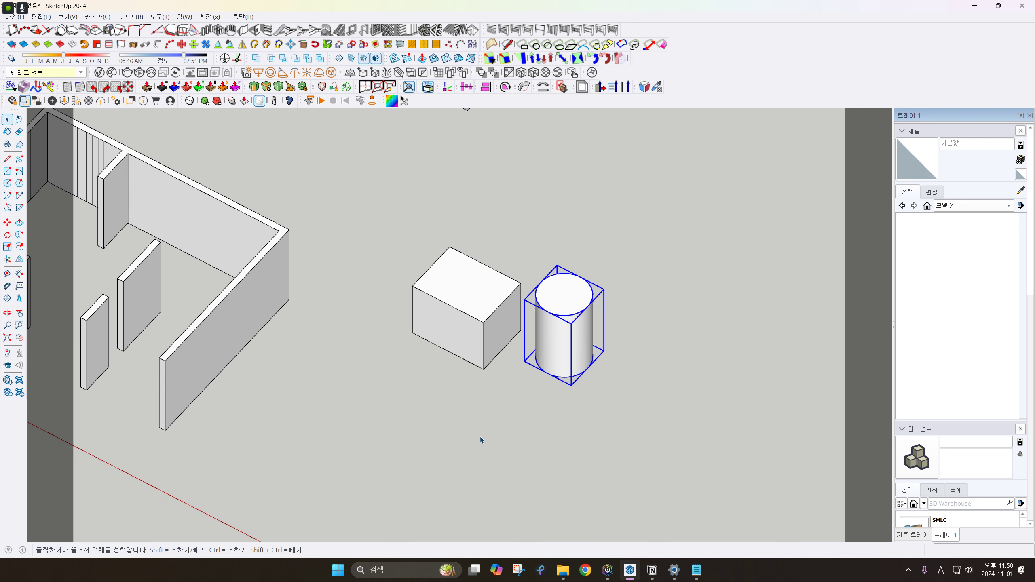
Remove the smoothing from the cylinder group's edges and inspect its faceted side
click(61, 44)
click(596, 367)
scroll(547, 326, up, 3)
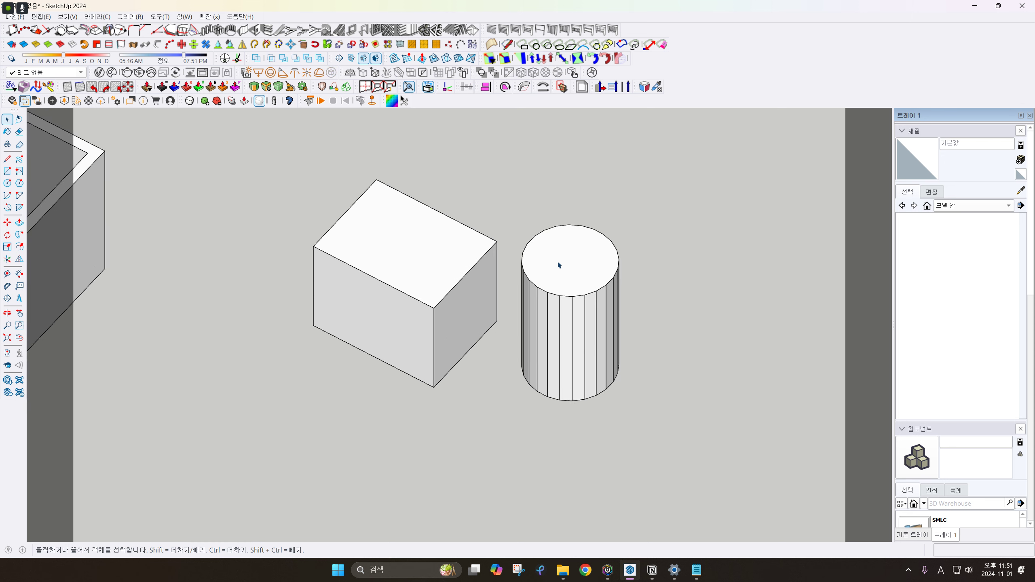
scroll(559, 265, down, 2)
scroll(587, 300, up, 2)
click(572, 320)
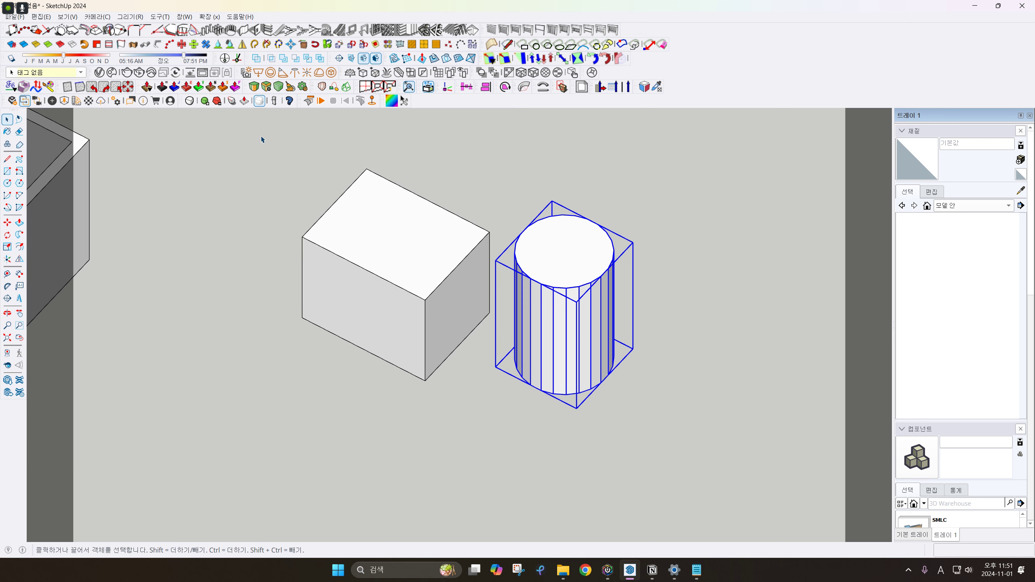
click(634, 277)
middle_drag(642, 253, 657, 328)
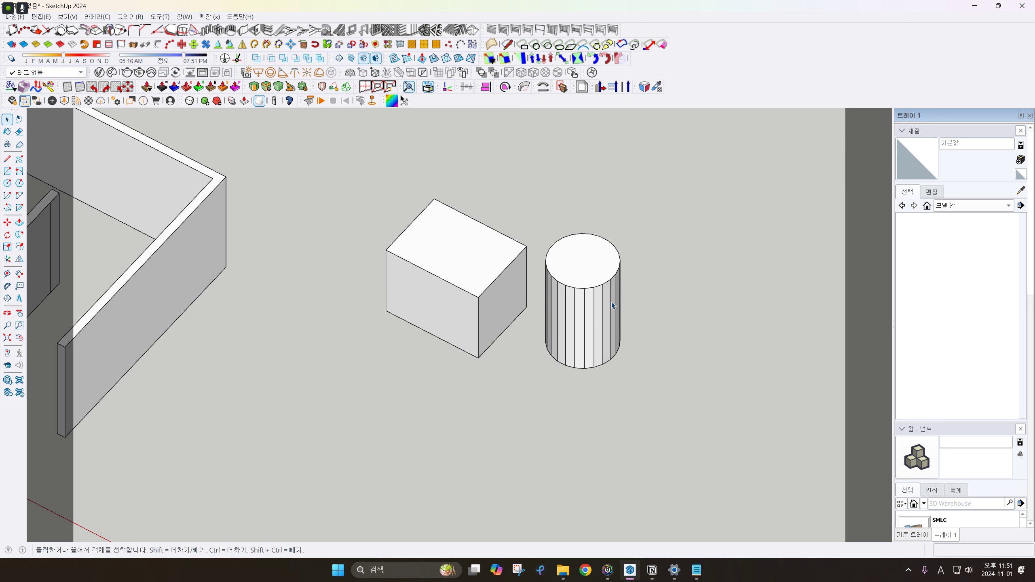
Open the Joint Push Pull wall group and delete the coplanar edges from all of its geometry
scroll(614, 306, down, 3)
shift+middle_drag(561, 291, 739, 288)
scroll(416, 189, up, 2)
shift+middle_drag(469, 208, 421, 295)
scroll(409, 256, down, 2)
middle_drag(421, 296, 465, 270)
scroll(440, 322, up, 2)
mouse_move(465, 270)
middle_down()
mouse_move(505, 279)
mouse_move(458, 261)
mouse_move(459, 249)
middle_up()
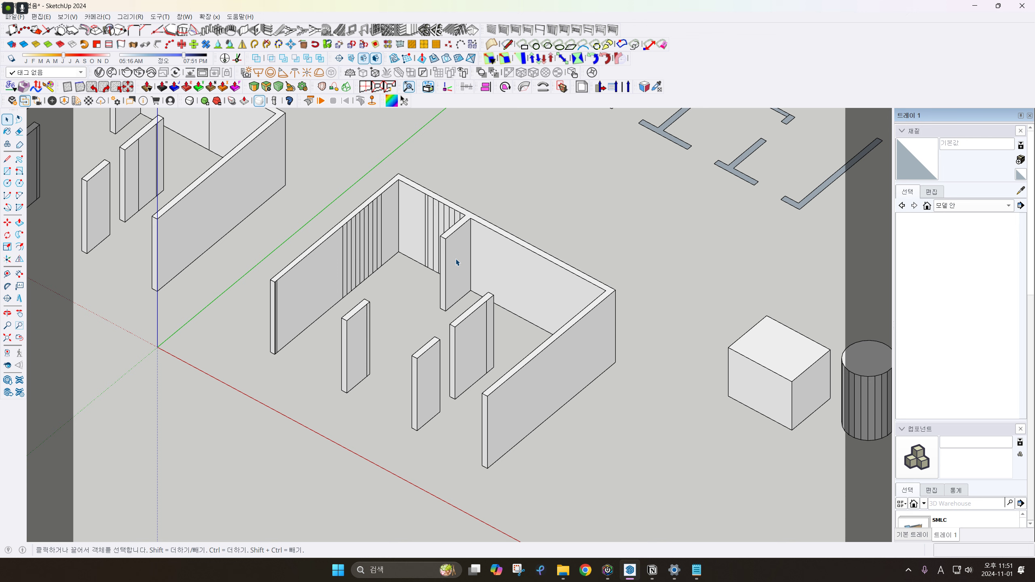
double_click(460, 255)
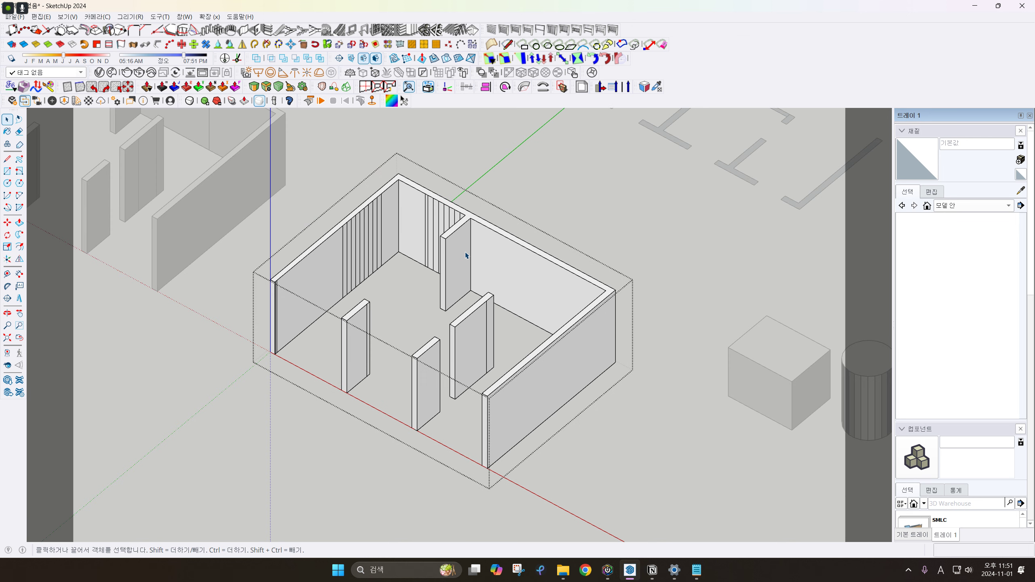
key(ctrl+a)
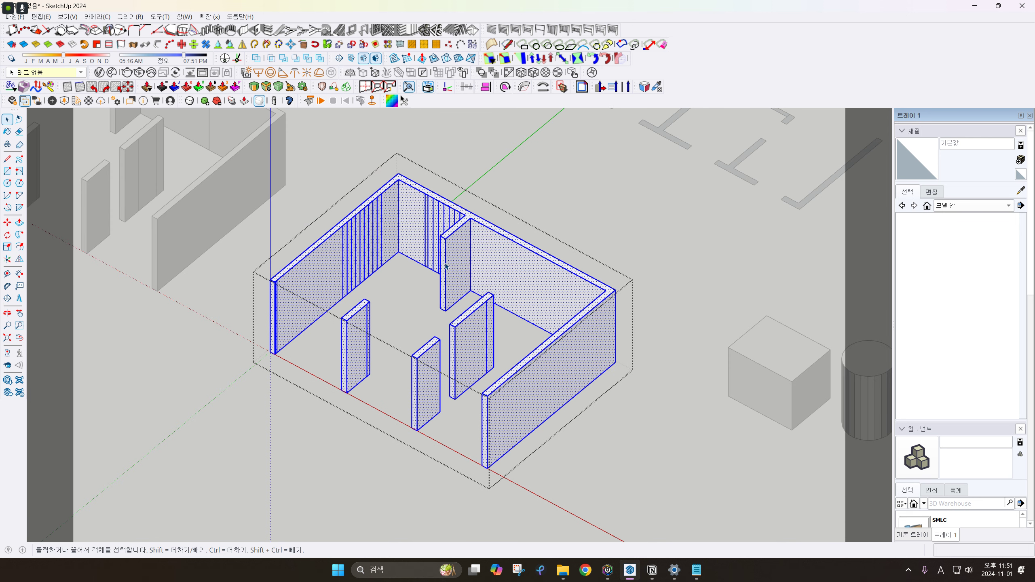
right_click(462, 252)
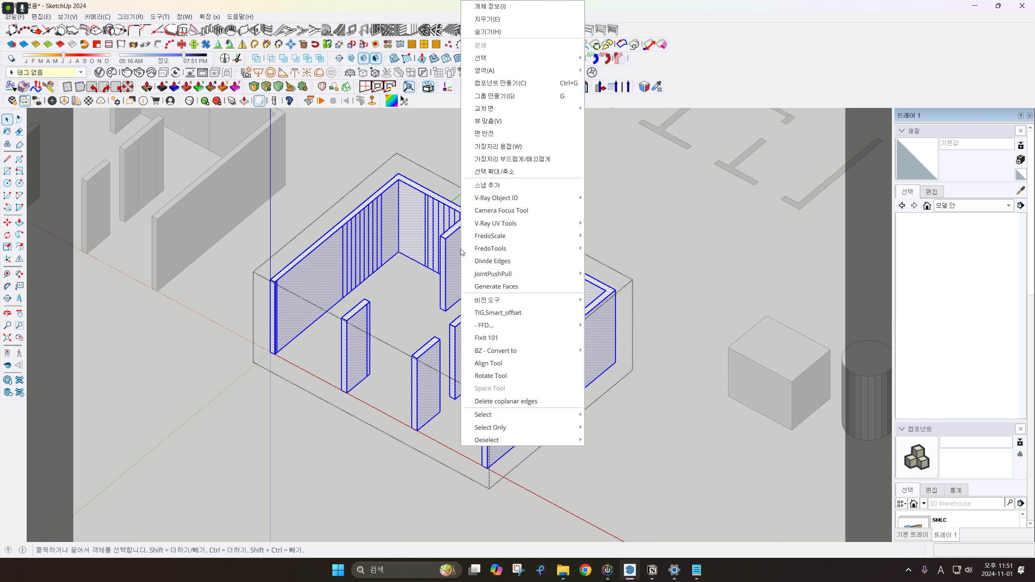
click(520, 402)
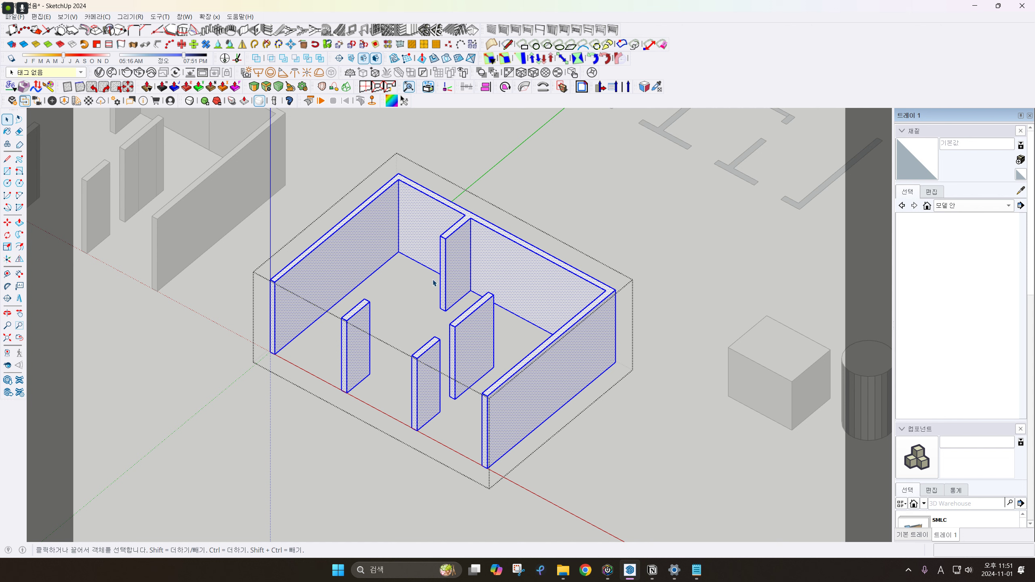
Run FixIt 101 on all of the wall geometry, dismiss the results, and close the group
right_click(477, 263)
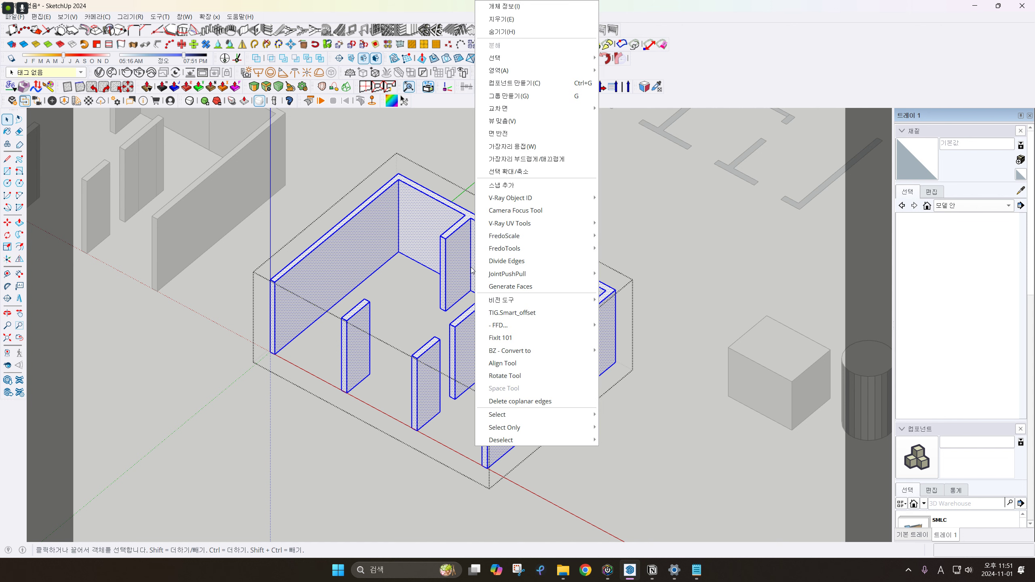
click(528, 340)
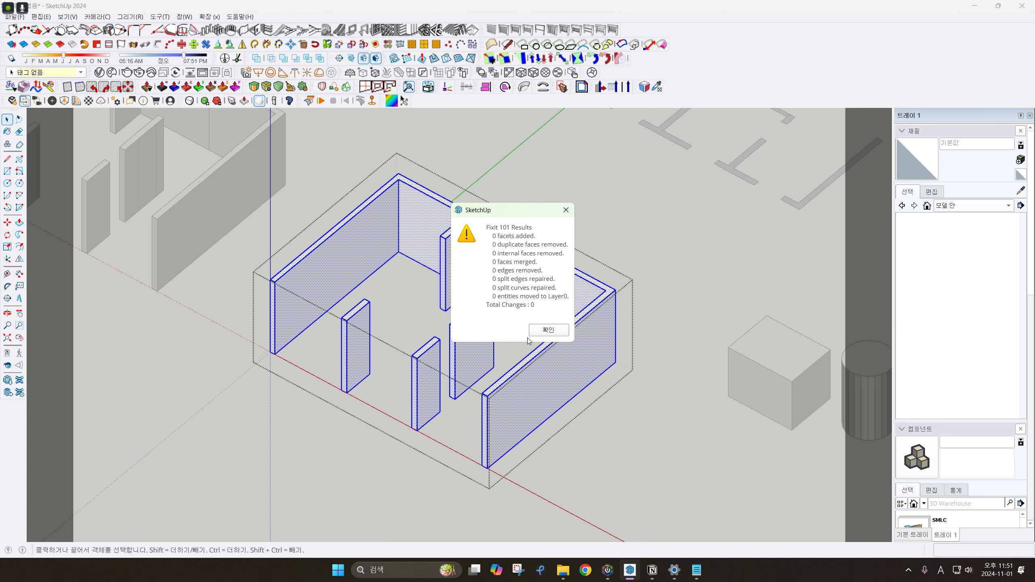
click(550, 330)
scroll(542, 332, down, 2)
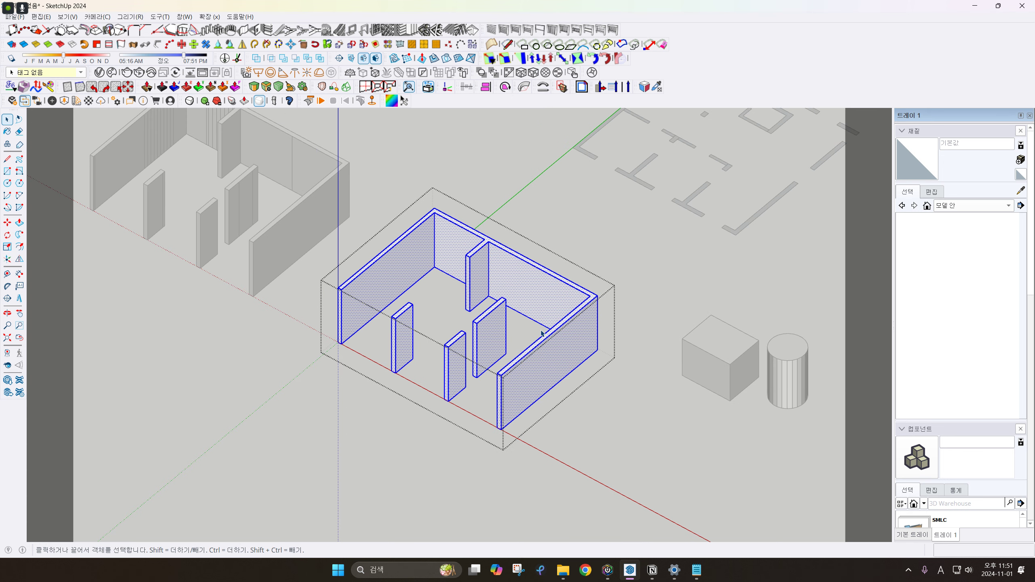
click(639, 308)
Check in the entity information whether the cleaned wall group and the cylinder group are solid groups
click(566, 334)
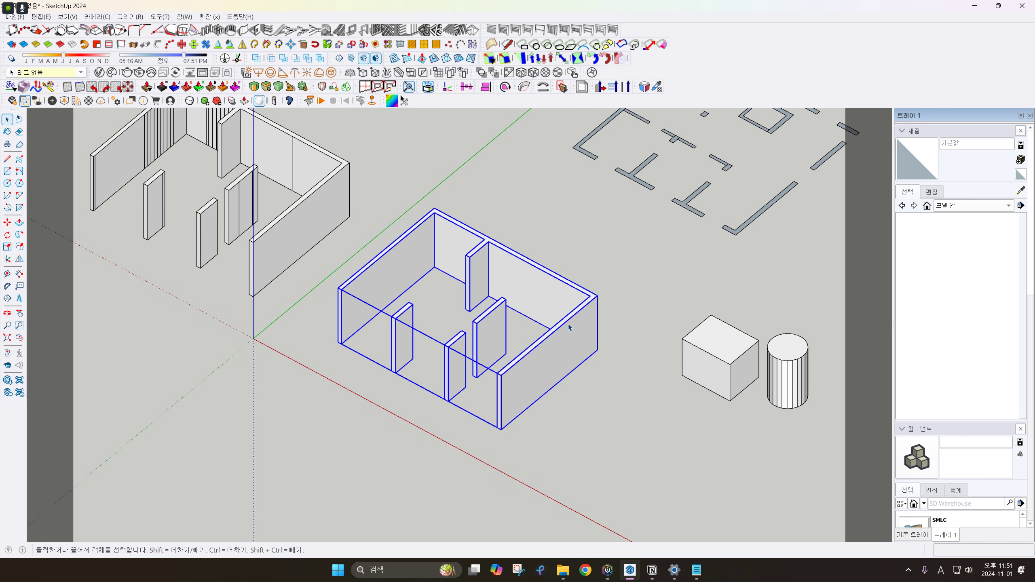
key(ctrl+i)
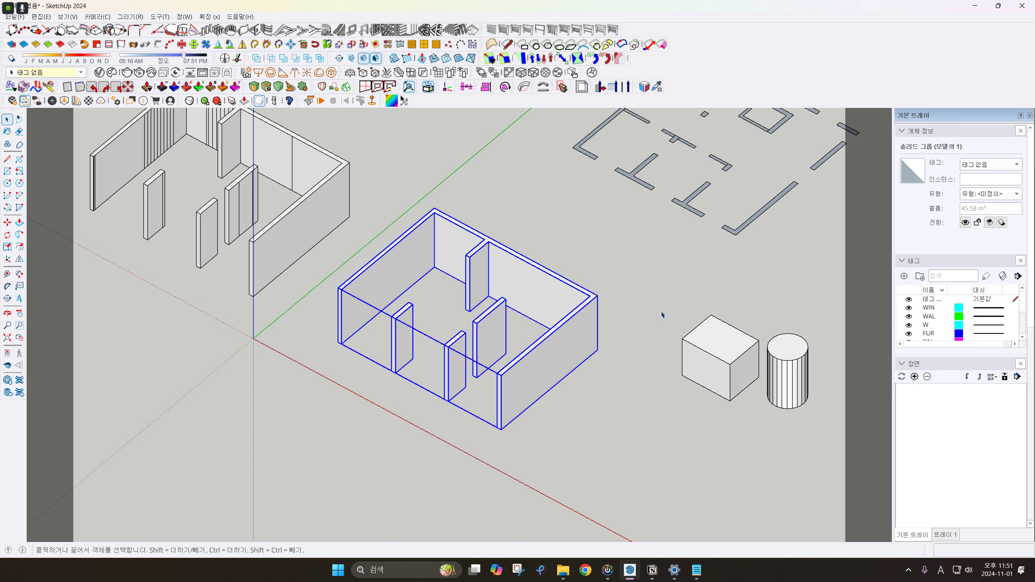
scroll(626, 324, up, 4)
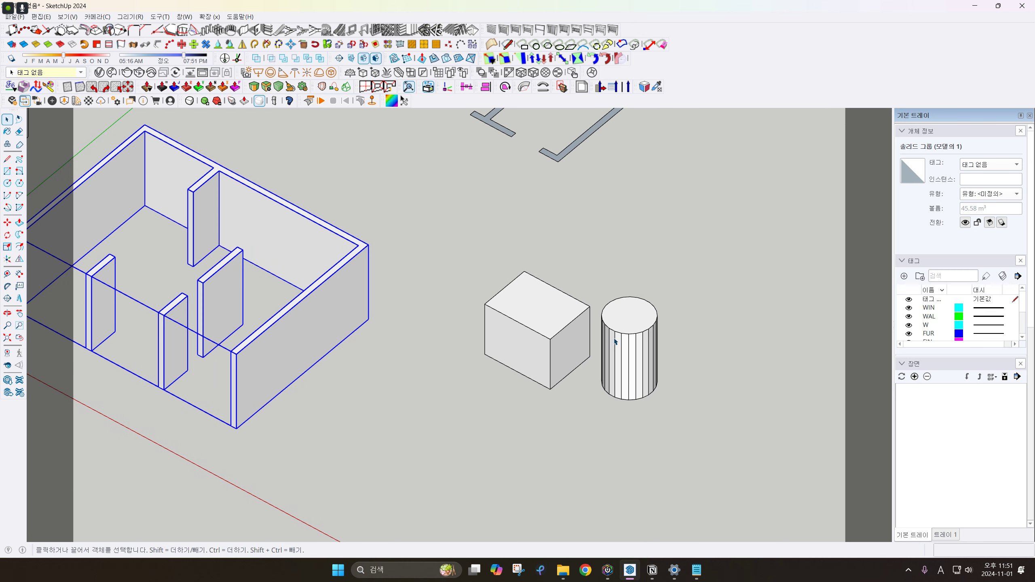
click(622, 347)
scroll(623, 356, up, 5)
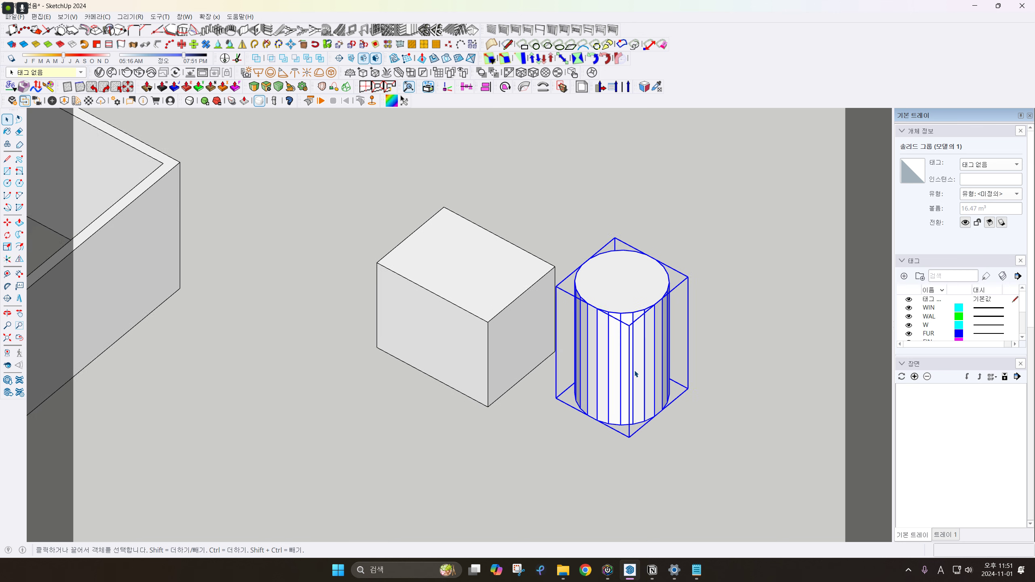
Open the cylinder group, run FixIt 101 on all of its geometry, and close the group
scroll(625, 350, down, 2)
double_click(620, 359)
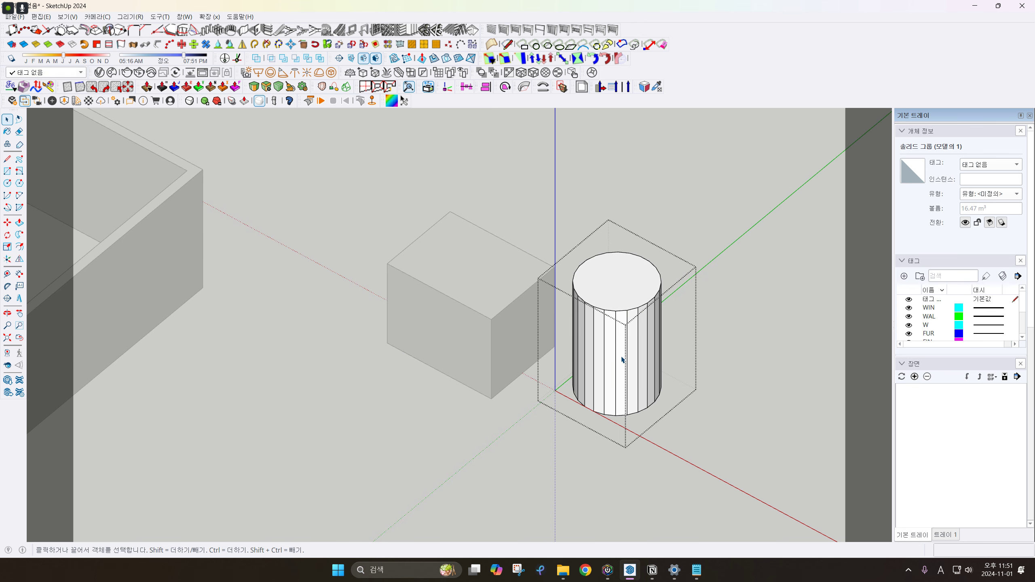
key(ctrl+a)
right_click(619, 359)
click(663, 451)
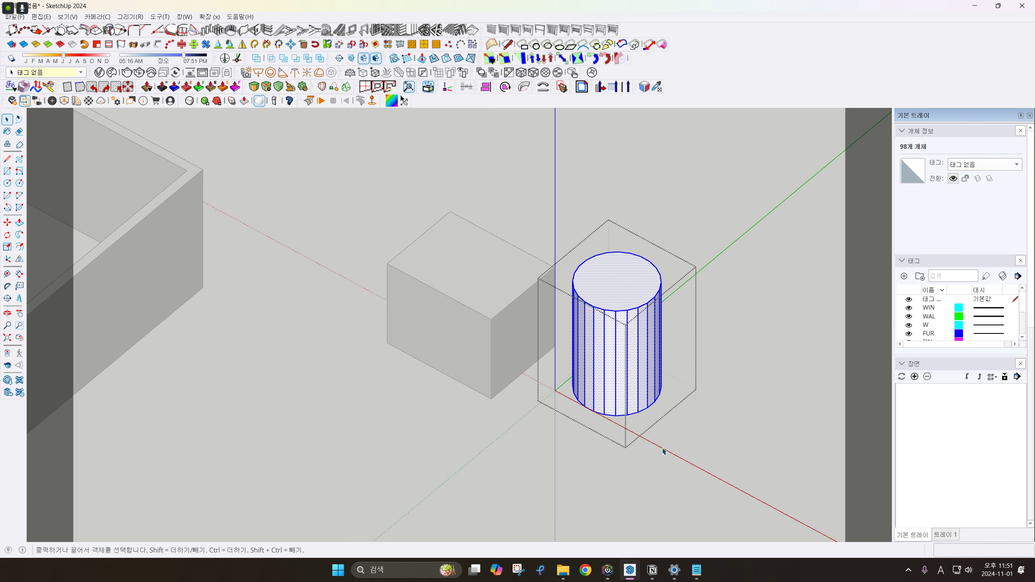
right_click(627, 361)
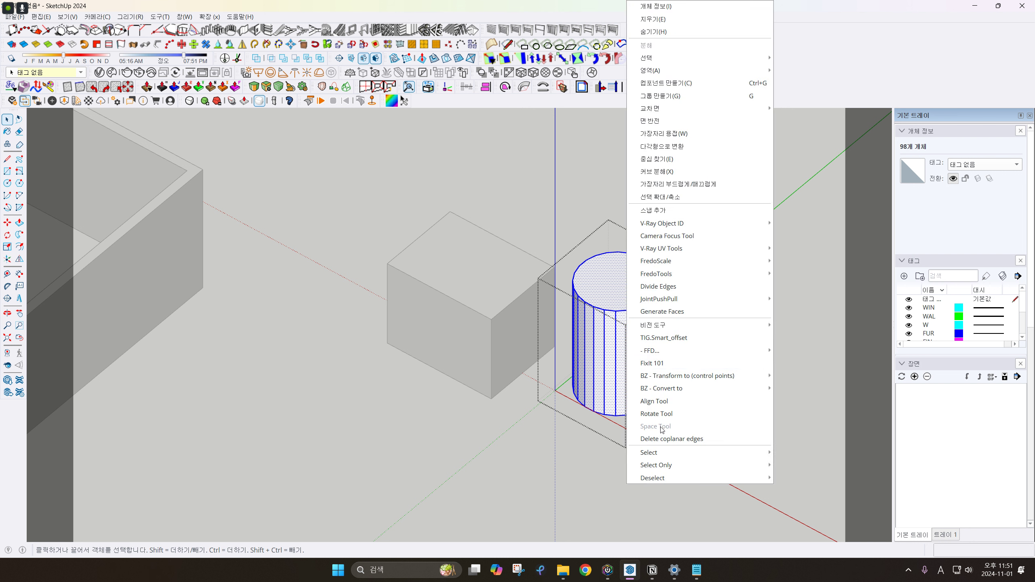
click(663, 364)
click(555, 333)
click(684, 360)
key(Escape)
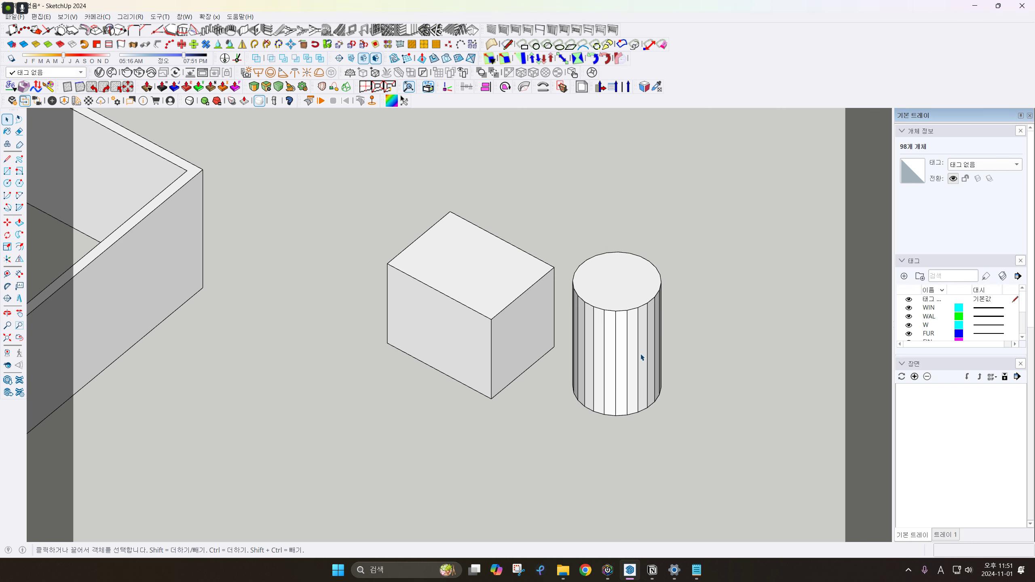
Smooth the edges of the cylinder group and deselect it
click(625, 344)
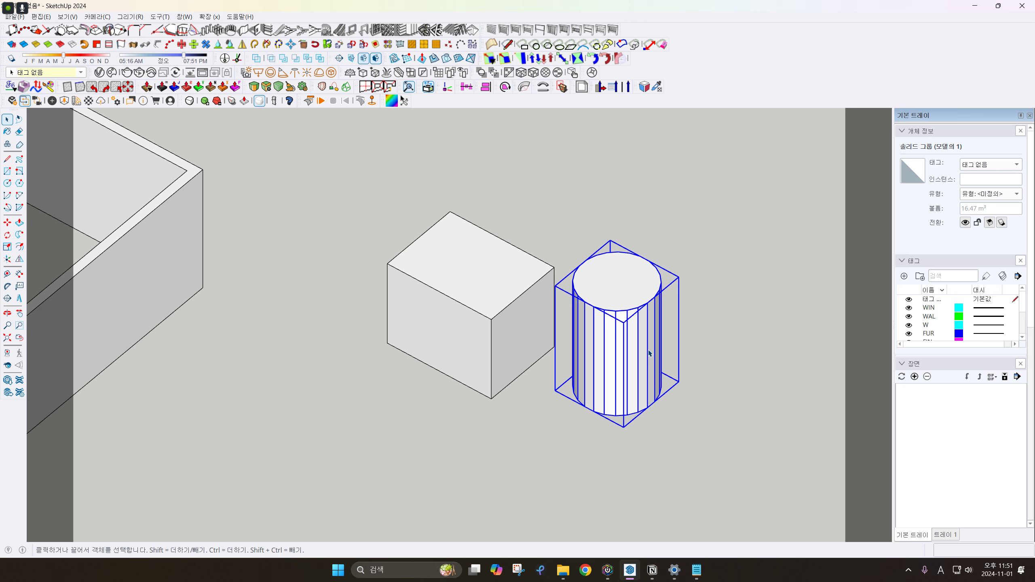
scroll(649, 353, down, 3)
scroll(644, 355, up, 4)
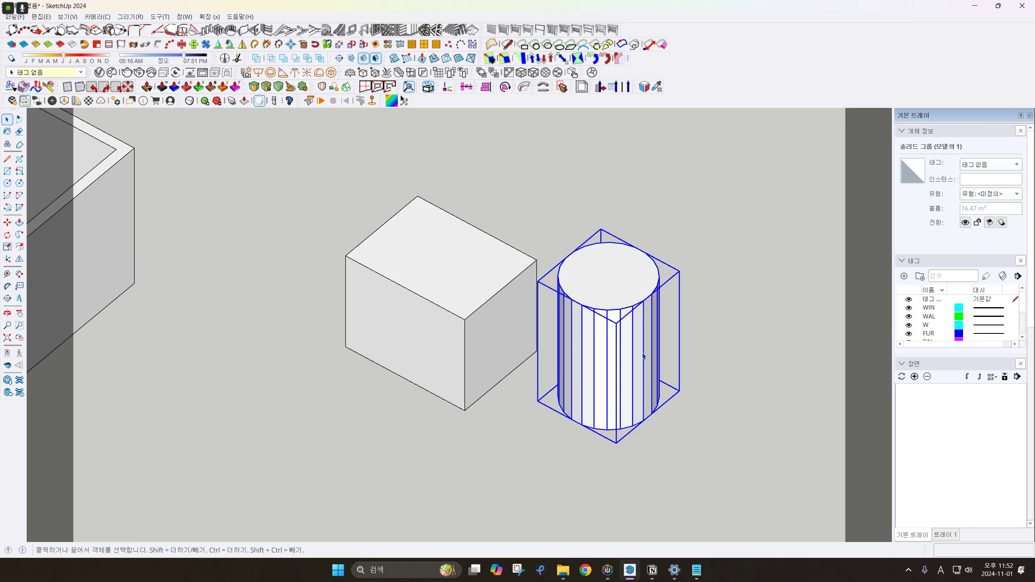
click(26, 45)
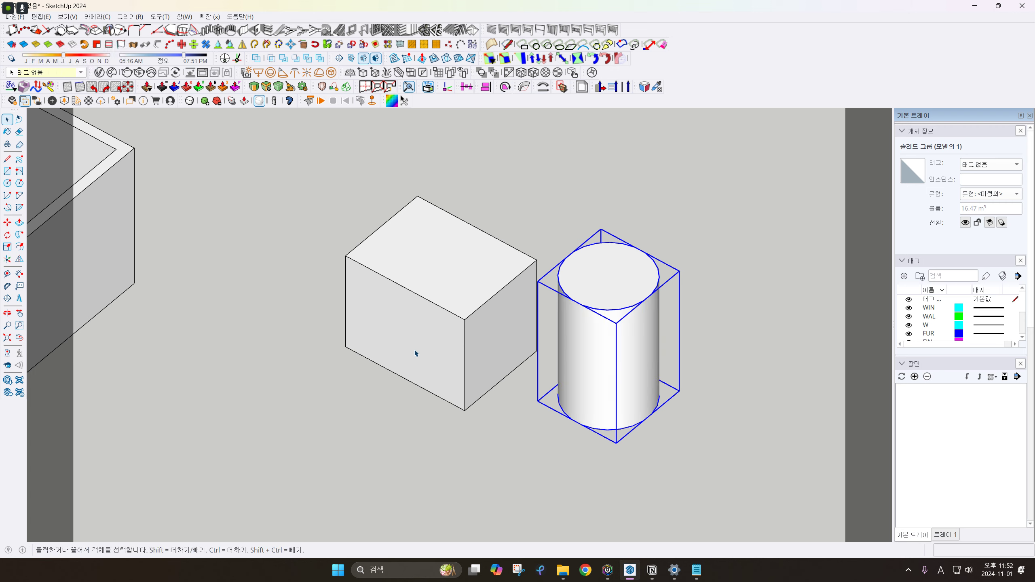
click(530, 375)
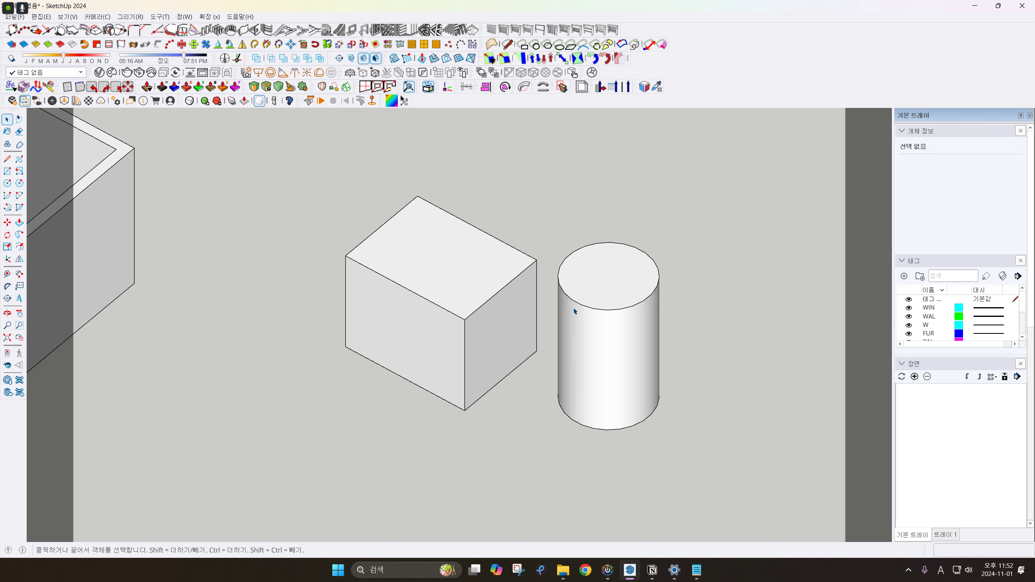
scroll(573, 302, down, 2)
scroll(493, 286, down, 5)
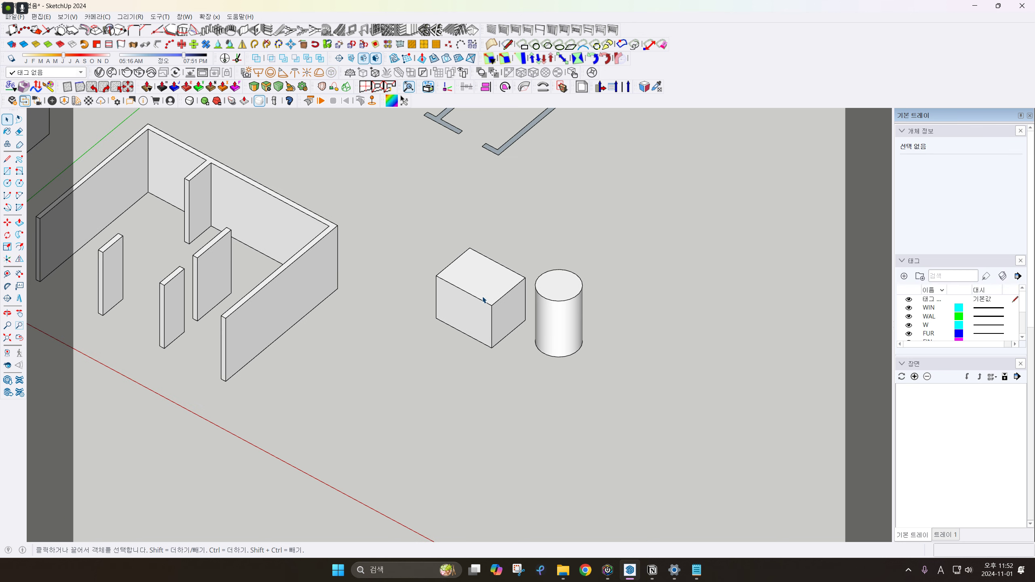
scroll(406, 310, down, 1)
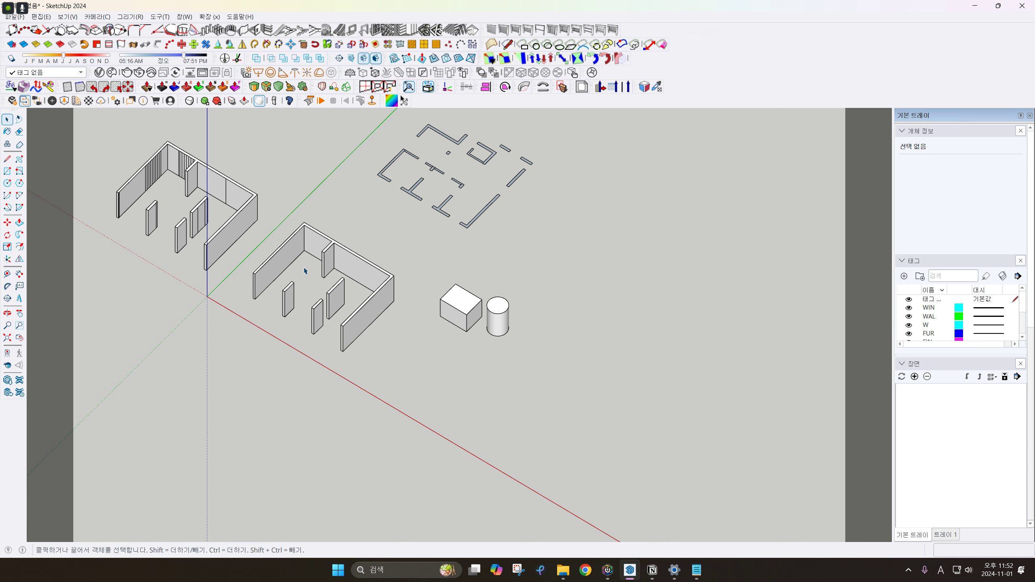
Delete the box, the cylinder group, and the uncleaned wall copy that still shows coplanar edges
middle_drag(305, 271, 521, 347)
drag(520, 347, 404, 289)
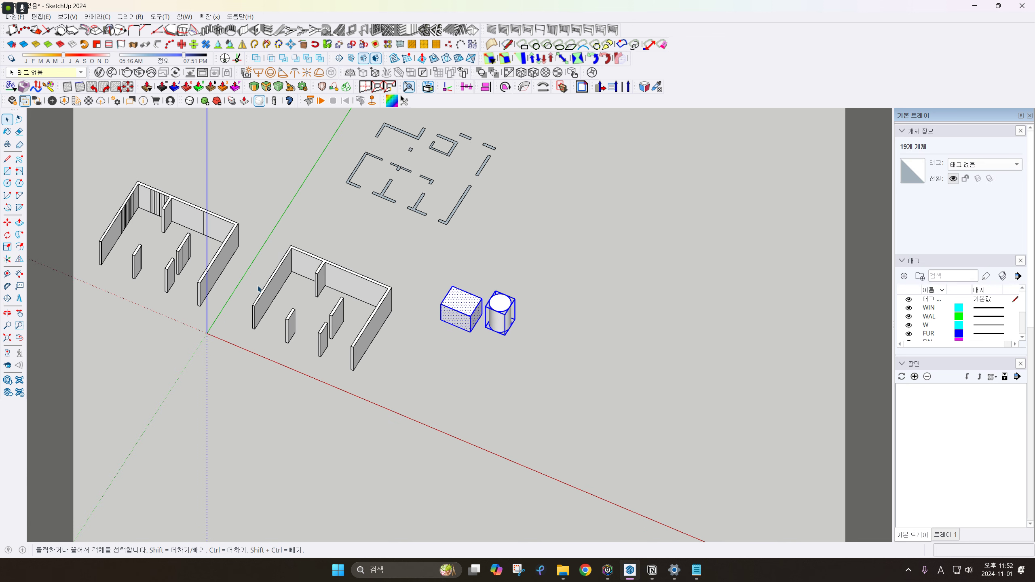
key(Delete)
click(228, 250)
key(Delete)
Open the remaining flat plan group and raise all of its wall faces 4150 mm with Joint Push Pull
middle_drag(402, 185, 479, 256)
scroll(485, 196, up, 3)
scroll(479, 256, up, 3)
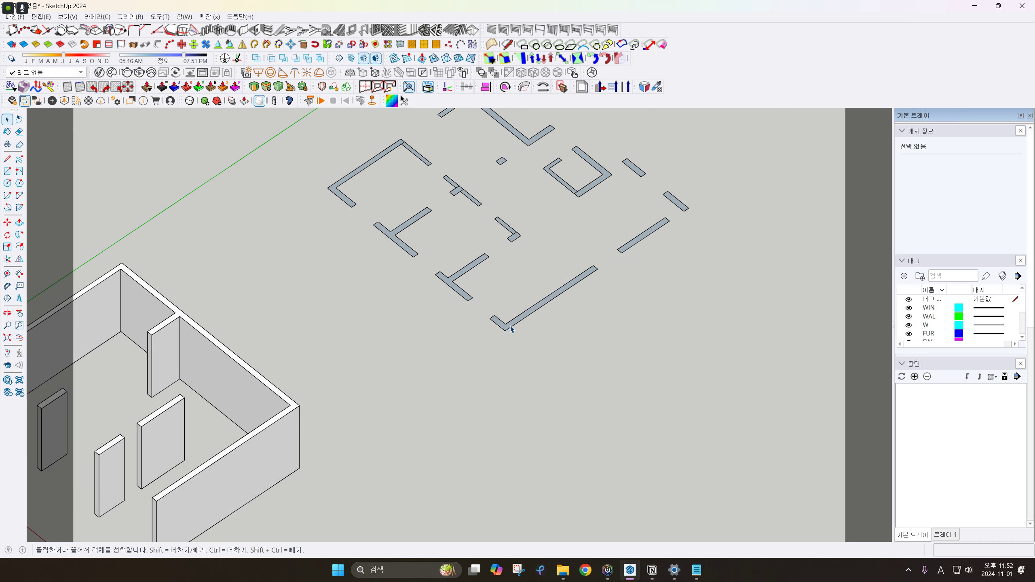
double_click(507, 330)
scroll(508, 329, down, 2)
shift+middle_drag(523, 294, 518, 315)
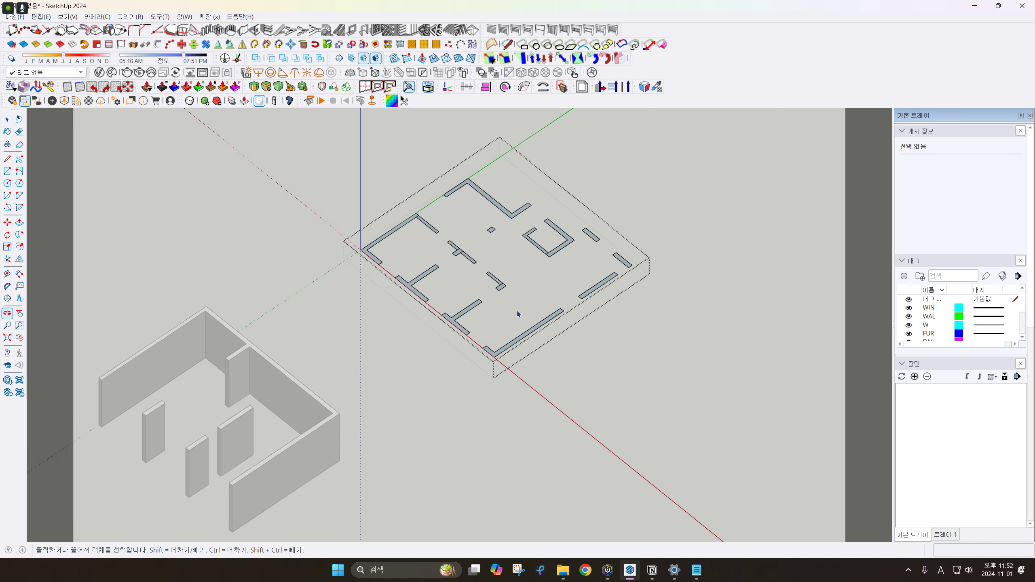
key(ctrl+a)
scroll(529, 276, up, 3)
shift+middle_drag(530, 275, 506, 298)
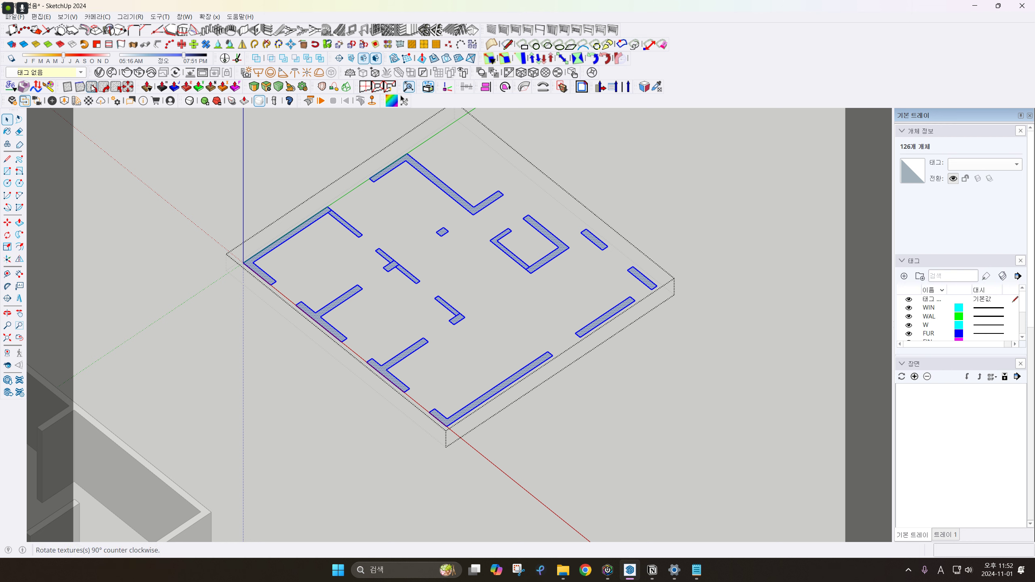
click(162, 87)
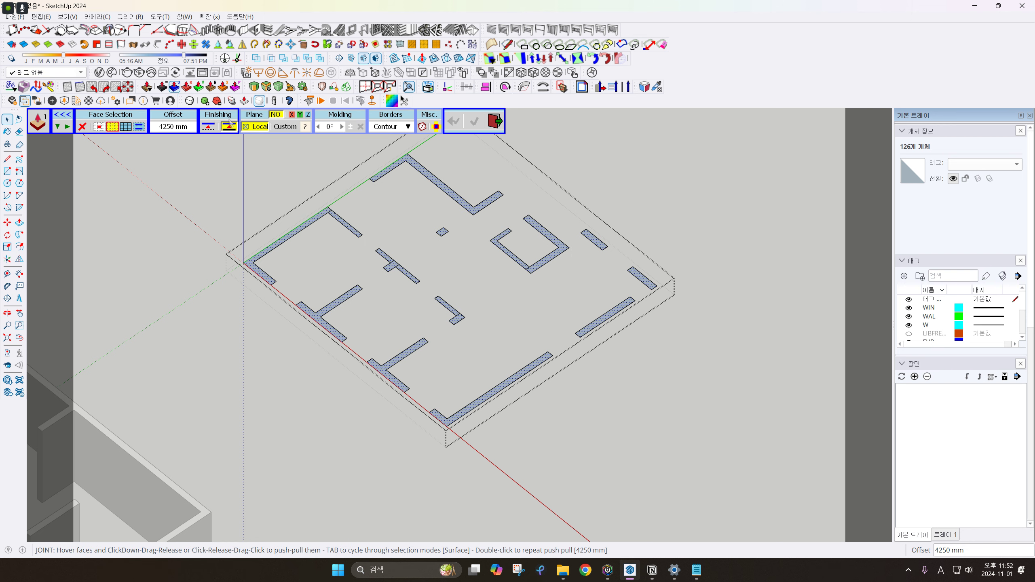
click(451, 307)
text(415)
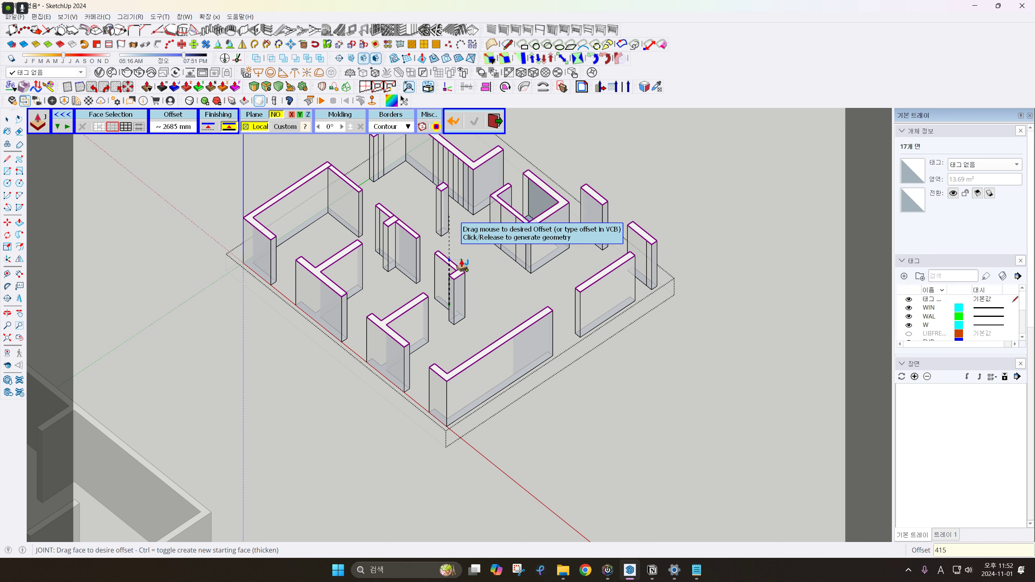
text(0)
key(Return)
key(space)
Unsmooth all of the new wall geometry and orient its faces automatically
shift+middle_drag(445, 257, 429, 329)
key(ctrl+a)
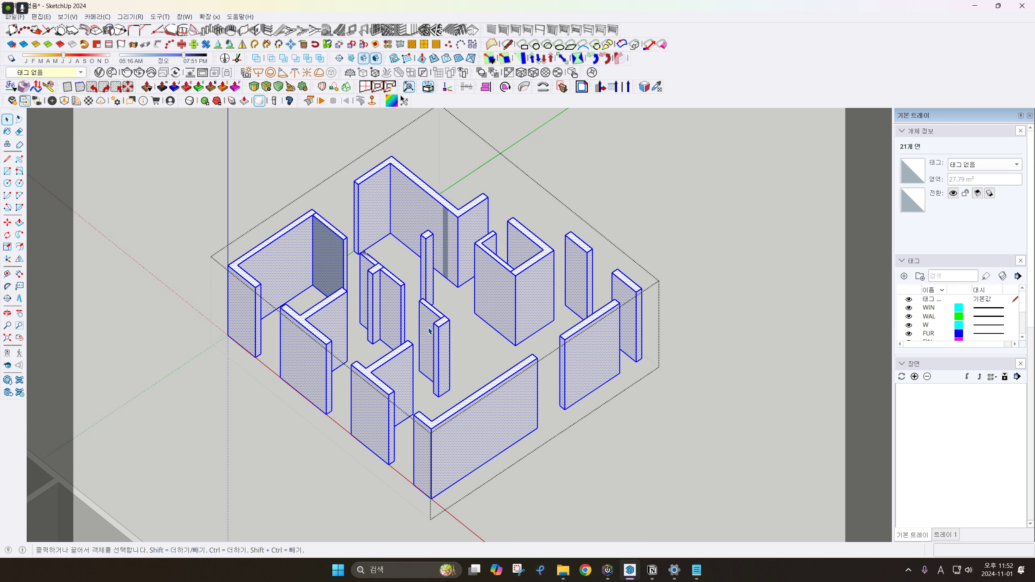
click(61, 45)
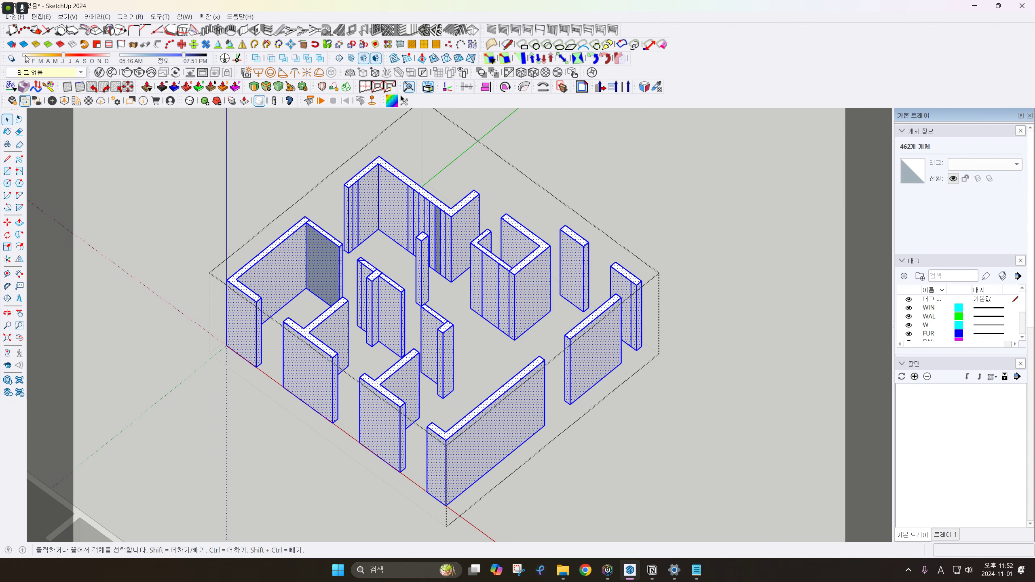
click(36, 87)
middle_drag(401, 240, 388, 230)
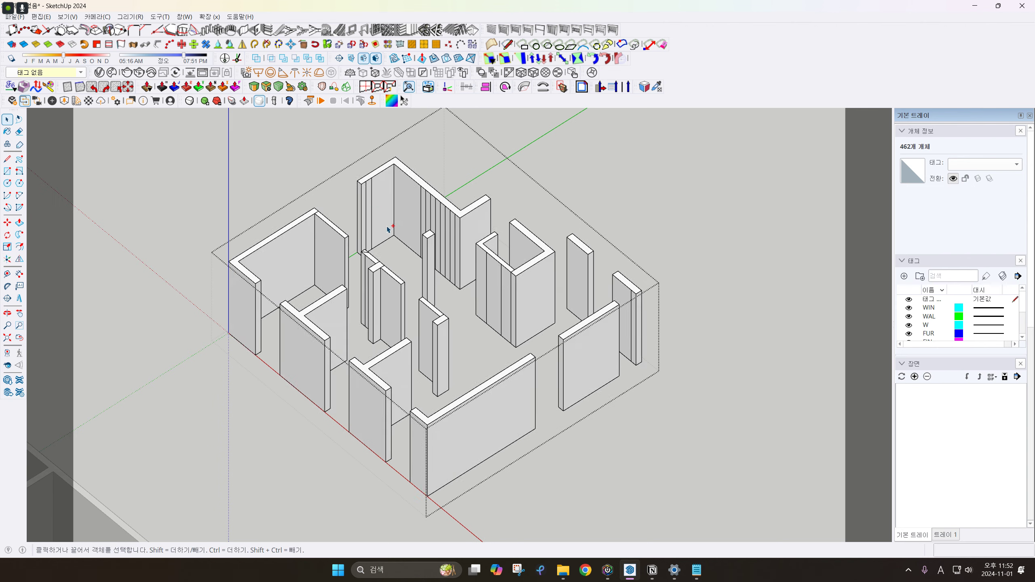
Delete the coplanar edges of all the new wall geometry, run FixIt 101 on it, and close the group
key(ctrl+a)
right_click(519, 281)
click(575, 402)
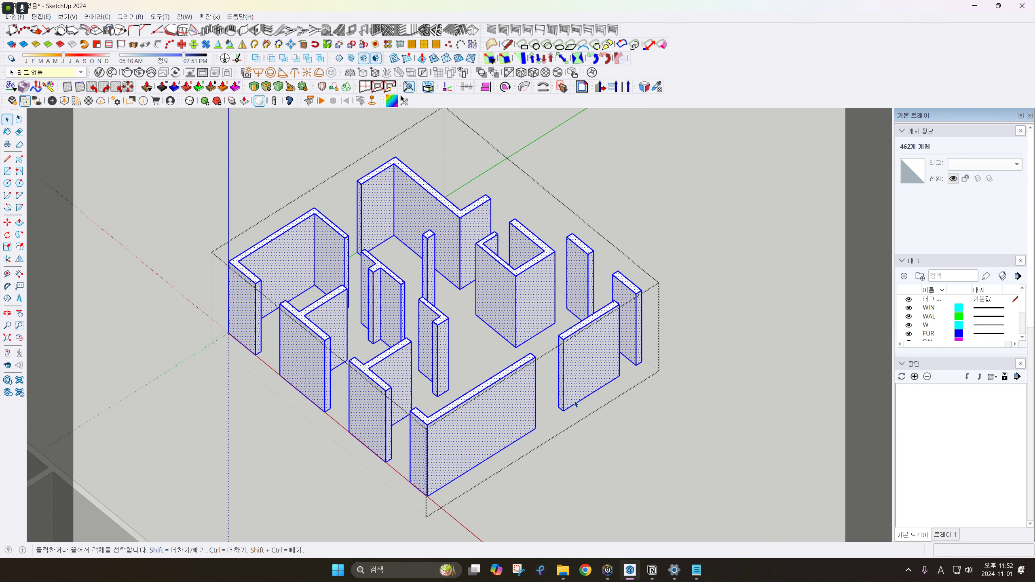
right_click(531, 302)
click(550, 336)
click(549, 341)
click(511, 414)
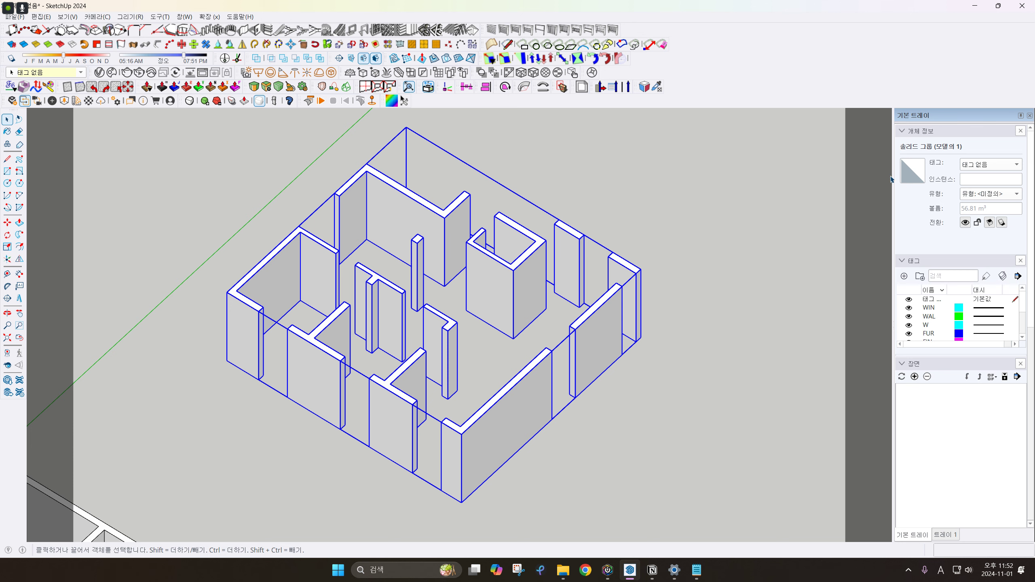
Inspect the newly cleaned wall group and the smaller wall group beside it
scroll(399, 310, down, 4)
scroll(358, 330, down, 5)
shift+middle_drag(443, 428, 525, 367)
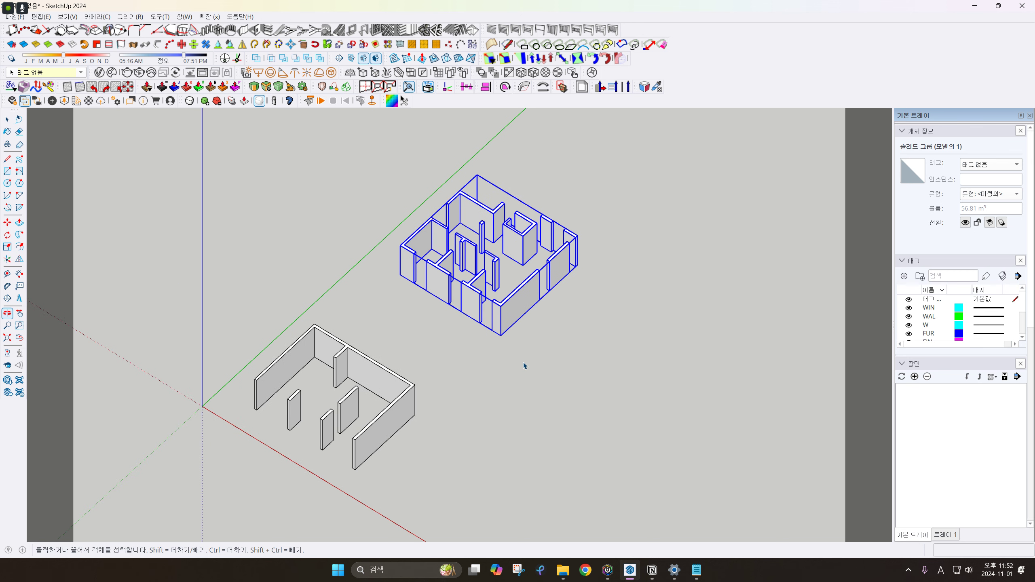
click(523, 367)
scroll(465, 377, up, 3)
middle_drag(412, 383, 393, 363)
scroll(393, 362, down, 2)
click(375, 388)
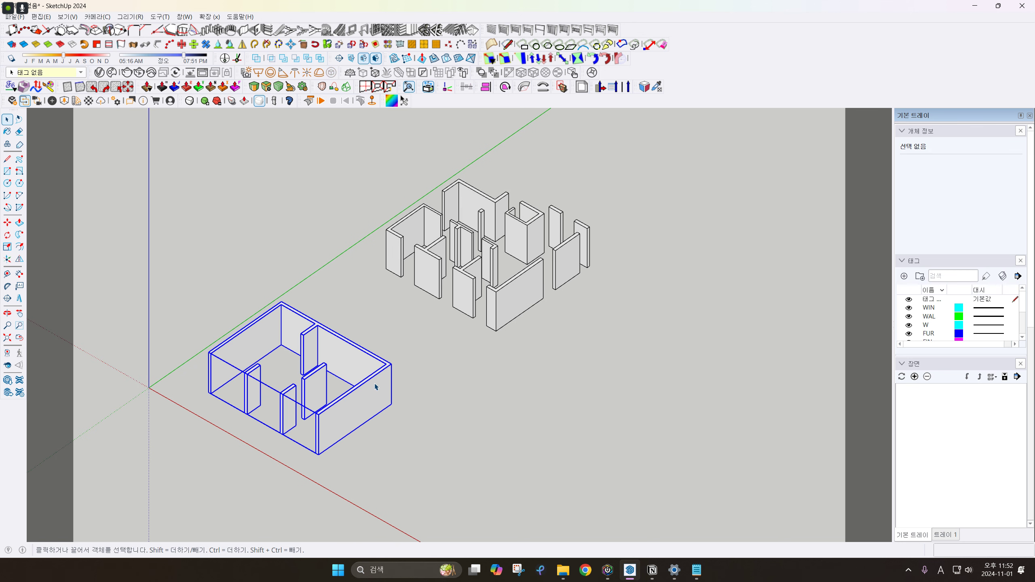
click(530, 341)
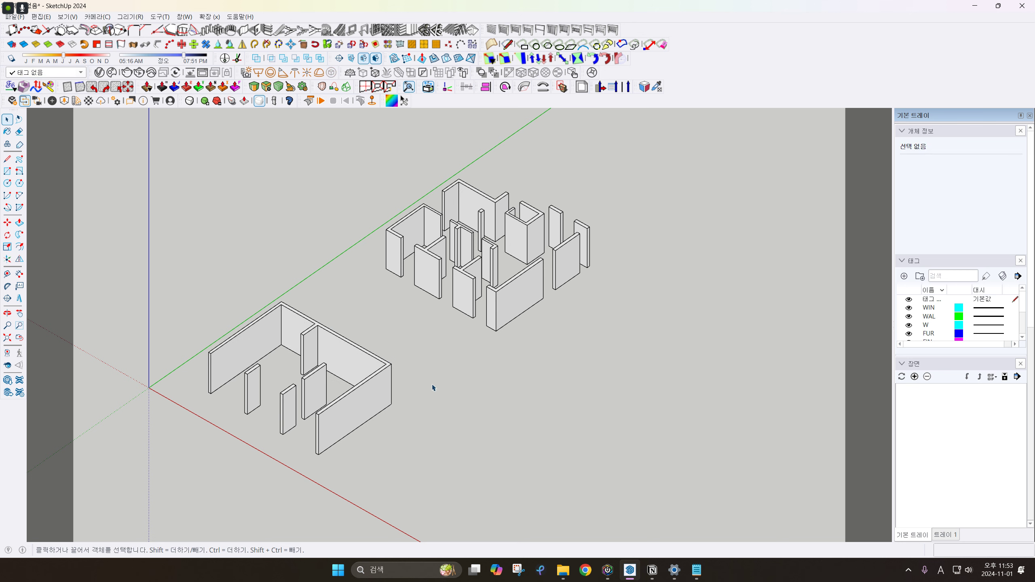
middle_drag(434, 388, 453, 353)
scroll(317, 351, up, 3)
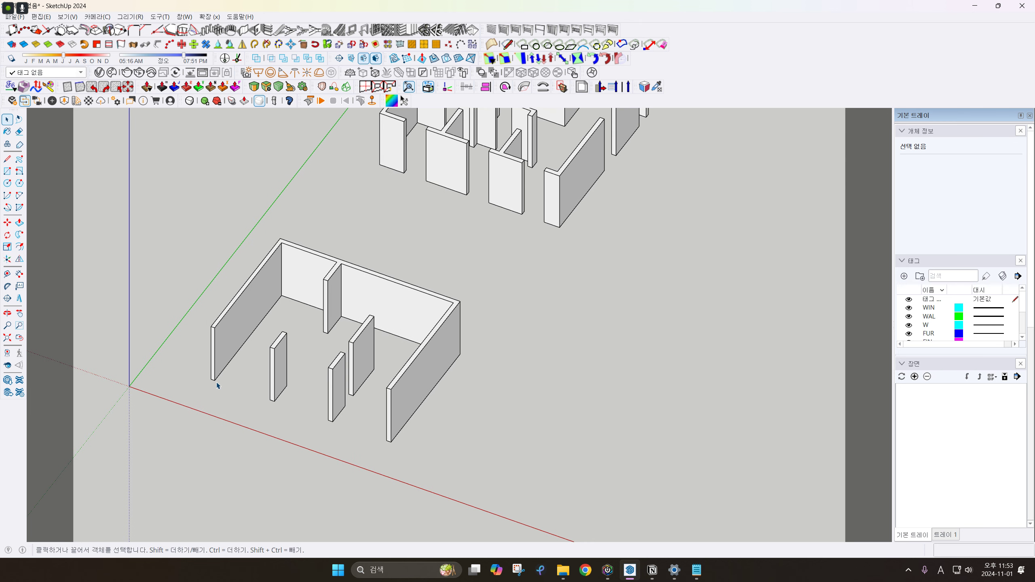
Switch to the Notion notes, read the section on building the remaining door and window walls, and return to SketchUp
mouse_move(652, 571)
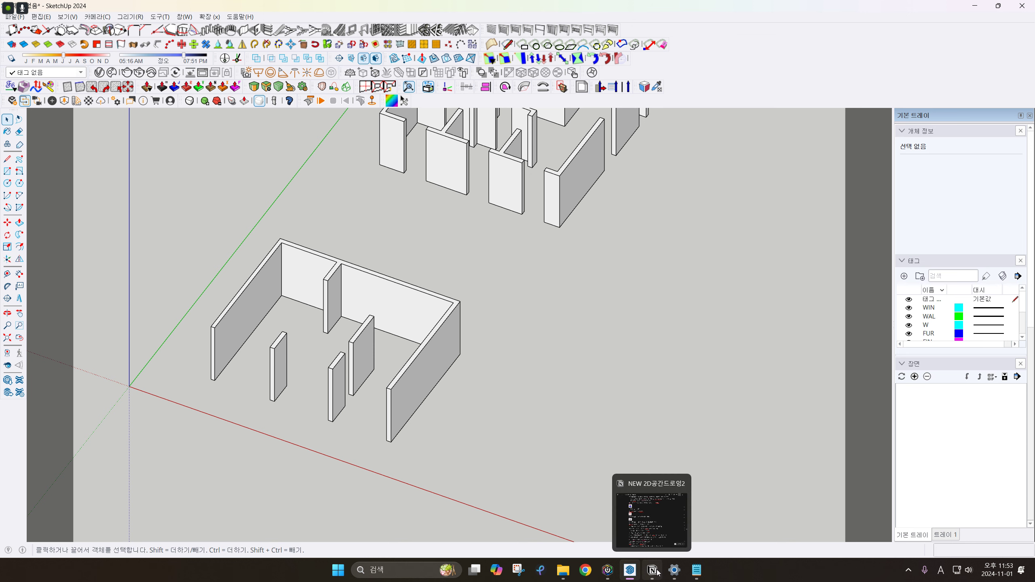
click(648, 518)
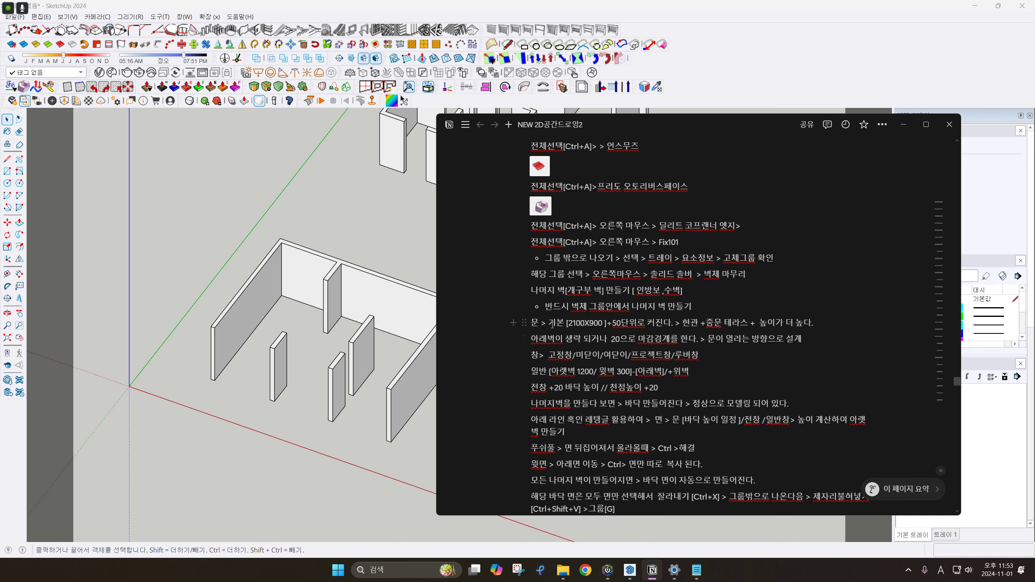
click(260, 423)
Open the smaller wall group and draw a 3750 mm line across the base of the front opening nearest the origin
scroll(272, 381, up, 5)
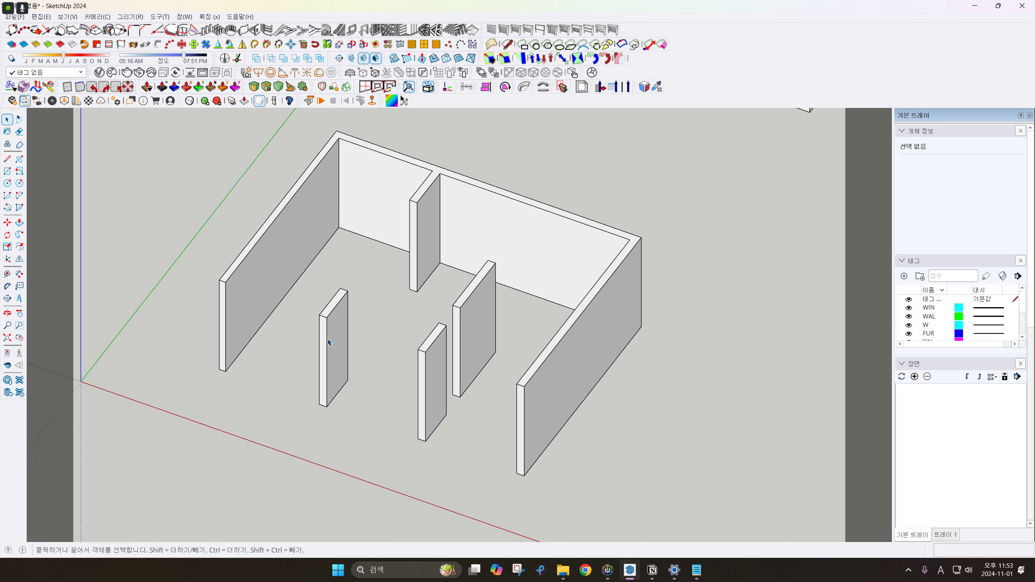
scroll(329, 342, up, 6)
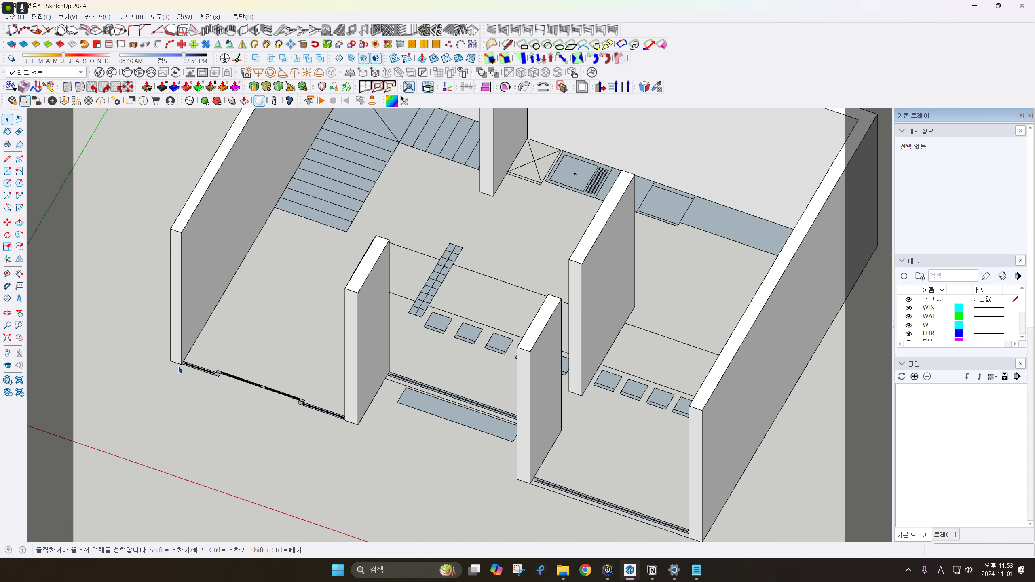
scroll(206, 380, up, 2)
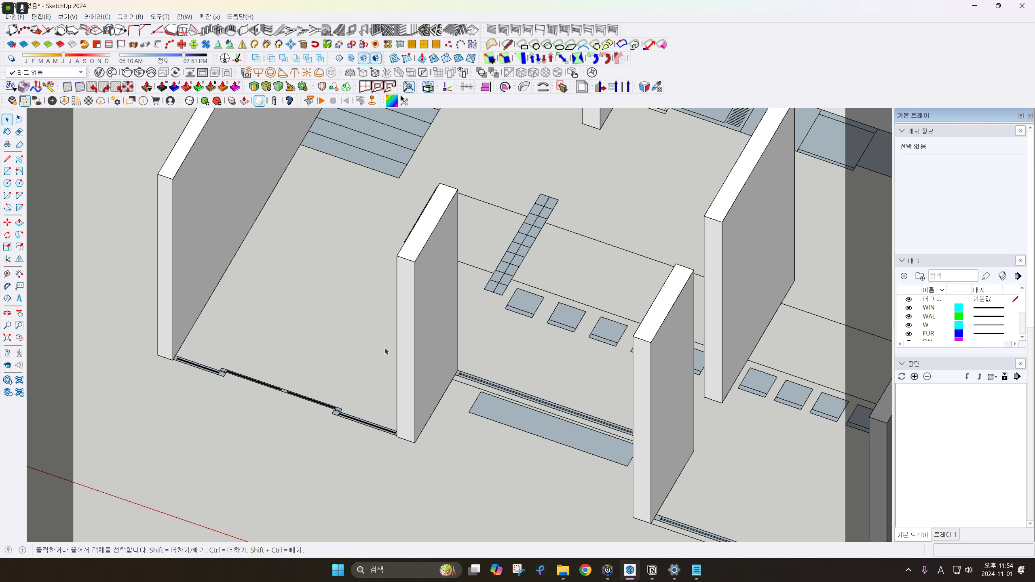
scroll(386, 351, down, 1)
middle_drag(358, 357, 356, 376)
click(409, 367)
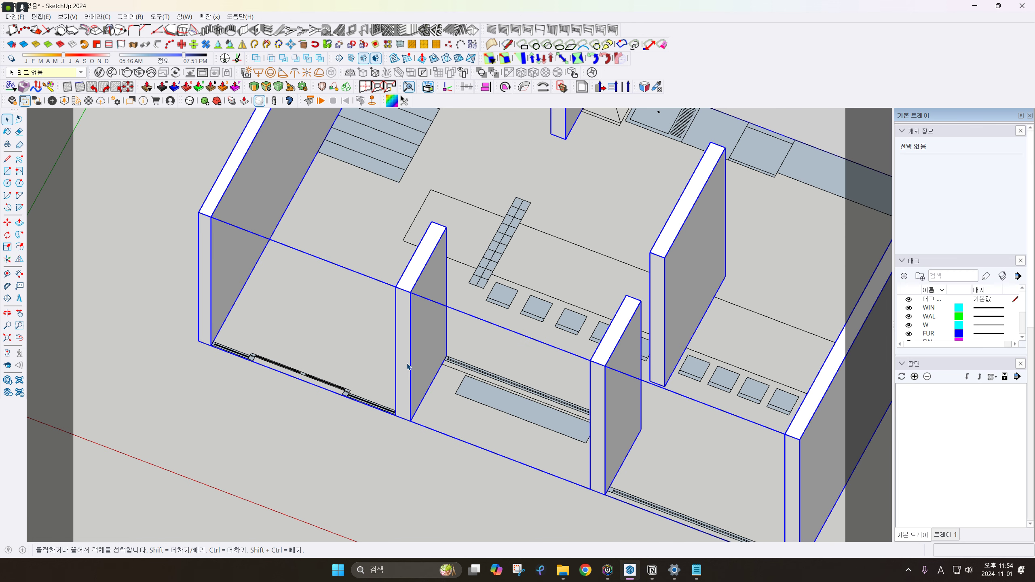
double_click(409, 367)
key(l)
click(211, 345)
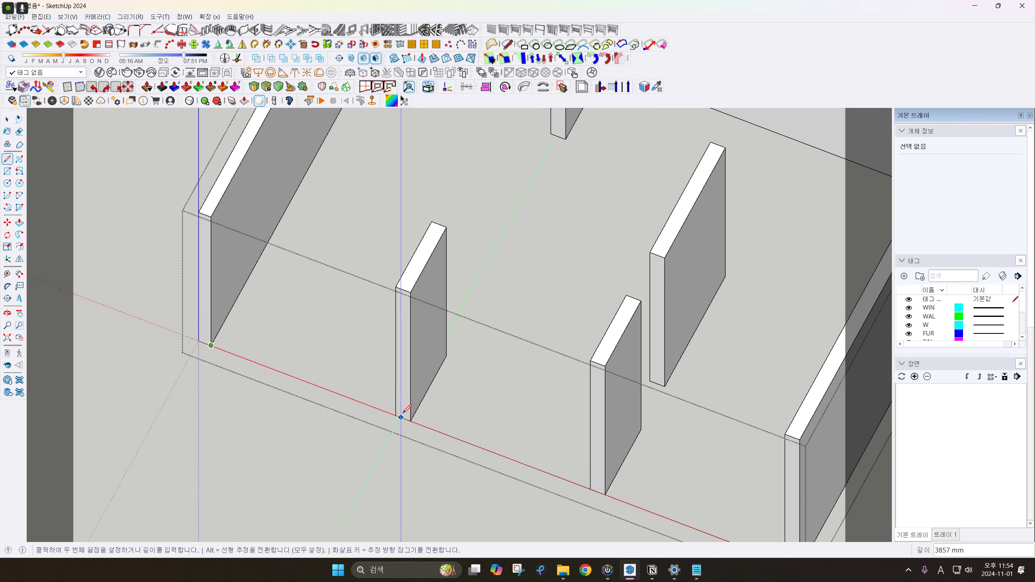
key(space)
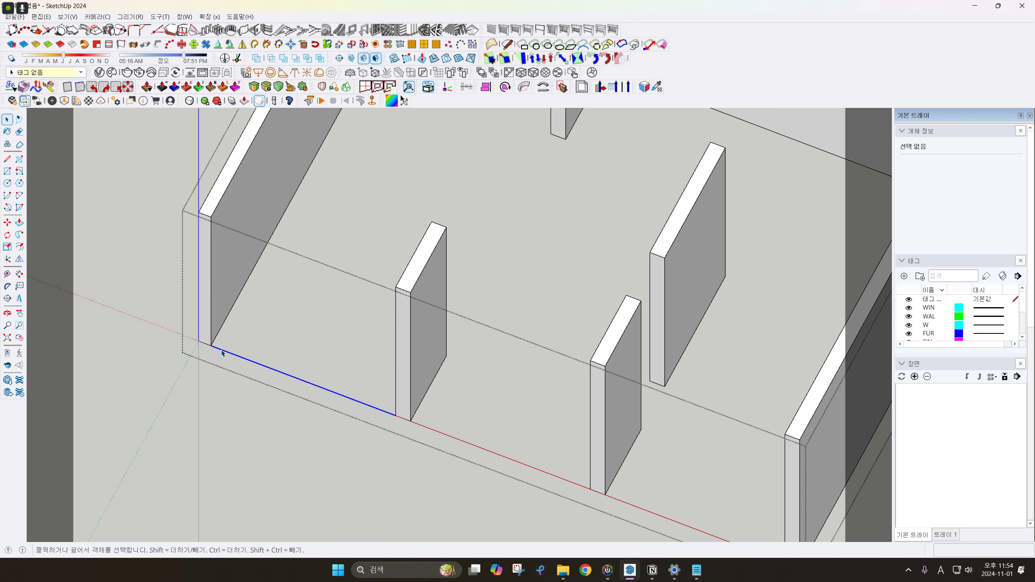
Copy the opening's base line inward along the green axis
click(222, 351)
key(m)
key(ctrl)
click(212, 346)
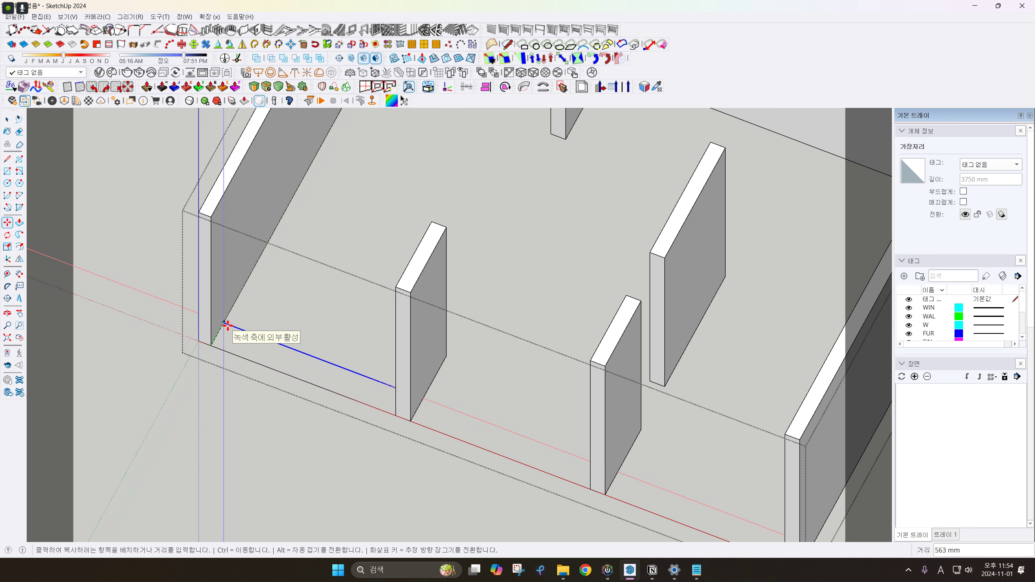
key(Return)
key(space)
scroll(228, 329, up, 5)
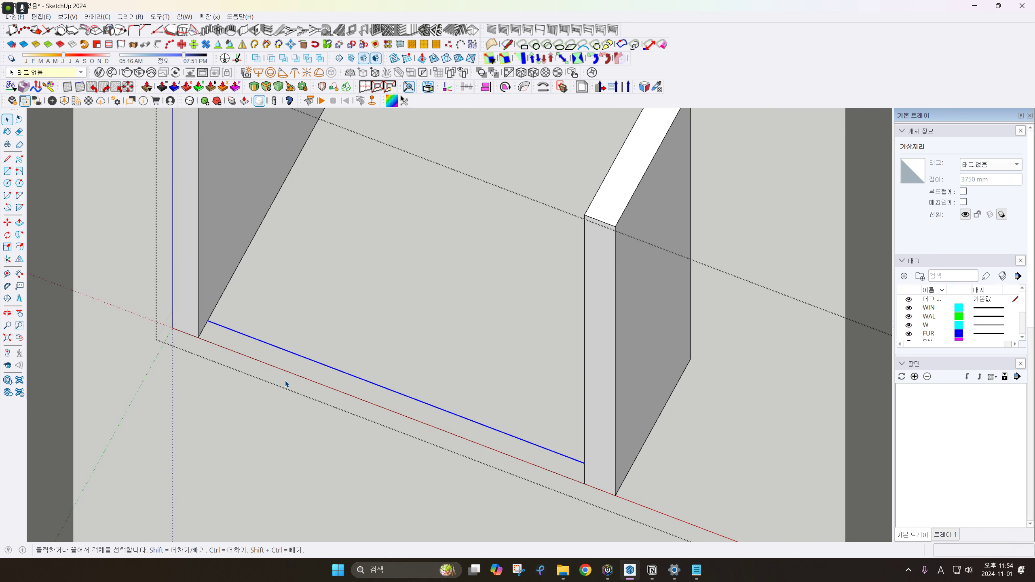
Draw an edge joining the two base lines to form a face, and delete its overhanging end
key(l)
click(204, 313)
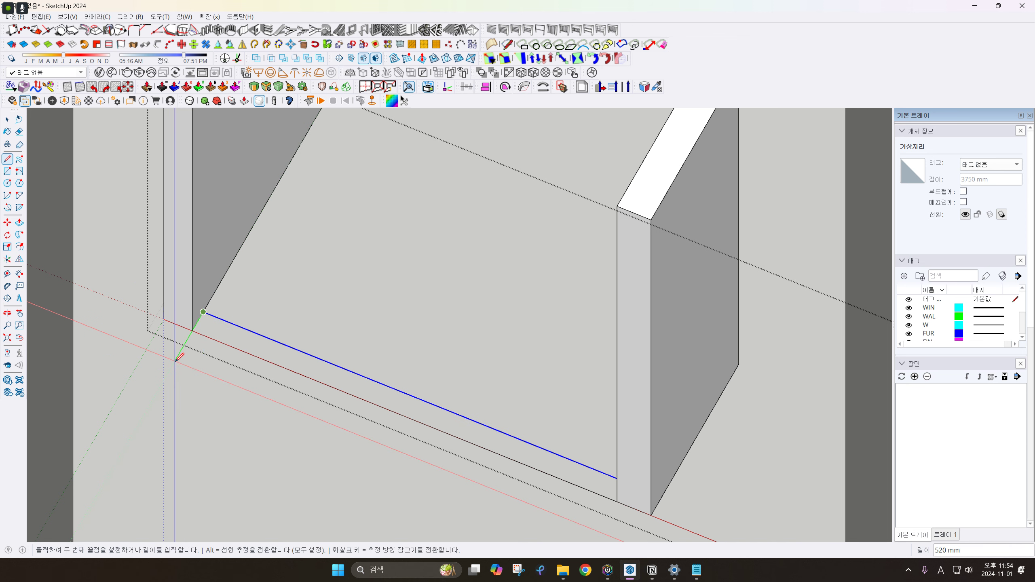
click(175, 361)
key(space)
click(177, 353)
key(Delete)
Push/Pull the strip face upward to form a lower wall across the front opening
middle_drag(302, 359, 265, 348)
scroll(314, 366, down, 2)
click(310, 351)
key(p)
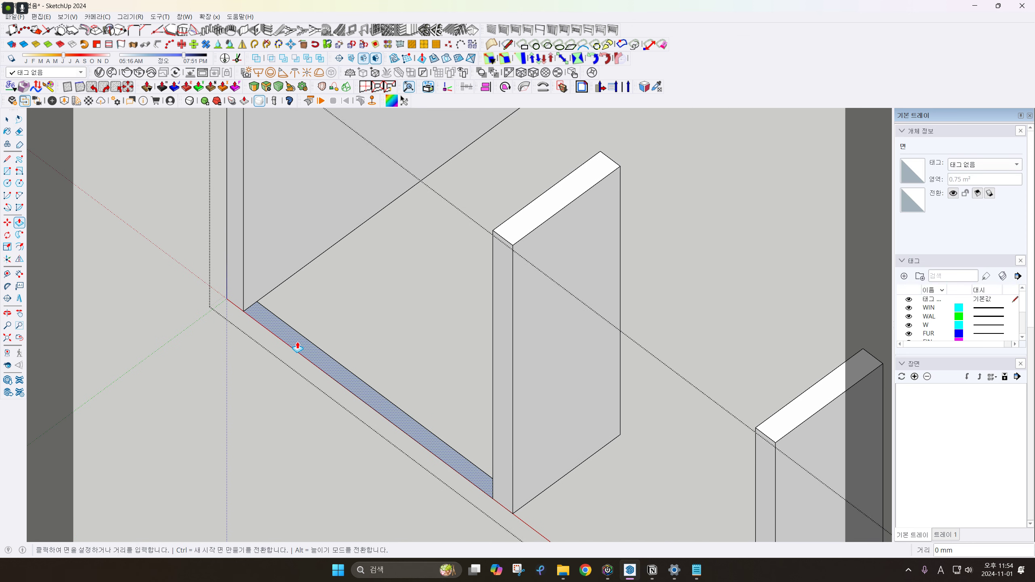
click(296, 346)
scroll(282, 299, down, 1)
scroll(330, 307, down, 1)
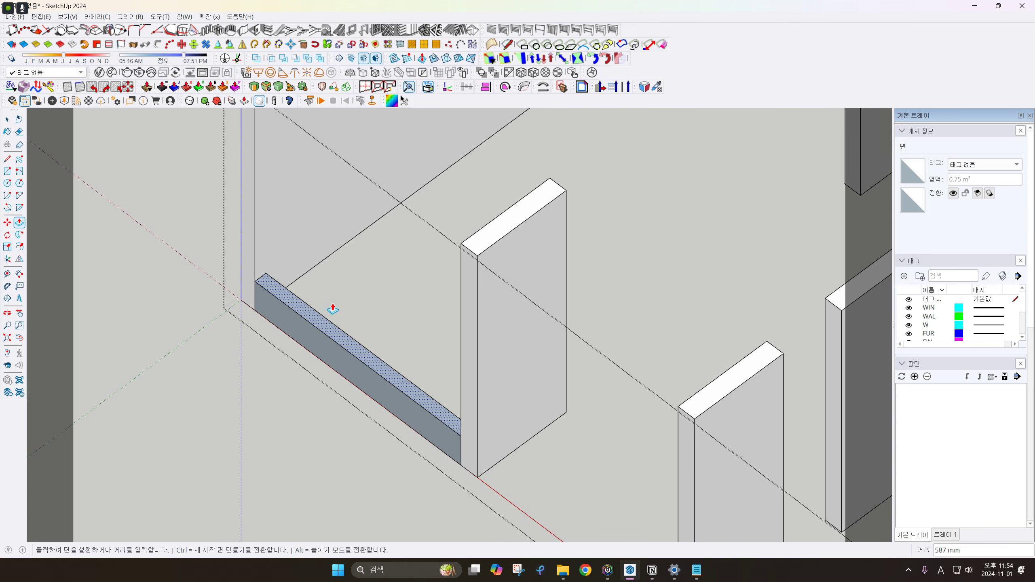
middle_drag(340, 299, 300, 169)
scroll(313, 330, up, 1)
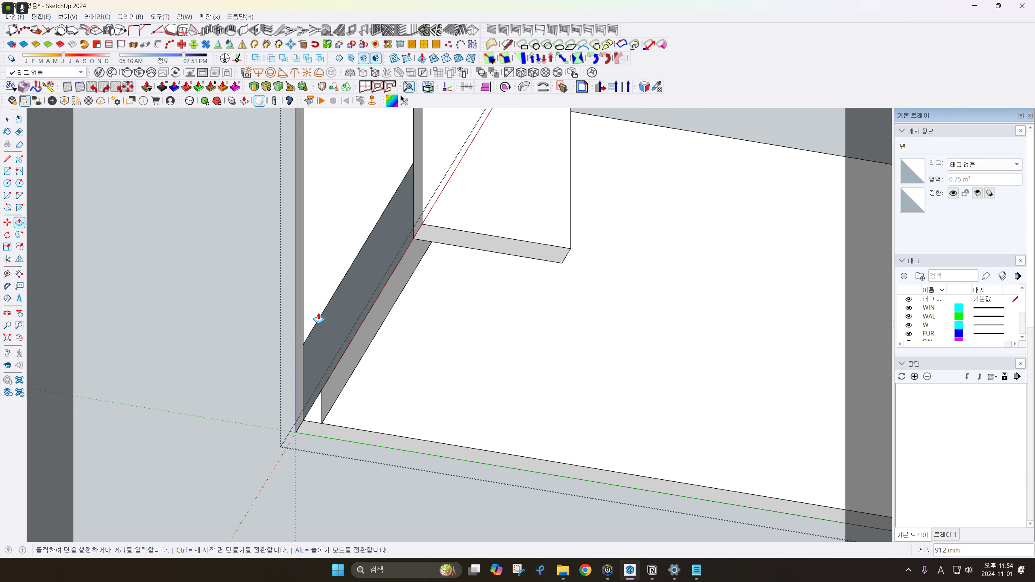
click(327, 336)
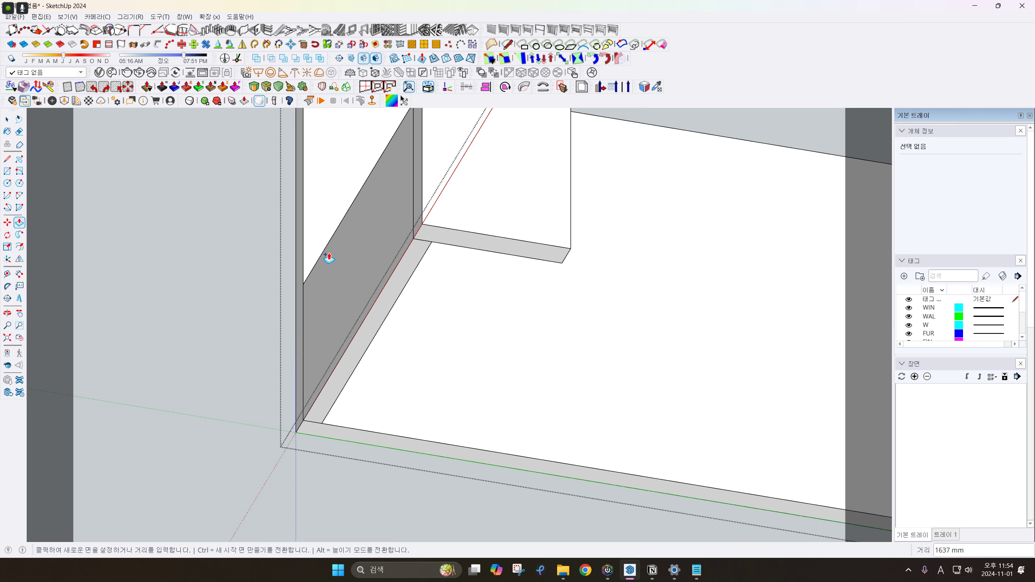
Copy the lower wall's top face 3850 mm upward, level with the tops of the adjoining walls
middle_drag(331, 256, 362, 402)
scroll(326, 329, up, 3)
middle_drag(324, 323, 351, 394)
scroll(308, 341, up, 2)
click(308, 342)
key(m)
click(304, 319)
key(ctrl)
scroll(305, 319, down, 3)
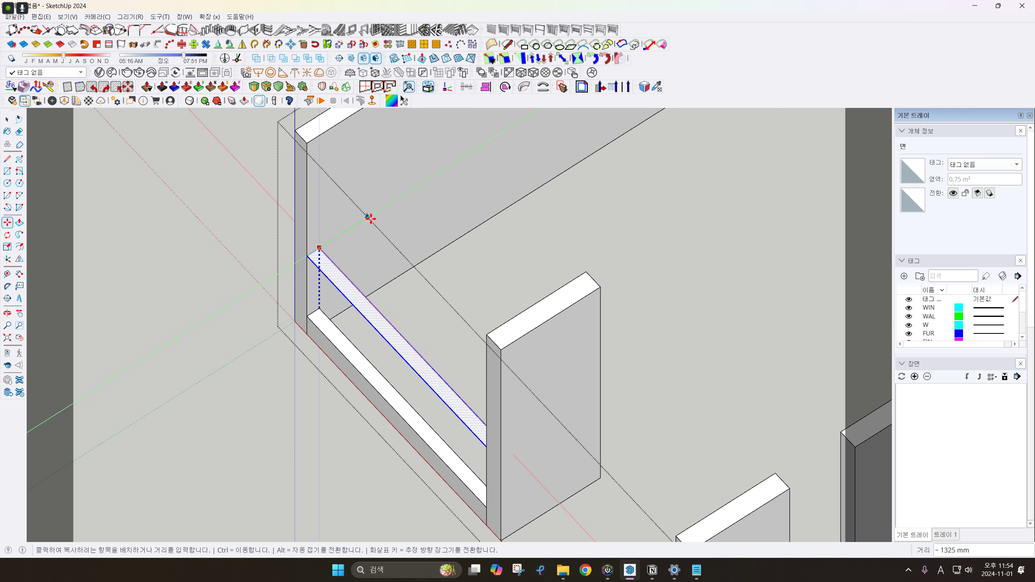
scroll(326, 212, up, 3)
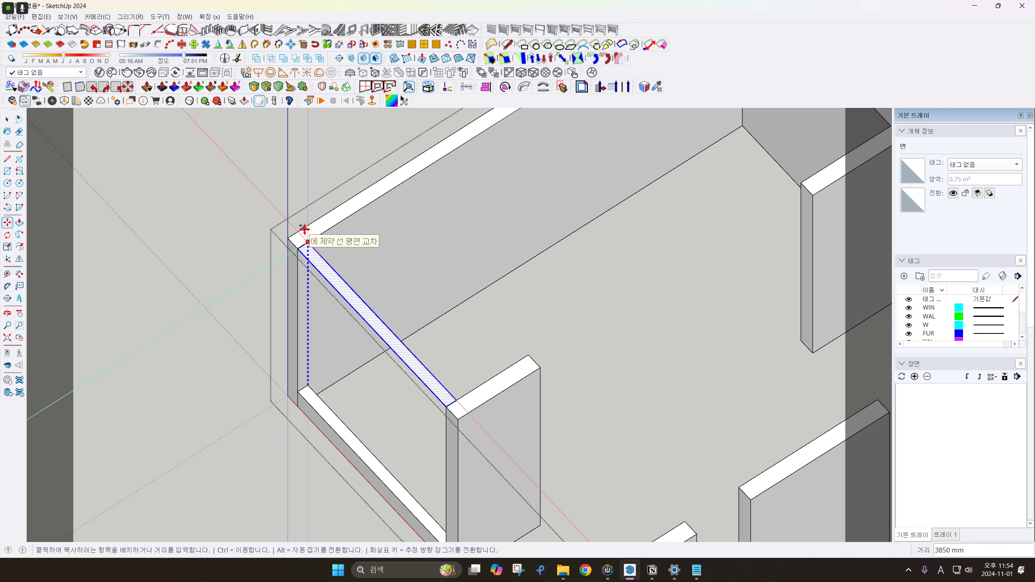
click(304, 229)
key(space)
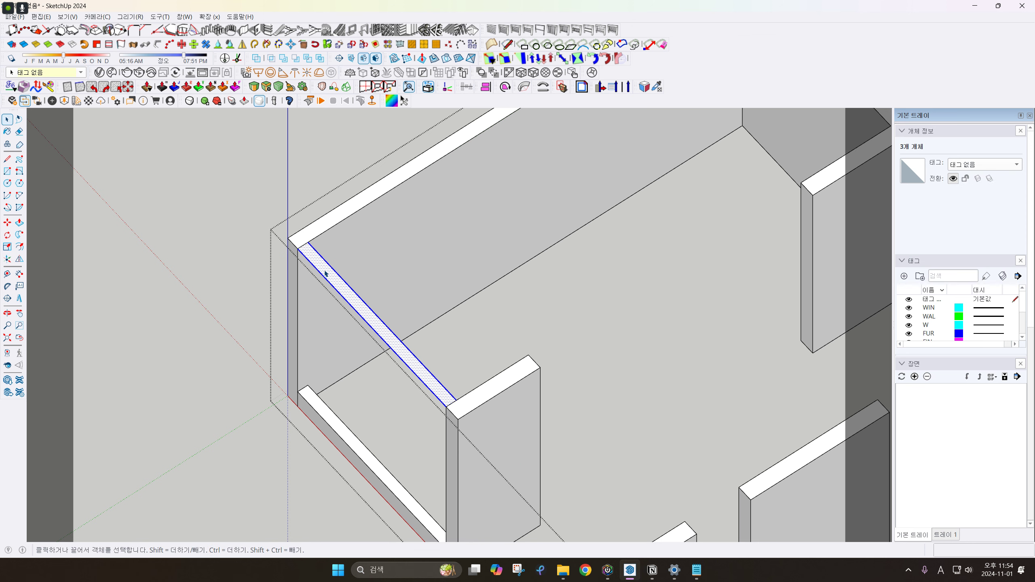
Push/Pull the copied top strip 870 mm down to form an upper wall across the first front opening
key(p)
click(323, 272)
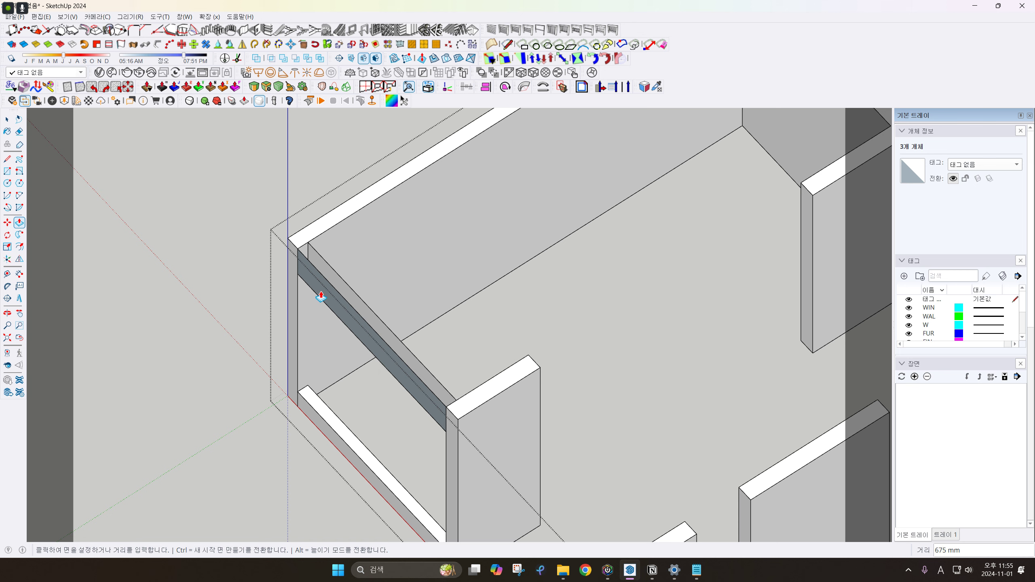
click(323, 317)
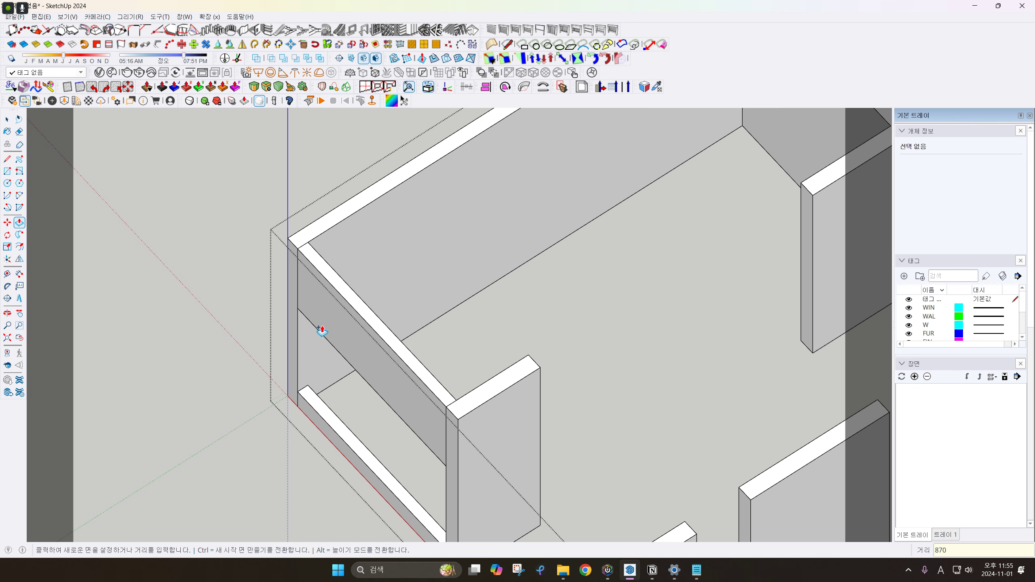
key(space)
Push/Pull the inner side face of the first opening's lower wall outward to make that wall thinner
middle_drag(321, 327, 529, 326)
click(519, 368)
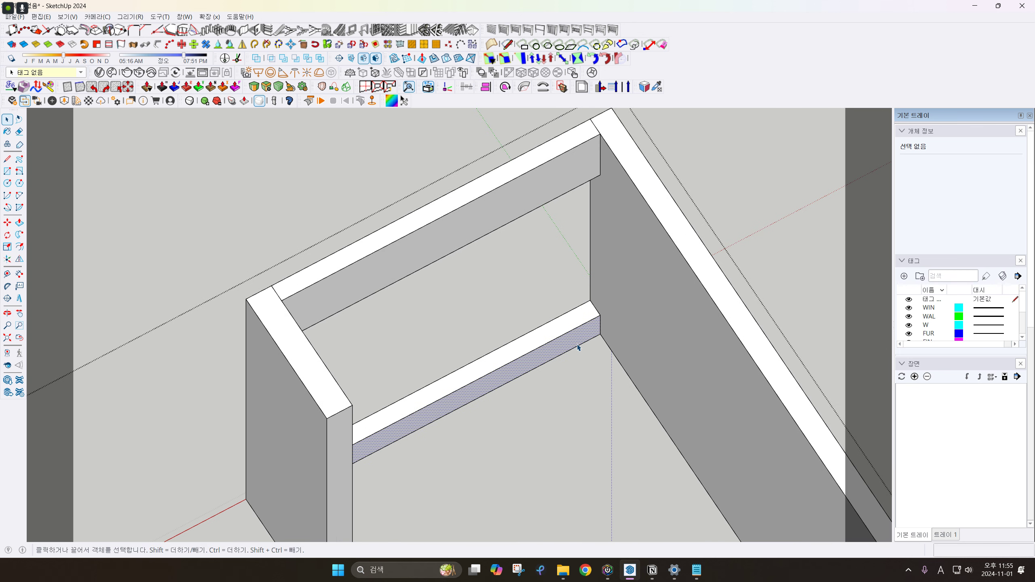
scroll(565, 325, up, 3)
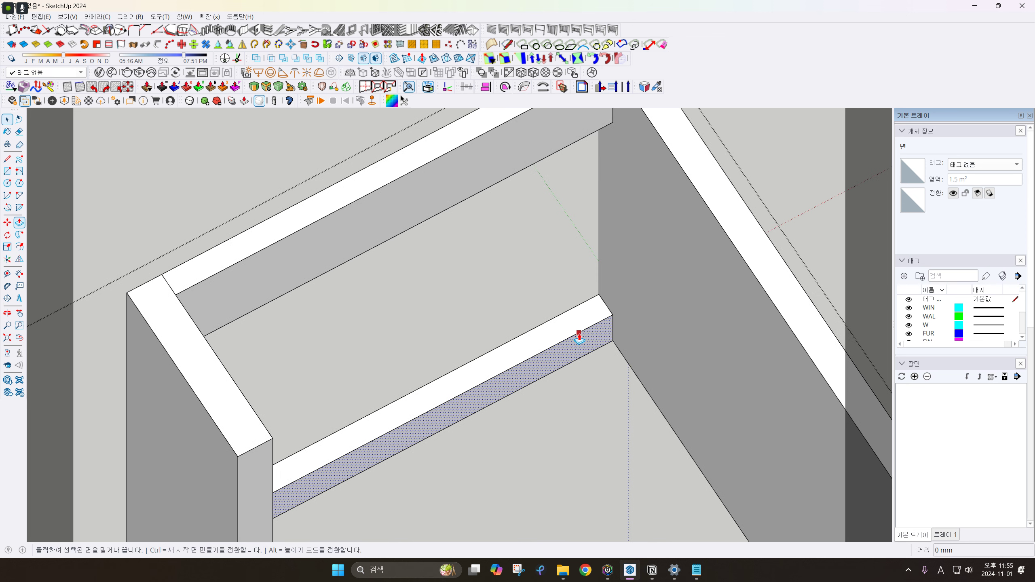
key(p)
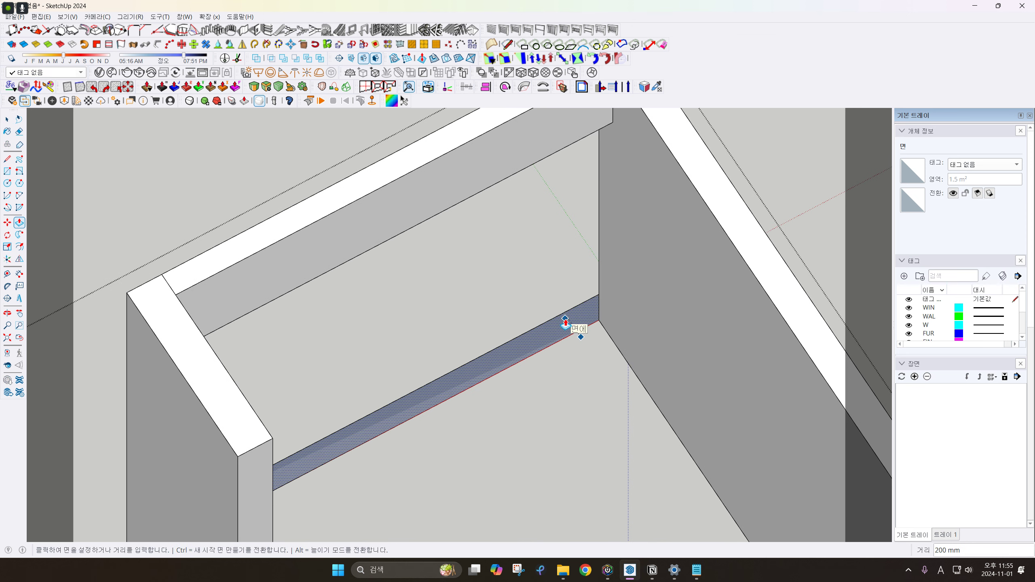
key(Return)
key(space)
scroll(592, 300, up, 2)
key(t)
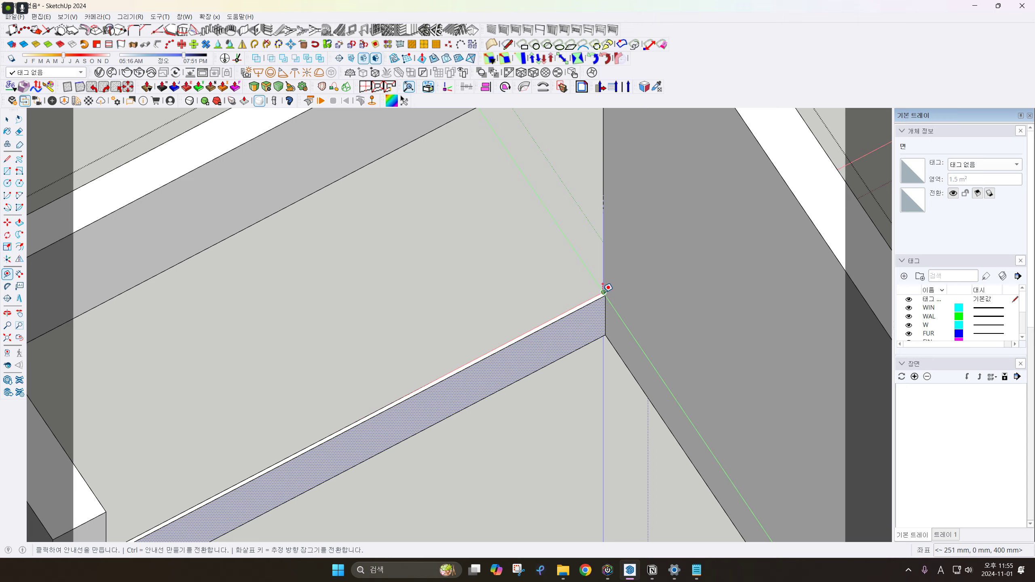
click(604, 292)
scroll(605, 292, down, 5)
Clean all geometry inside the wall group with Fixit 101, close the group and select it
middle_drag(602, 335, 511, 309)
key(space)
key(Escape)
click(511, 309)
scroll(498, 314, down, 3)
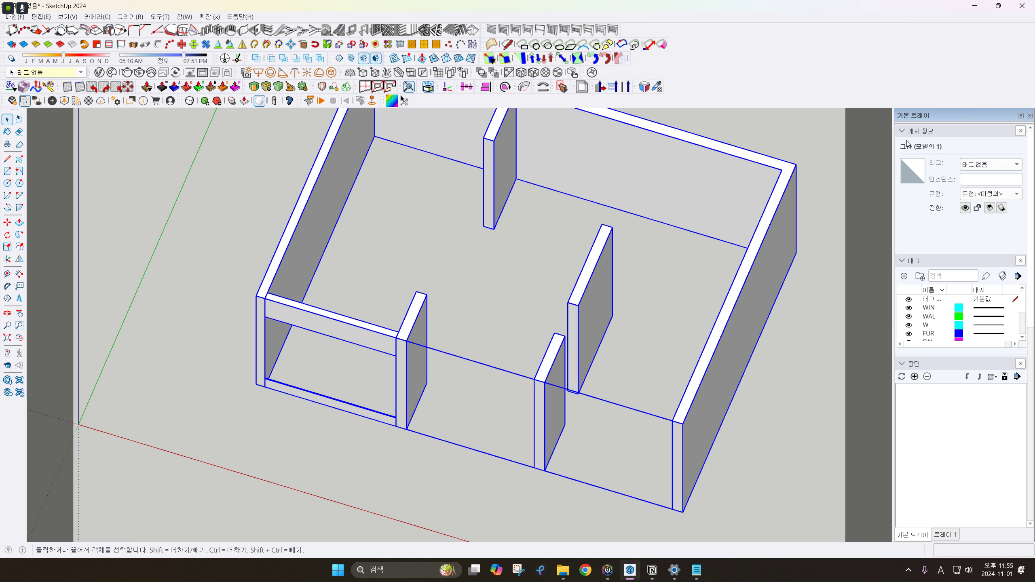
double_click(414, 324)
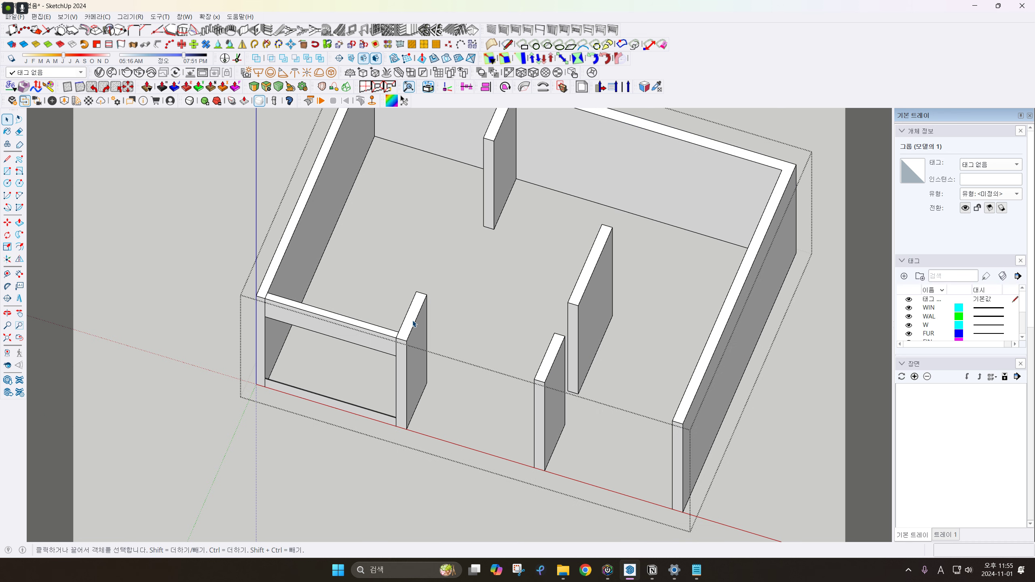
key(ctrl+a)
right_click(422, 325)
click(451, 336)
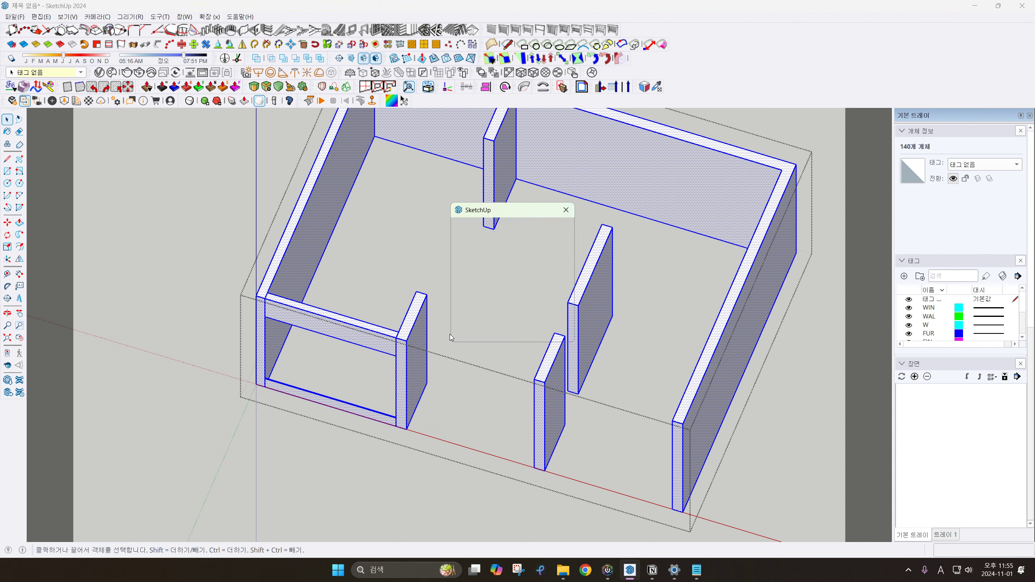
click(546, 339)
click(448, 465)
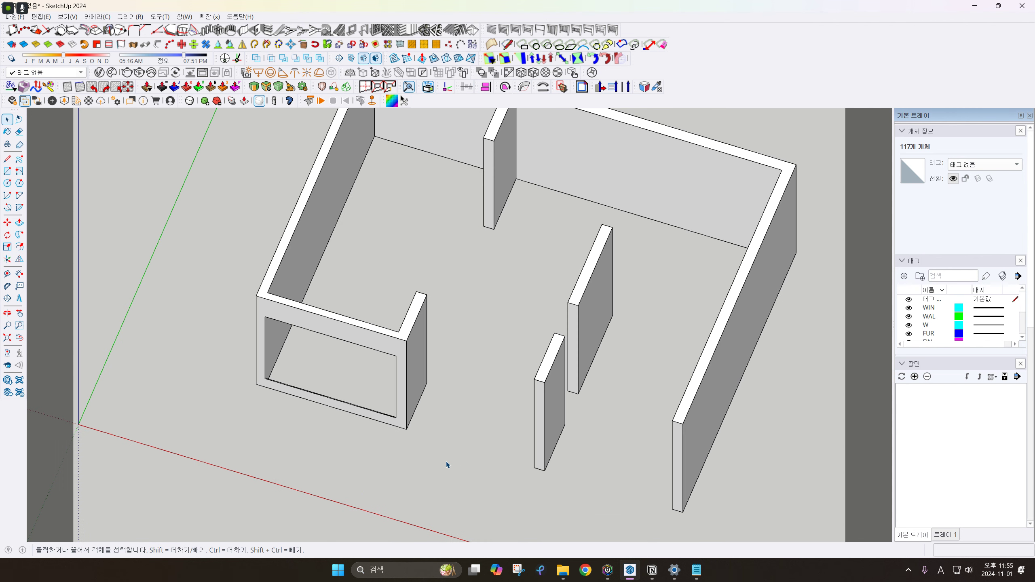
click(420, 384)
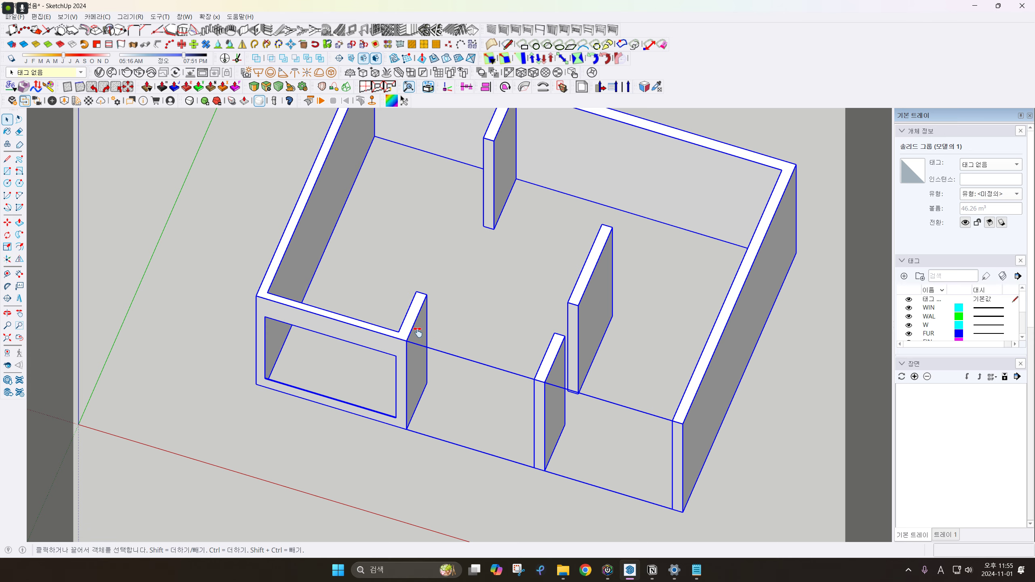
Inside the wall group, draw a base line across the recessed middle opening between the inner wall corners
shift+middle_drag(418, 332, 569, 326)
scroll(363, 329, up, 2)
double_click(362, 329)
key(l)
click(381, 350)
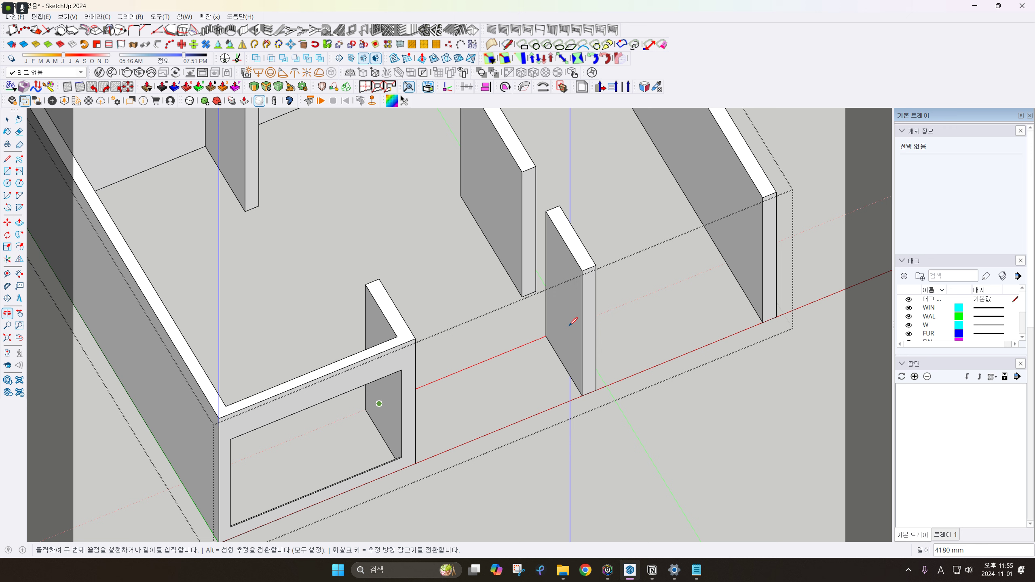
click(547, 336)
key(space)
Copy the recessed opening's base line 200 mm toward the front along the green axis
key(m)
click(546, 337)
key(ctrl)
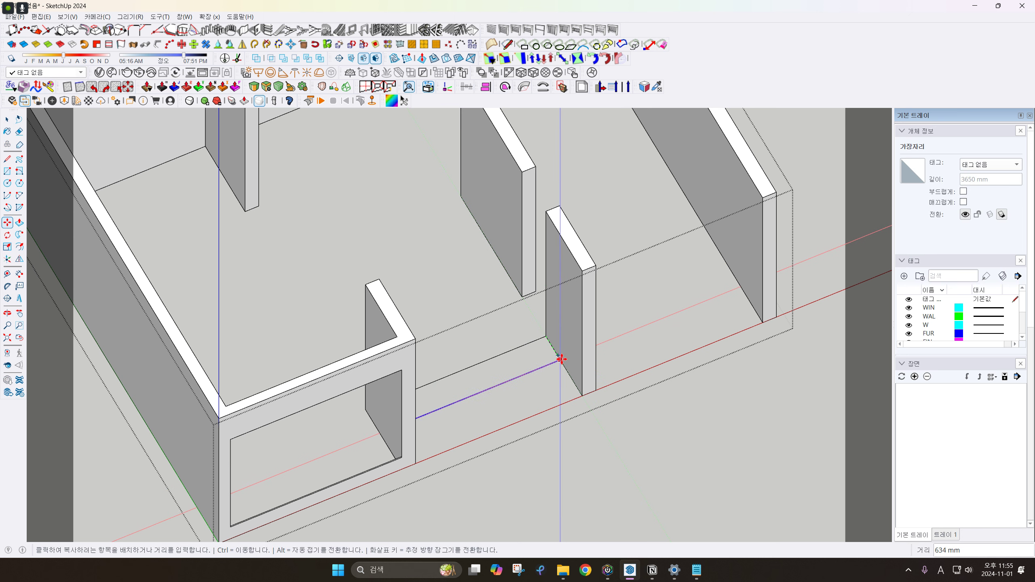
text(200)
key(Return)
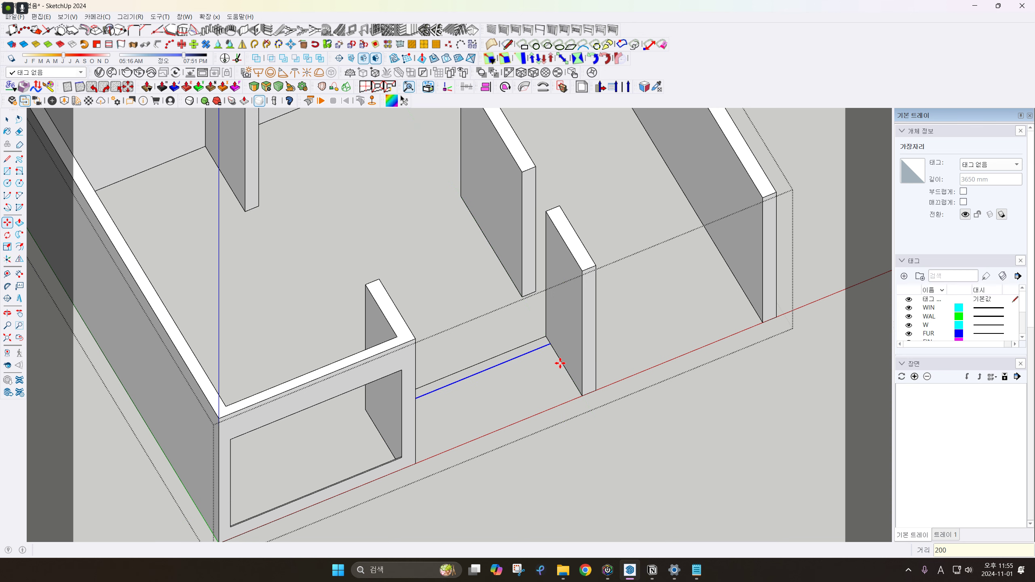
Draw a short edge joining the ends of the two base lines to form the recessed opening's strip face
key(l)
scroll(573, 347, up, 2)
click(546, 337)
click(543, 339)
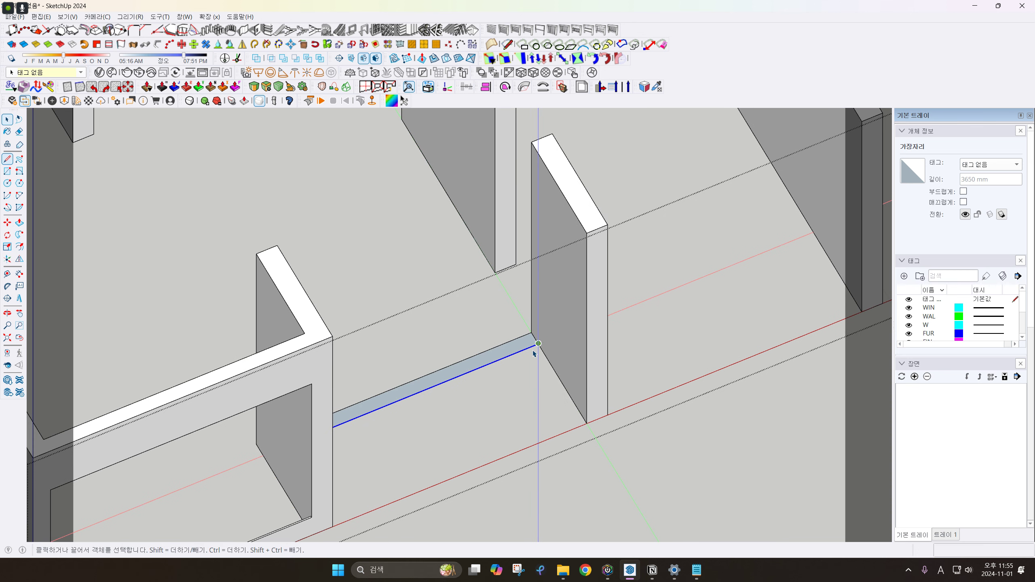
Push/Pull the recessed opening's strip face up 420 mm to form a lower wall
scroll(534, 339, up, 2)
key(p)
click(525, 346)
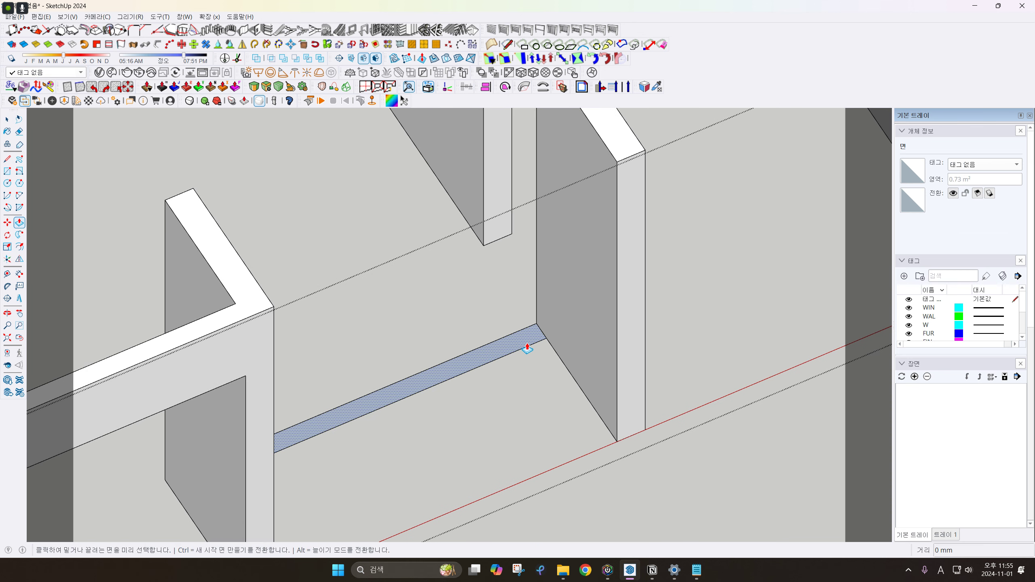
click(527, 348)
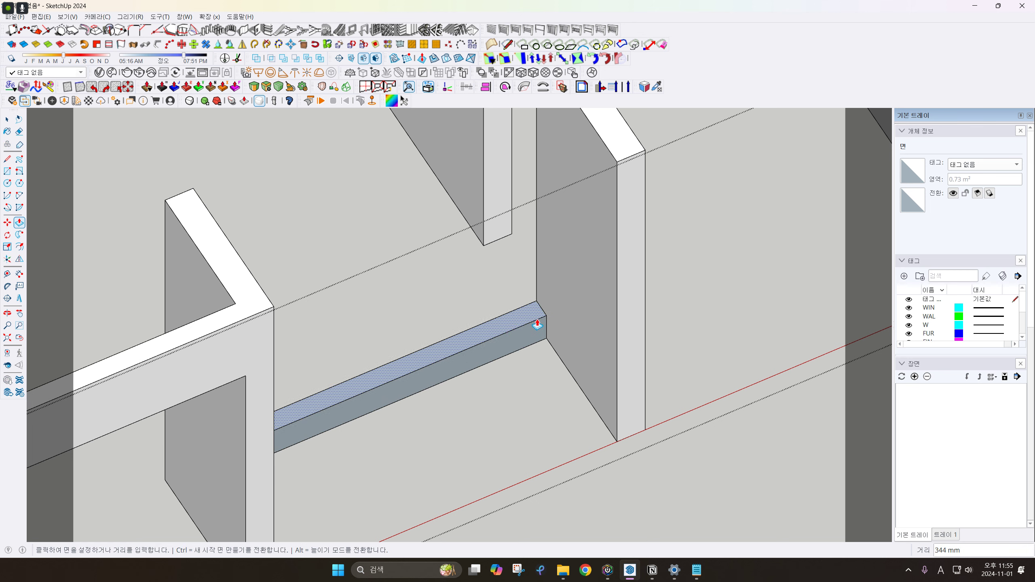
click(533, 311)
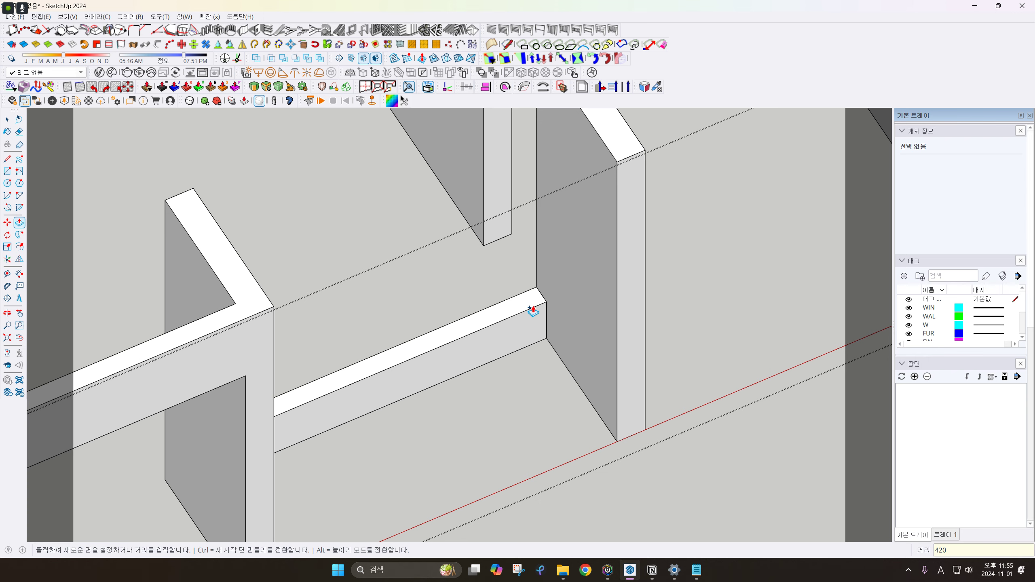
key(Return)
Copy the recessed lower wall's top face straight up, level with the tops of the adjoining walls
key(space)
click(533, 304)
key(m)
key(ctrl)
click(536, 297)
scroll(529, 265, down, 2)
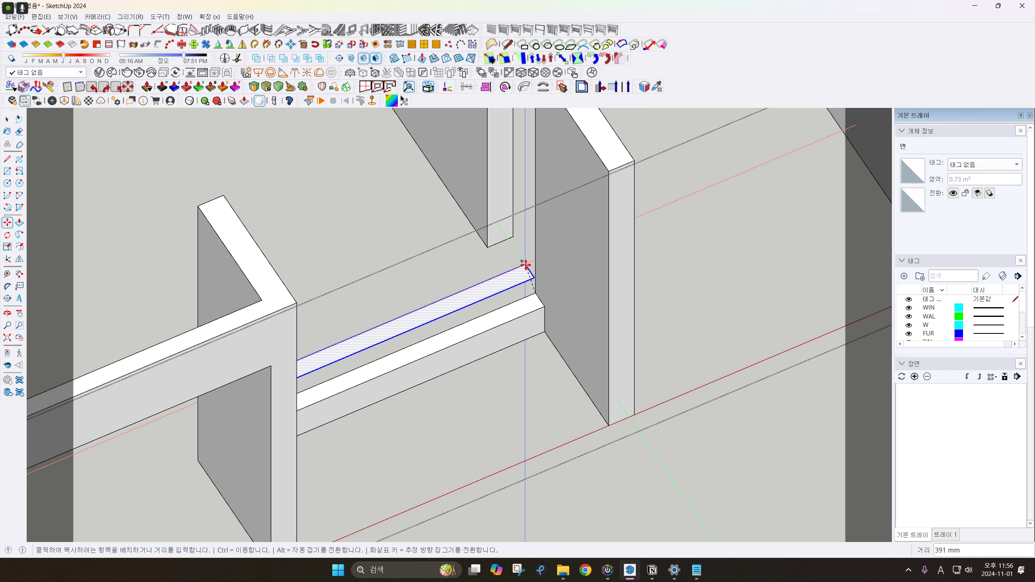
click(536, 234)
middle_drag(537, 233, 529, 203)
key(space)
Push/Pull the copied strip downward to form an upper wall across the recessed opening
key(p)
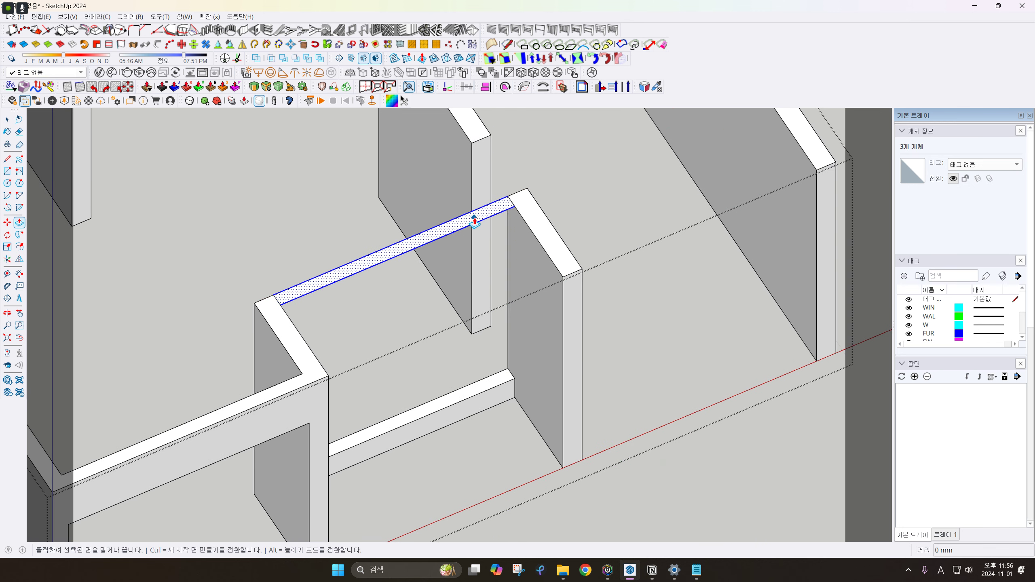
click(474, 220)
click(477, 286)
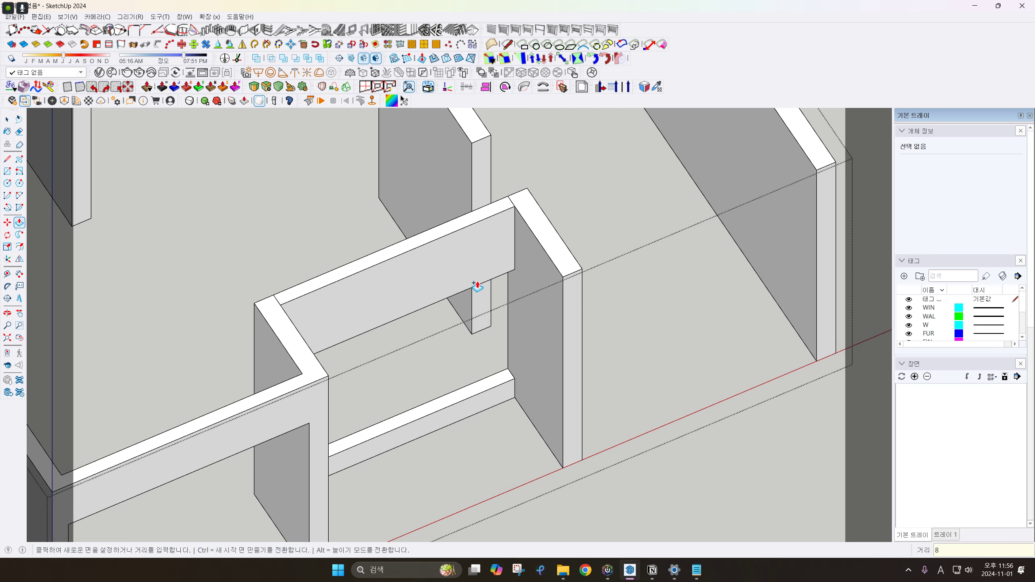
key(space)
Run Fixit 101 on all the wall geometry, including the recessed opening's new walls, and return to the selected wall group
scroll(478, 283, down, 2)
key(ctrl+a)
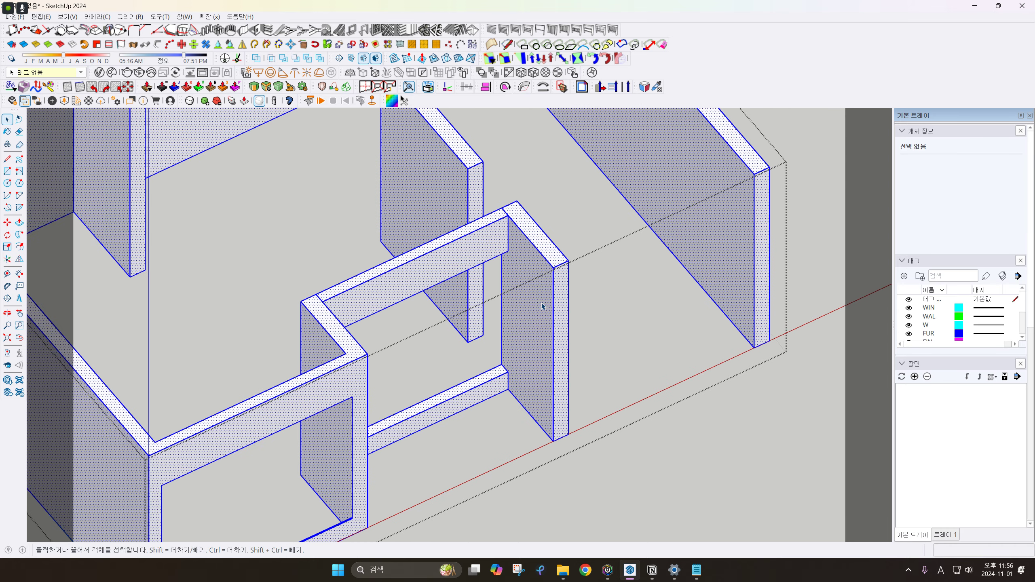
right_click(548, 329)
click(571, 337)
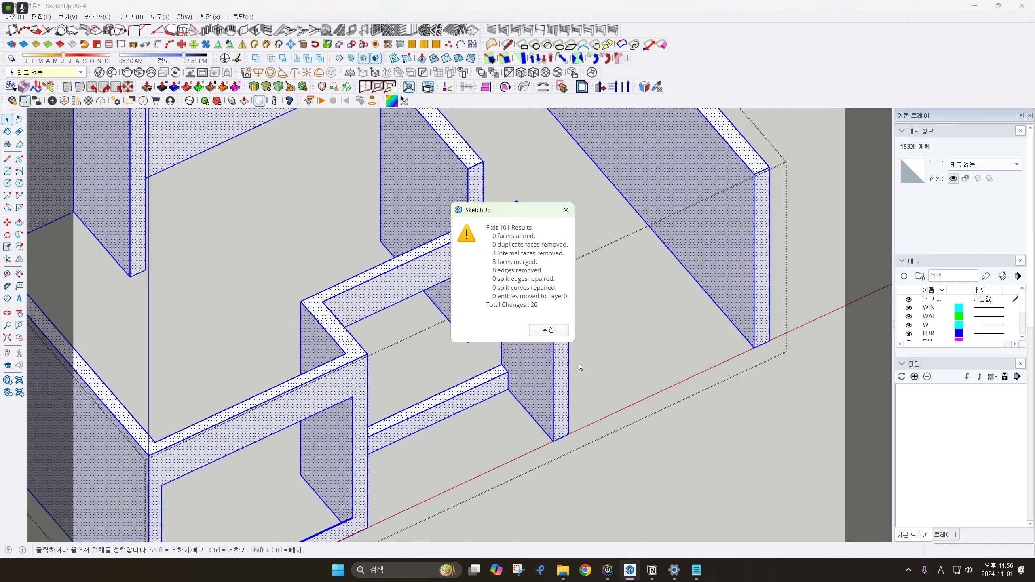
click(549, 330)
scroll(550, 337, down, 3)
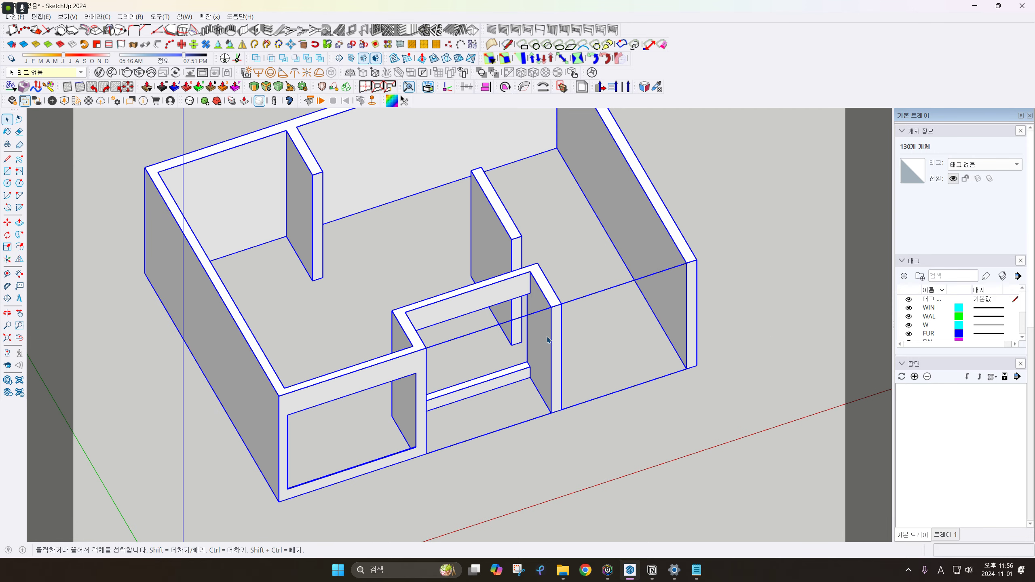
key(ctrl+g)
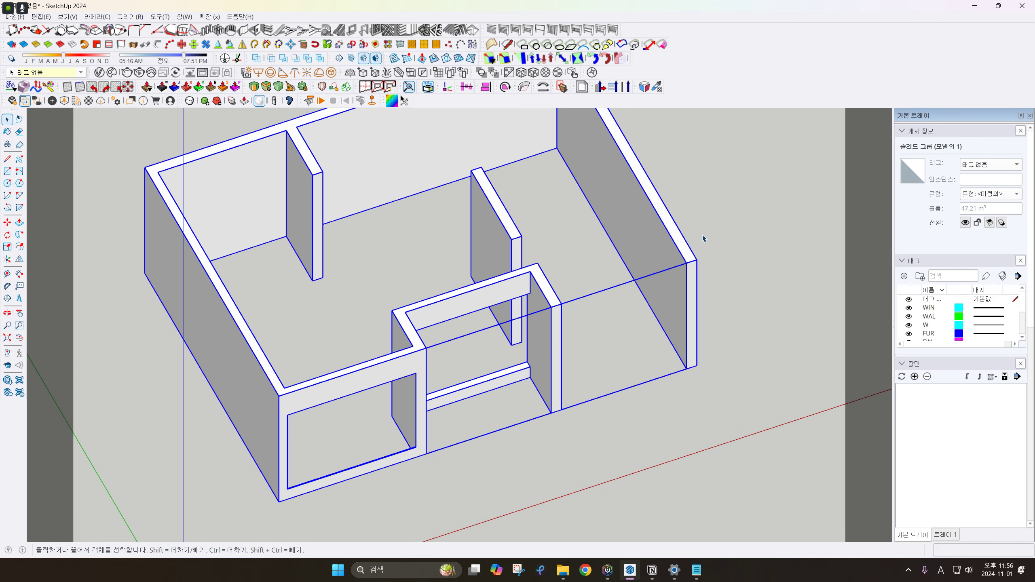
Inside the wall group, draw a base line across the last front opening between the partition's end and the outer side wall
shift+middle_drag(624, 297, 506, 283)
middle_drag(505, 284, 493, 317)
scroll(416, 361, up, 1)
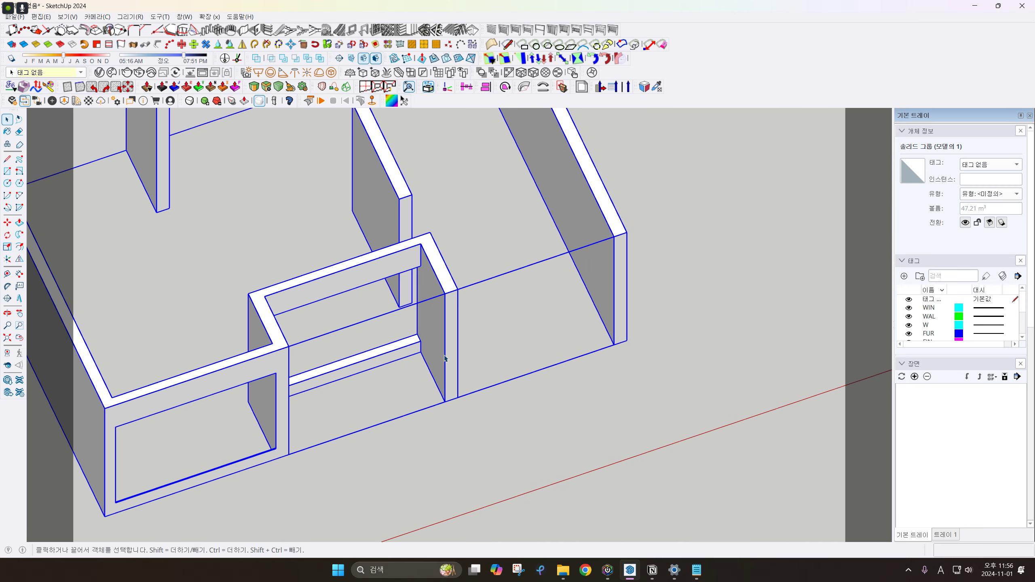
key(l)
click(458, 397)
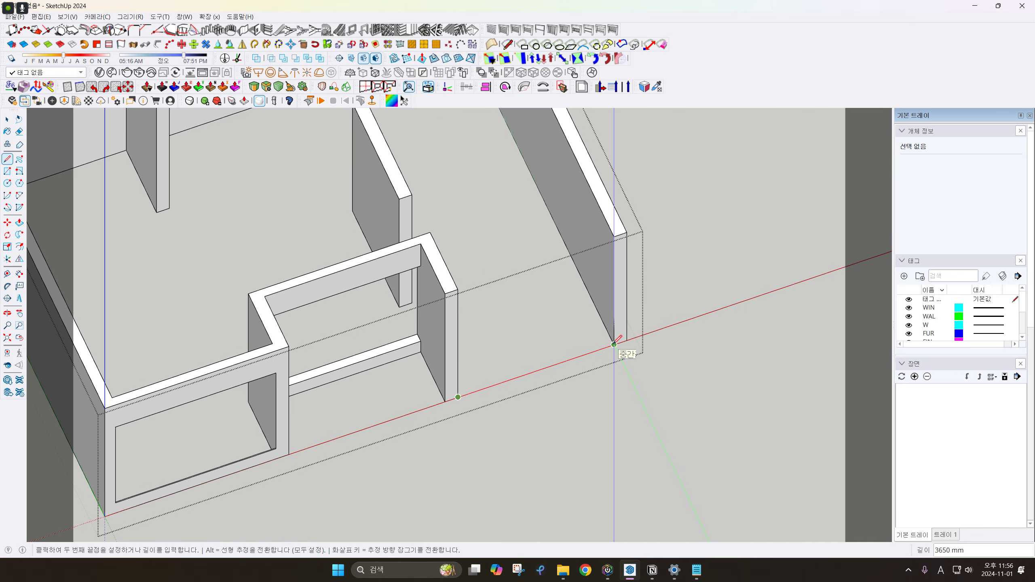
click(615, 344)
scroll(615, 345, down, 2)
key(space)
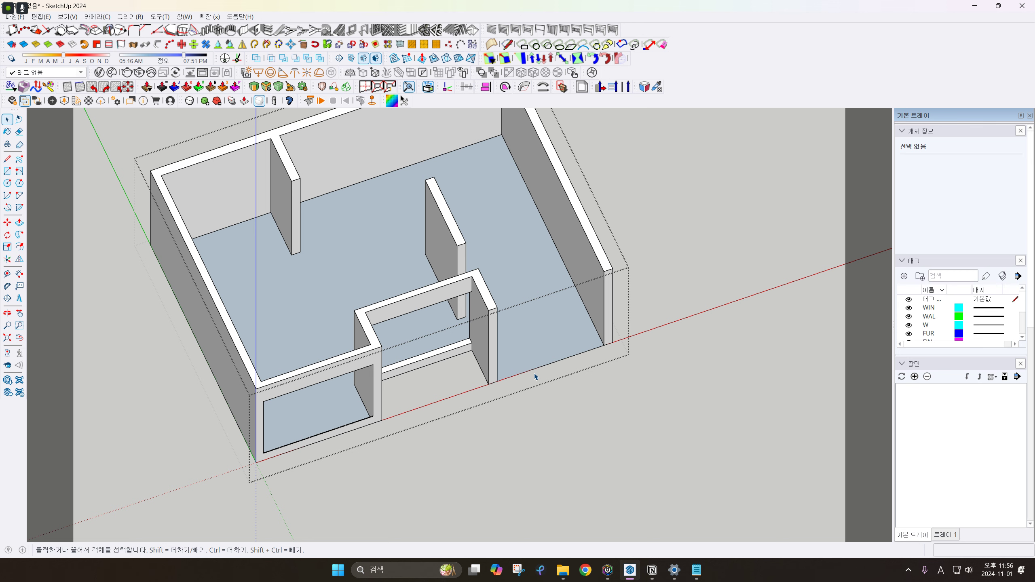
Copy the last opening's base line inward along the side wall to divide off a narrow strip
scroll(575, 363, up, 3)
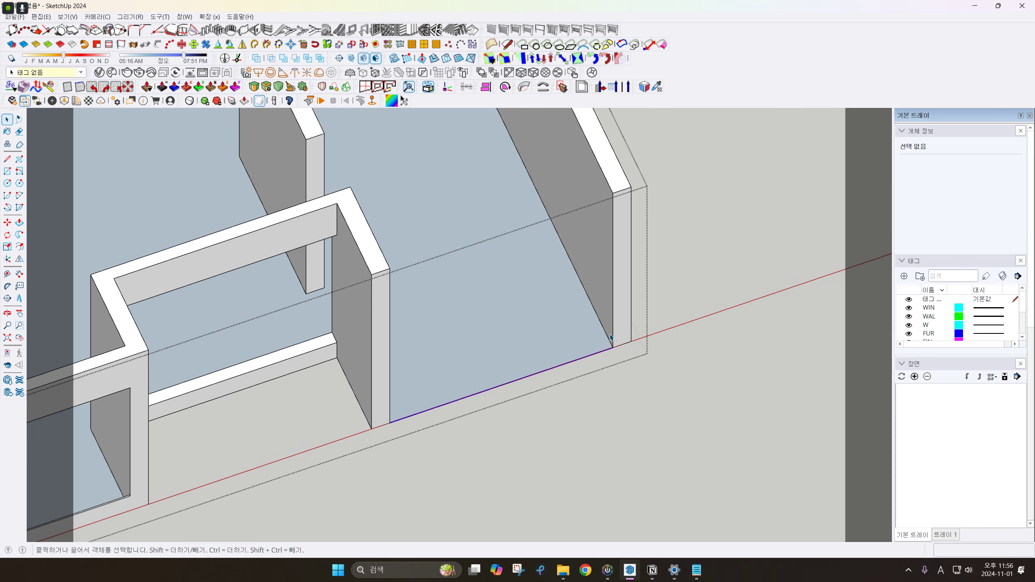
click(570, 356)
scroll(603, 351, up, 1)
key(m)
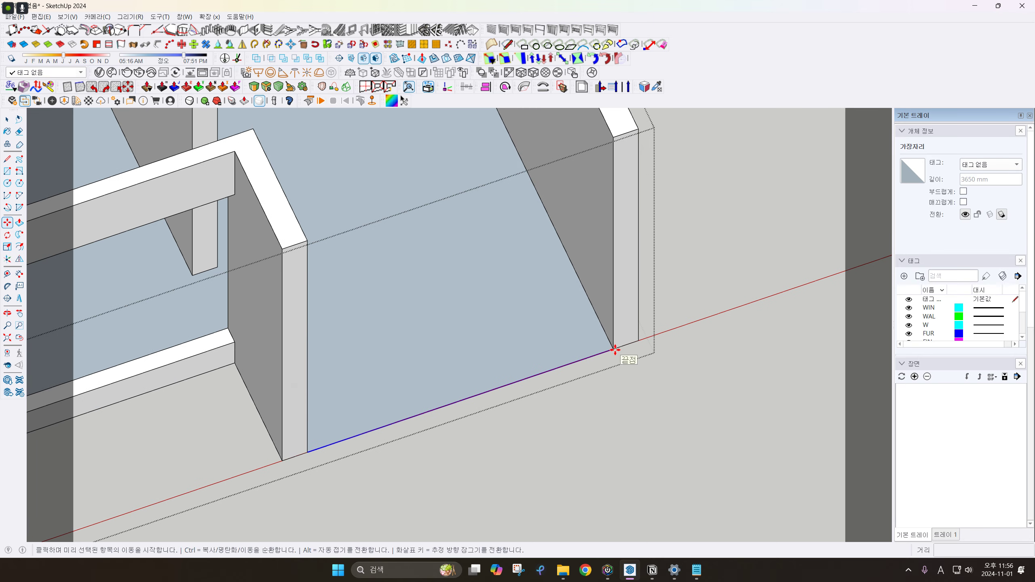
click(614, 349)
key(ctrl)
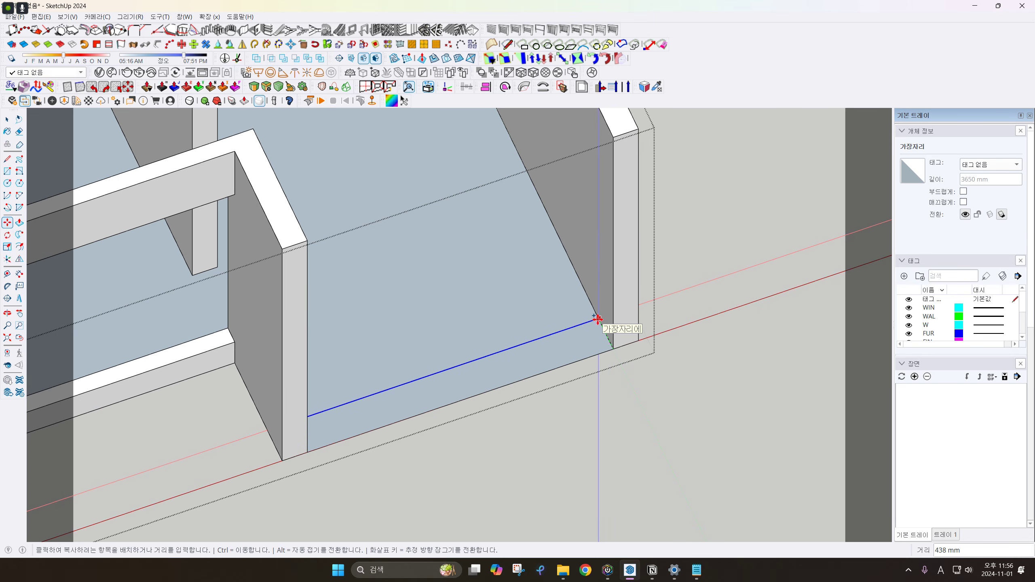
key(Return)
key(space)
scroll(485, 258, down, 1)
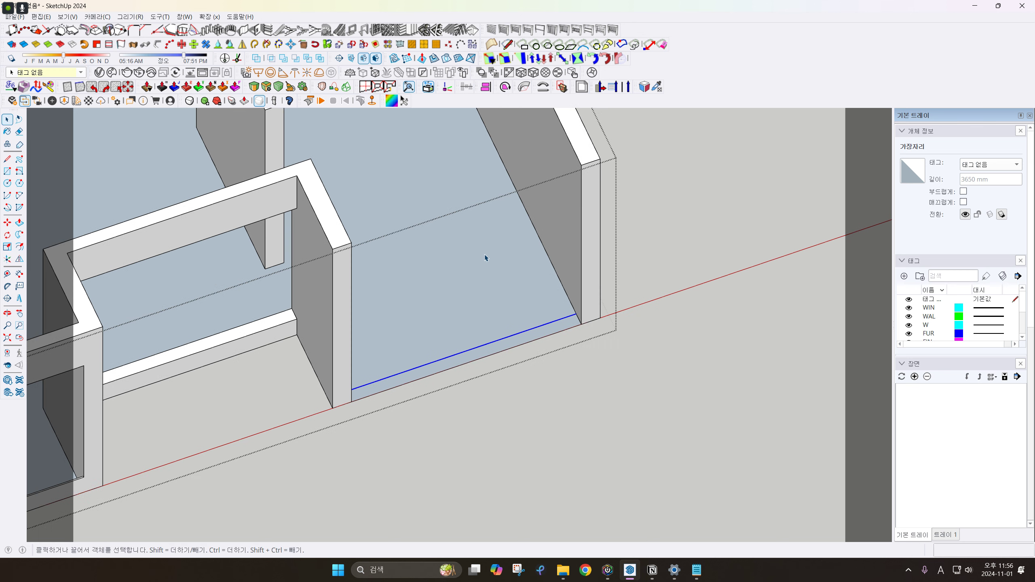
Delete the large floor face enclosed by the walls, keeping the narrow strip at the last opening
click(469, 265)
scroll(492, 300, down, 5)
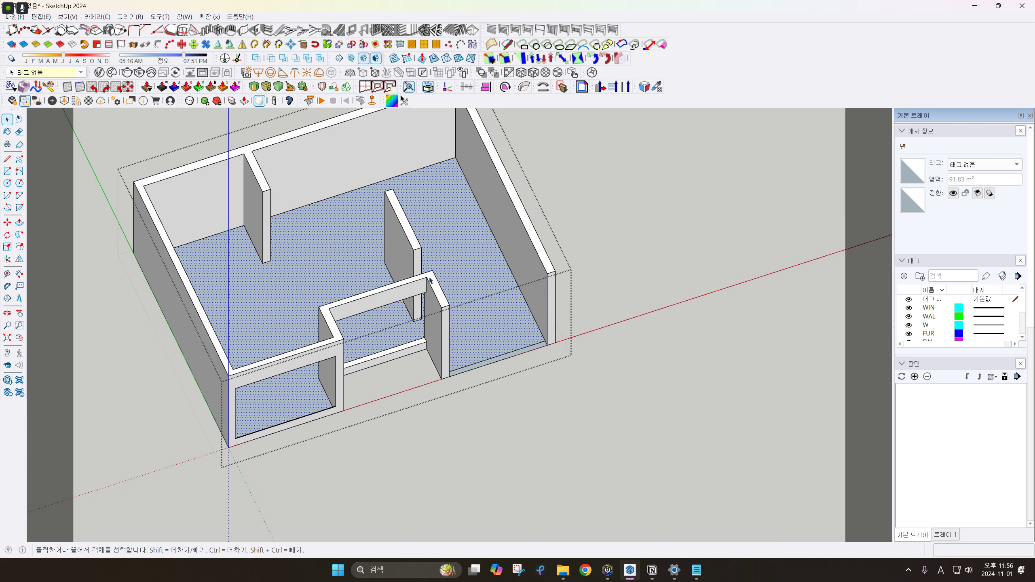
middle_drag(486, 328, 493, 297)
key(Delete)
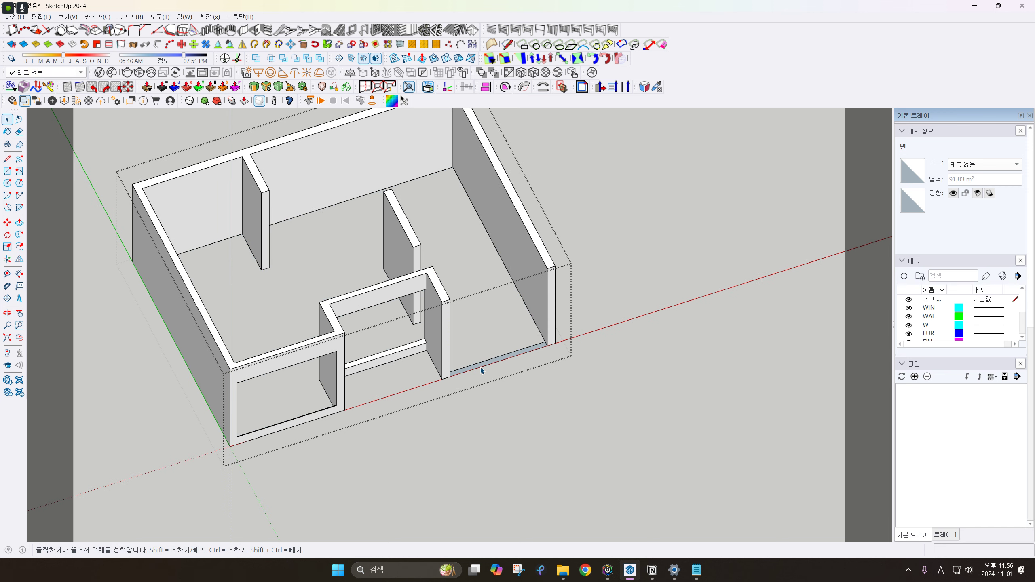
Push/Pull the last opening's strip up 420 mm, level with the top of the recessed opening's lower wall
scroll(455, 380, up, 2)
key(p)
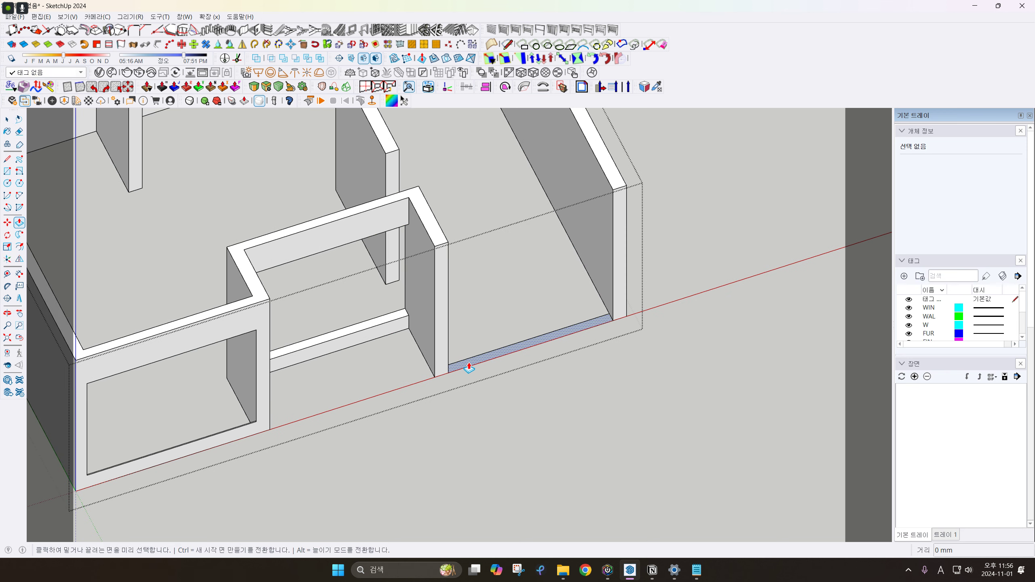
drag(469, 369, 479, 349)
click(404, 322)
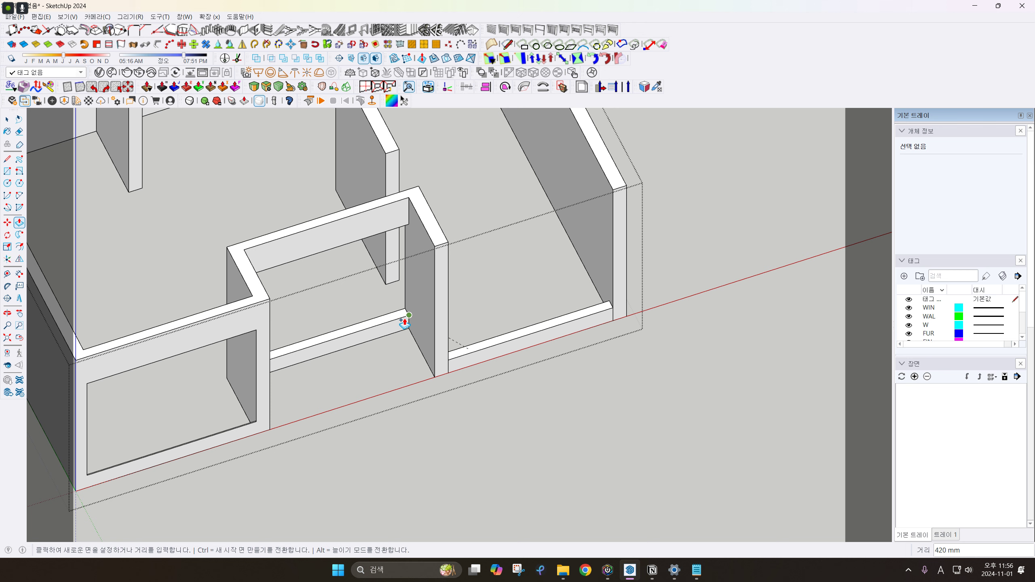
Copy the last opening's lower wall top face straight up to the height of the adjoining wall tops
key(space)
scroll(594, 313, up, 2)
click(595, 309)
key(m)
key(ctrl)
click(613, 298)
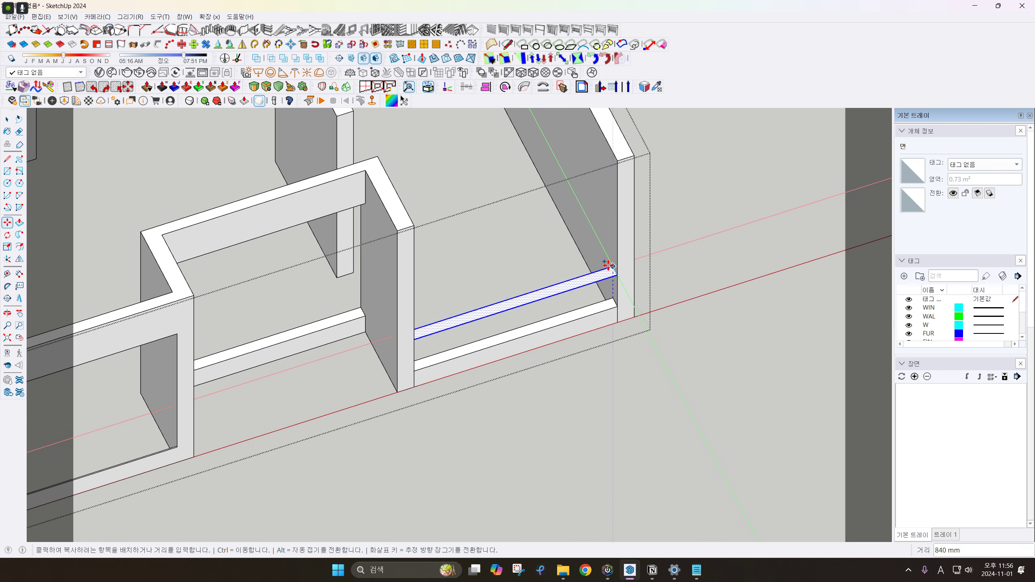
click(365, 166)
key(space)
Push/Pull the copied top strip to form an upper wall across the last front opening
key(p)
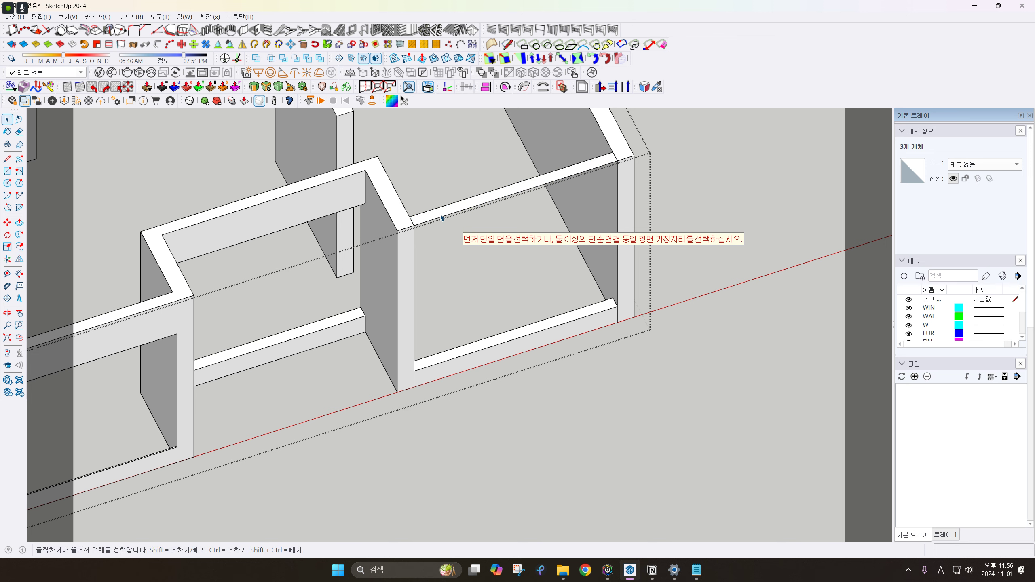
Extrude the thin strip over the end window opening down 870 mm to the underside of the neighbouring lintel
click(430, 216)
click(359, 205)
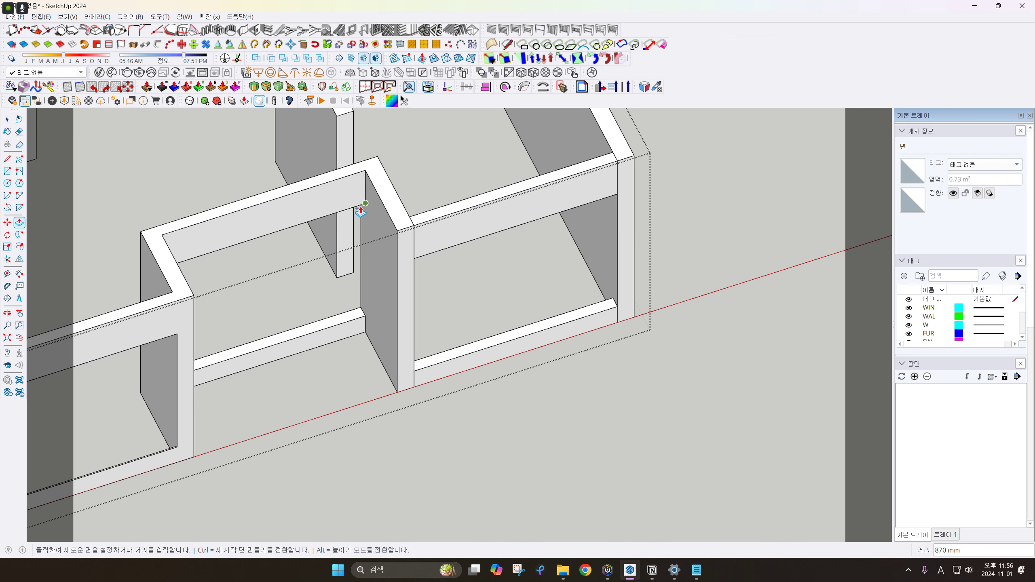
key(space)
Clean up the entire wall geometry with Fixit 101
middle_drag(359, 205, 435, 236)
key(ctrl+a)
right_click(394, 263)
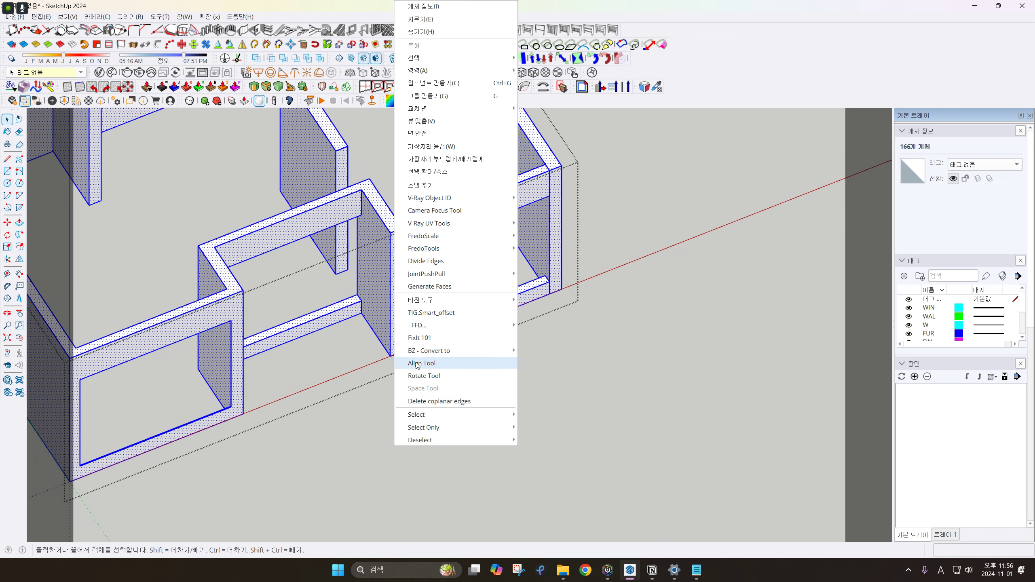
click(421, 340)
click(549, 330)
Draw a 300 × 1050 mm rectangle at wall-top level bridging the free-standing partition's end and the outer wall corner
scroll(549, 332, down, 4)
middle_drag(527, 280, 516, 281)
middle_drag(400, 283, 547, 304)
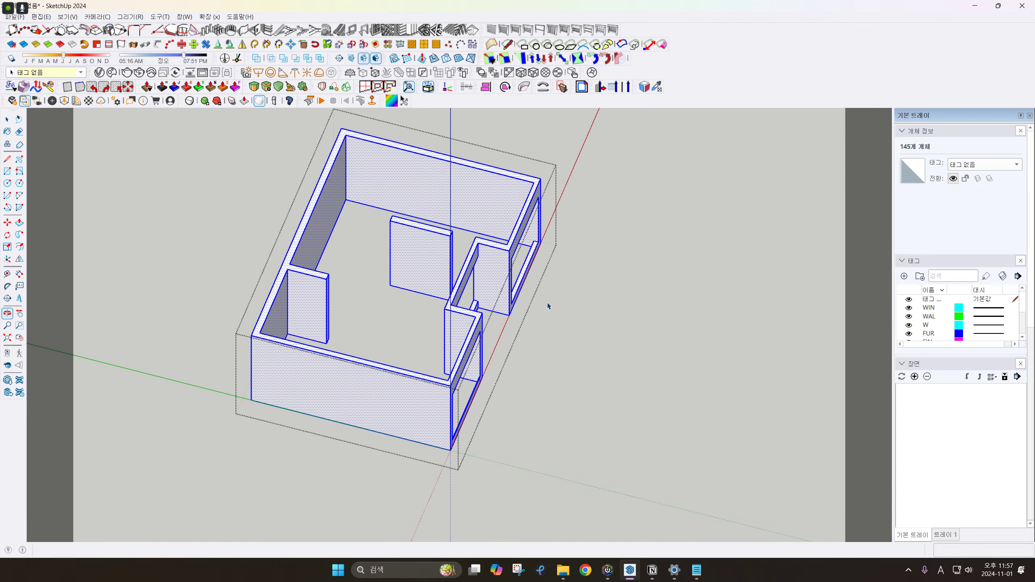
middle_drag(525, 271, 578, 288)
scroll(447, 227, up, 5)
middle_drag(446, 229, 473, 264)
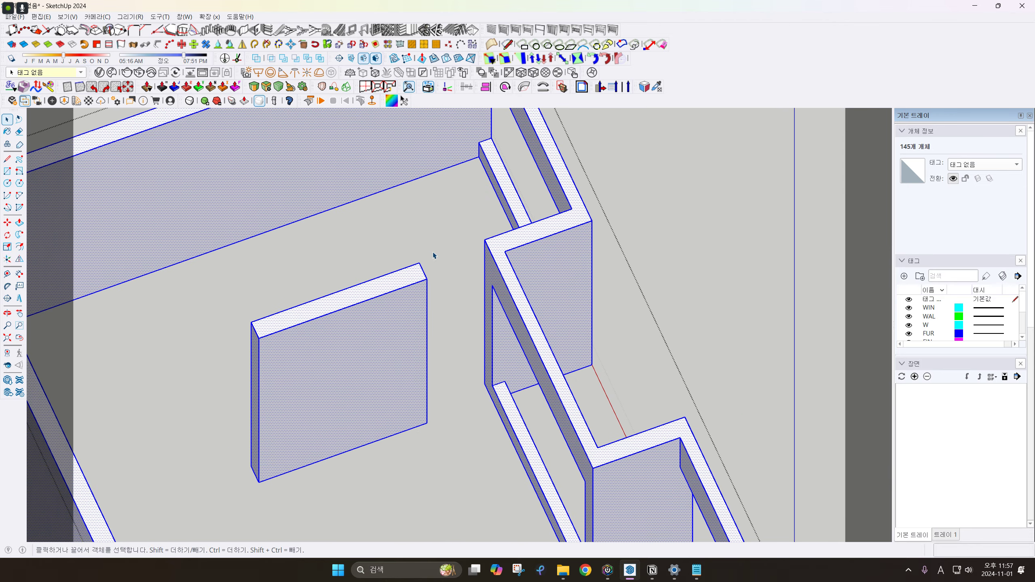
key(r)
click(484, 240)
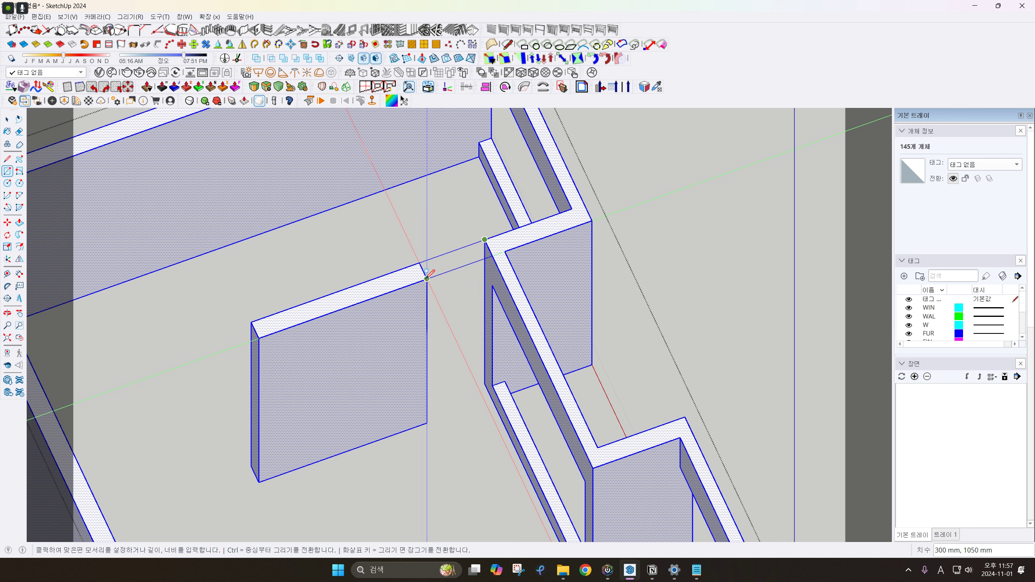
click(427, 279)
scroll(433, 276, down, 5)
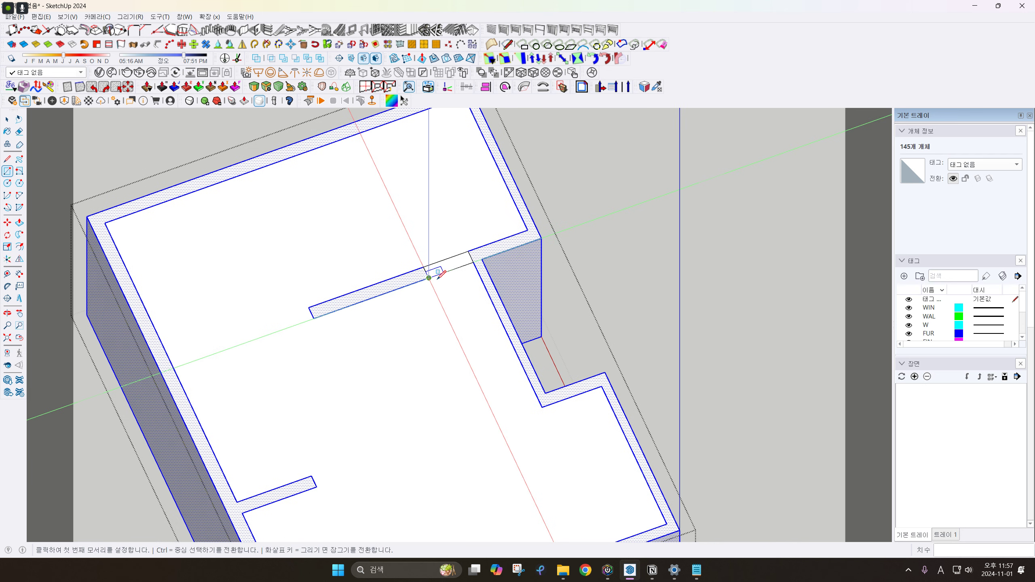
Delete the unwanted face that covers the room at wall-top level, keeping the bridging rectangle
key(space)
click(416, 252)
key(Delete)
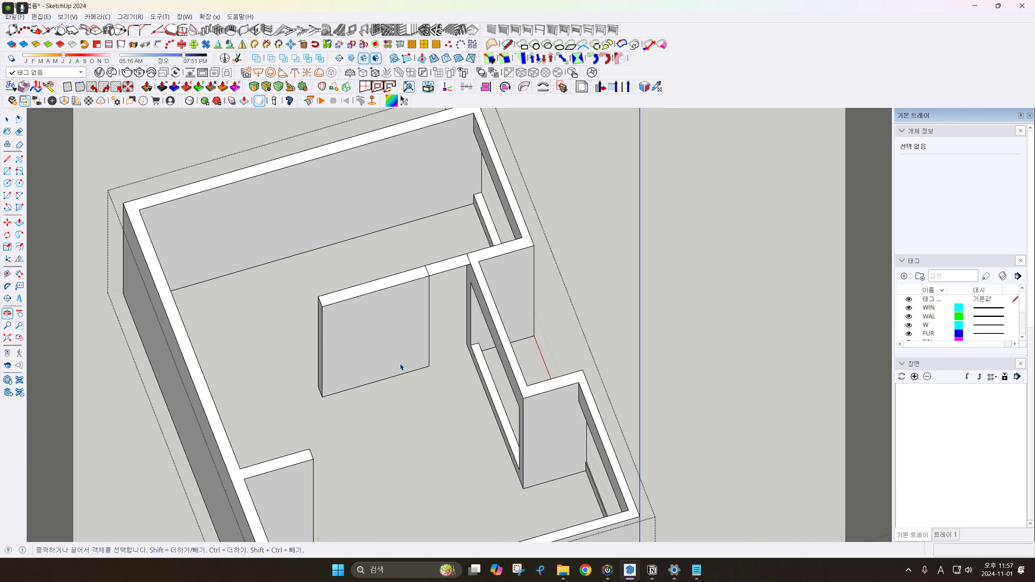
Place a horizontal guide line above the partition's bottom edge, marking the door head height across the gap
scroll(455, 373, up, 3)
middle_drag(481, 341, 479, 310)
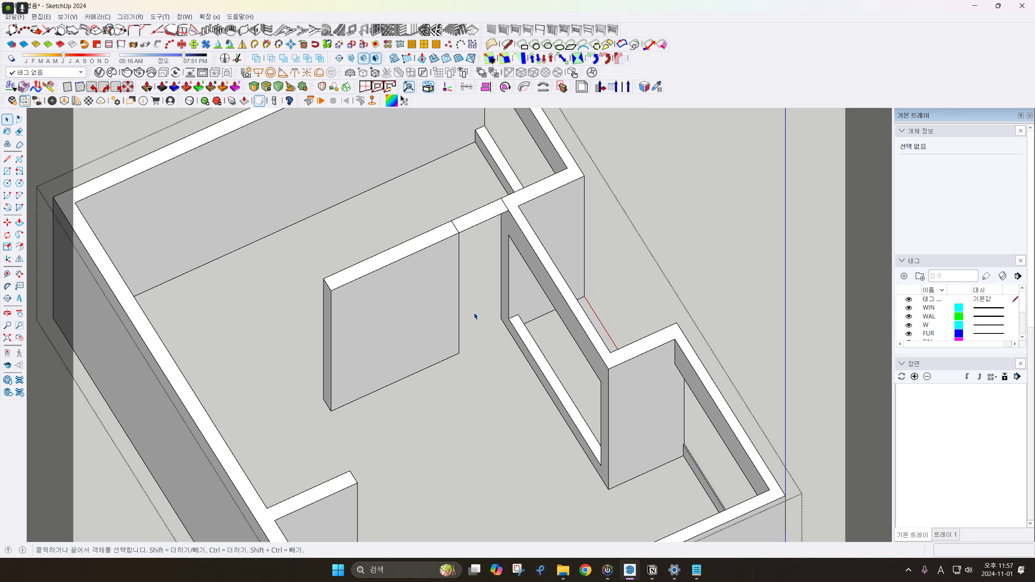
scroll(475, 317, up, 2)
click(411, 378)
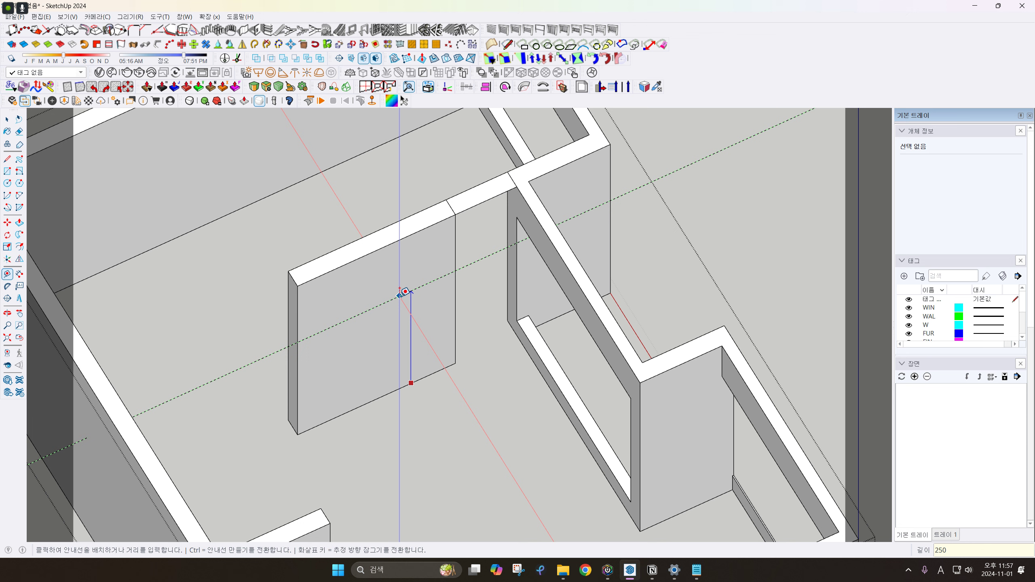
key(space)
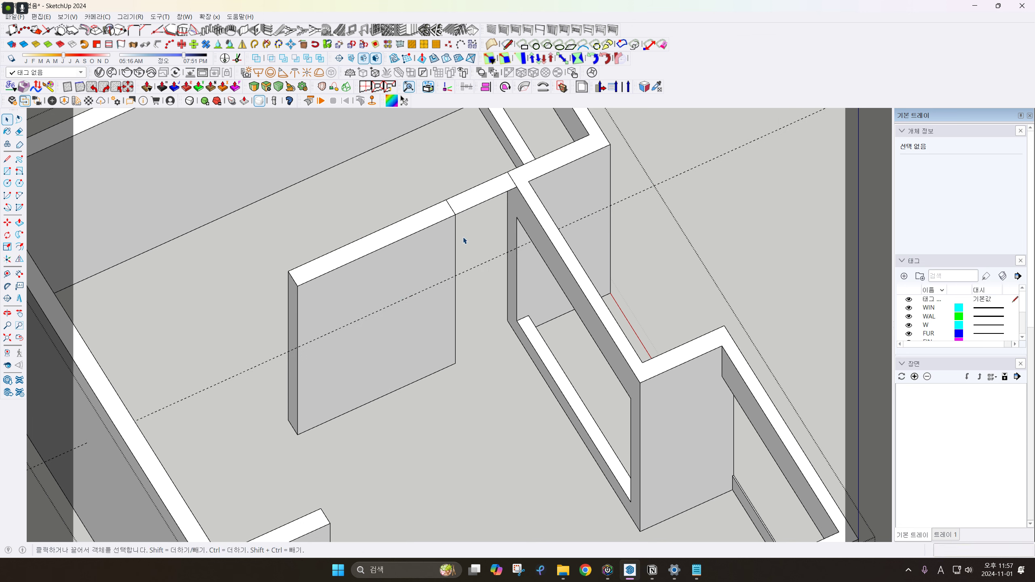
Extrude the bridging rectangle down 1750 mm to the guide line, forming the door lintel
key(p)
click(473, 224)
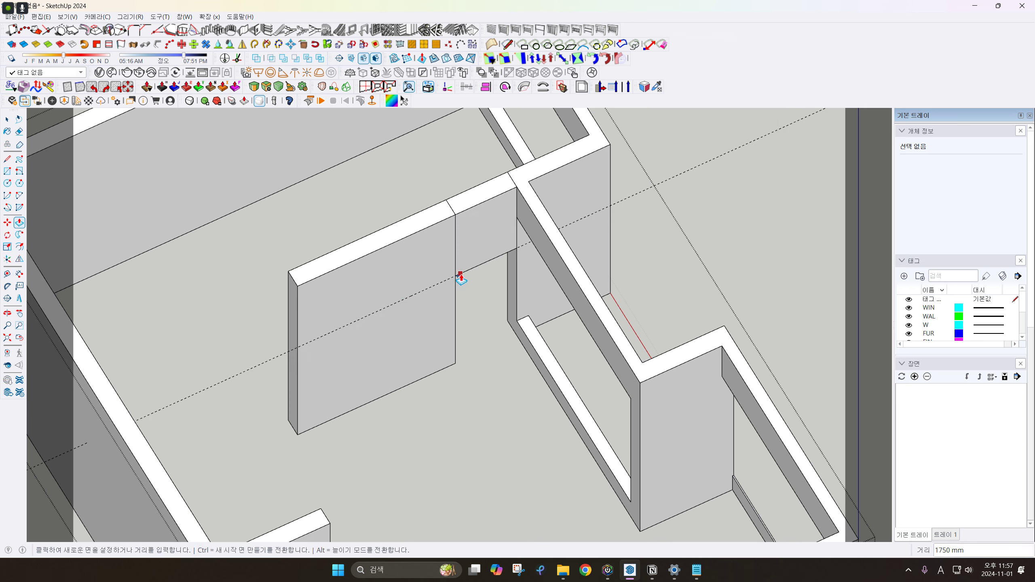
key(space)
Run Fixit 101 on all wall geometry to merge the new door lintel with the partition
key(ctrl+a)
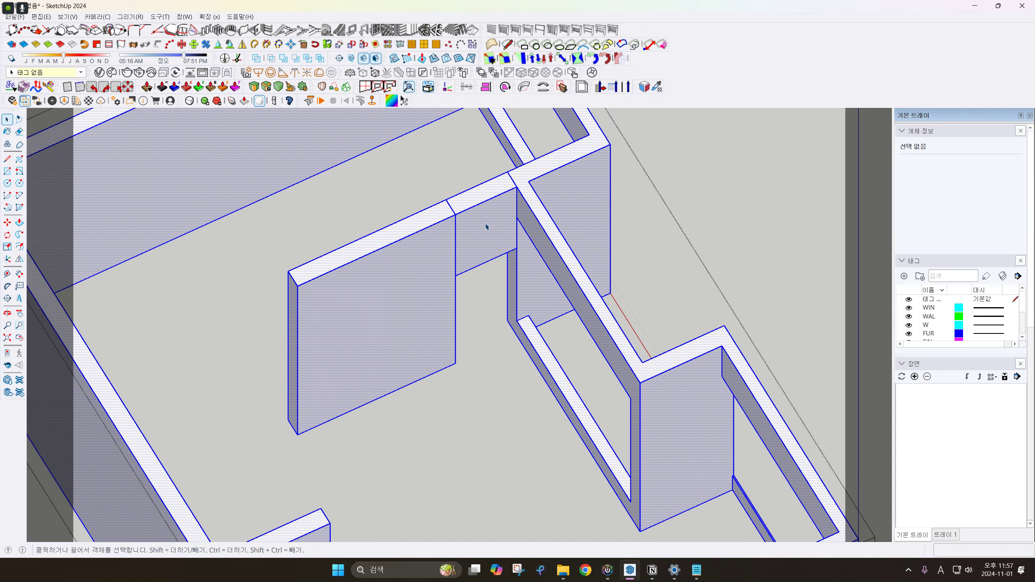
right_click(485, 224)
click(529, 344)
click(555, 333)
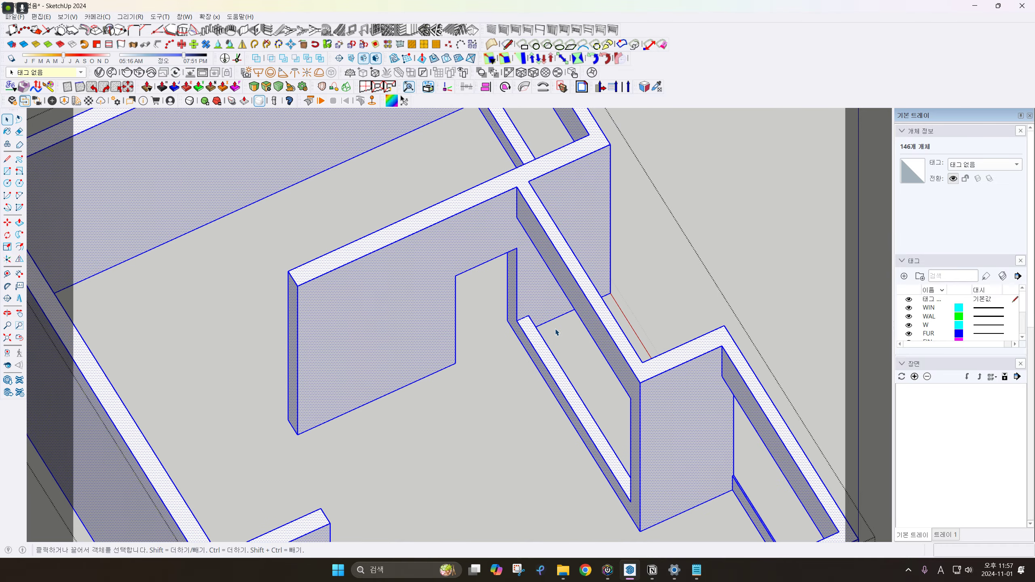
Unhide the 2D floor plan linework beneath the walls
scroll(542, 328, down, 2)
middle_drag(522, 324, 334, 308)
scroll(407, 302, down, 2)
middle_drag(460, 298, 359, 292)
click(432, 305)
middle_drag(490, 309, 450, 300)
key(shift+h)
scroll(433, 283, up, 3)
scroll(416, 343, up, 3)
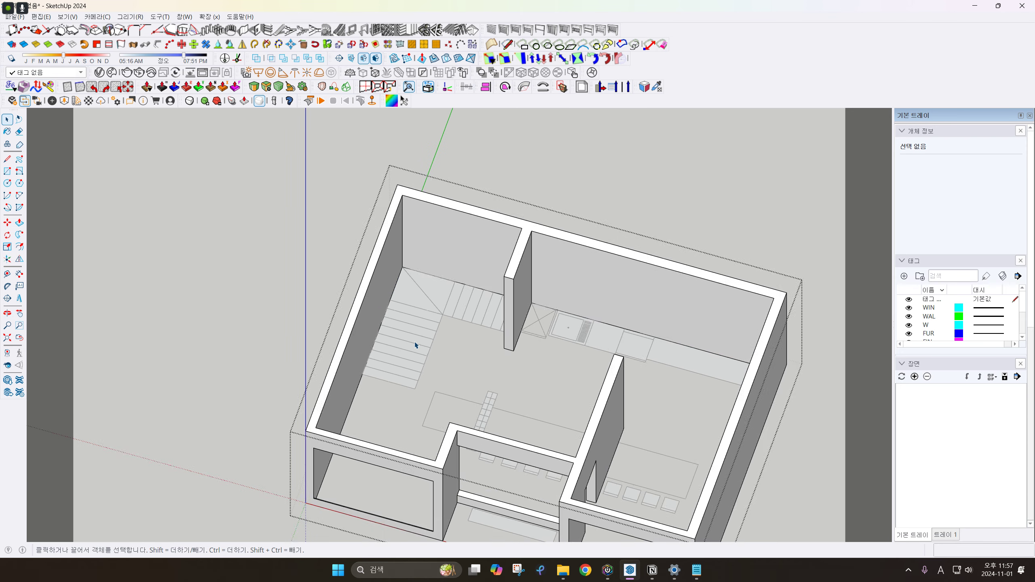
Trace the L-shaped outline of the corner staircase on the floor plan with lines
key(l)
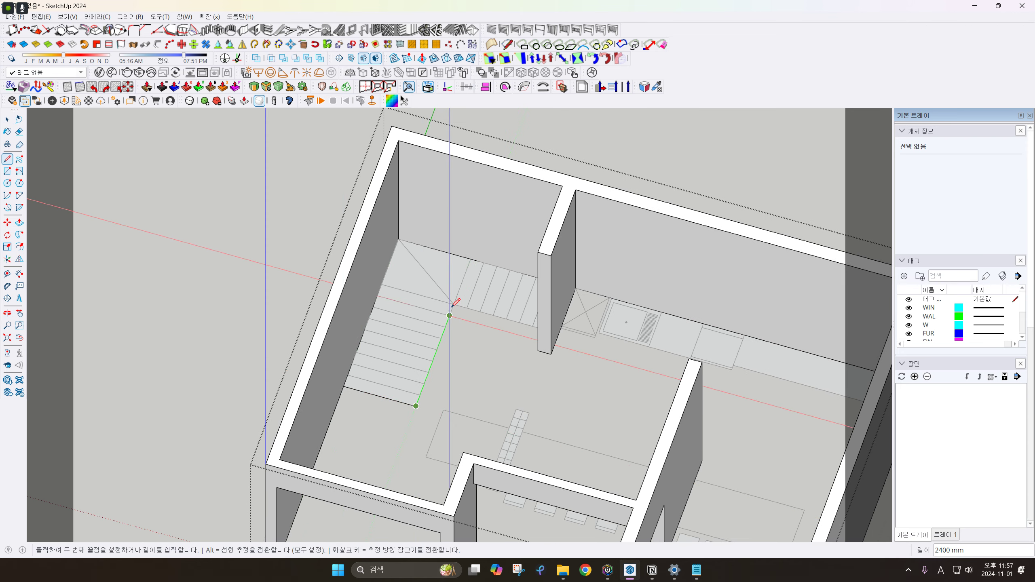
middle_drag(454, 304, 329, 300)
scroll(526, 291, up, 1)
click(531, 290)
scroll(531, 291, down, 2)
key(space)
Copy the L-shaped stair face vertically up to the top of the walls
click(497, 352)
click(451, 287)
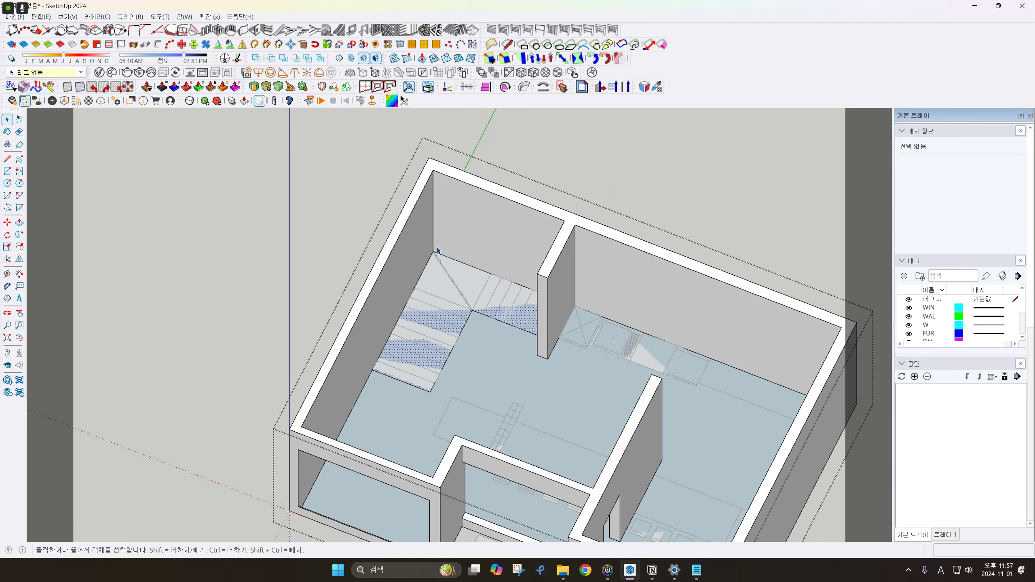
key(m)
key(ctrl)
click(435, 251)
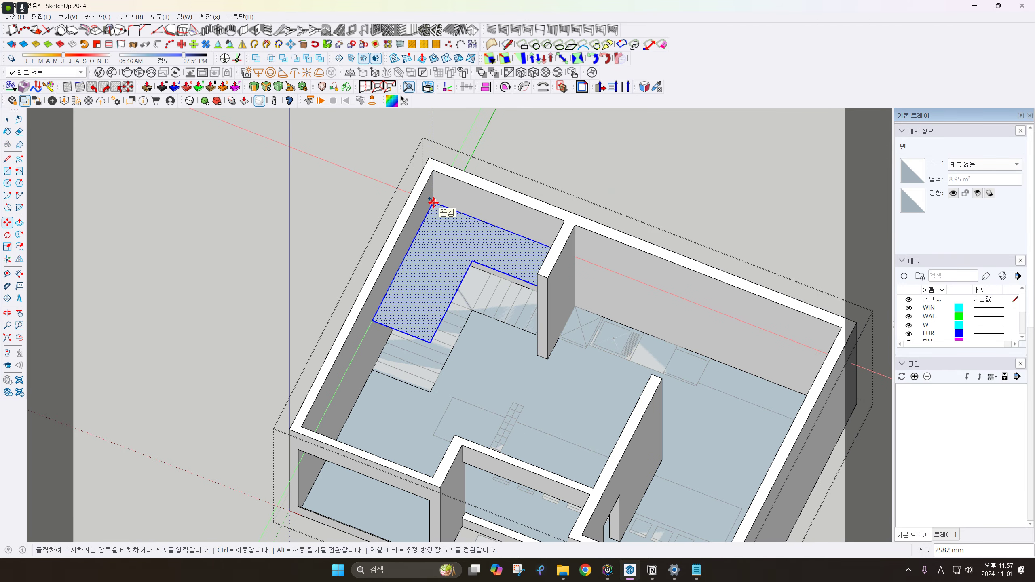
click(434, 166)
key(space)
Hide the plan linework and erase the traced stair outline so the floor is one continuous face
scroll(477, 379, up, 1)
scroll(537, 328, down, 2)
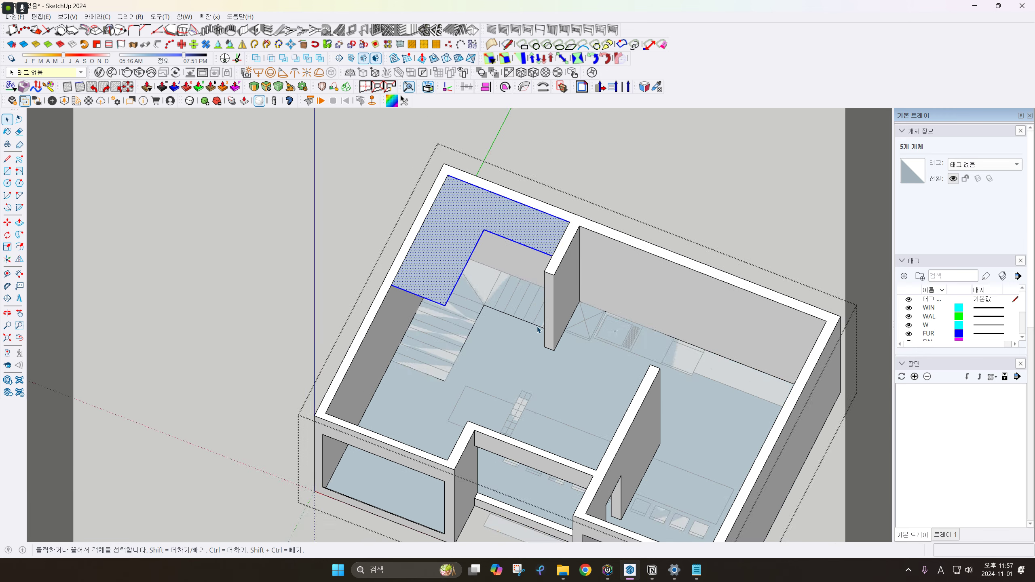
key(Escape)
click(538, 328)
double_click(533, 318)
key(e)
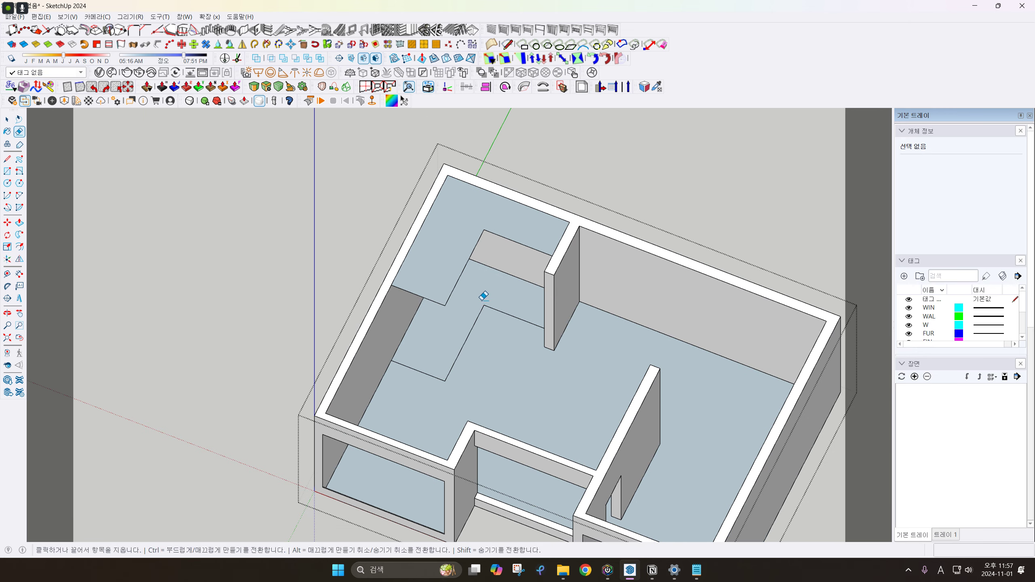
key(space)
click(493, 340)
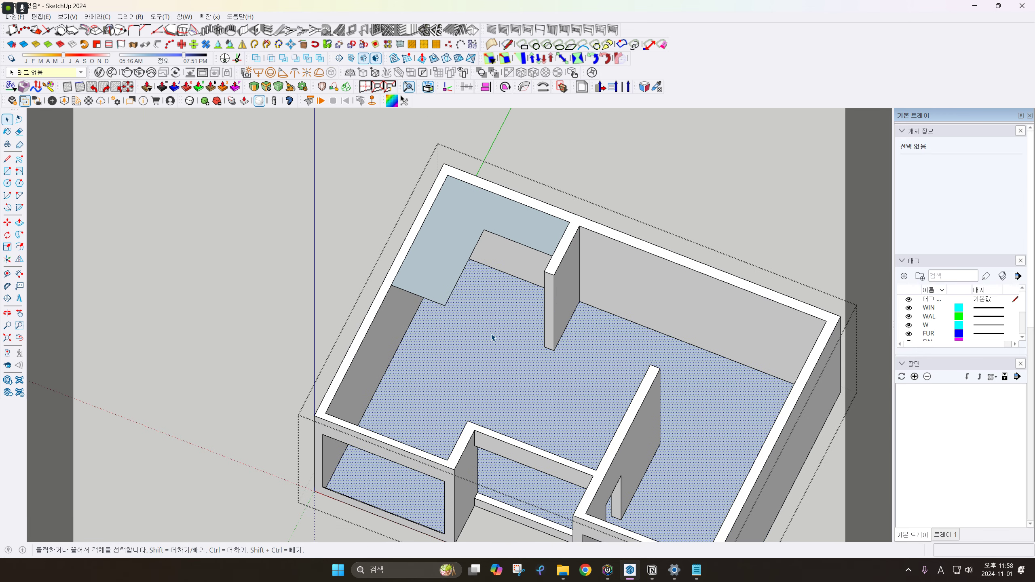
mouse_move(483, 342)
middle_down()
mouse_move(615, 282)
mouse_move(477, 377)
mouse_move(439, 370)
mouse_move(448, 386)
mouse_move(527, 305)
middle_up()
scroll(467, 377, down, 2)
scroll(466, 373, up, 1)
key(Delete)
scroll(481, 368, down, 2)
click(626, 314)
middle_drag(627, 313, 598, 319)
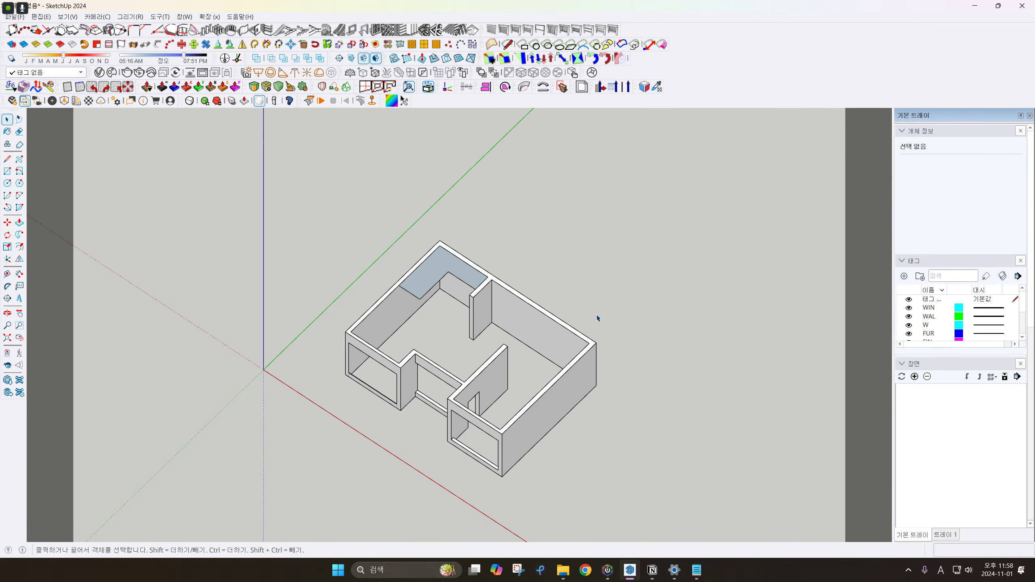
key(ctrl+z)
Group the floor face with its edges, open the group in isolation and extrude the floor 400 mm into a slab
key(ctrl+g)
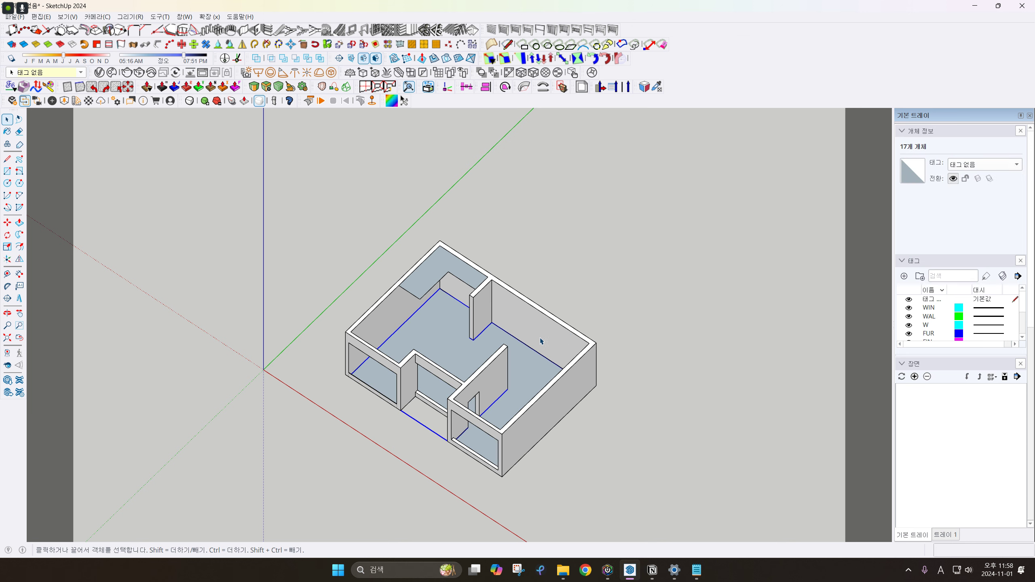
key(i)
double_click(515, 366)
middle_drag(515, 367, 510, 362)
key(p)
click(509, 367)
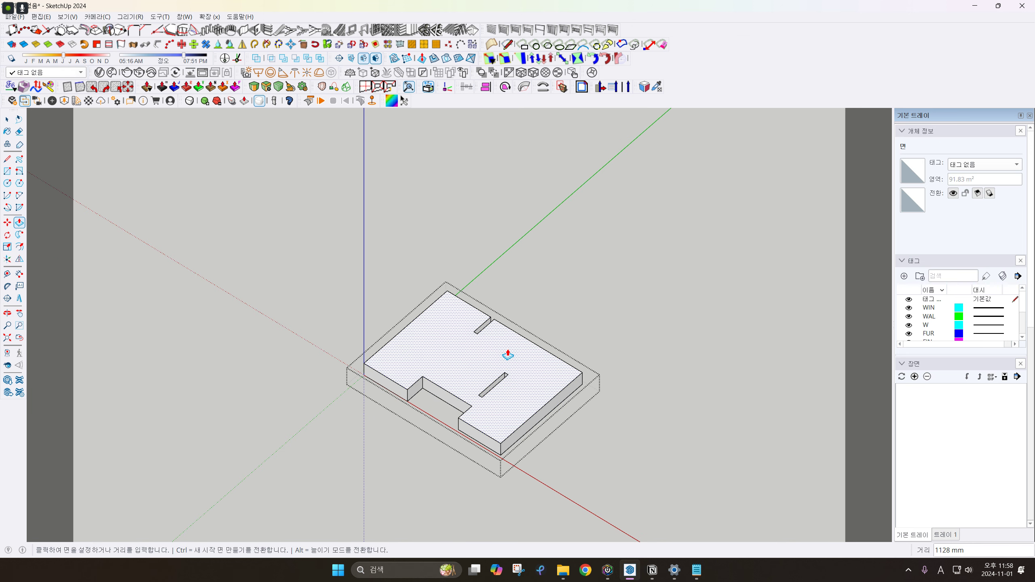
text(00)
key(Return)
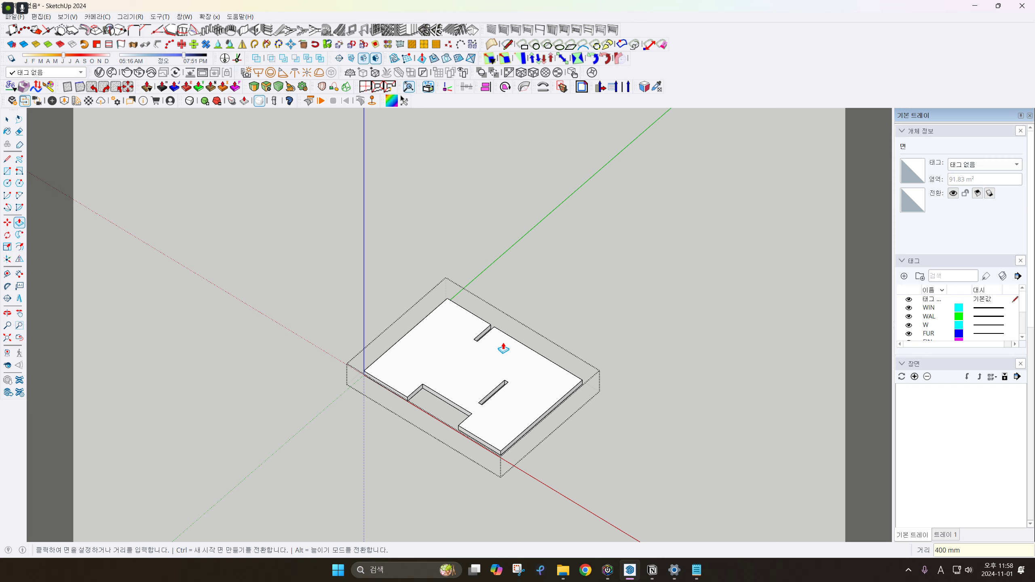
key(space)
key(Escape)
key(i)
Isolate the wall group by hiding the floor slab
middle_drag(487, 360, 656, 354)
scroll(511, 333, up, 3)
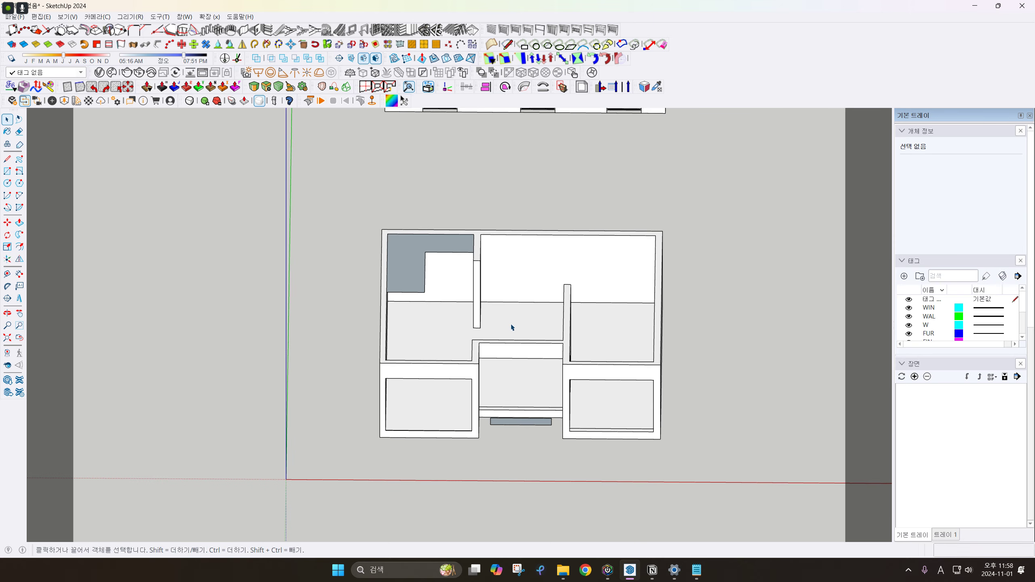
click(513, 329)
middle_drag(485, 384, 309, 354)
scroll(439, 244, up, 3)
click(447, 247)
key(i)
scroll(428, 228, up, 3)
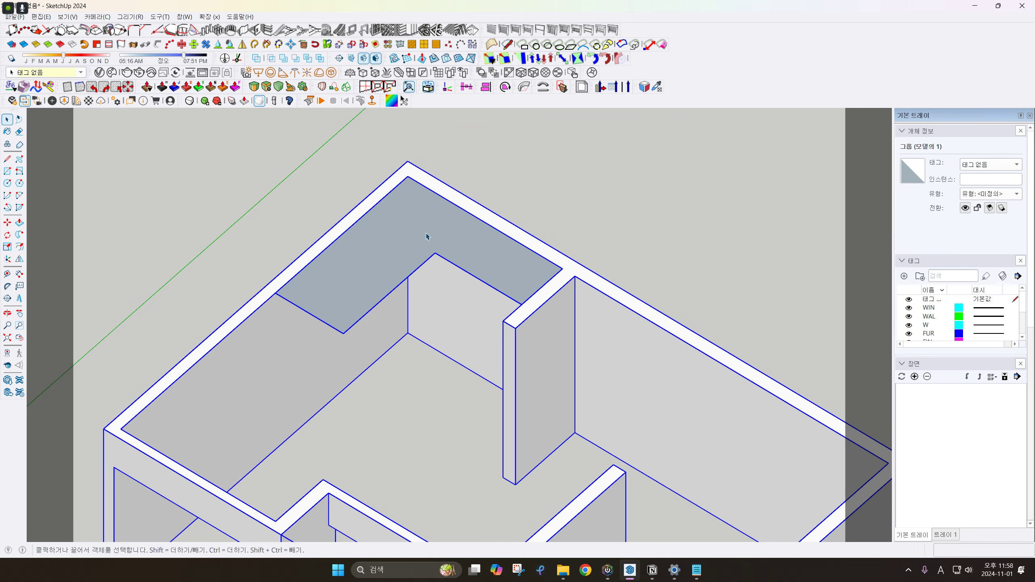
Open the wall group and offset the three free edges of the L-shaped stair face to form a narrow strip
double_click(427, 234)
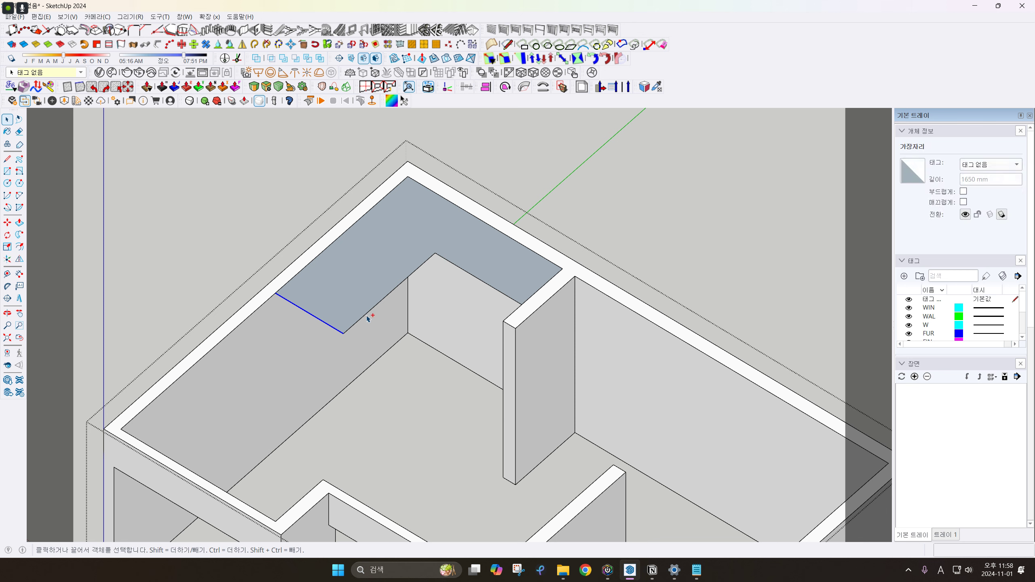
click(469, 288)
click(405, 365)
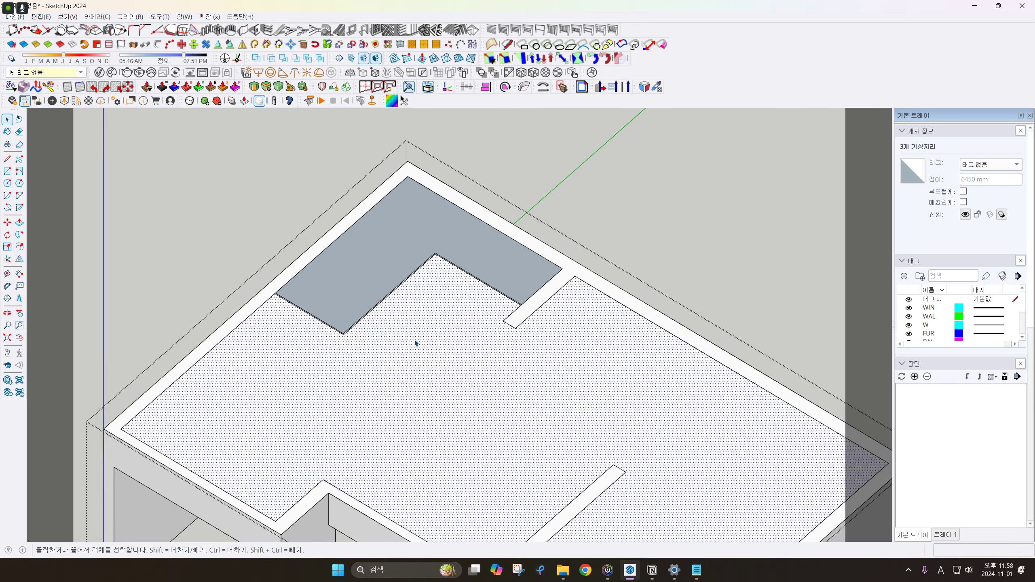
Delete the large room-covering face and the L-shaped stair face, keeping only the narrow strip between the offset lines
scroll(427, 293, up, 1)
key(Delete)
click(465, 248)
key(Delete)
Extrude the narrow strip around the stair opening 800 mm downward
middle_drag(464, 249, 504, 301)
scroll(294, 289, up, 4)
scroll(288, 306, down, 2)
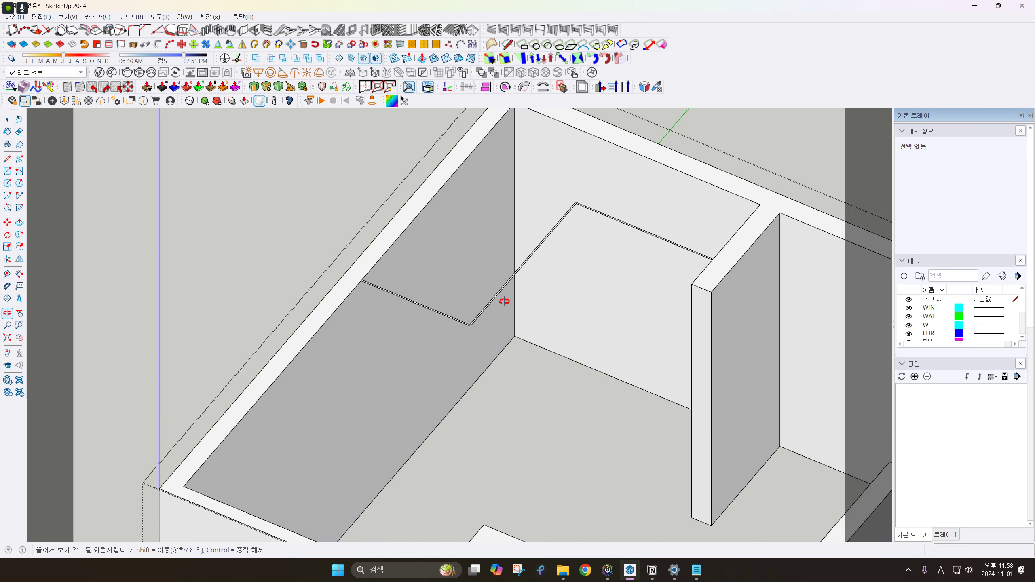
scroll(543, 280, down, 1)
shift+middle_drag(611, 276, 442, 292)
scroll(442, 292, down, 3)
key(space)
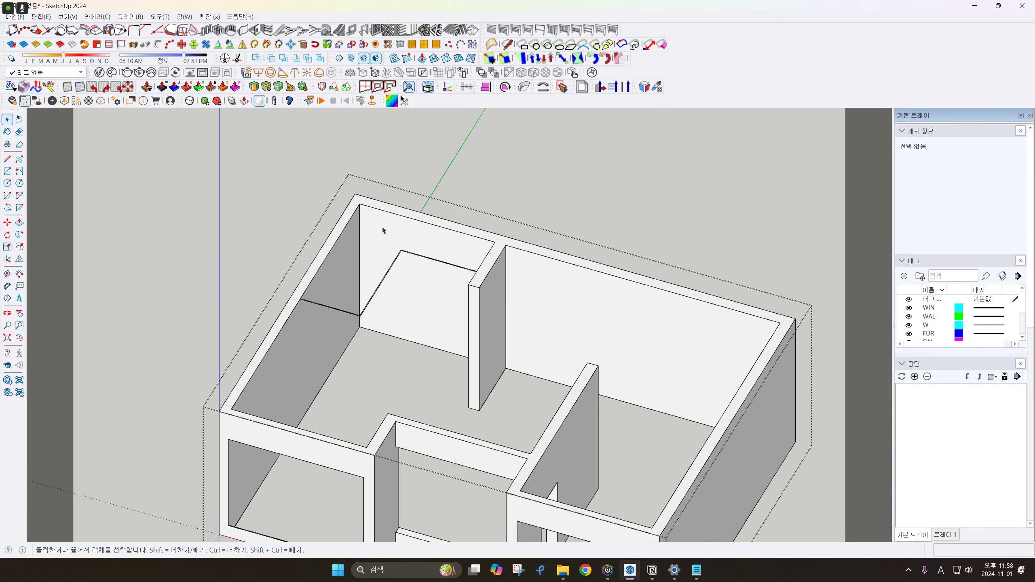
scroll(448, 265, up, 8)
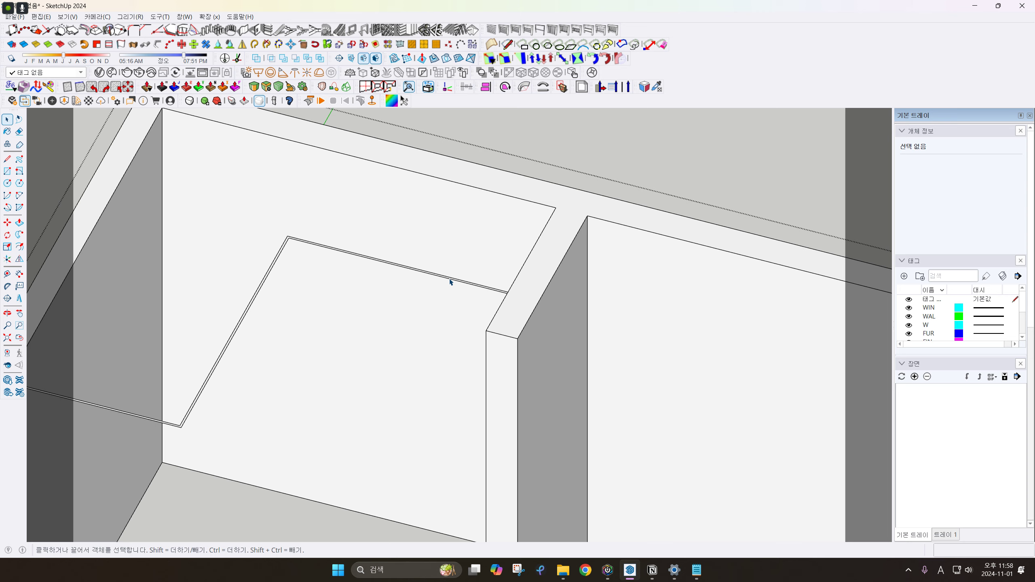
key(p)
click(449, 285)
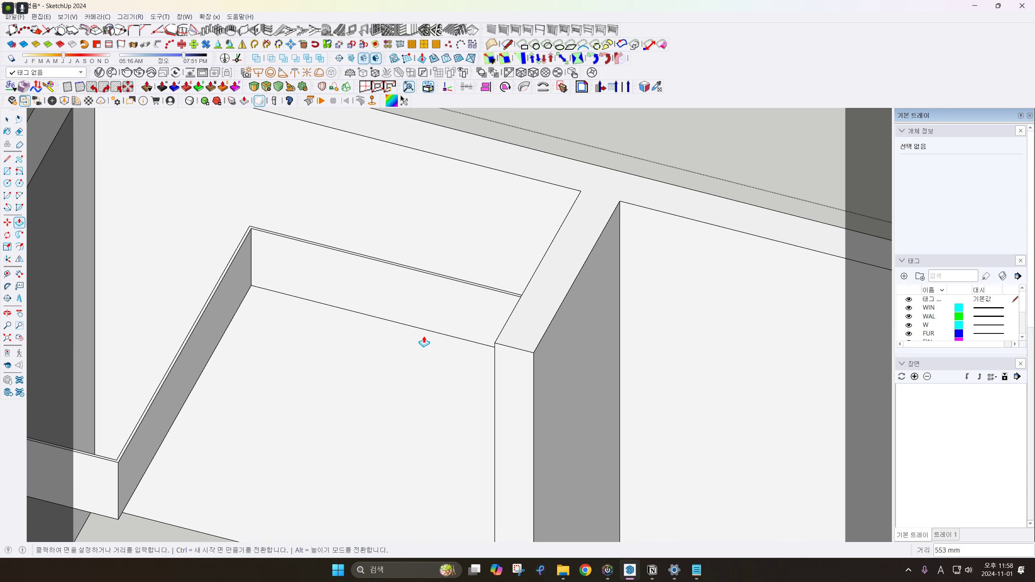
text(800)
key(Return)
key(space)
Clean up all wall geometry, including the stair apron, with Fixit 101 and group it
scroll(359, 380, down, 5)
shift+middle_drag(369, 374, 356, 318)
key(ctrl+a)
right_click(283, 308)
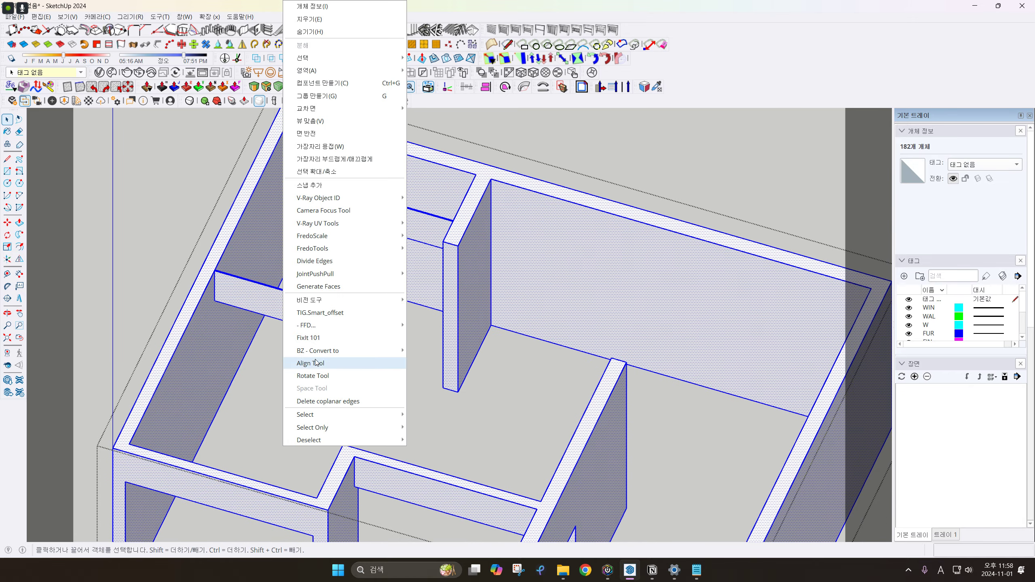
click(308, 337)
click(536, 334)
scroll(501, 346, down, 3)
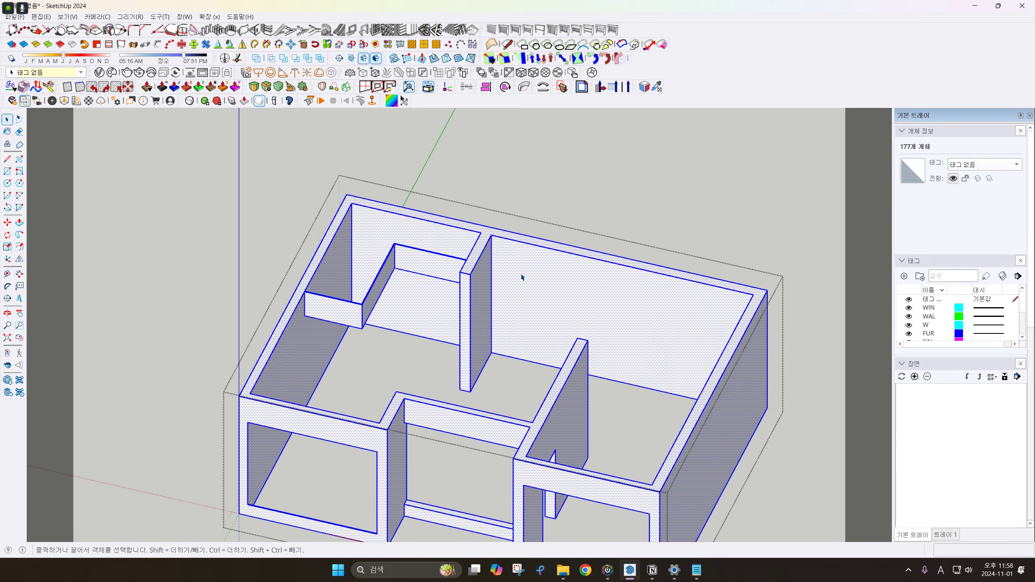
key(ctrl+g)
scroll(587, 256, down, 2)
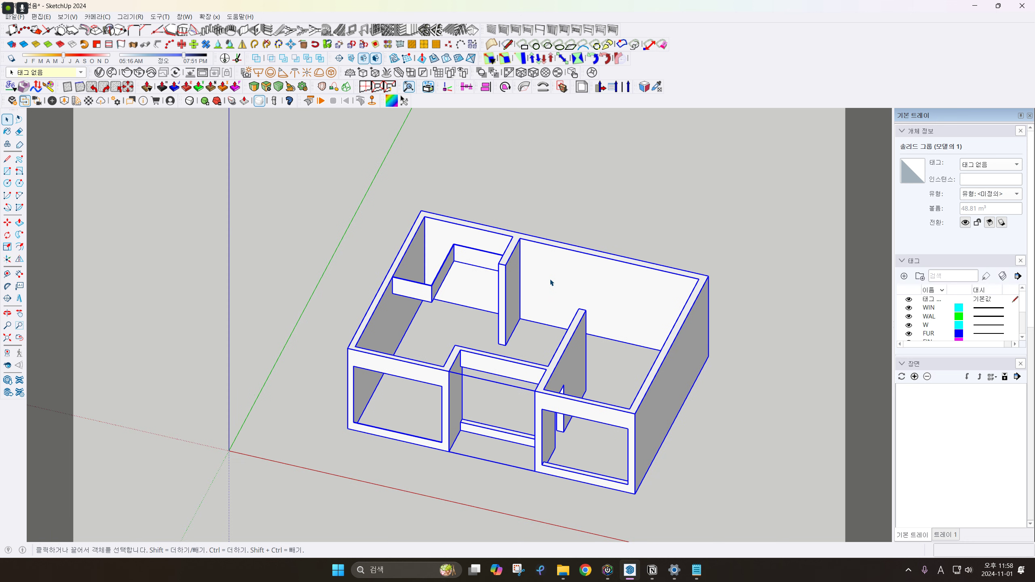
middle_drag(550, 283, 518, 320)
shift+middle_drag(518, 320, 480, 252)
scroll(508, 184, up, 2)
double_click(502, 175)
key(l)
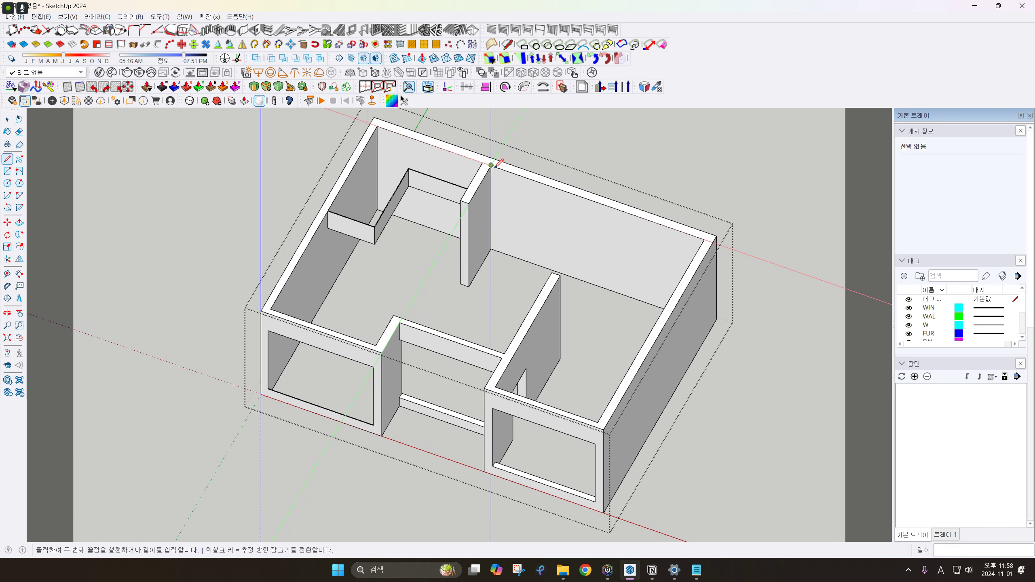
click(493, 166)
click(510, 173)
key(space)
scroll(504, 208, down, 1)
click(504, 214)
key(Delete)
scroll(504, 214, down, 2)
middle_drag(505, 214, 498, 208)
click(611, 197)
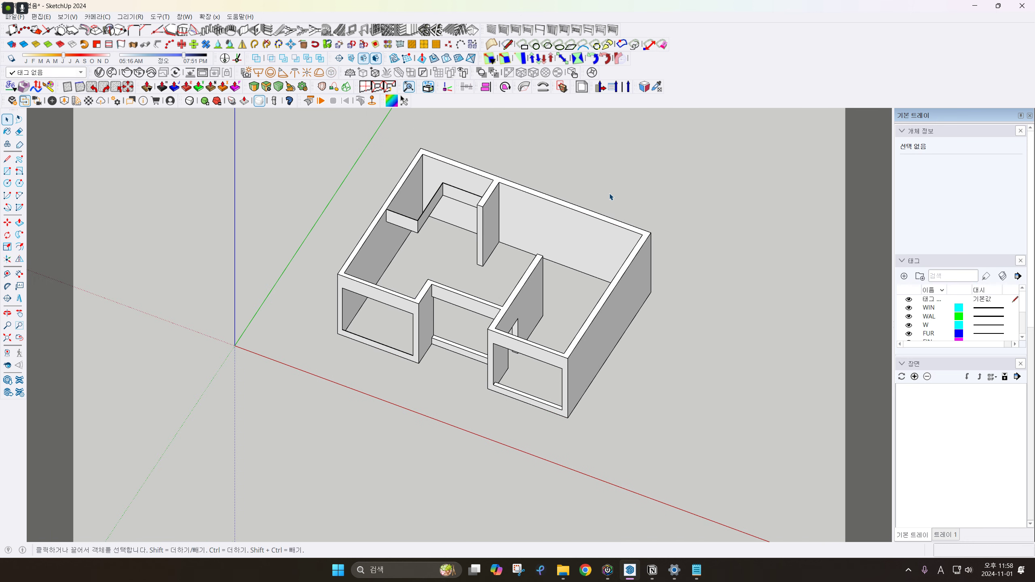
middle_drag(596, 228, 541, 252)
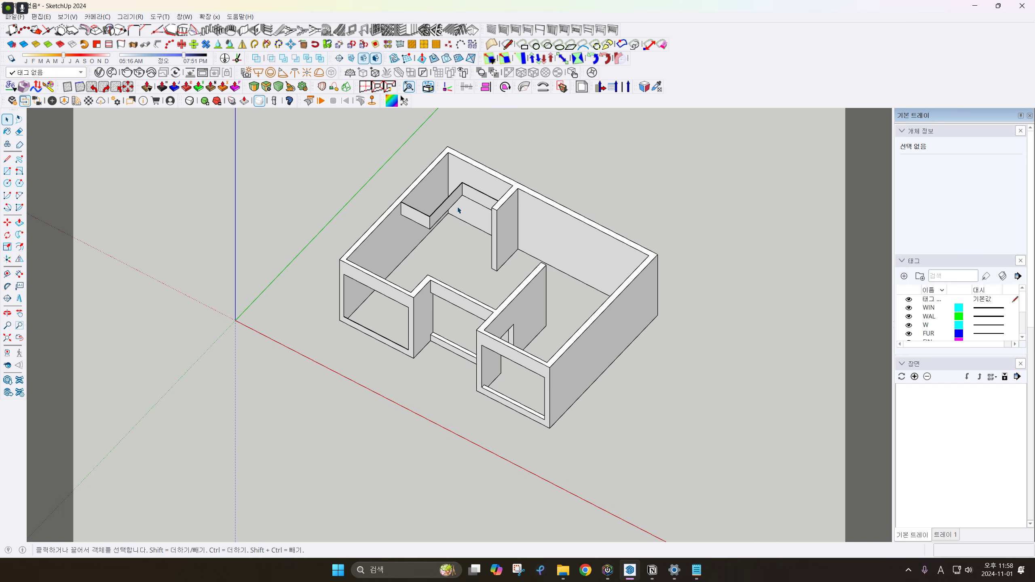
Open the wall group, redraw the partition's top edge to form the room-covering face, and cut that face out of the group
click(532, 208)
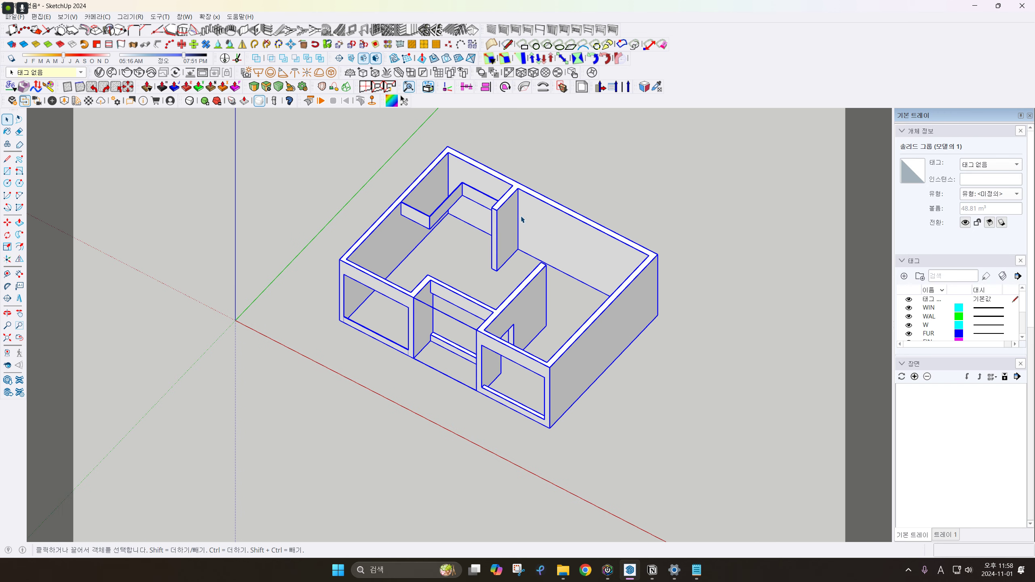
double_click(522, 218)
key(l)
click(518, 189)
click(498, 210)
key(space)
click(526, 216)
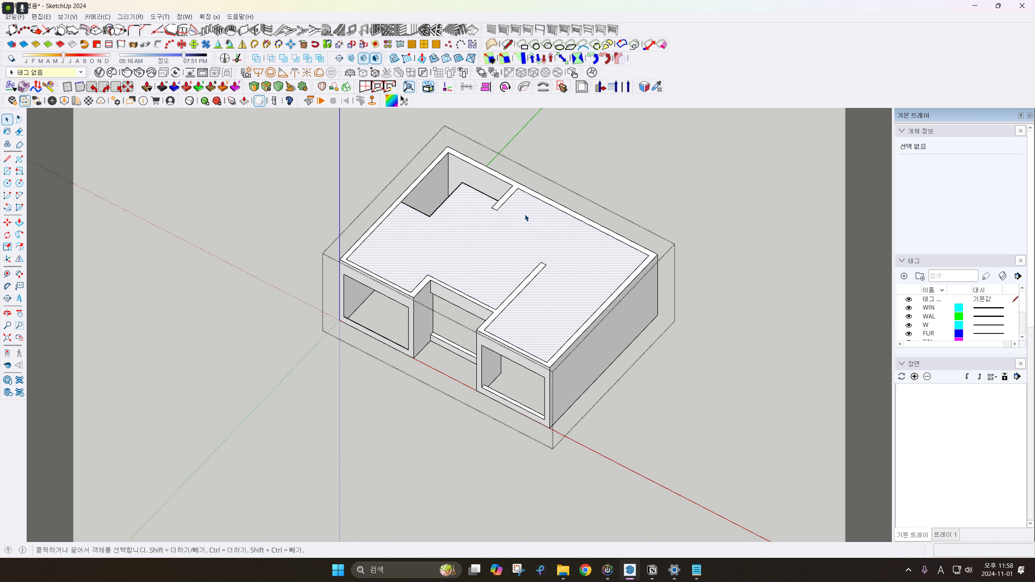
key(Delete)
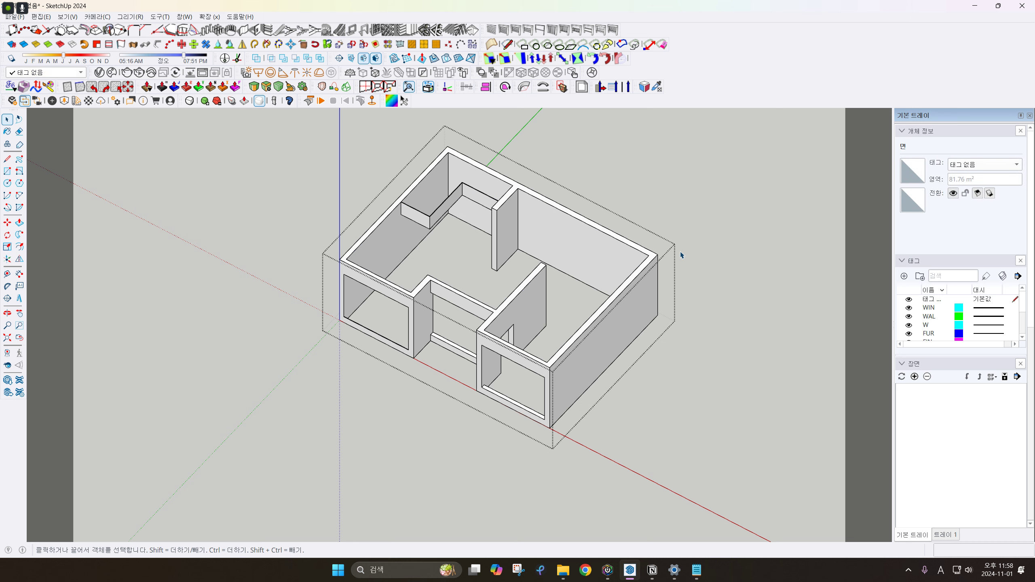
Paste the room-covering face in place outside the wall group and make it a separate group
click(710, 207)
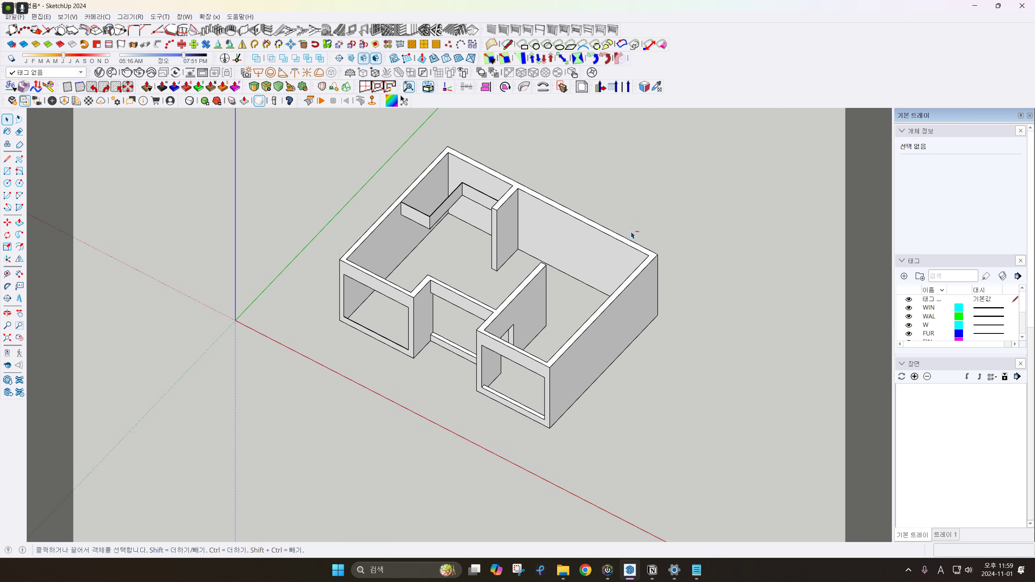
key(ctrl+z)
key(ctrl+g)
middle_drag(630, 277, 633, 263)
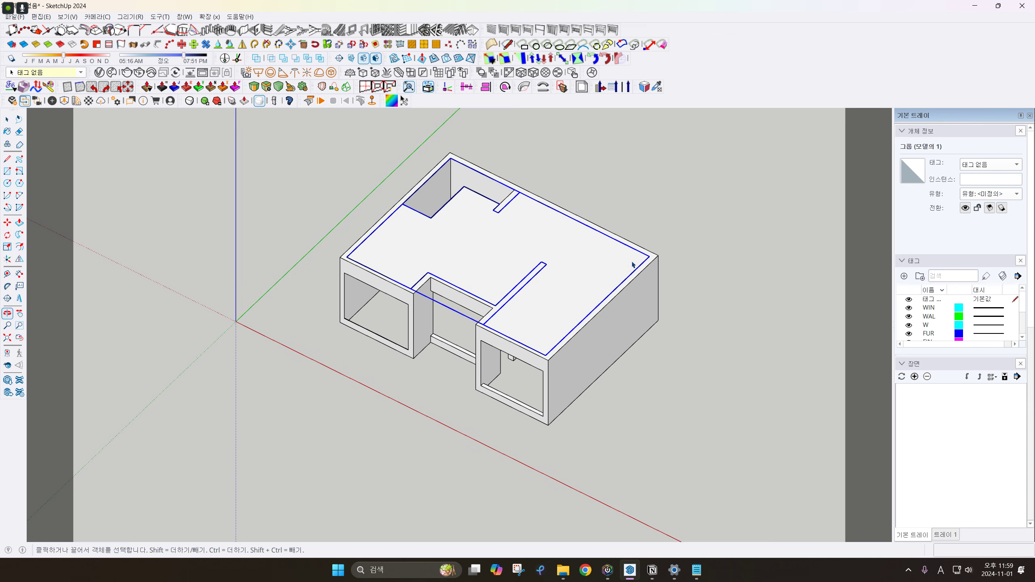
click(662, 382)
click(663, 383)
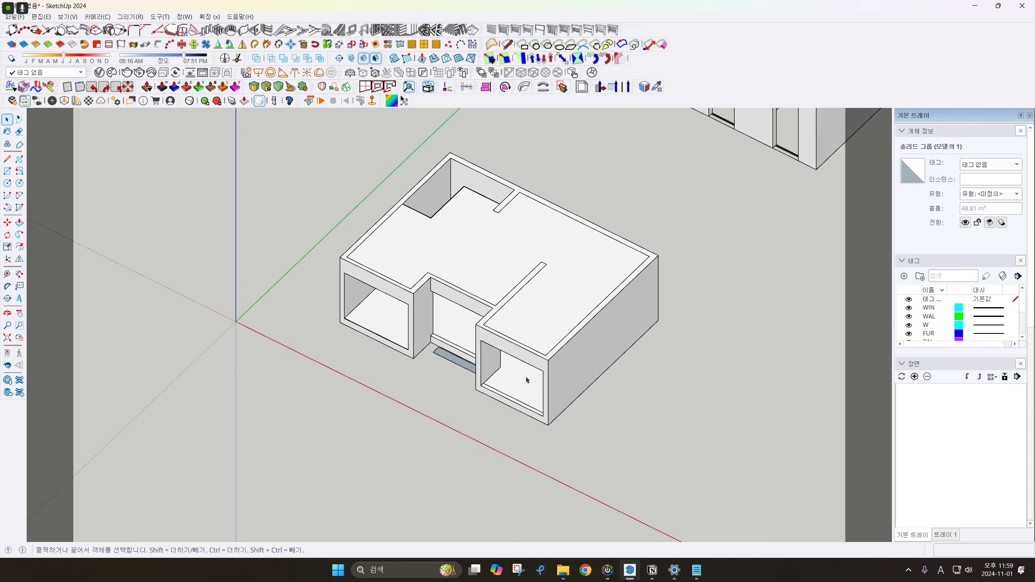
Isolate the new face group, open it, and extrude the room-covering face 860 mm downward to form the ceiling
click(584, 364)
click(535, 329)
key(i)
middle_drag(536, 328, 555, 288)
double_click(568, 276)
click(555, 288)
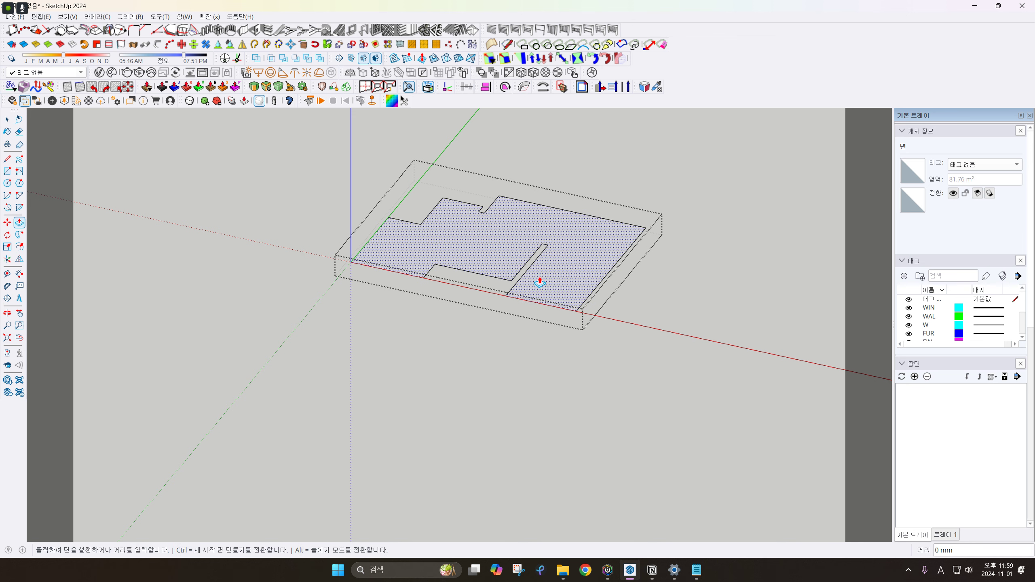
key(p)
click(538, 281)
text(86)
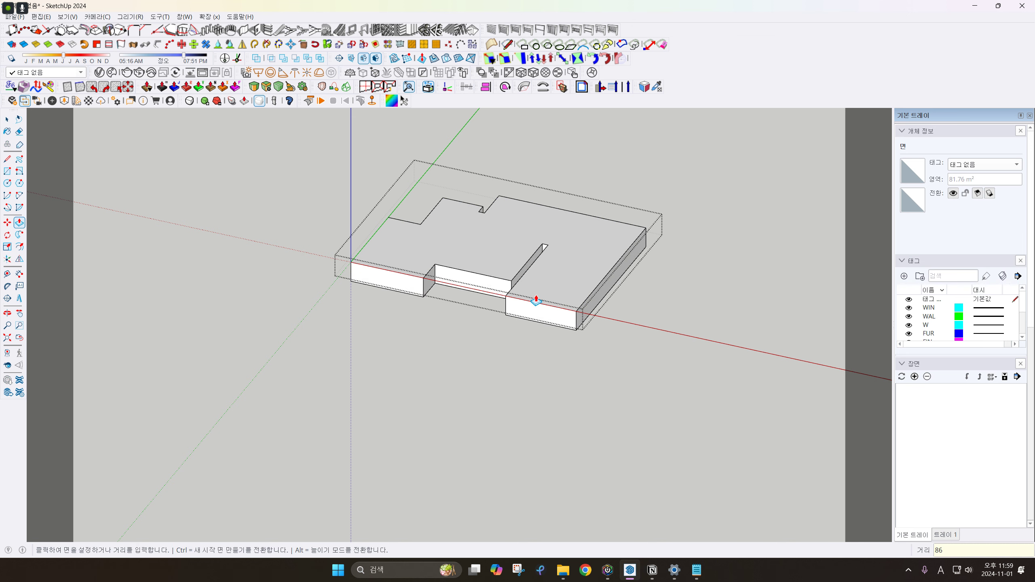
text(0)
key(Return)
Close the ceiling group and bring the rest of the model back into display
key(space)
key(Escape)
right_click(536, 312)
key(alt+space)
middle_drag(495, 373, 424, 313)
key(i)
View the building's exterior and compare perspective with parallel projection
scroll(459, 319, up, 6)
scroll(424, 312, down, 3)
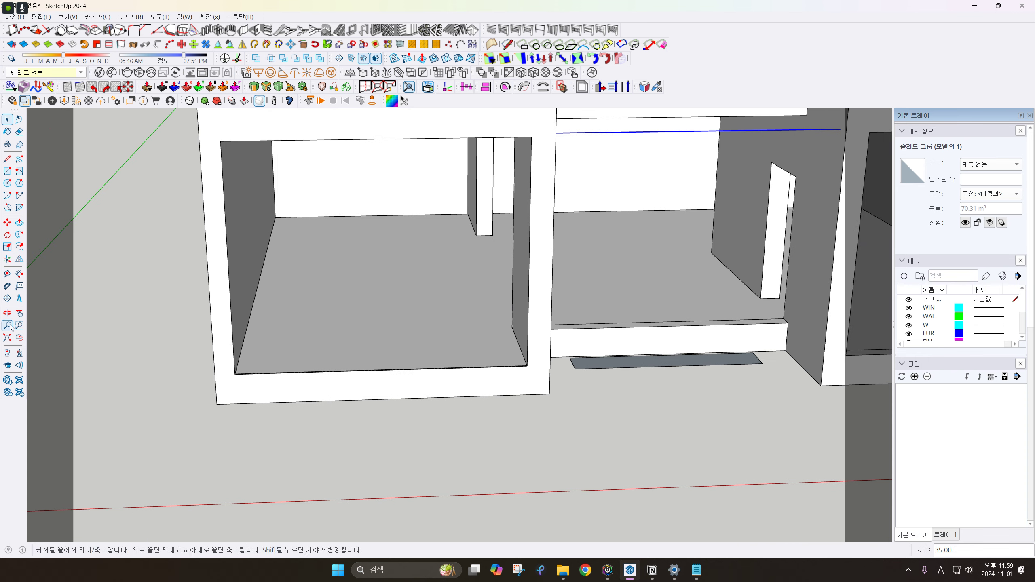
key(shift+z)
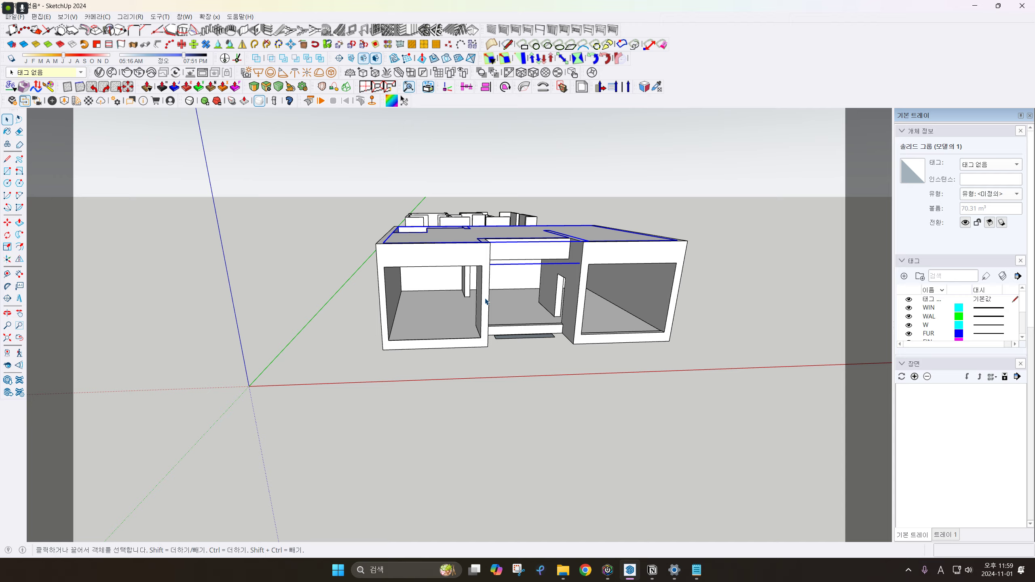
scroll(485, 302, up, 5)
shift+middle_drag(485, 302, 555, 300)
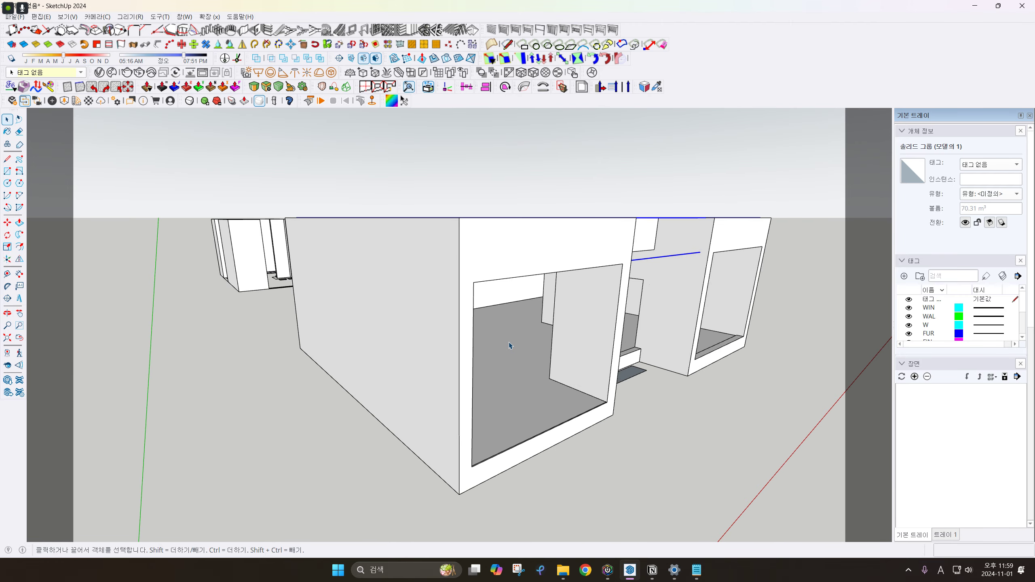
mouse_move(526, 338)
middle_down()
mouse_move(487, 310)
mouse_move(427, 318)
mouse_move(527, 317)
mouse_move(518, 329)
middle_up()
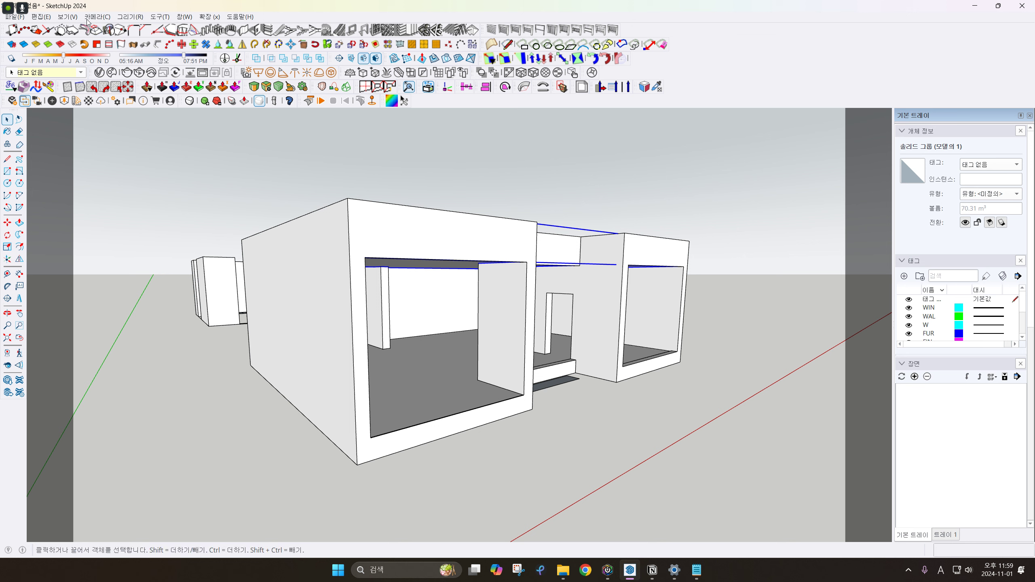
click(67, 16)
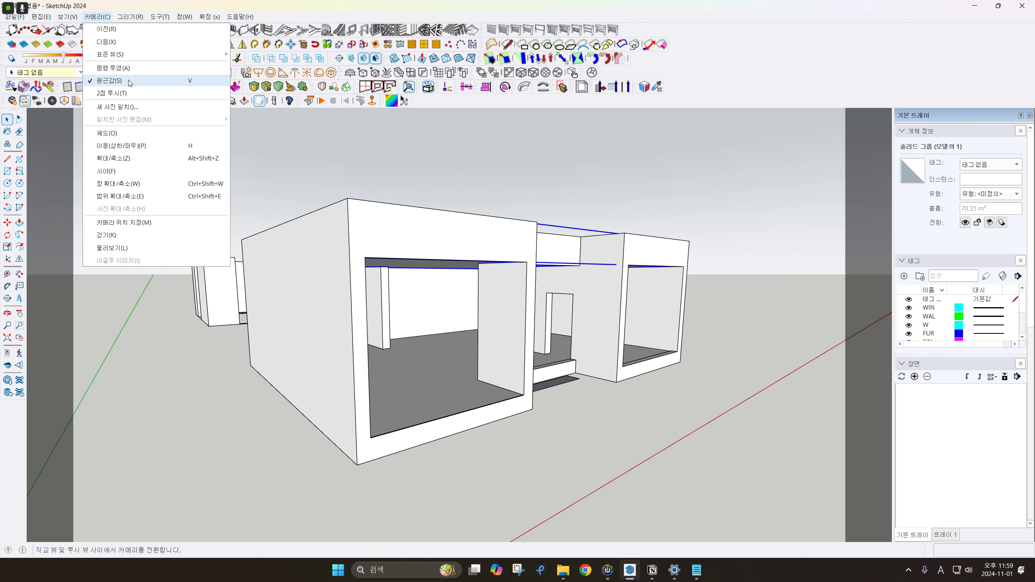
click(118, 81)
click(96, 17)
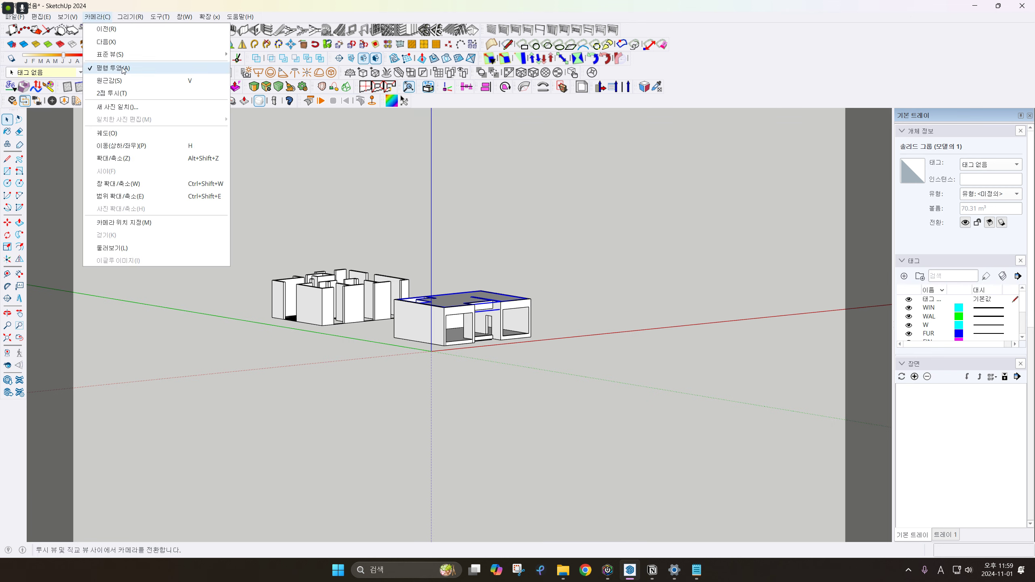
click(111, 81)
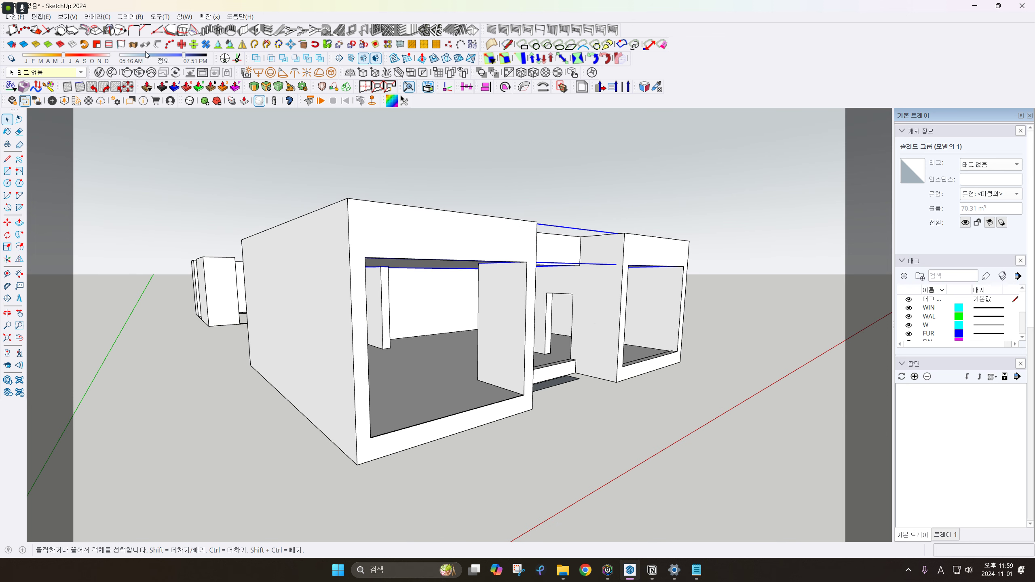
middle_drag(421, 192, 428, 196)
Test zooming into the building in parallel projection, and return the camera to perspective
key(v)
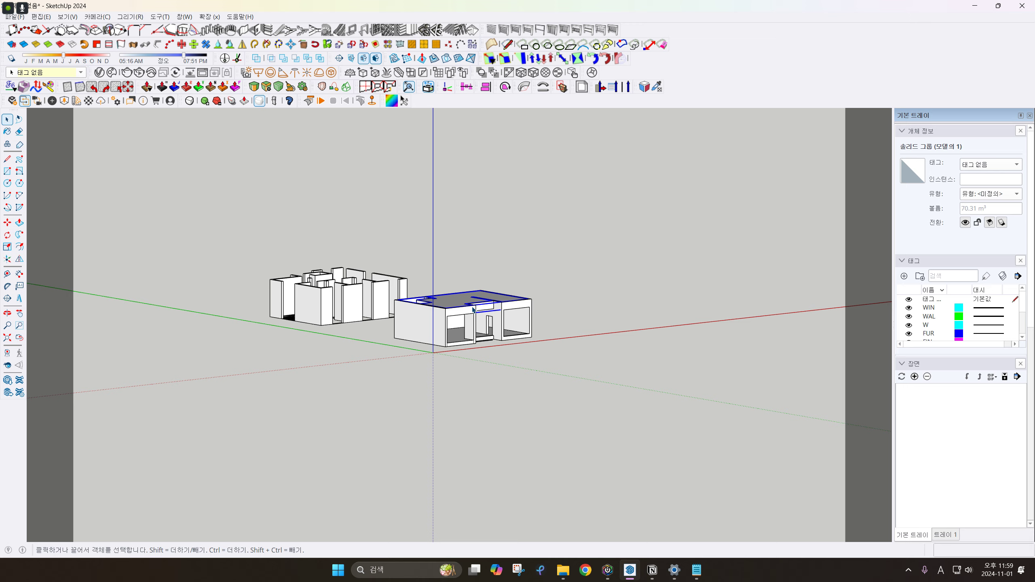
scroll(469, 314, up, 5)
middle_drag(472, 317, 472, 312)
scroll(472, 312, up, 2)
scroll(472, 312, up, 8)
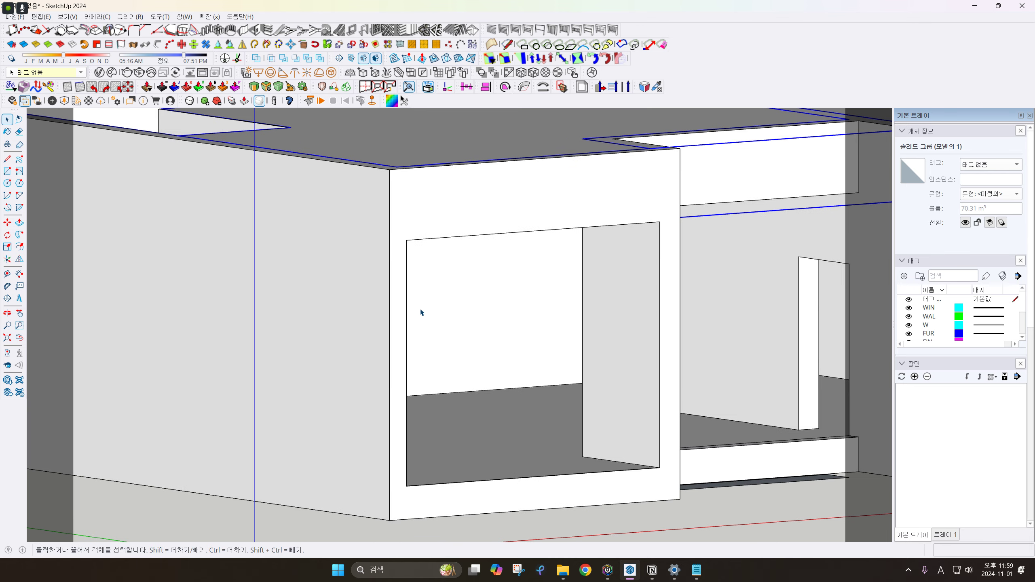
scroll(446, 320, down, 10)
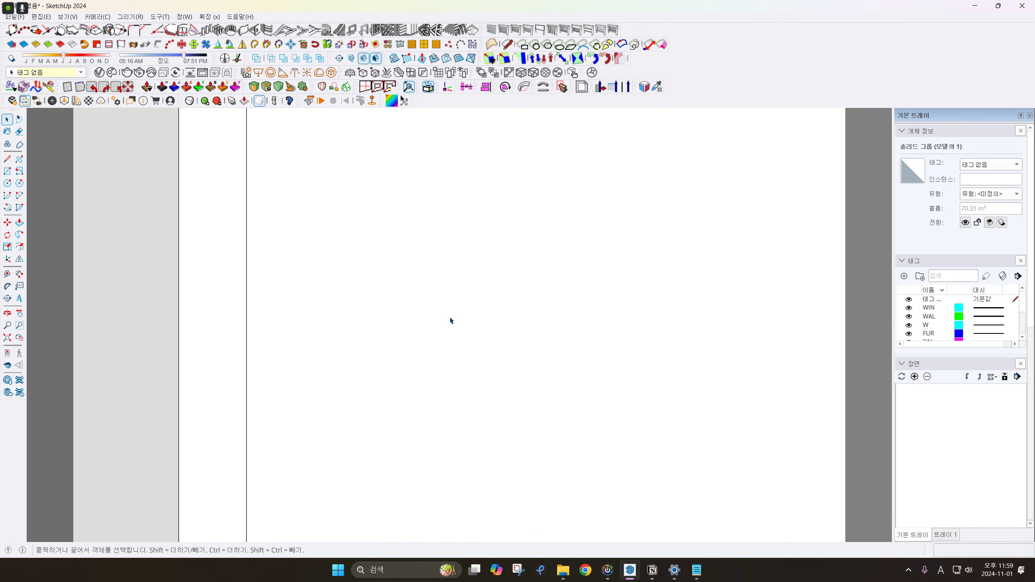
key(v)
scroll(468, 312, down, 10)
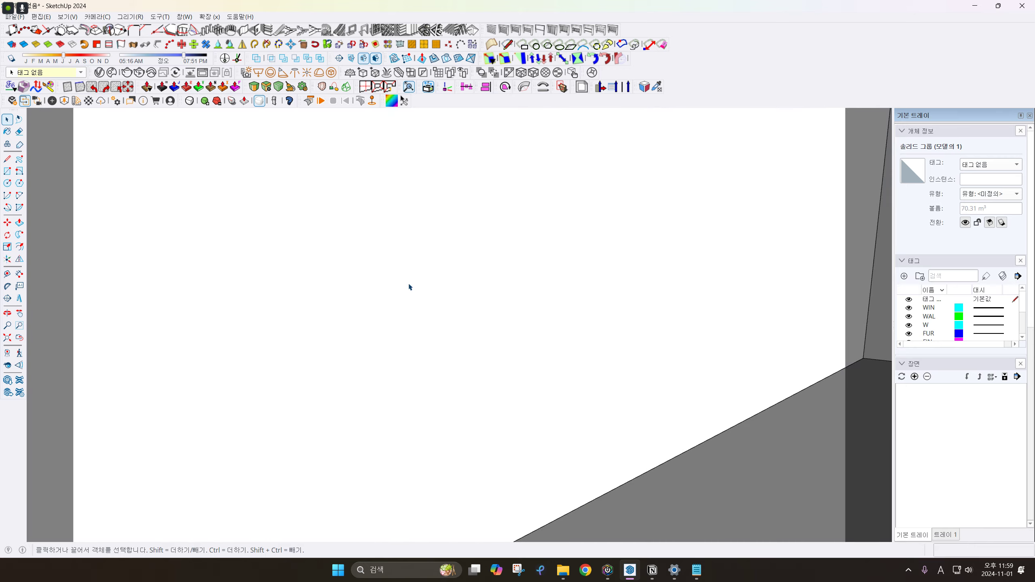
scroll(555, 301, up, 10)
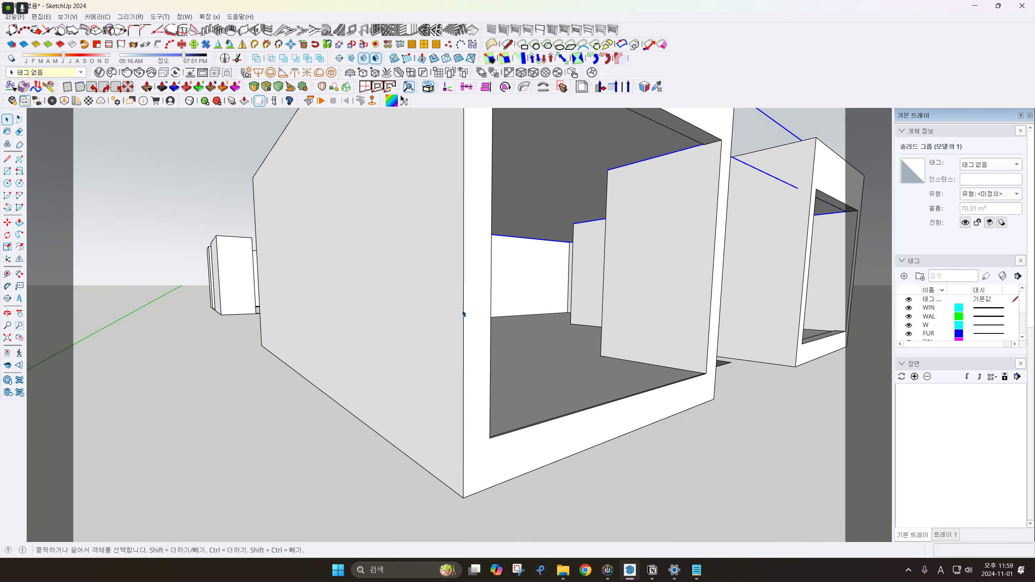
Examine the ceiling and the drop wall around the stair opening from inside the rooms
middle_drag(499, 273, 381, 263)
scroll(381, 263, up, 4)
middle_drag(549, 196, 426, 203)
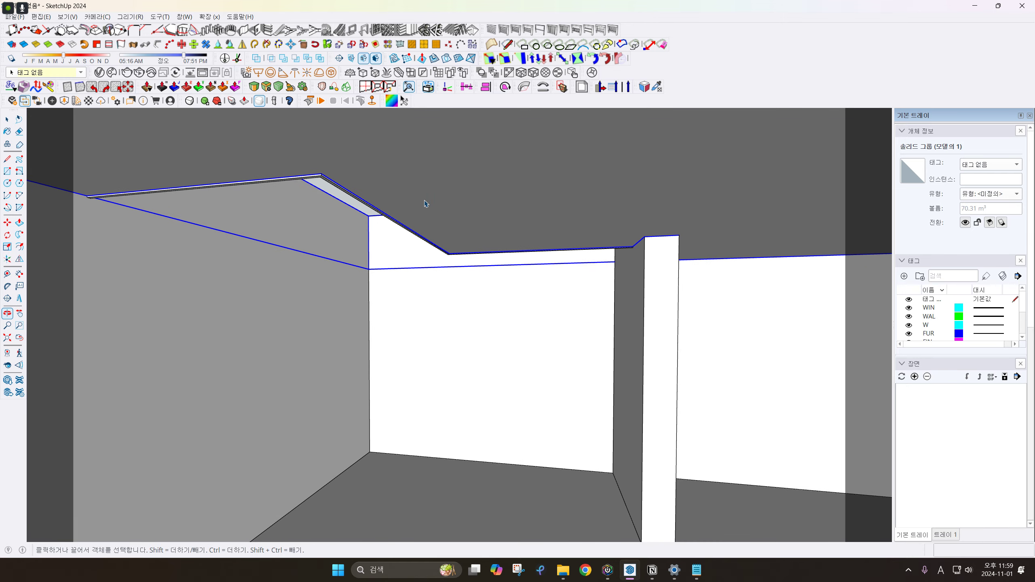
click(359, 211)
middle_drag(359, 211, 430, 202)
middle_drag(439, 159, 646, 448)
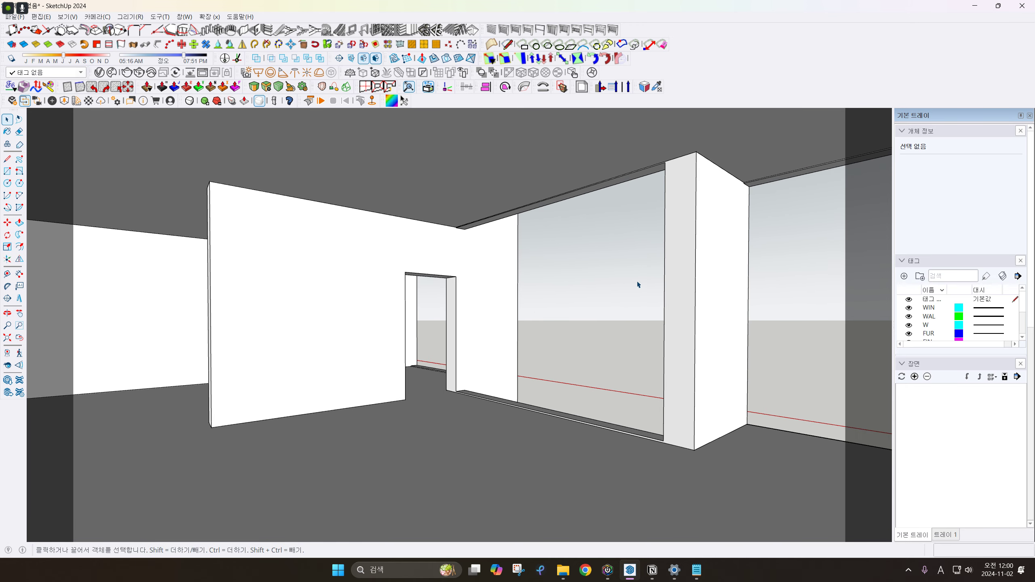
Inspect the door and window openings and where they meet the floor and ceiling from inside the rooms
middle_drag(611, 202, 538, 370)
scroll(541, 445, down, 2)
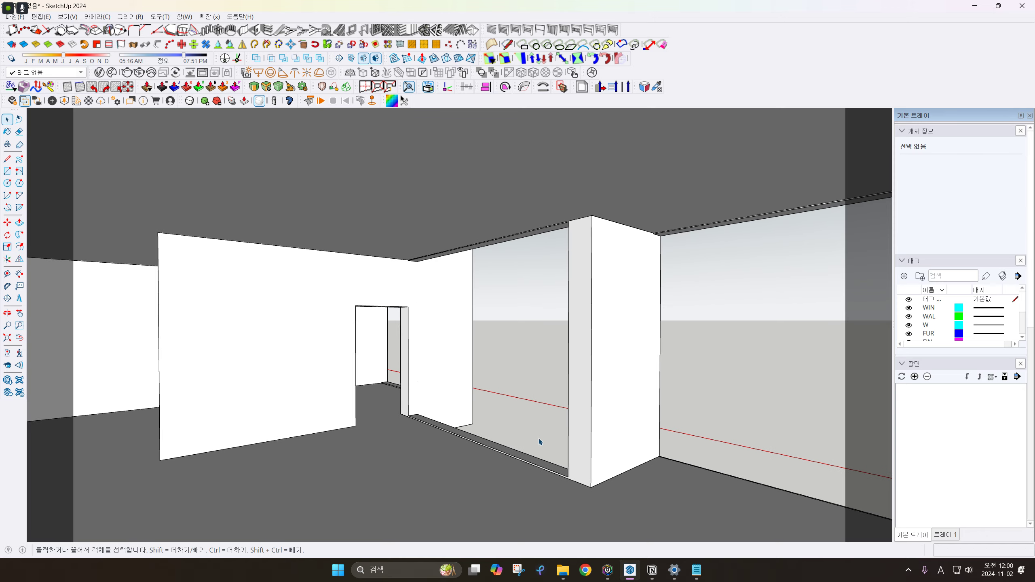
middle_drag(541, 442, 722, 423)
scroll(459, 406, up, 3)
scroll(459, 406, down, 3)
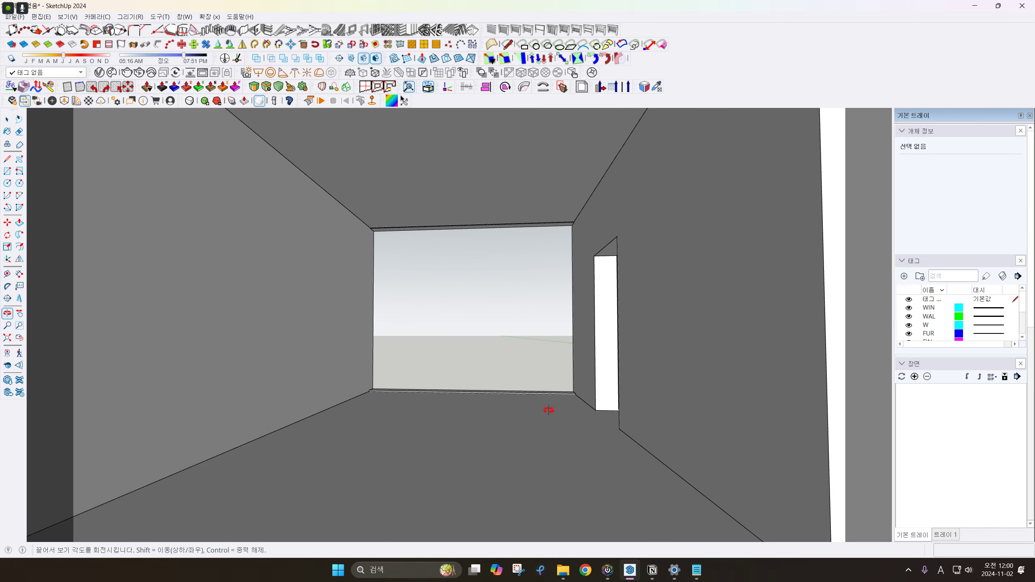
middle_drag(548, 412, 693, 437)
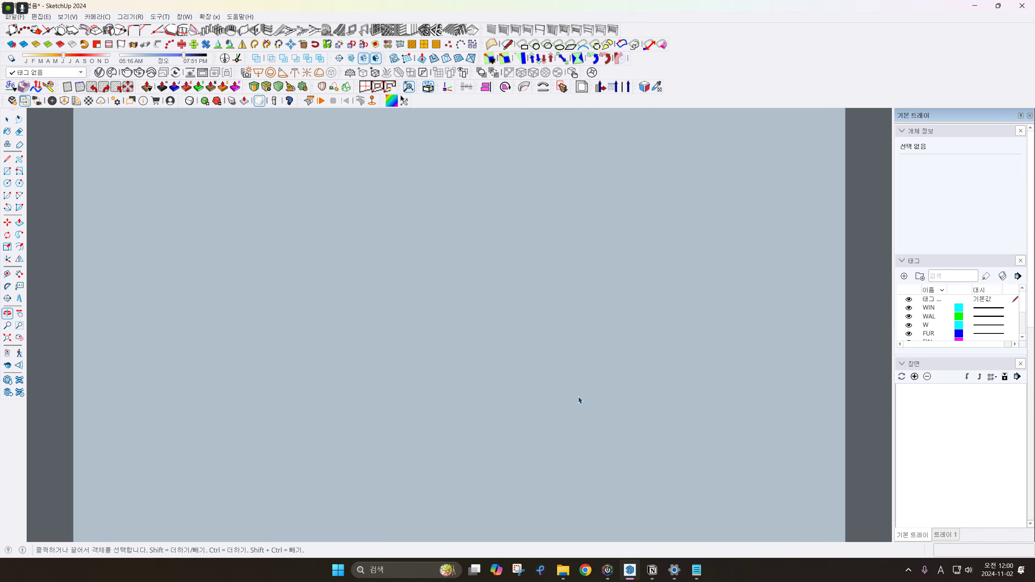
scroll(553, 374, up, 4)
middle_drag(557, 363, 548, 419)
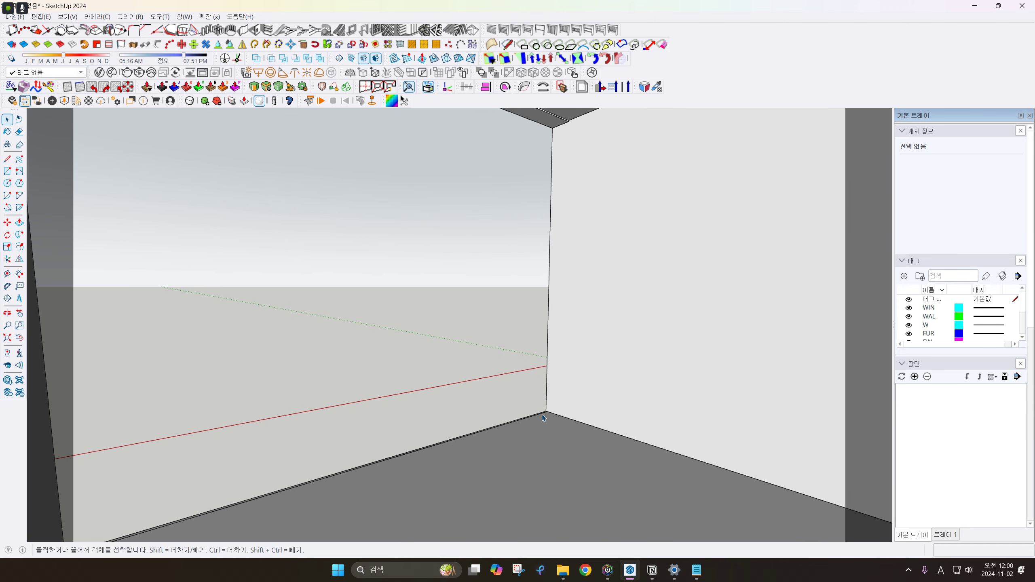
scroll(530, 405, down, 3)
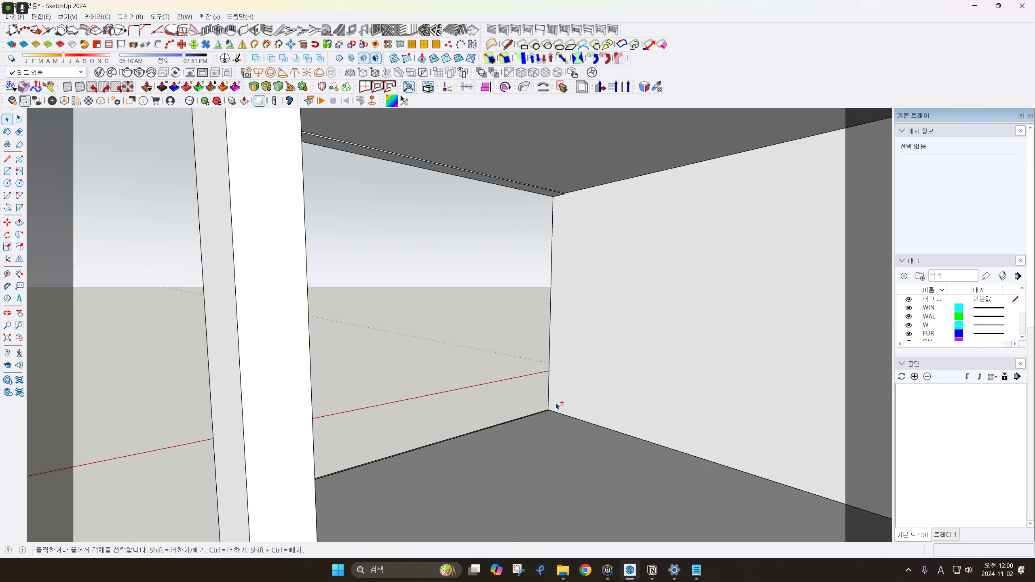
scroll(557, 196, up, 2)
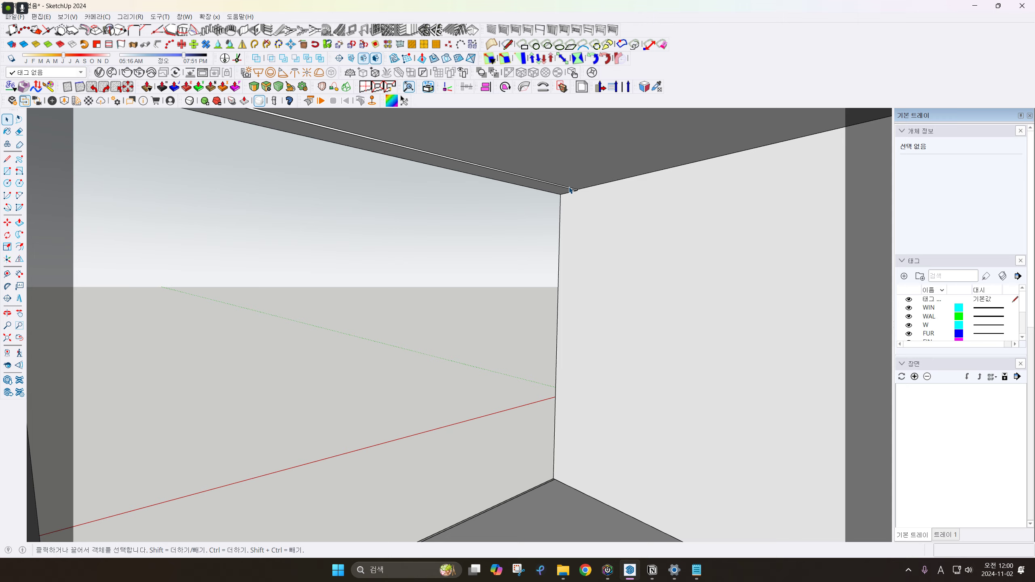
scroll(532, 235, down, 5)
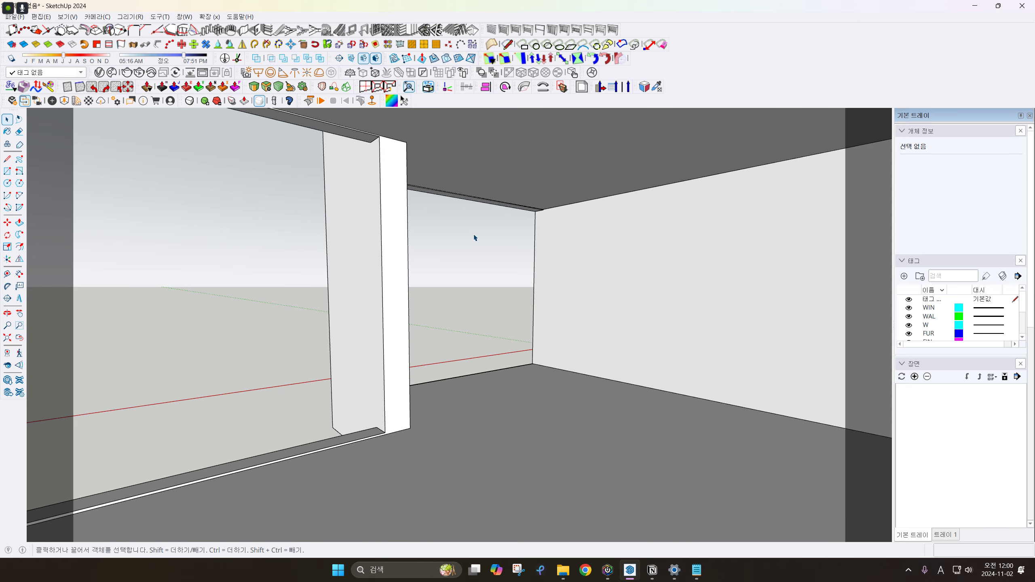
middle_drag(476, 238, 645, 256)
scroll(546, 261, down, 2)
middle_drag(547, 261, 666, 275)
scroll(443, 278, down, 8)
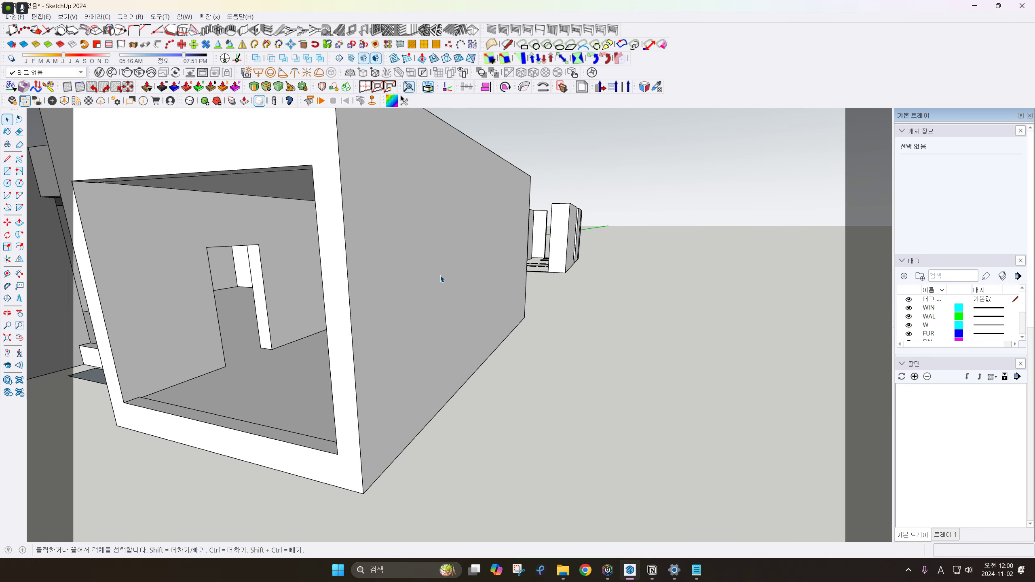
Open the neighbouring storey's wall group for editing and switch the camera to parallel projection
mouse_move(508, 290)
middle_down()
mouse_move(527, 304)
mouse_move(433, 311)
mouse_move(591, 289)
mouse_move(529, 307)
mouse_move(455, 300)
middle_up()
scroll(433, 285, down, 3)
scroll(512, 191, up, 5)
middle_drag(540, 270, 391, 313)
click(387, 304)
scroll(379, 296, up, 4)
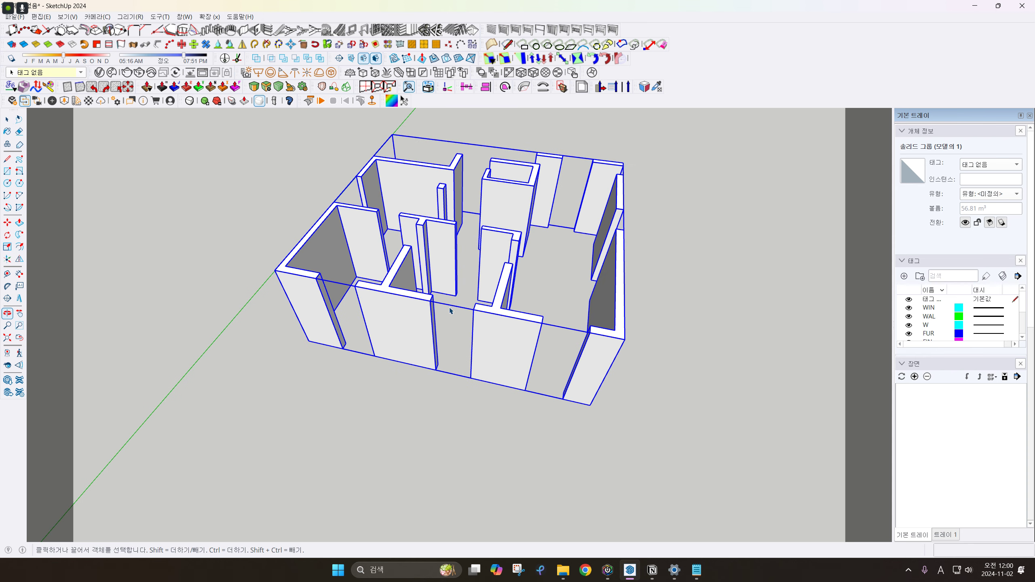
scroll(398, 314, up, 3)
scroll(324, 363, up, 2)
key(r)
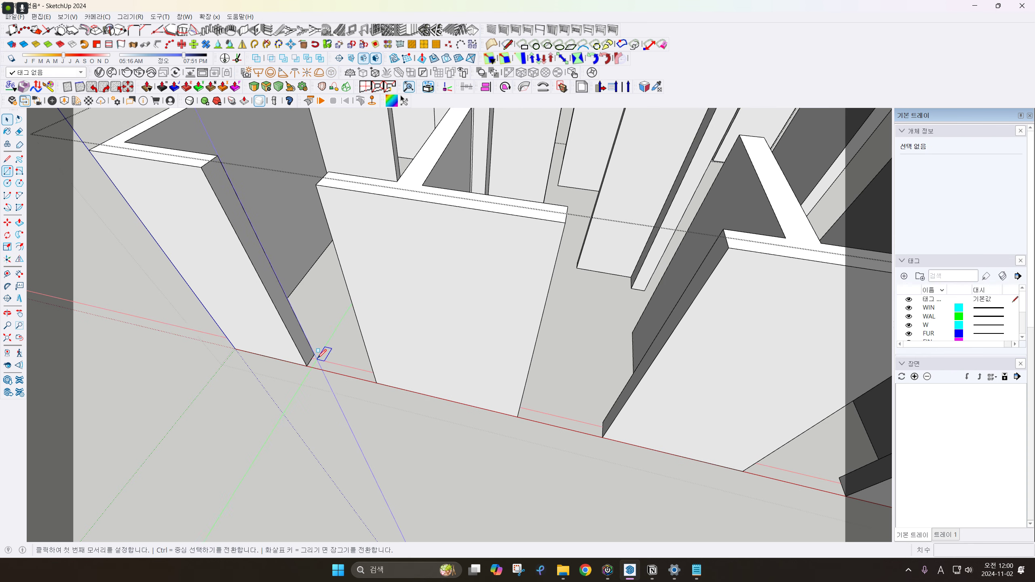
click(313, 365)
key(space)
key(v)
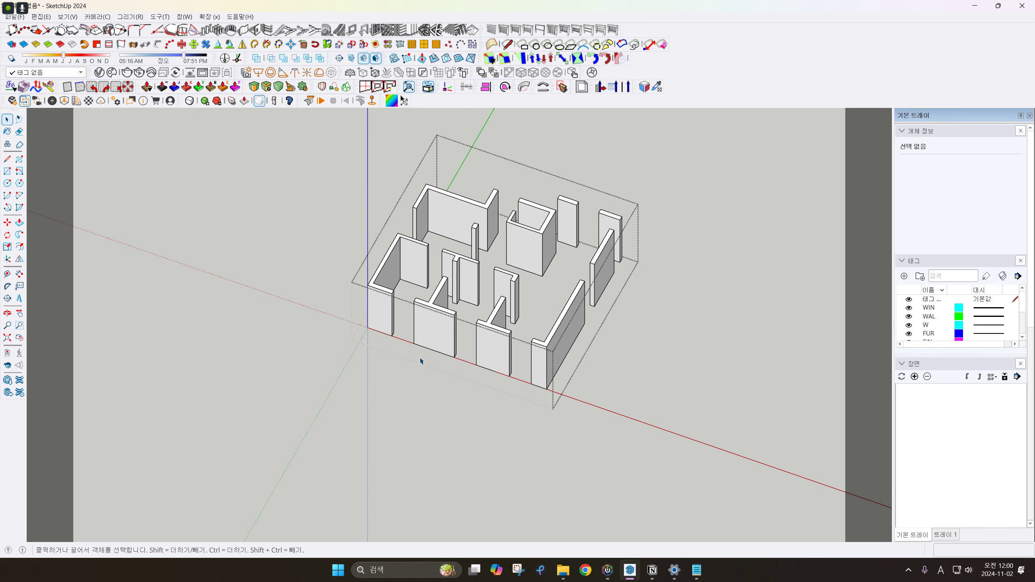
Draw 1500 × 300 mm rectangles at the base of the three openings in the front wall
scroll(385, 341, up, 4)
key(r)
click(381, 322)
click(433, 350)
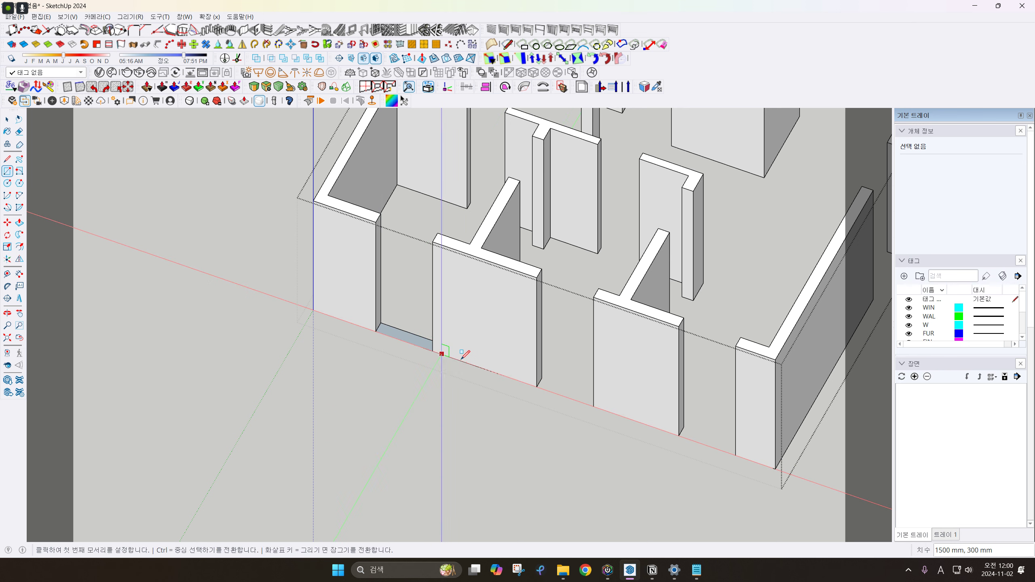
click(594, 406)
shift+middle_drag(614, 411, 433, 370)
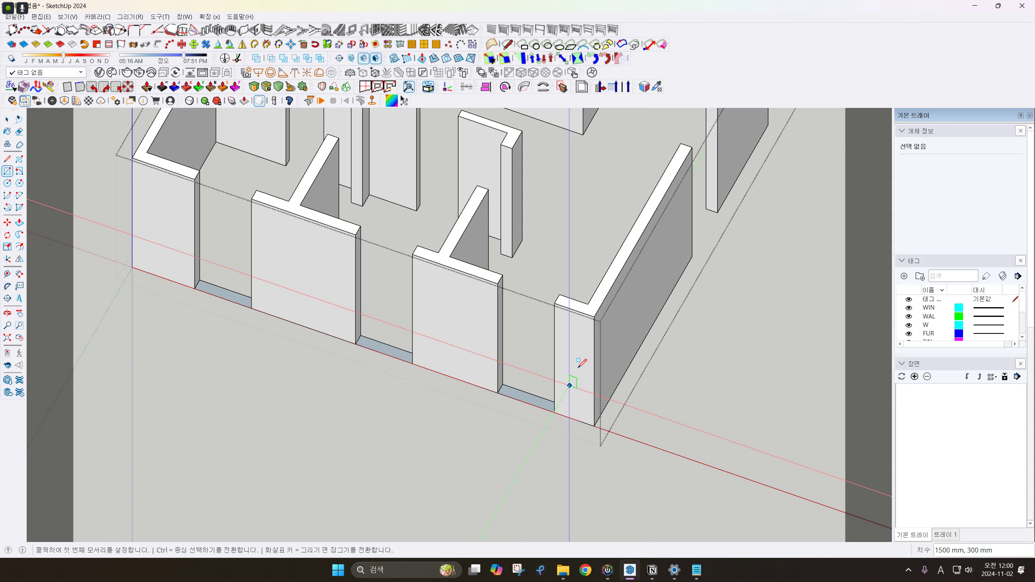
Draw base rectangles across the opening in the side wall and across the first opening in the rear wall
middle_drag(574, 381, 539, 342)
click(515, 335)
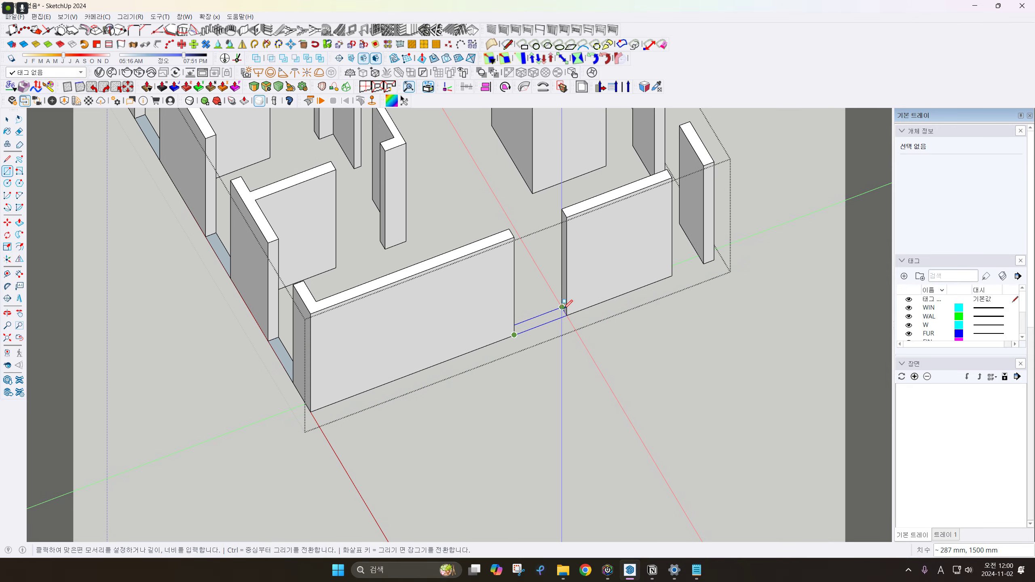
click(562, 307)
shift+middle_drag(725, 292, 563, 347)
middle_drag(562, 346, 391, 347)
scroll(561, 348, up, 2)
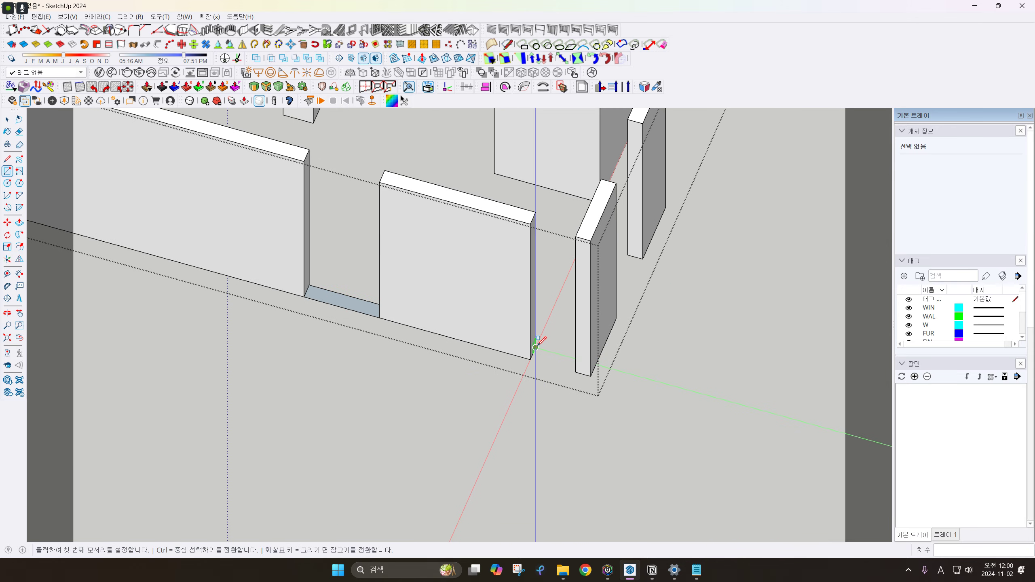
middle_drag(668, 369, 184, 373)
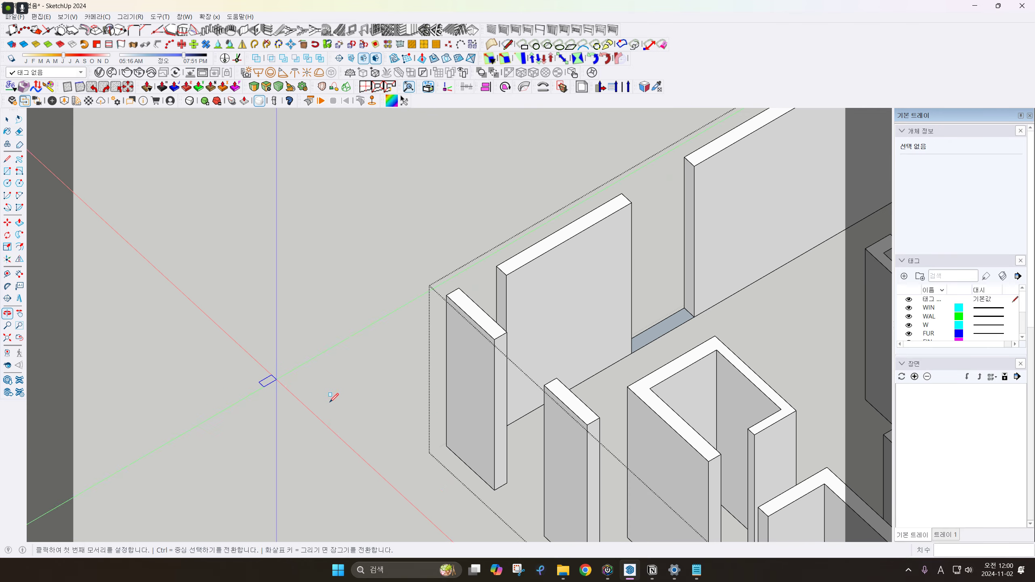
shift+middle_drag(555, 480, 495, 318)
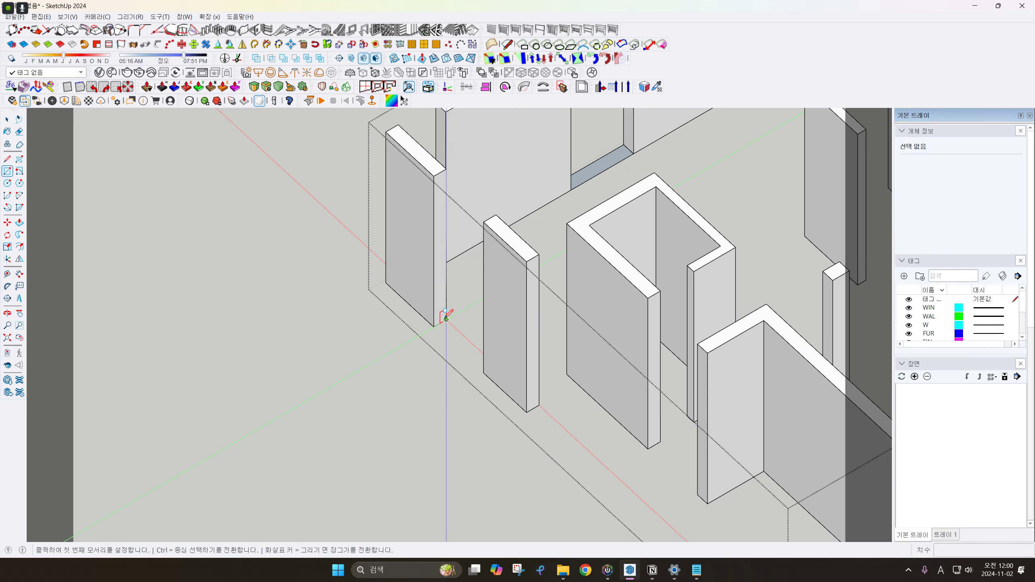
click(483, 373)
shift+middle_drag(534, 417, 417, 290)
scroll(418, 289, down, 4)
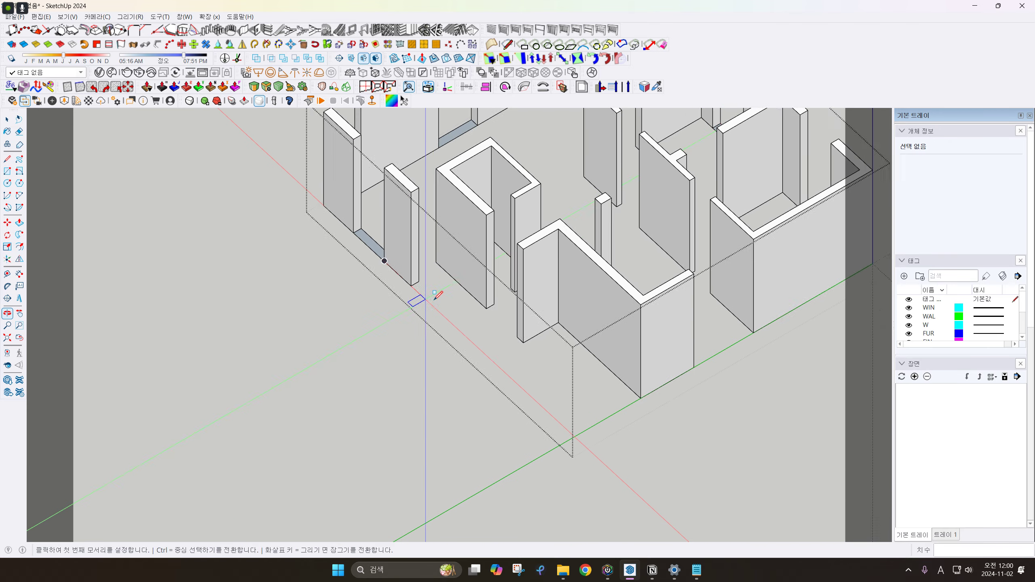
key(space)
key(r)
key(l)
click(420, 283)
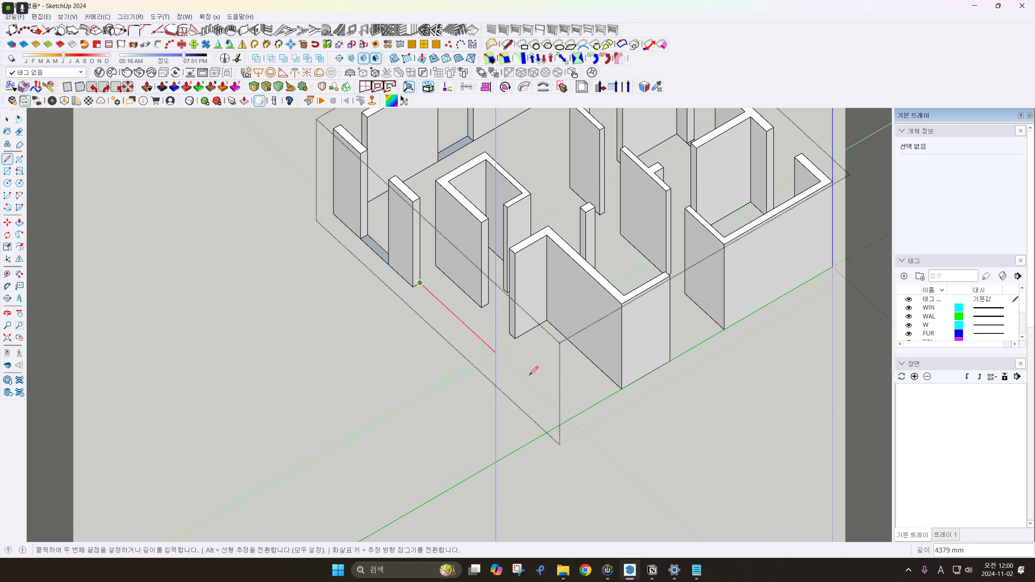
click(546, 409)
key(space)
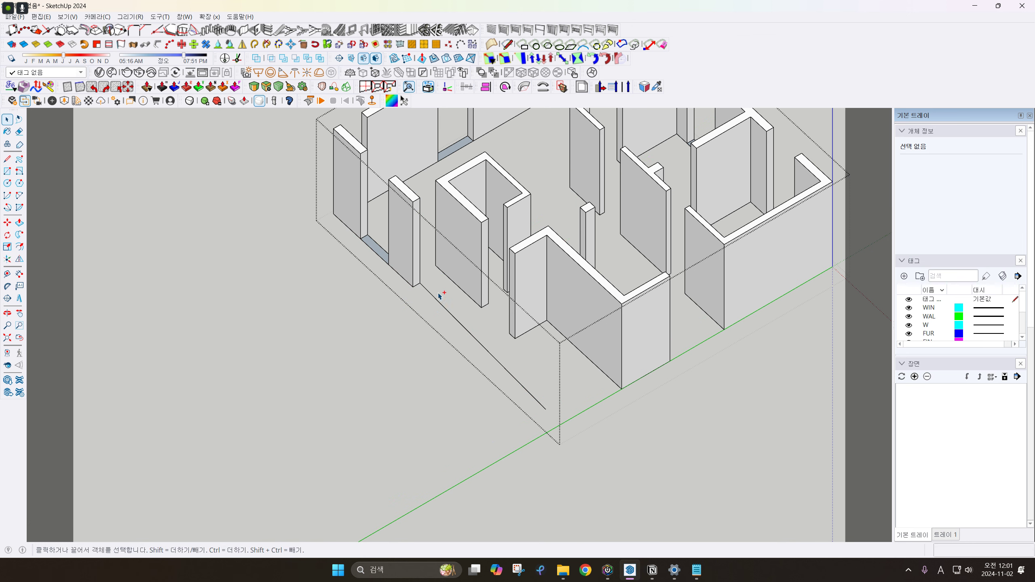
Draw parallel base edge lines from the rear wall's end and from the adjoining wall's end so they cross at the open corner
key(l)
click(420, 283)
key(space)
key(l)
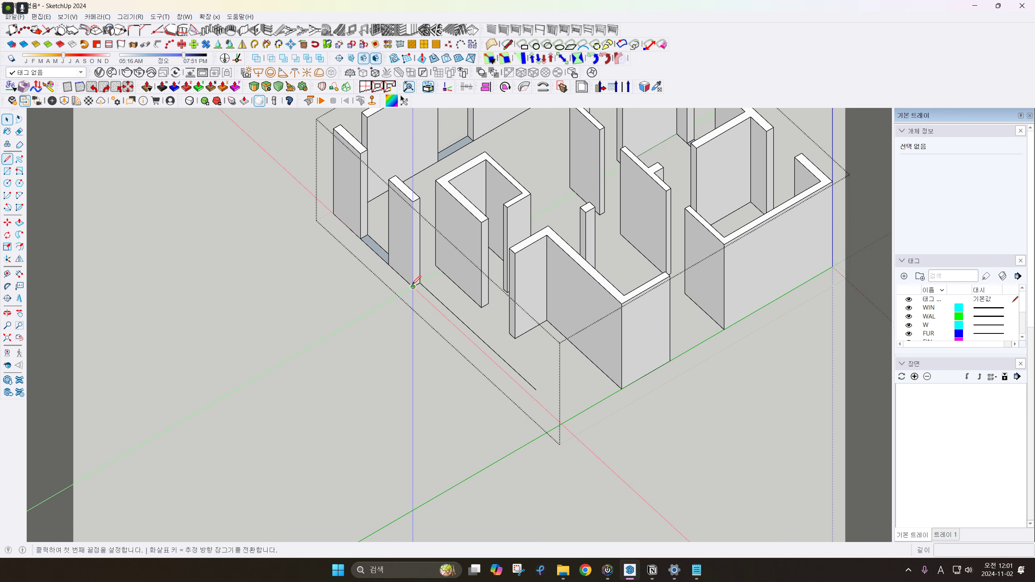
click(413, 287)
click(523, 387)
key(space)
click(515, 338)
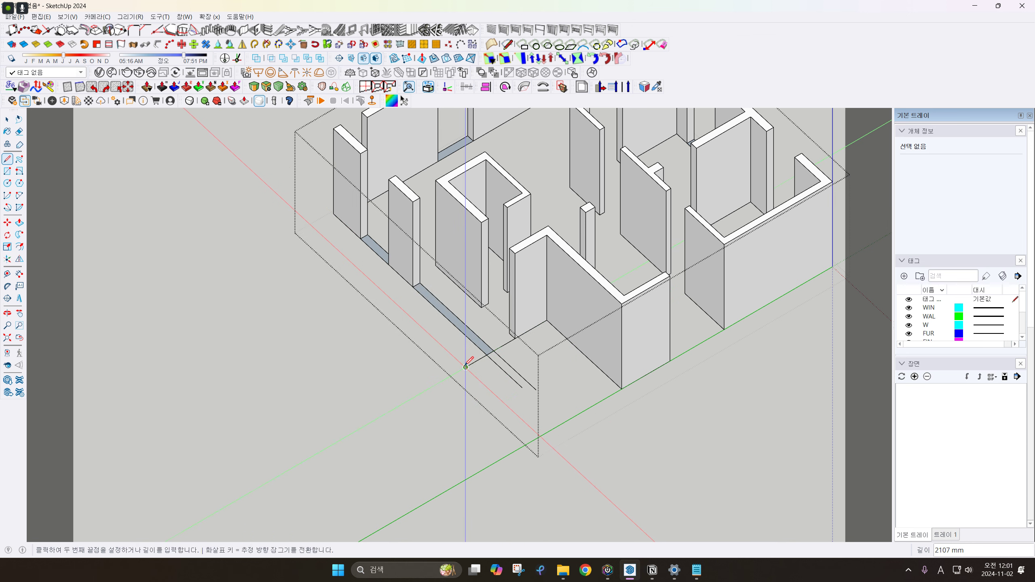
Erase the line ends that overshoot the open corner of the rear wall's base outline
scroll(512, 338, up, 2)
key(e)
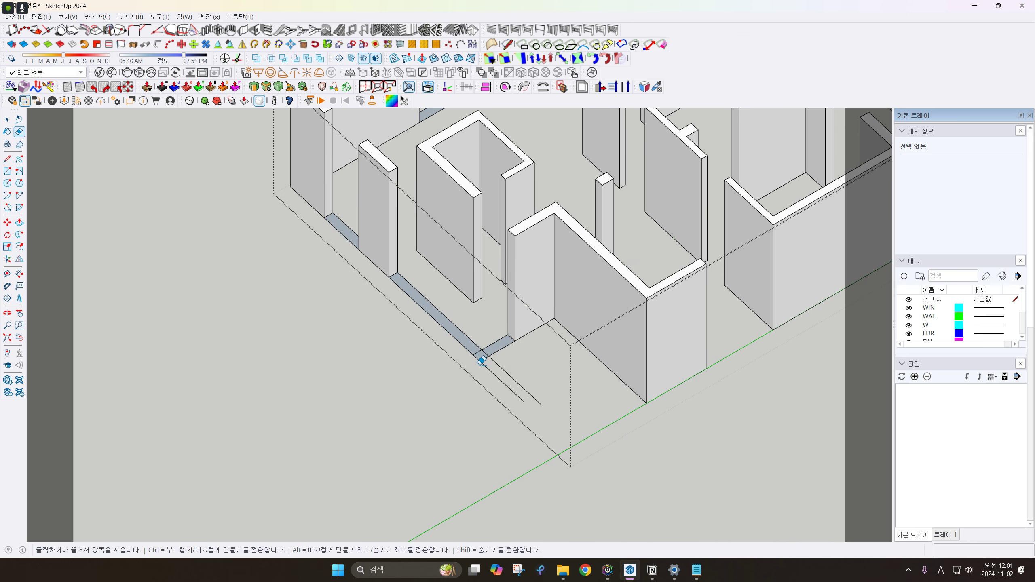
scroll(485, 351, up, 2)
drag(514, 369, 496, 385)
scroll(551, 339, down, 3)
Pull up the base rectangle in the first front wall opening with Push/Pull
mouse_move(587, 326)
middle_down()
mouse_move(414, 354)
mouse_move(363, 341)
mouse_move(484, 378)
mouse_move(455, 376)
mouse_move(321, 313)
mouse_move(381, 293)
mouse_move(335, 254)
mouse_move(301, 268)
middle_up()
key(space)
scroll(301, 268, up, 3)
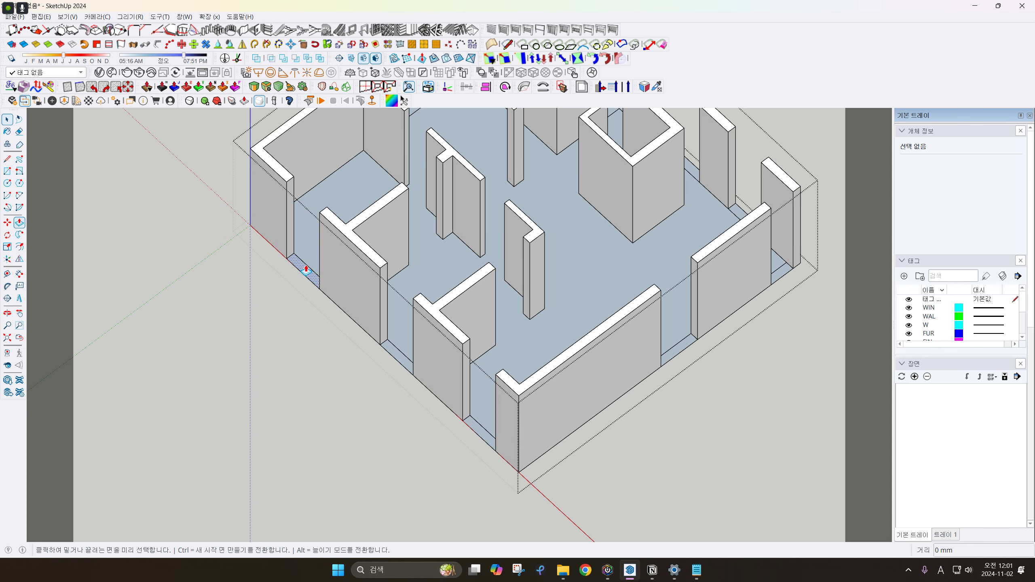
click(306, 270)
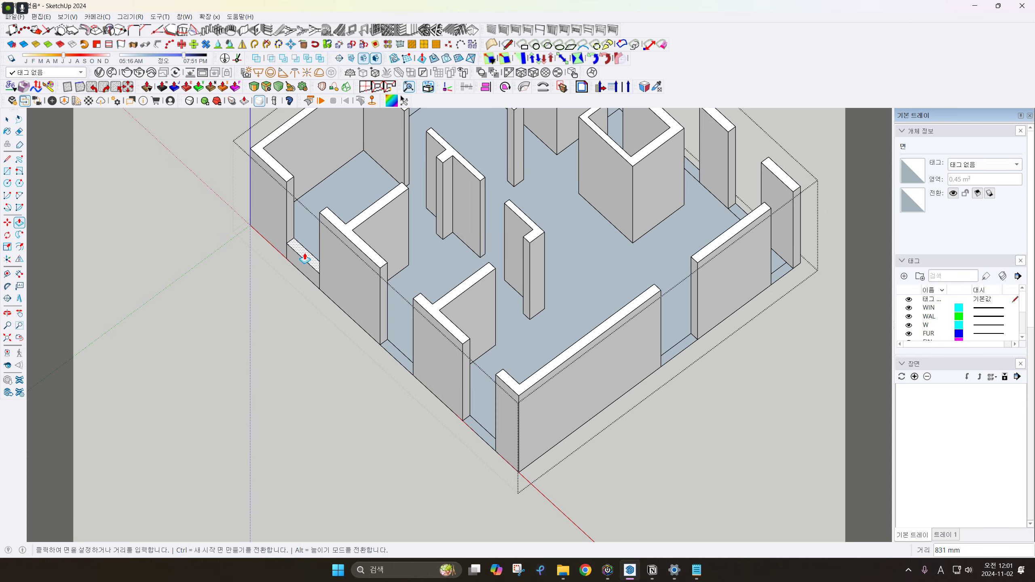
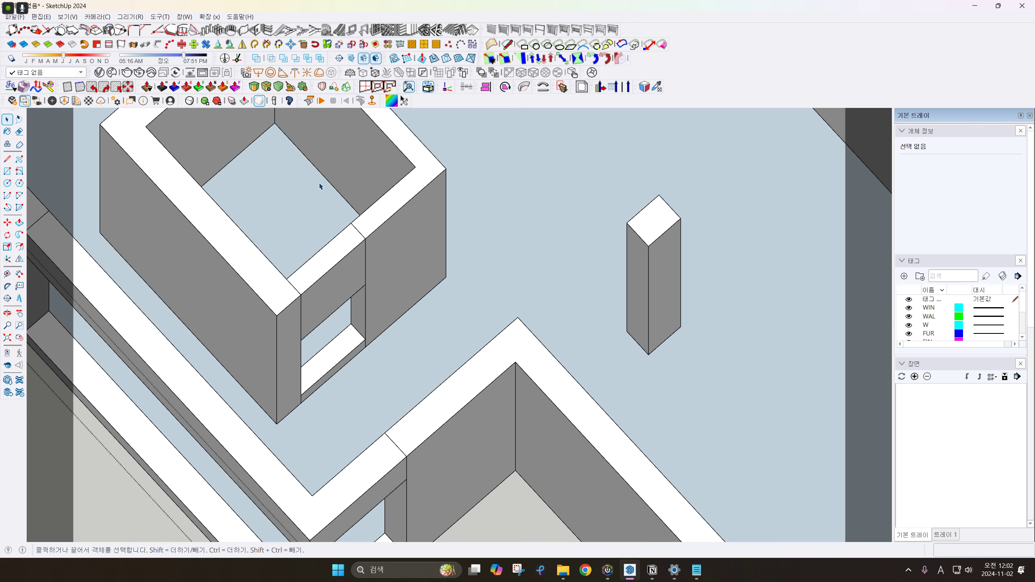
Push the outer face of the bathroom doorway's threshold inward 200 mm
mouse_move(320, 187)
middle_down()
mouse_move(289, 224)
mouse_move(365, 248)
mouse_move(324, 189)
middle_up()
scroll(387, 267, up, 2)
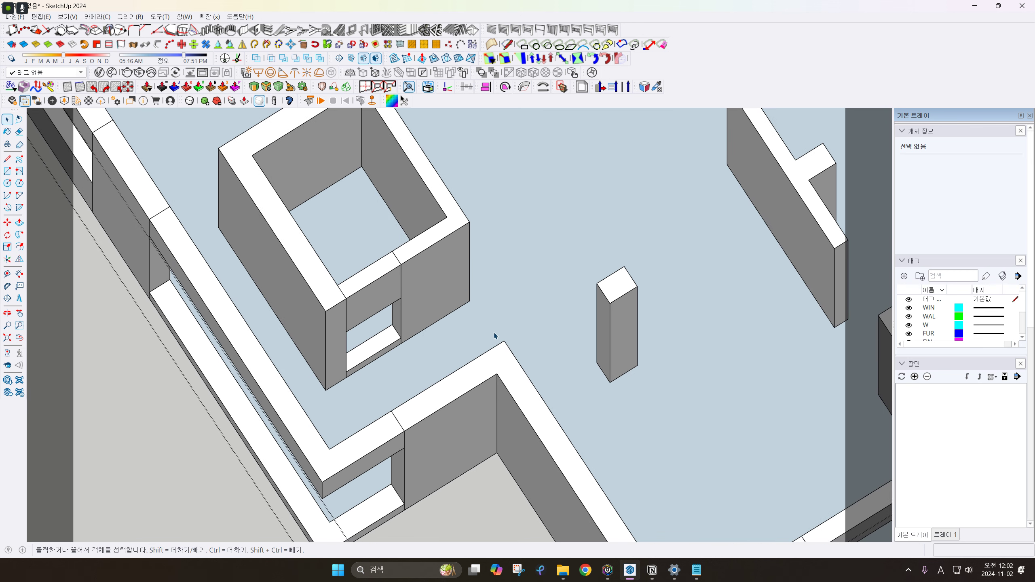
scroll(509, 287, down, 2)
scroll(497, 310, up, 1)
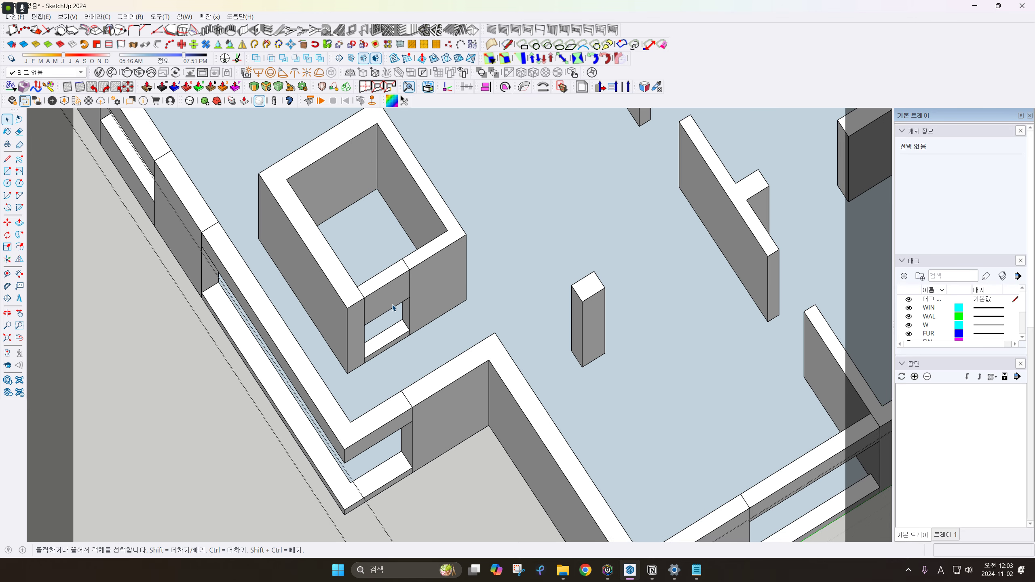
scroll(395, 343, up, 5)
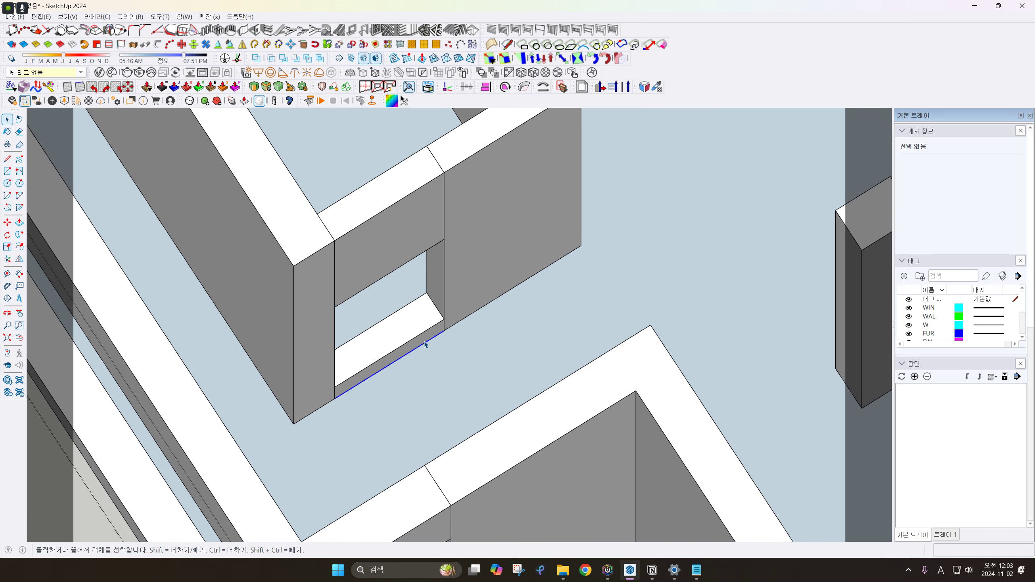
click(424, 342)
scroll(426, 341, up, 1)
click(430, 338)
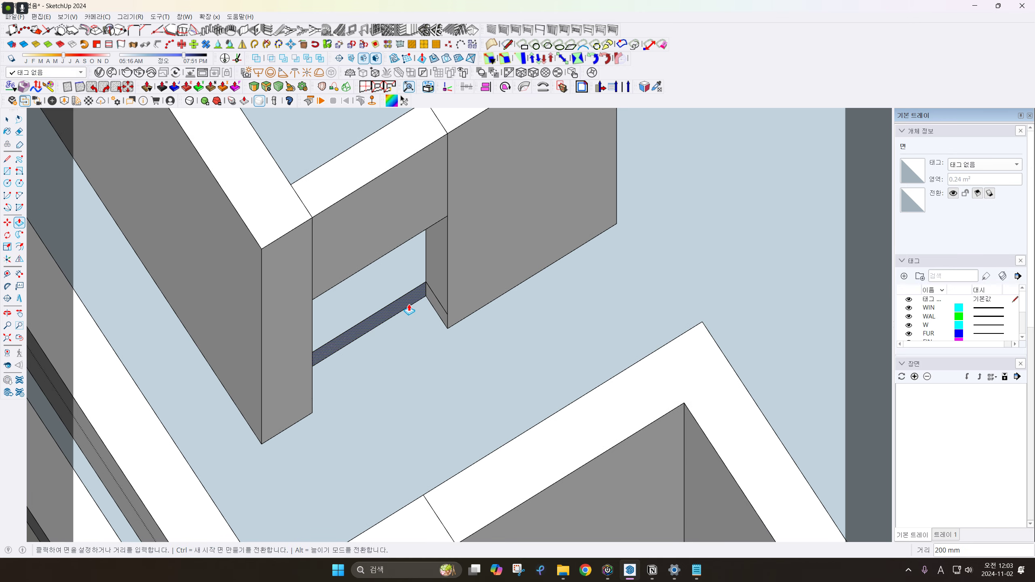
click(410, 310)
Examine the bathroom doorway's threshold from several angles against the door lines and fixtures of the floor plan
middle_drag(411, 319, 367, 373)
scroll(368, 359, up, 4)
scroll(364, 252, down, 4)
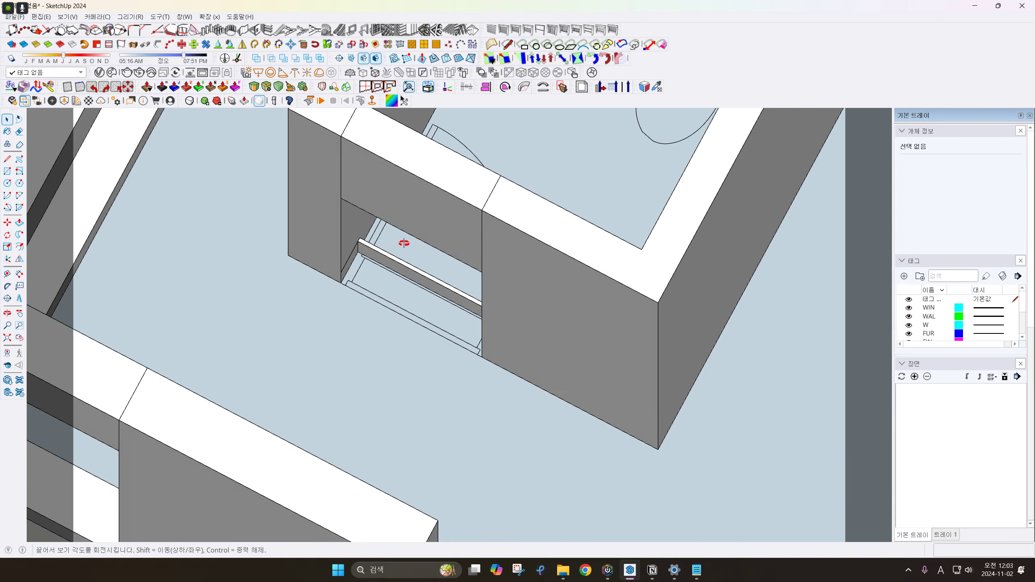
middle_drag(405, 238, 494, 335)
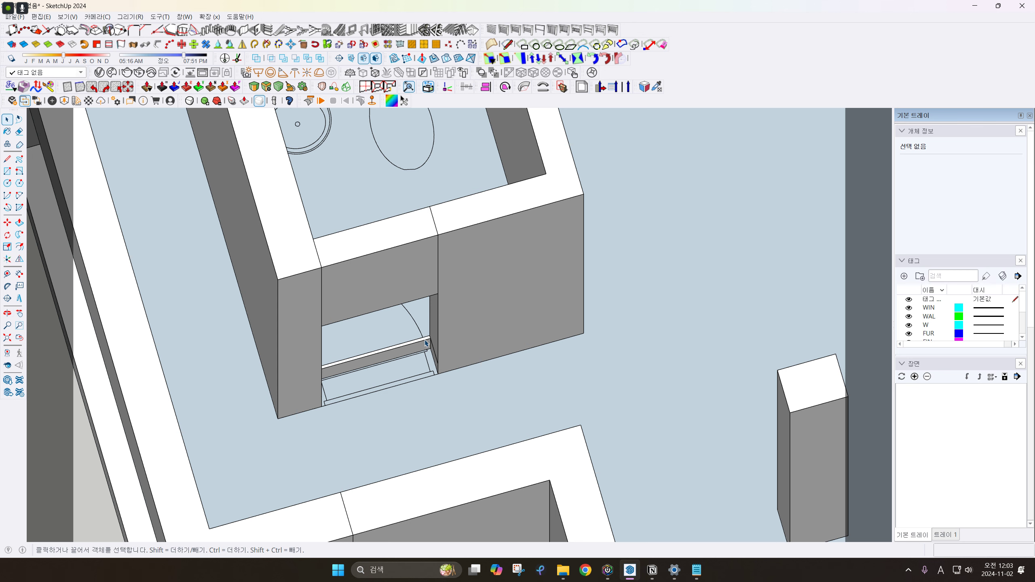
scroll(412, 353, down, 5)
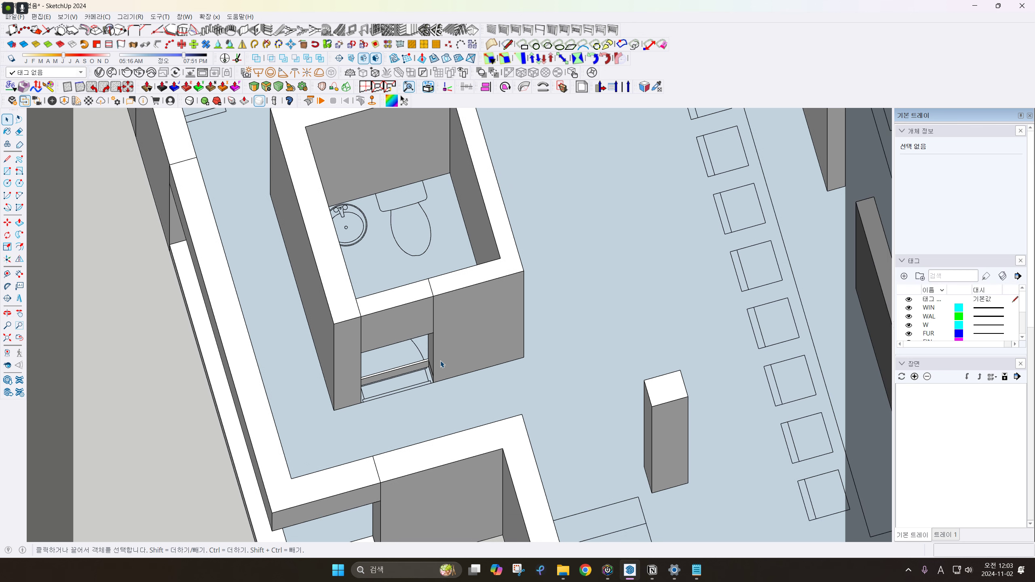
scroll(435, 263, up, 2)
scroll(404, 386, up, 2)
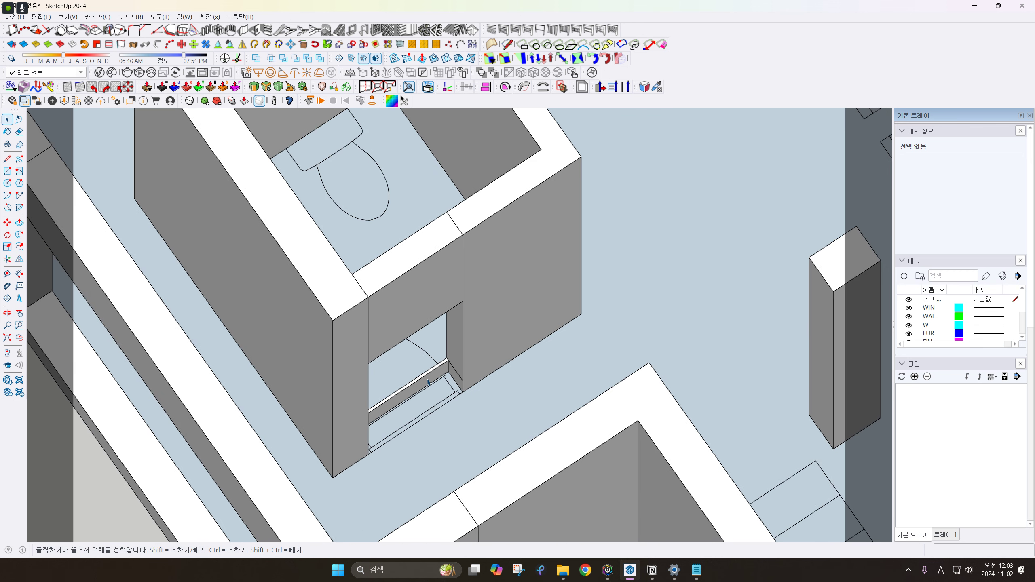
scroll(449, 367, down, 3)
middle_drag(465, 358, 499, 370)
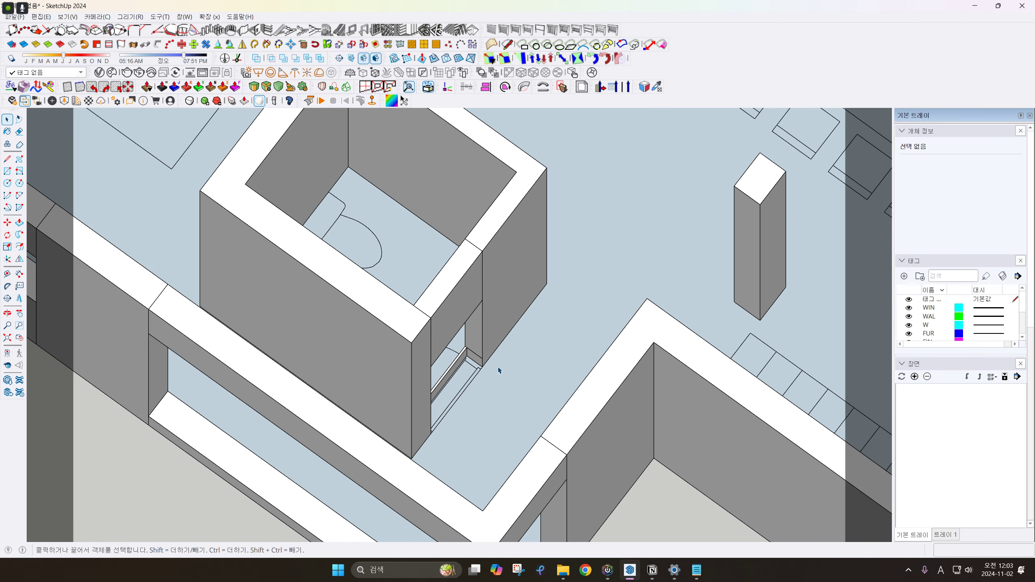
scroll(465, 359, up, 3)
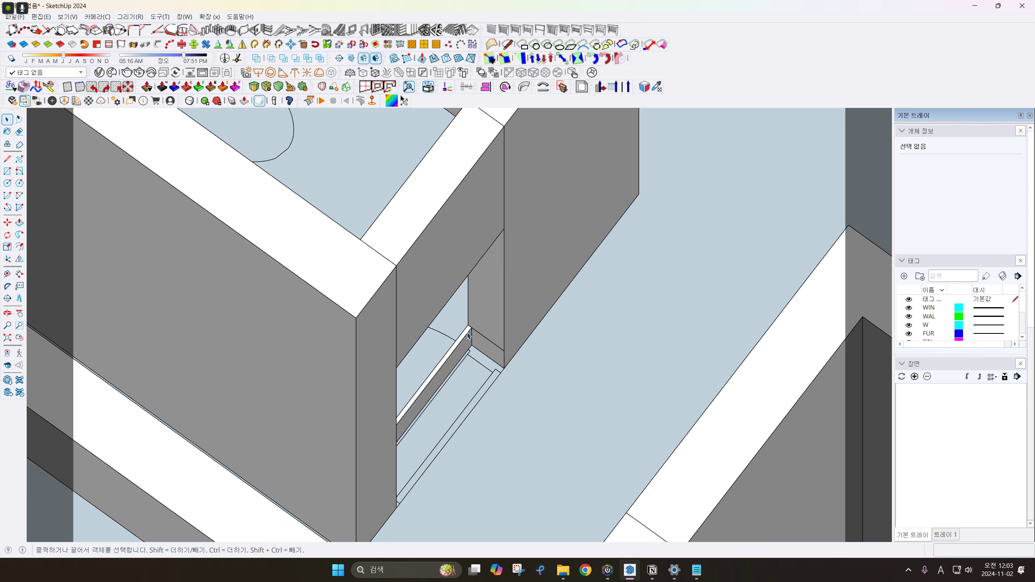
scroll(463, 339, down, 5)
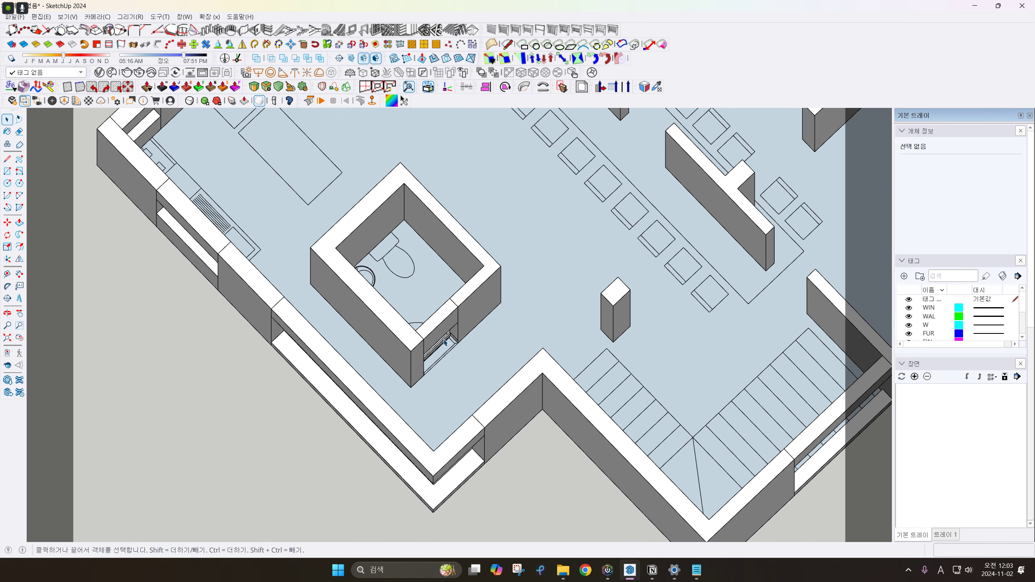
shift+middle_drag(585, 289, 595, 289)
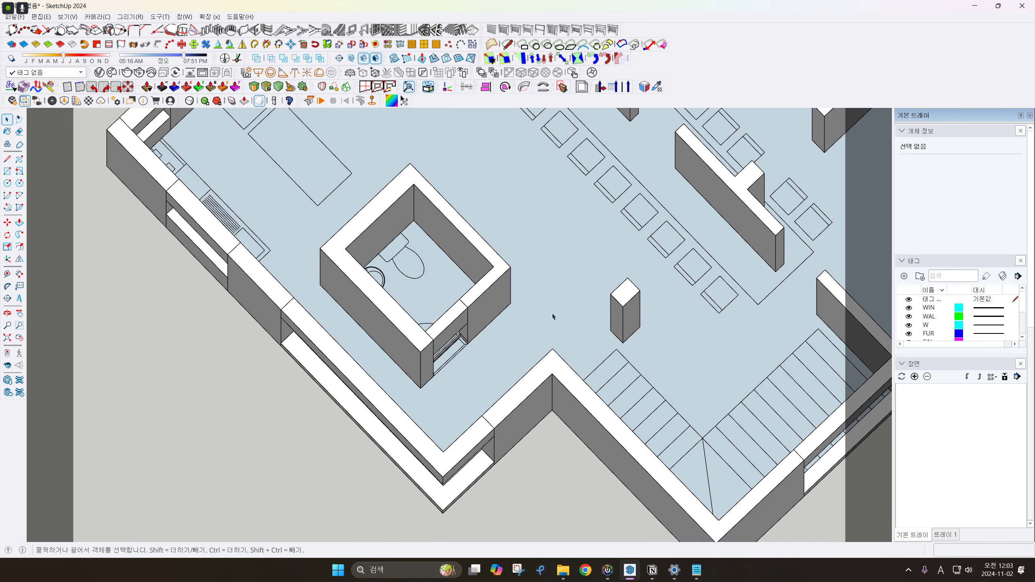
scroll(444, 365, up, 4)
shift+middle_drag(449, 358, 499, 325)
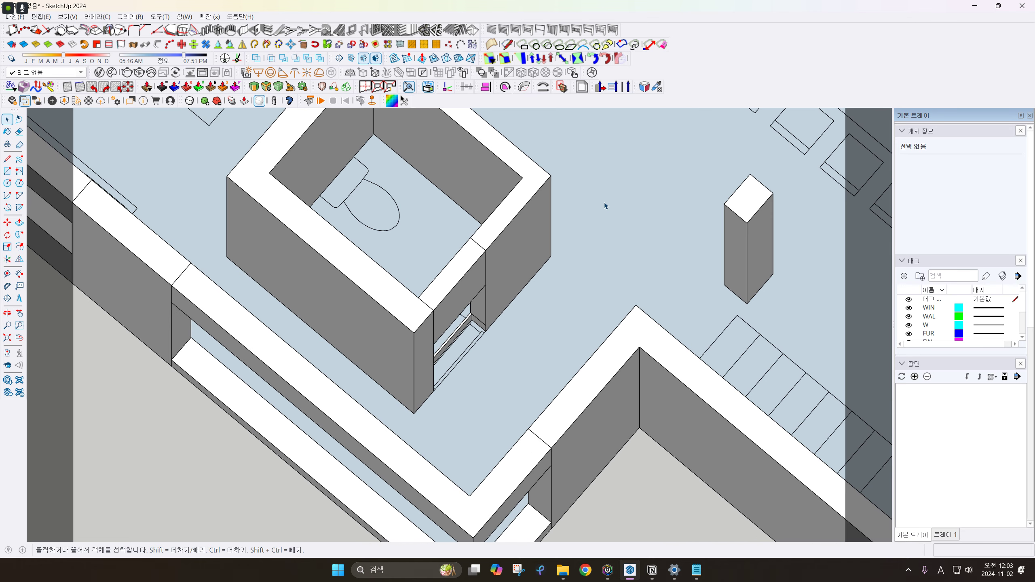
scroll(606, 206, down, 2)
scroll(485, 333, down, 3)
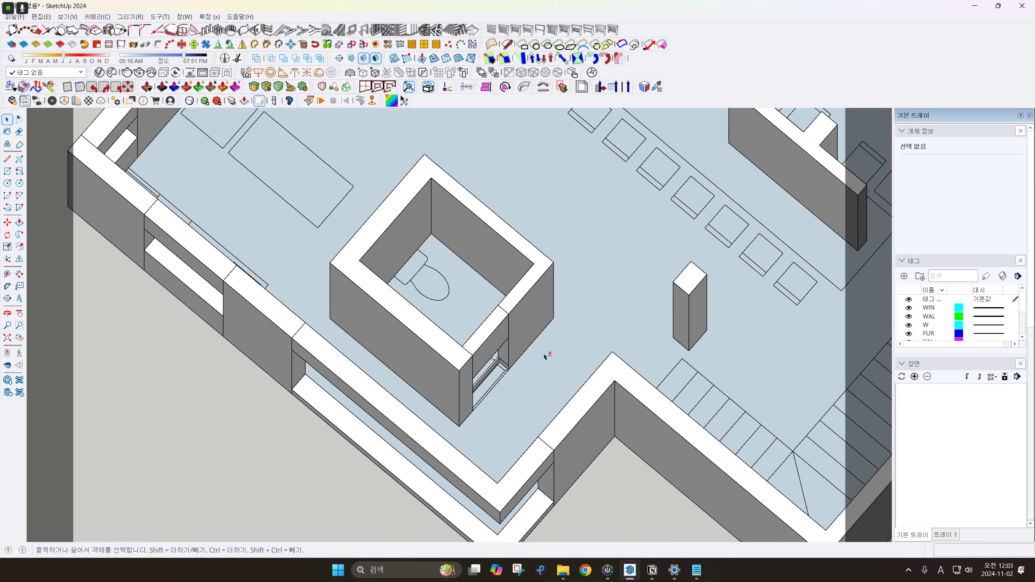
middle_drag(546, 353, 539, 332)
scroll(542, 316, up, 2)
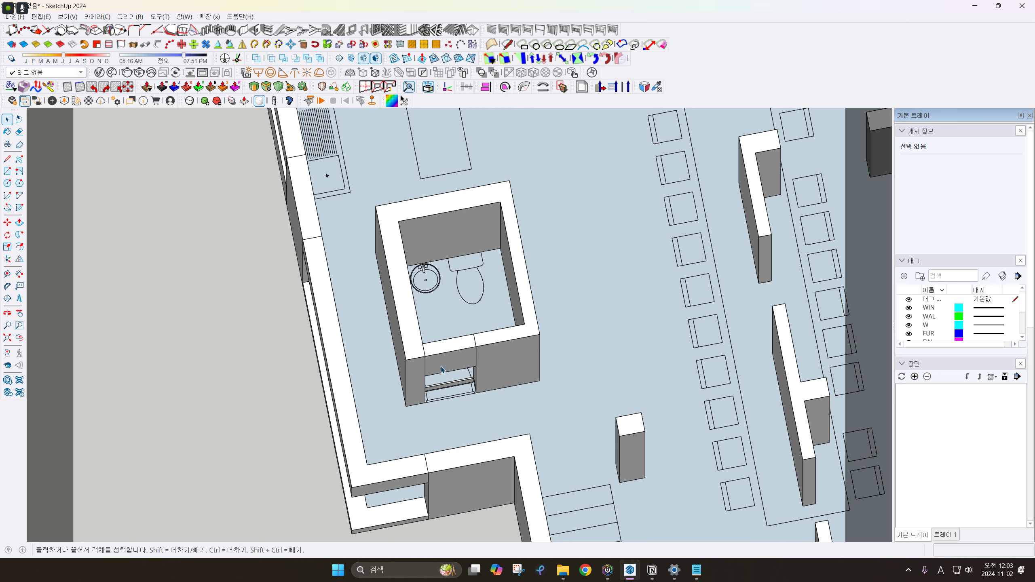
scroll(452, 385, up, 3)
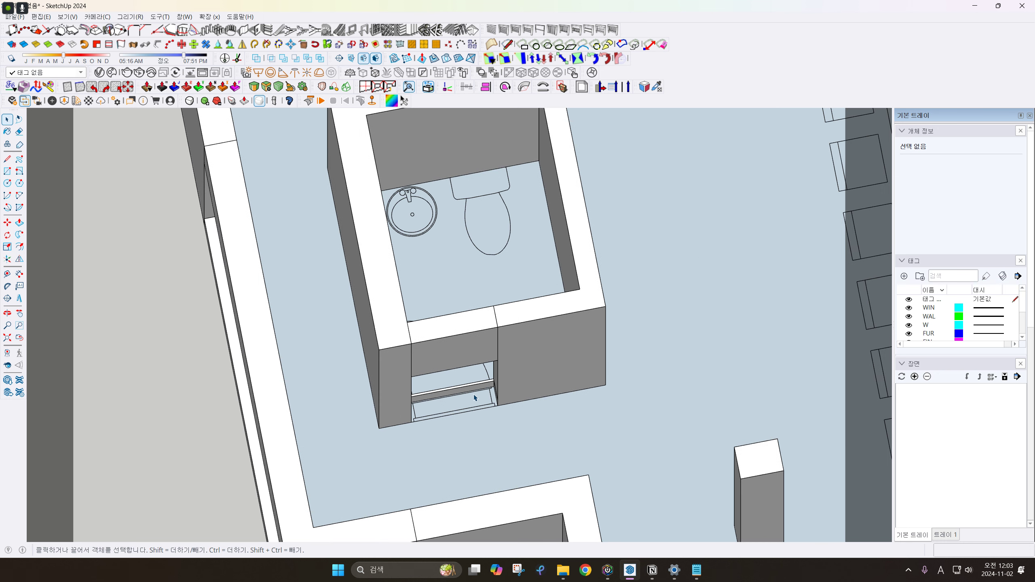
middle_drag(480, 386, 563, 370)
scroll(489, 376, down, 4)
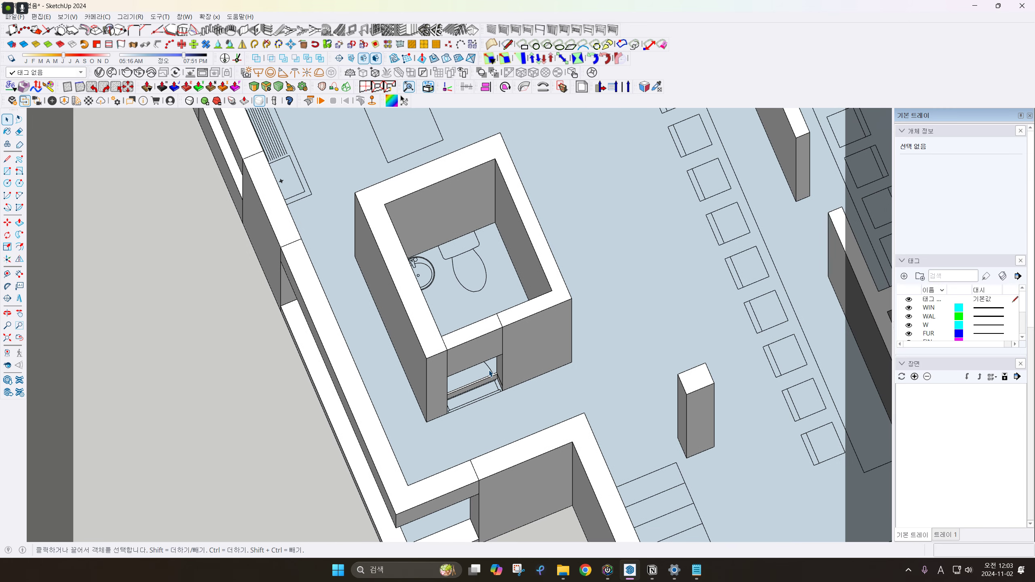
Hide the floor plan and draw rectangles across the two door openings along the long interior partition, level with the wall tops
shift+middle_drag(491, 375, 322, 363)
scroll(438, 362, down, 3)
click(492, 370)
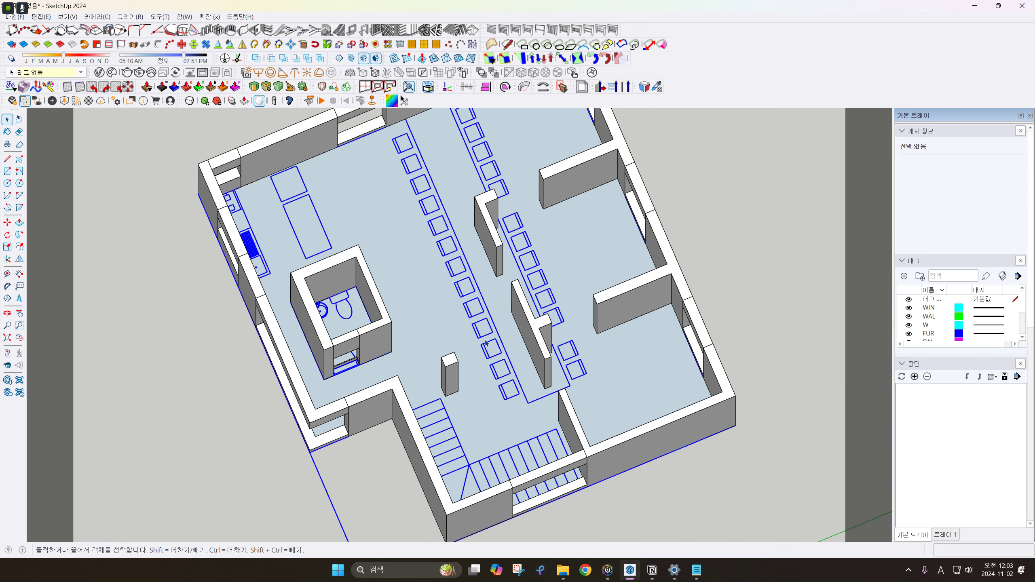
key(Delete)
key(r)
scroll(555, 370, up, 2)
click(550, 352)
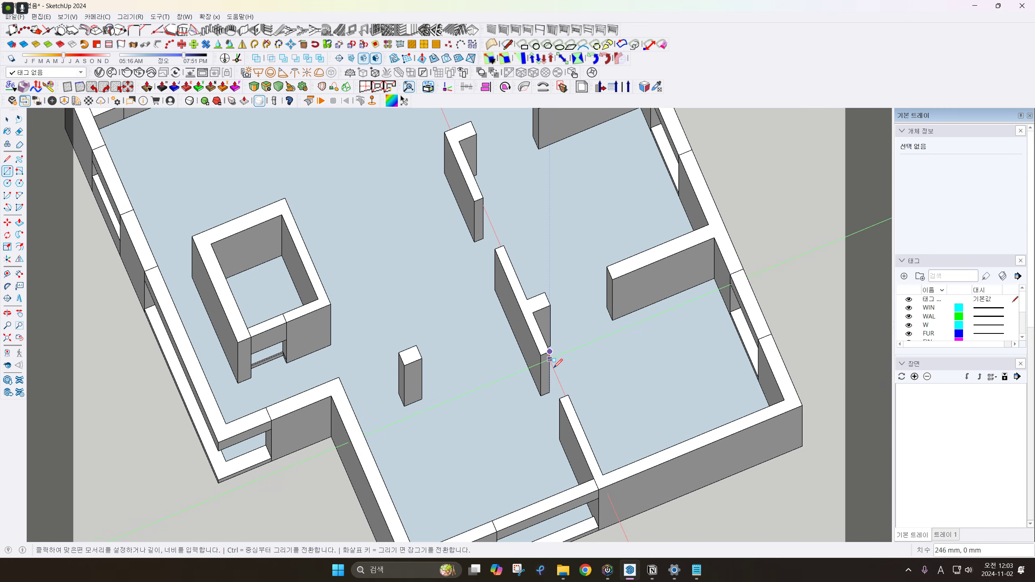
click(564, 394)
click(483, 198)
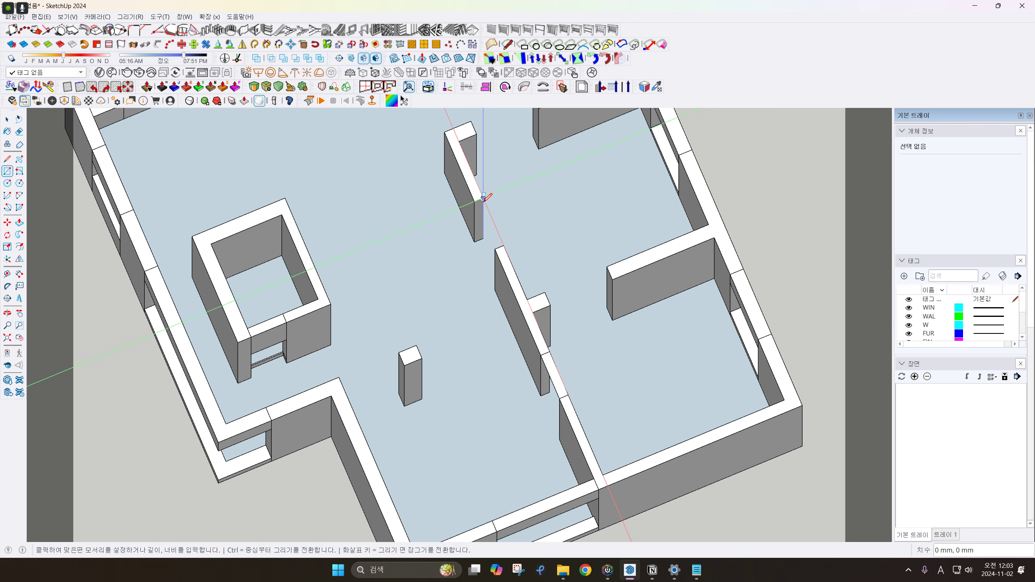
click(495, 249)
Draw rectangles bridging the gaps between the long partition and the ends of the two cross walls at wall-top height
shift+middle_drag(499, 223, 468, 302)
key(space)
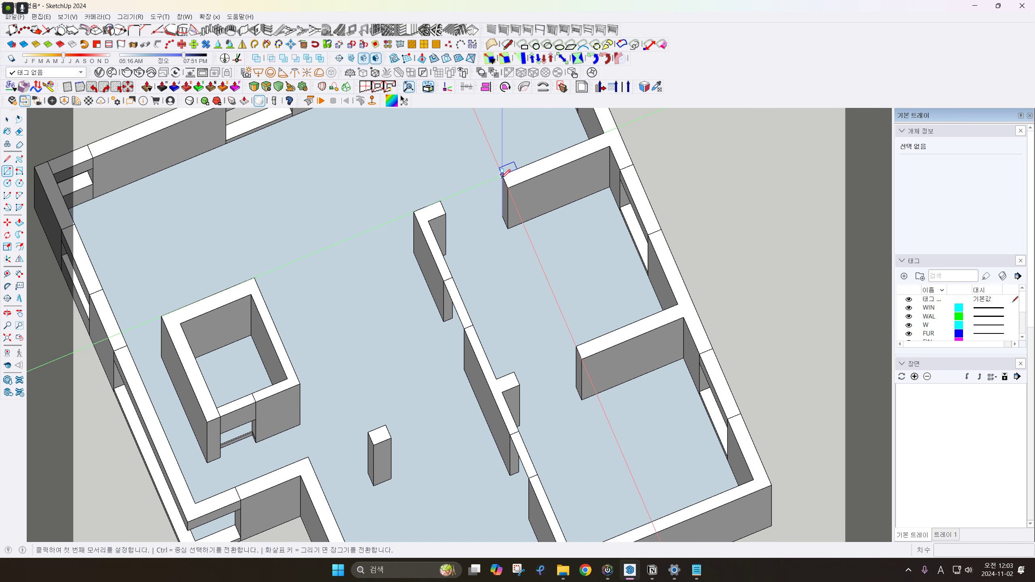
click(502, 175)
click(444, 212)
click(576, 345)
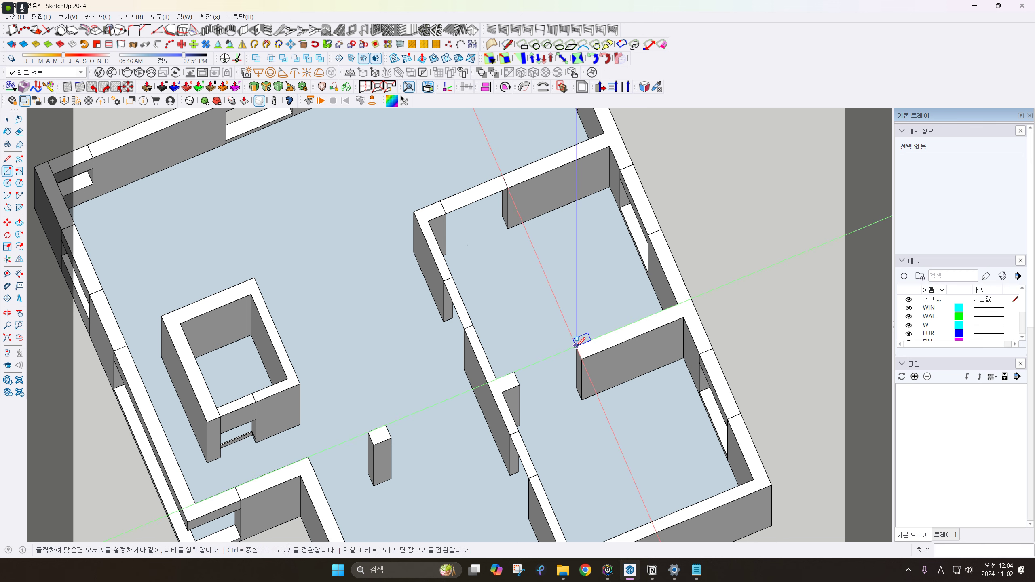
click(520, 385)
Hide the wall group to isolate the four rectangles drawn over the interior door openings
key(space)
scroll(494, 359, down, 1)
shift+middle_drag(494, 358, 506, 249)
click(532, 268)
scroll(532, 269, down, 2)
key(Delete)
scroll(485, 302, down, 2)
middle_drag(485, 310, 473, 283)
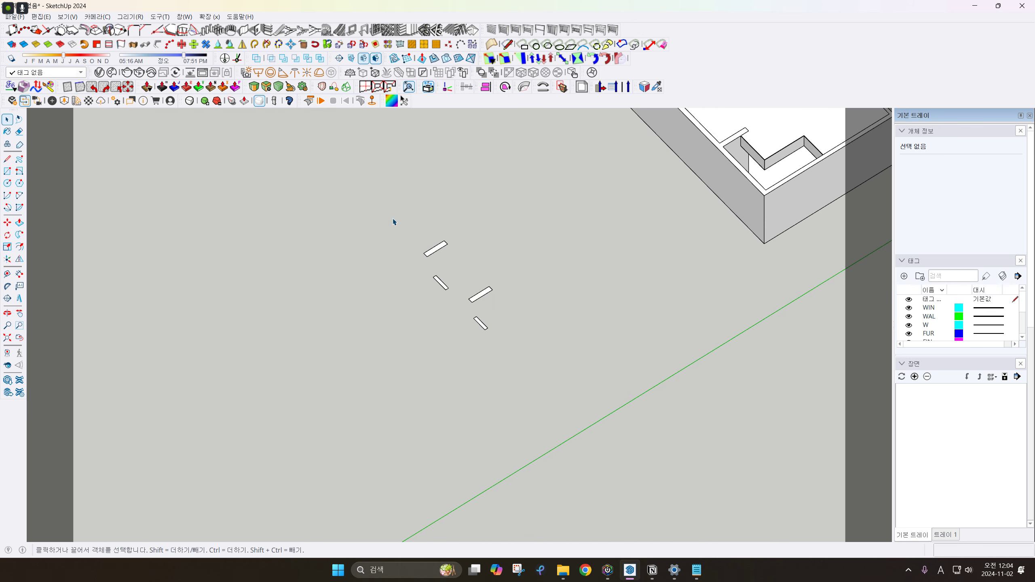
Cut the four opening rectangles, unhide the model, and paste the rectangles in place inside the wall group
scroll(475, 312, up, 2)
key(shift+h)
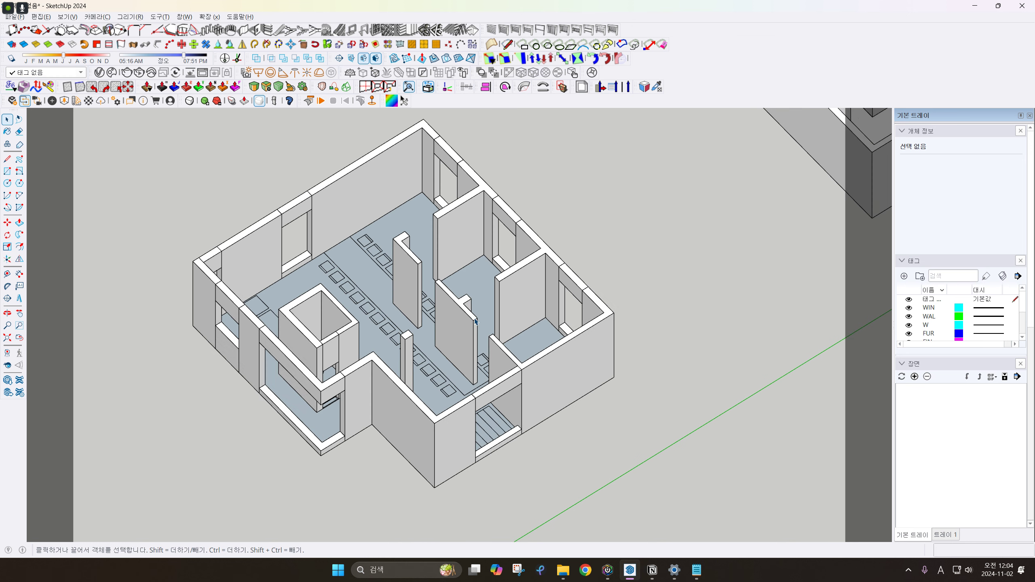
click(512, 284)
double_click(518, 292)
key(ctrl+a)
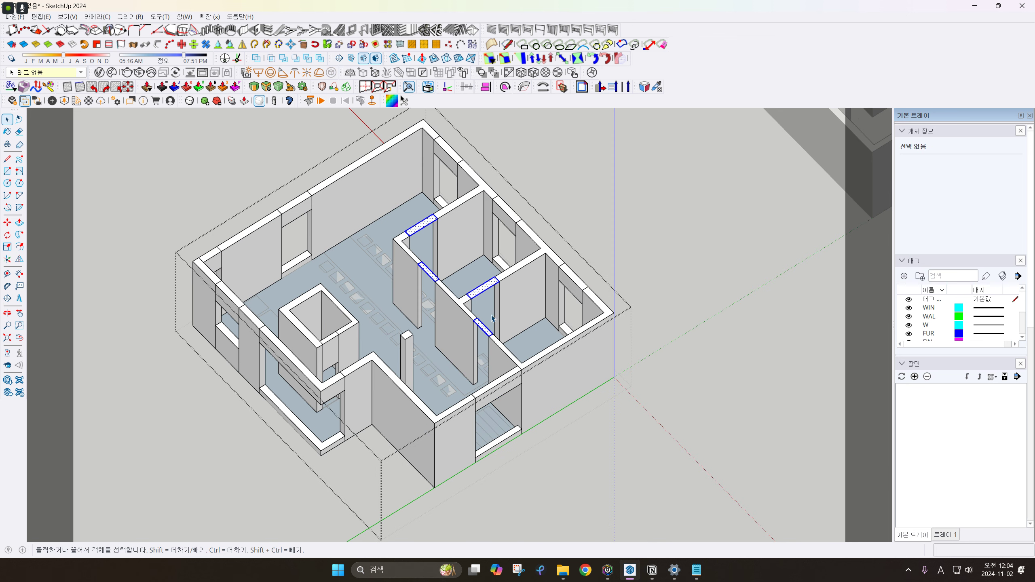
scroll(474, 314, up, 2)
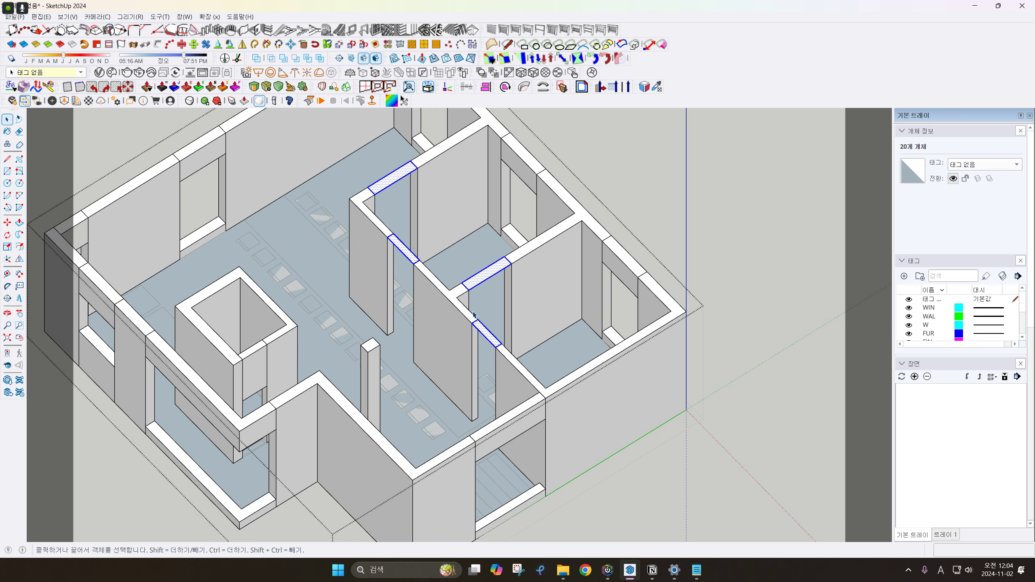
Push the rectangle over the first opening in the long partition down into a lintel
click(283, 357)
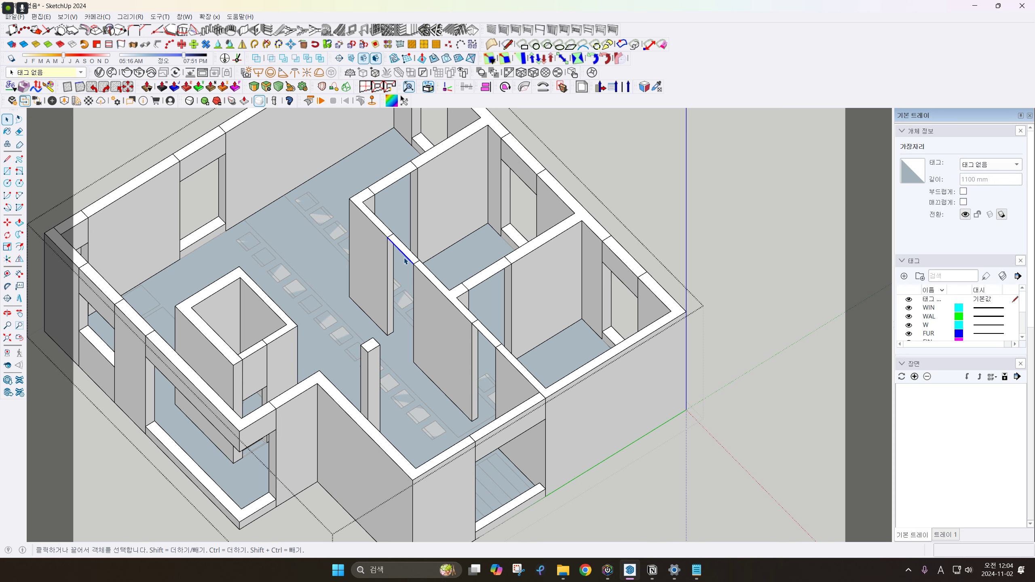
click(413, 274)
click(401, 250)
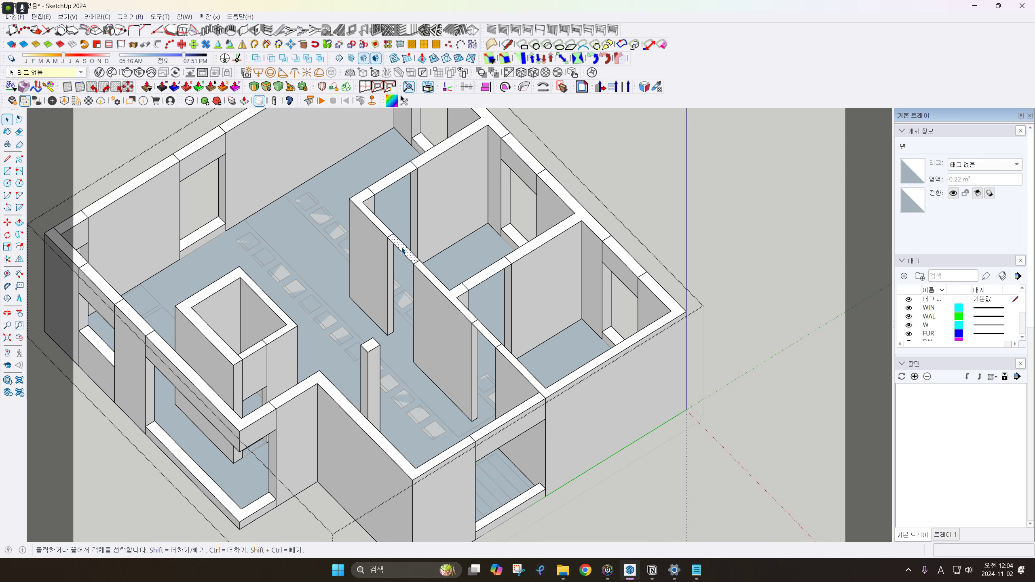
key(p)
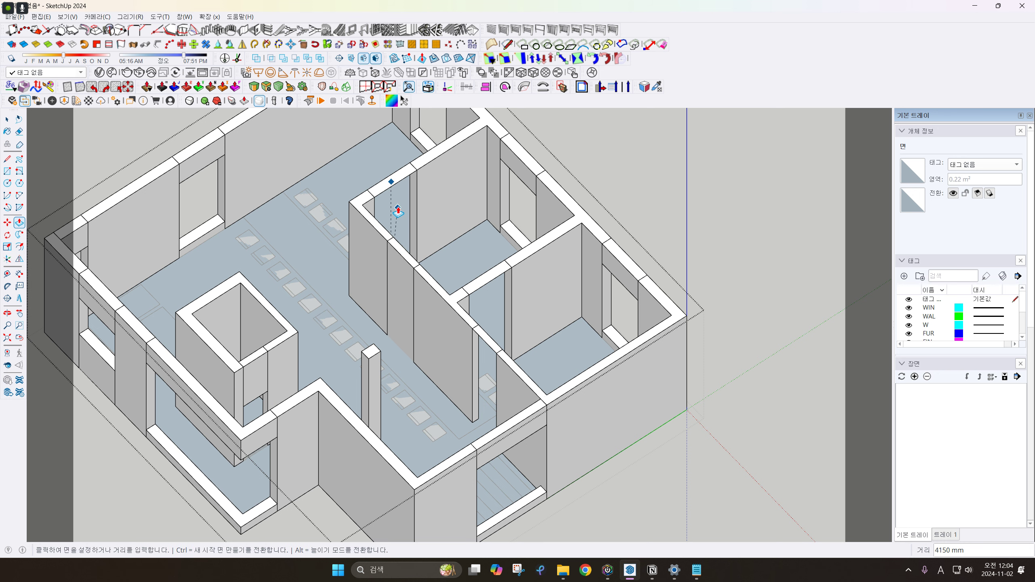
key(space)
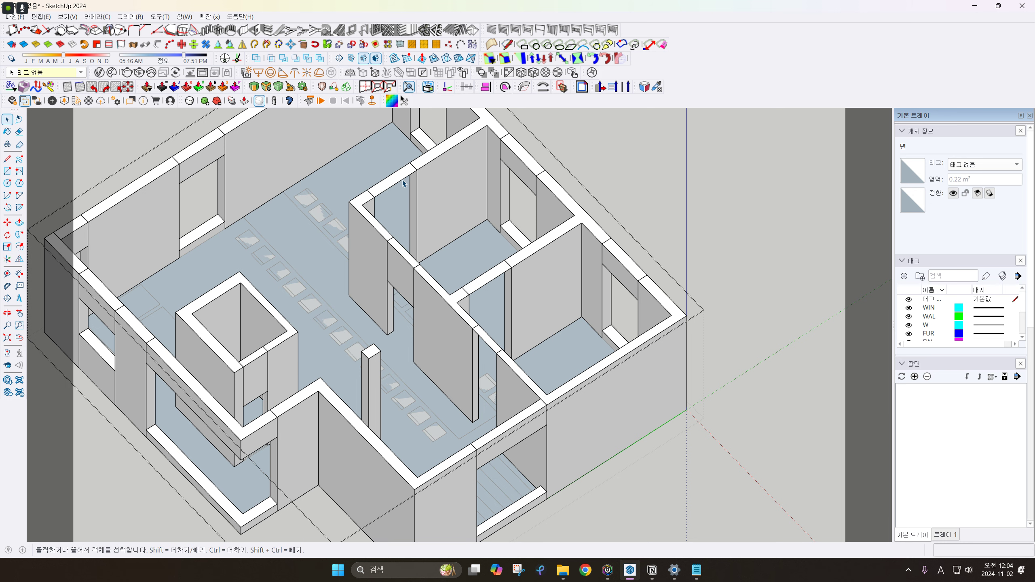
Push the other three door-opening rectangles down to the underside level of the first lintel
click(564, 178)
key(p)
click(393, 181)
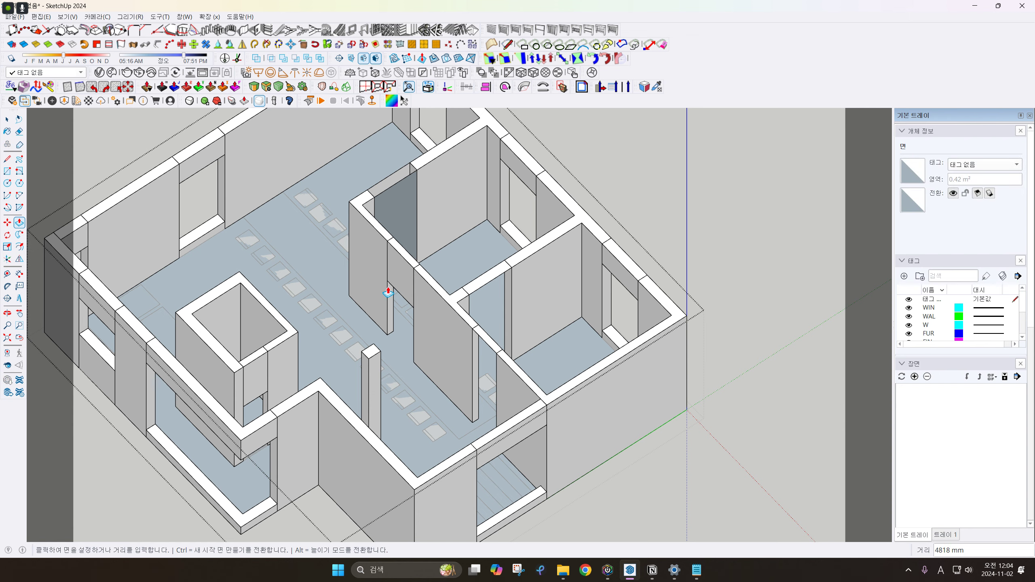
key(ctrl)
click(389, 287)
click(488, 280)
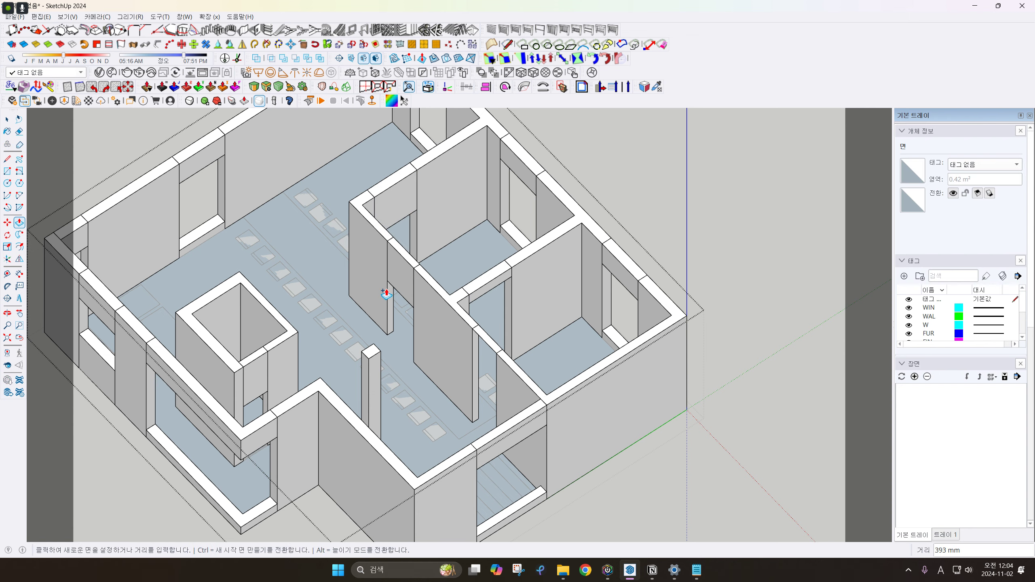
click(389, 288)
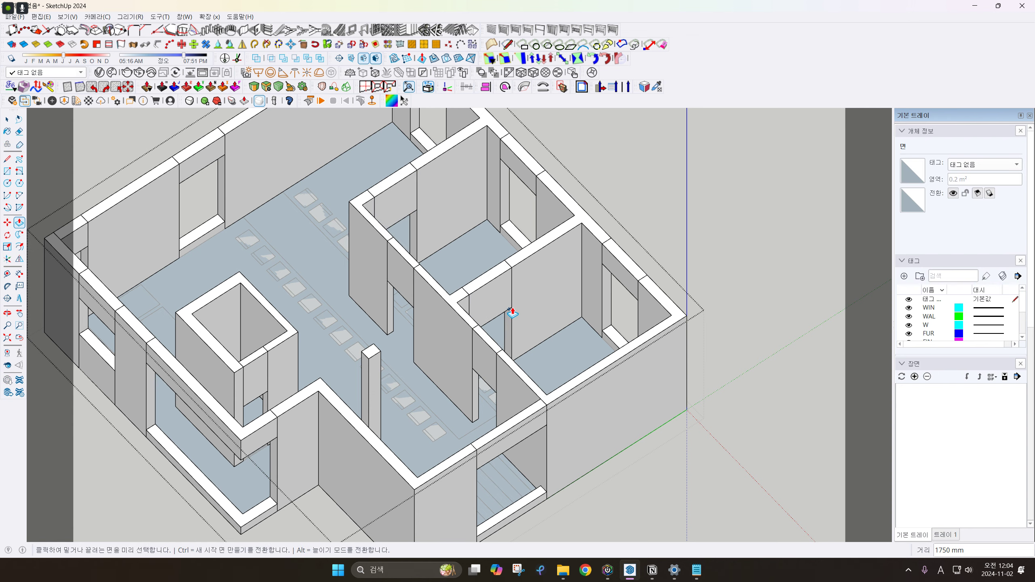
Draw a line on the floor along the end tread of the stairs, from the window wall to the tread's far corner
middle_drag(513, 312, 265, 274)
key(space)
scroll(495, 291, up, 3)
middle_drag(495, 291, 304, 261)
scroll(402, 246, up, 2)
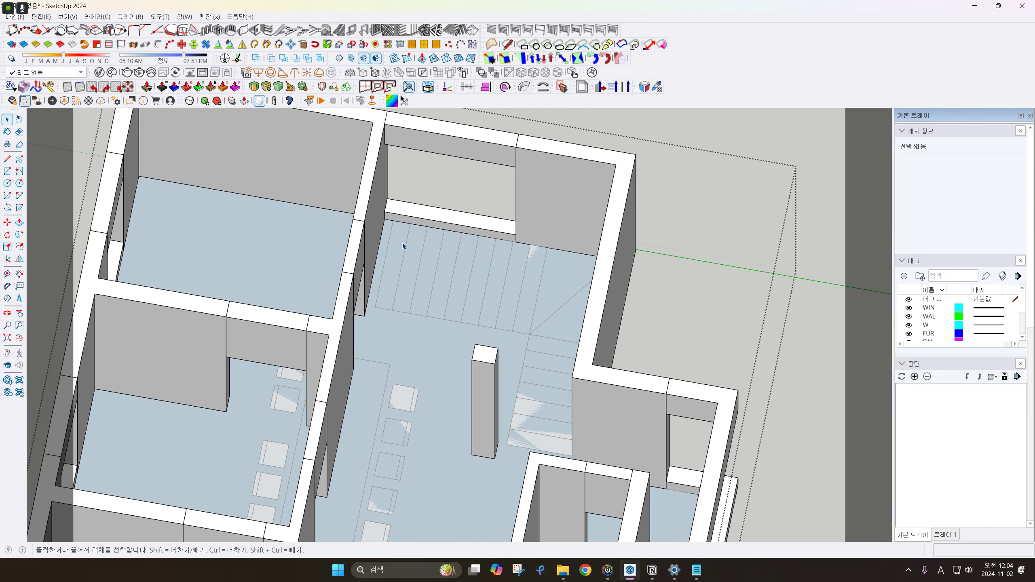
click(403, 246)
scroll(402, 248, up, 3)
key(l)
click(392, 203)
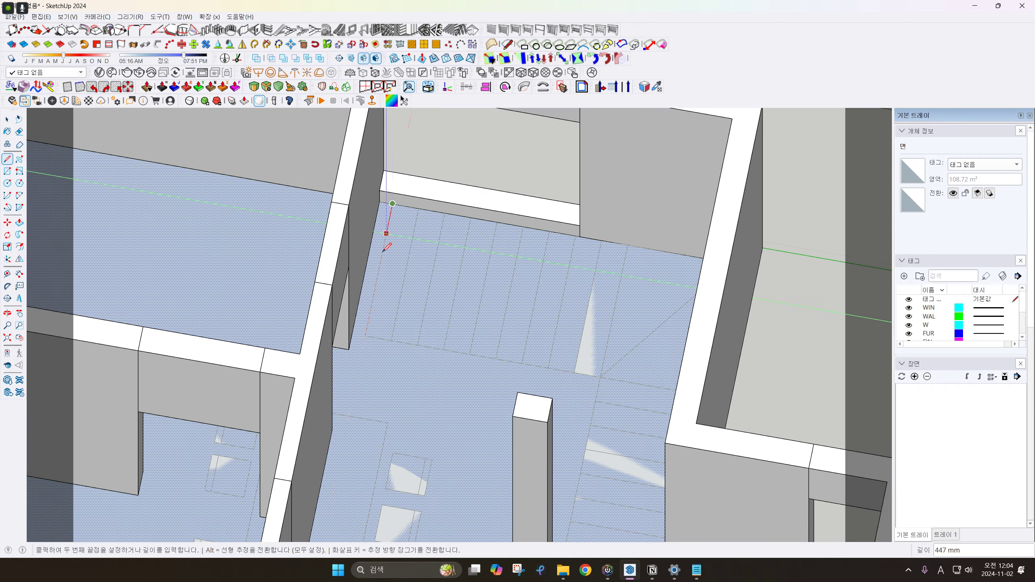
click(366, 336)
Finish the stairwell outline, delete the floor face inside it, and hide the floor plan lines
middle_drag(442, 347, 586, 312)
middle_drag(714, 345, 645, 254)
click(643, 320)
key(space)
key(Delete)
scroll(612, 280, down, 1)
key(Escape)
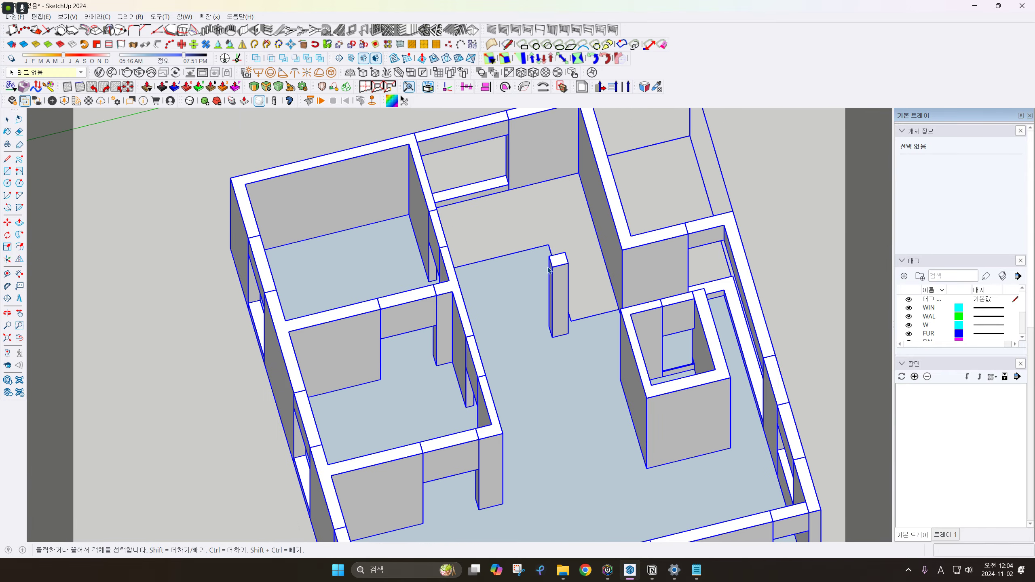
Offset the three stairwell edges outward onto the floor and close the strip's end beside the bathroom with a line
scroll(549, 271, up, 2)
middle_drag(519, 254, 430, 241)
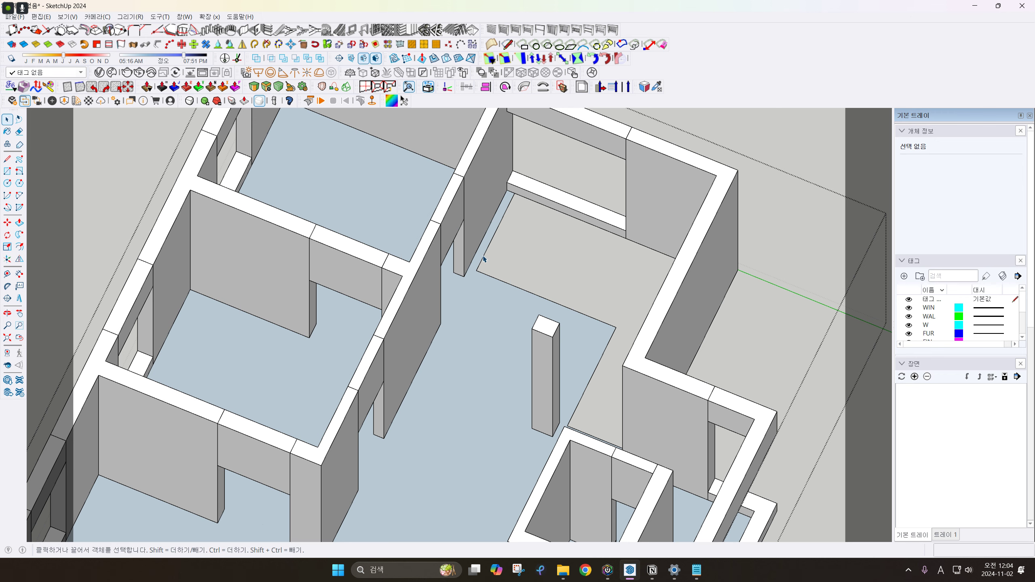
click(558, 306)
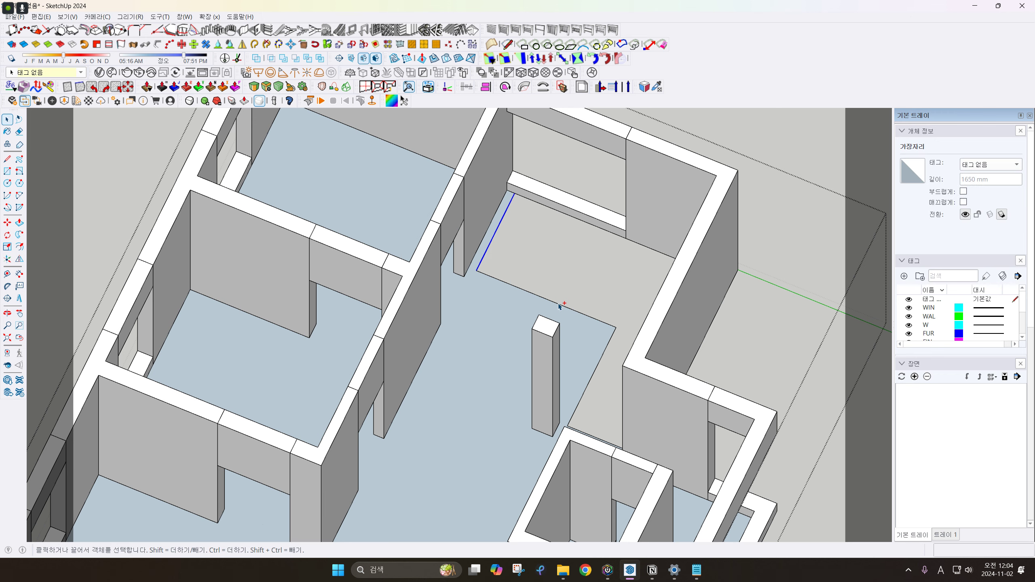
ctrl+click(606, 354)
middle_drag(606, 353, 530, 281)
scroll(529, 282, up, 3)
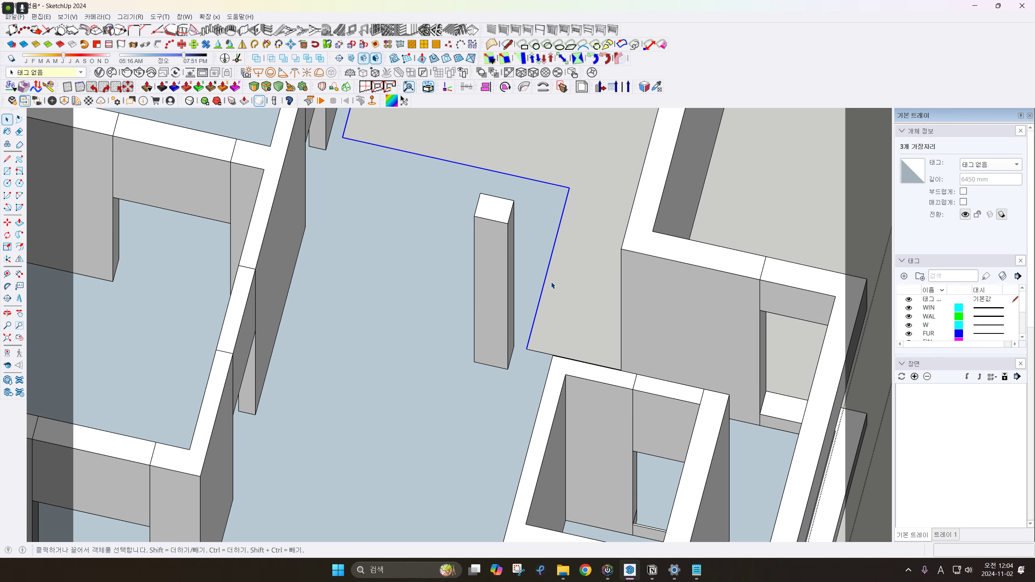
click(546, 278)
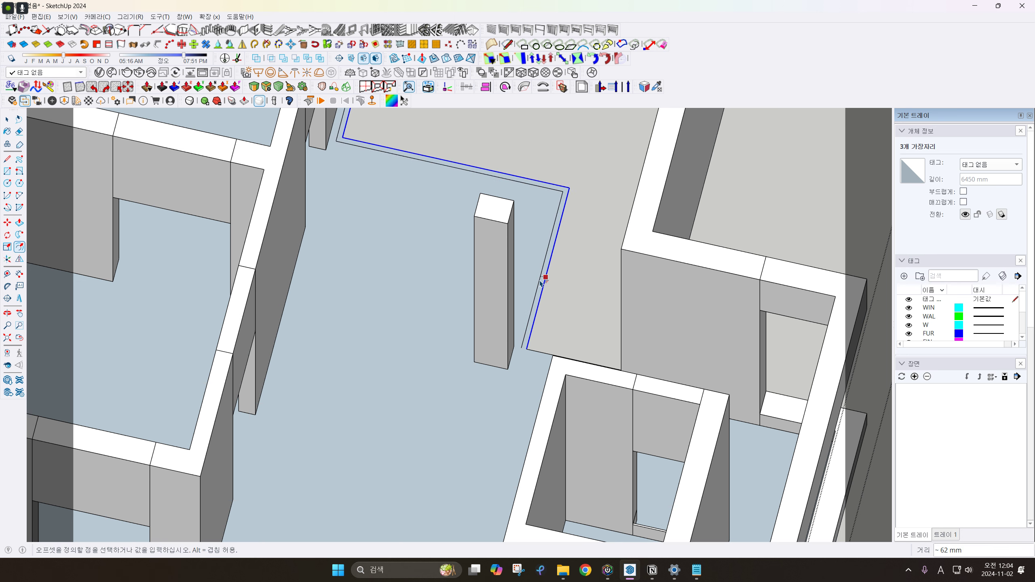
key(Return)
key(l)
scroll(524, 348, up, 6)
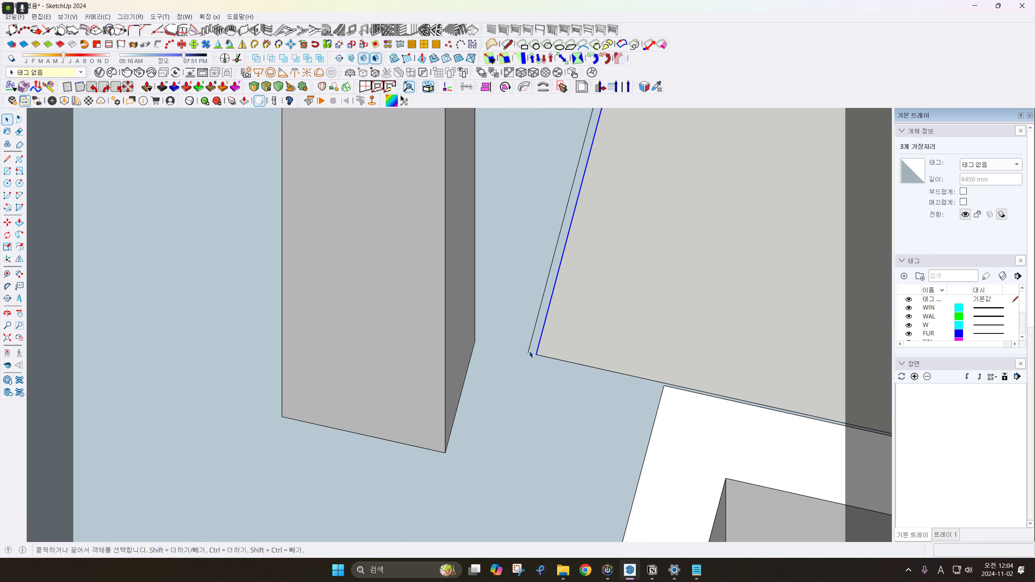
click(528, 352)
click(536, 354)
Pull the narrow strip around the stairwell up 300 mm with Push/Pull
key(p)
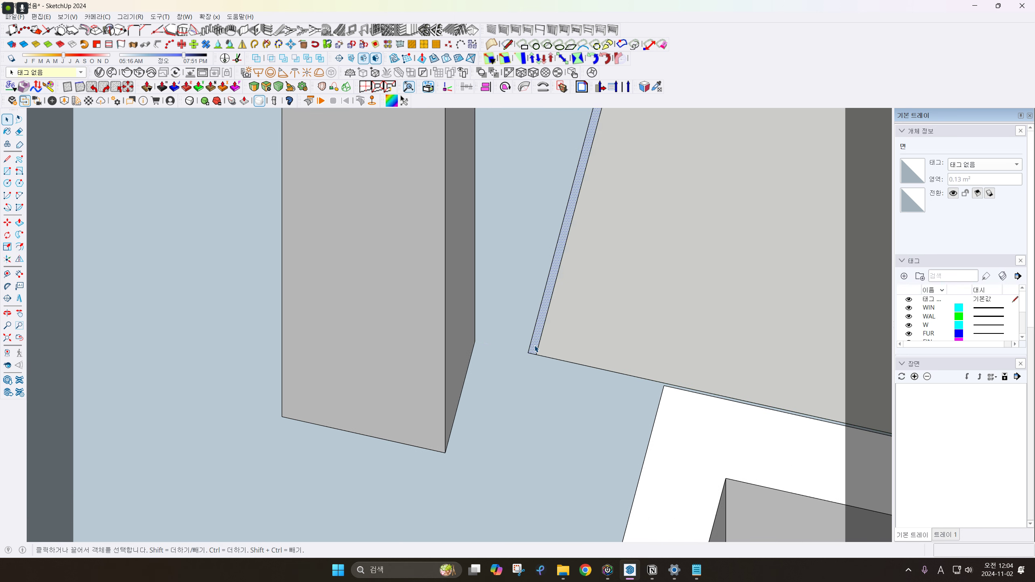
drag(535, 351, 537, 309)
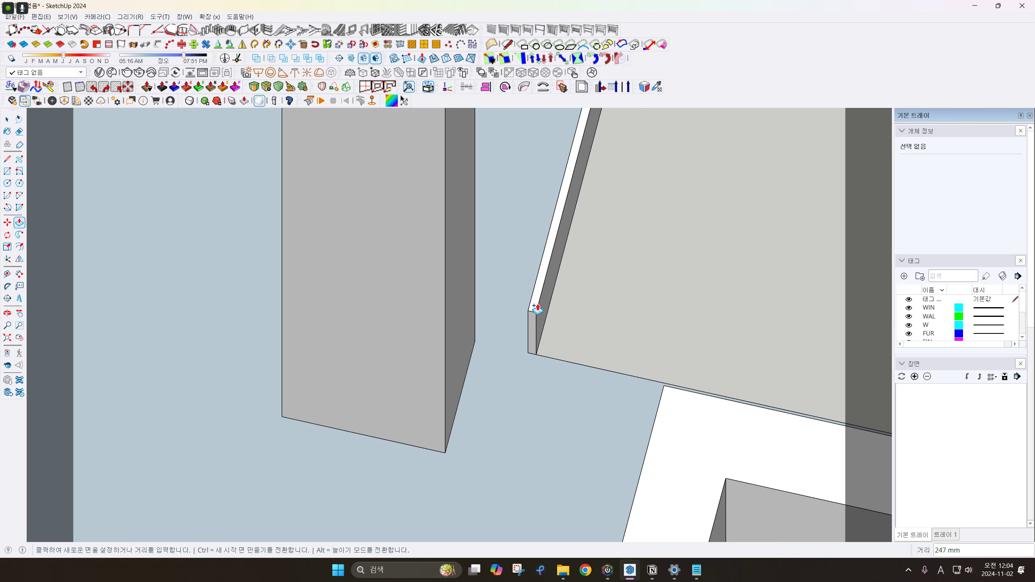
text(300)
key(Return)
key(space)
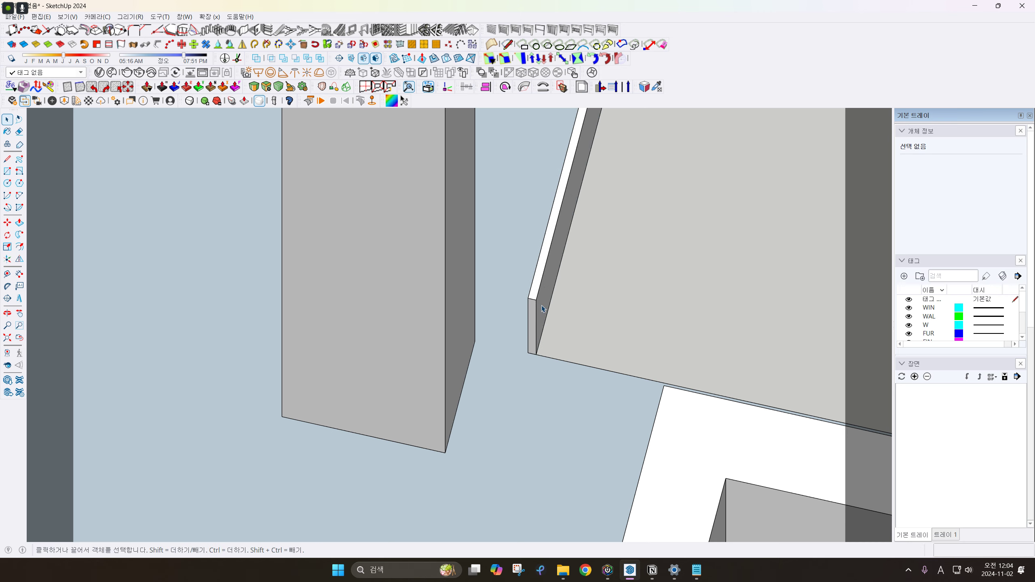
Cut the floor faces out of the wall group, paste them in place as a separate group, and isolate that group
scroll(580, 283, down, 9)
scroll(533, 318, down, 5)
middle_drag(513, 318, 383, 270)
click(501, 325)
key(Delete)
scroll(591, 367, down, 2)
key(Escape)
mouse_move(530, 300)
middle_down()
mouse_move(500, 273)
mouse_move(516, 293)
middle_up()
key(ctrl+shift+v)
key(ctrl+g)
key(i)
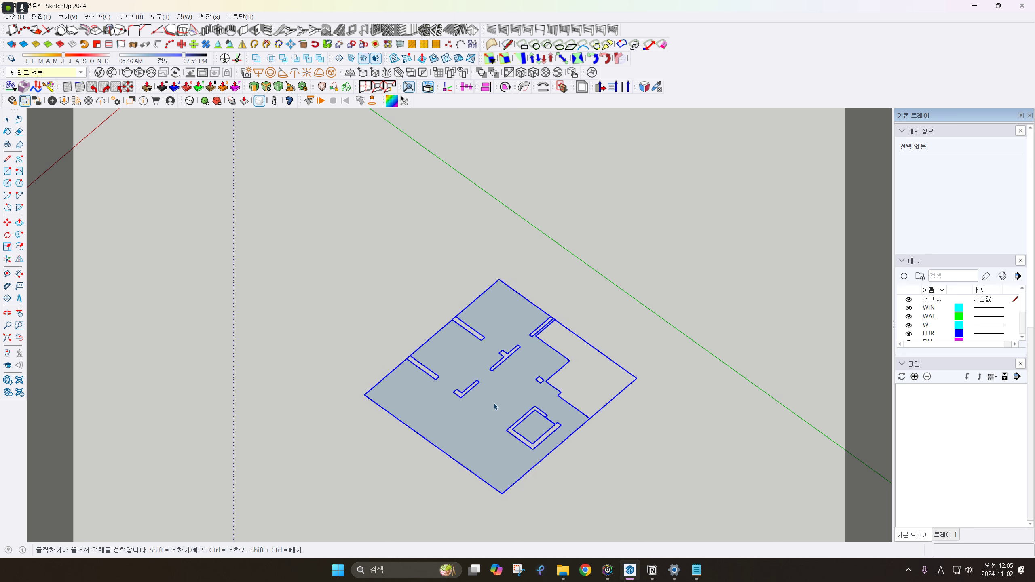
Pull the main floor face and the bathroom floor face inside the new group upward into slabs
double_click(494, 406)
middle_drag(490, 401, 490, 400)
key(p)
click(490, 400)
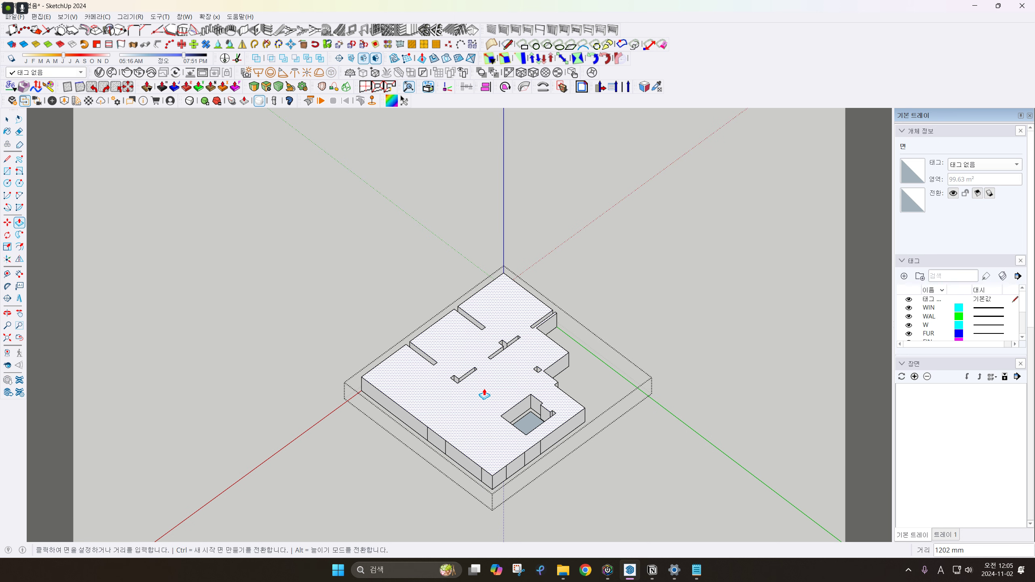
text(30)
key(Return)
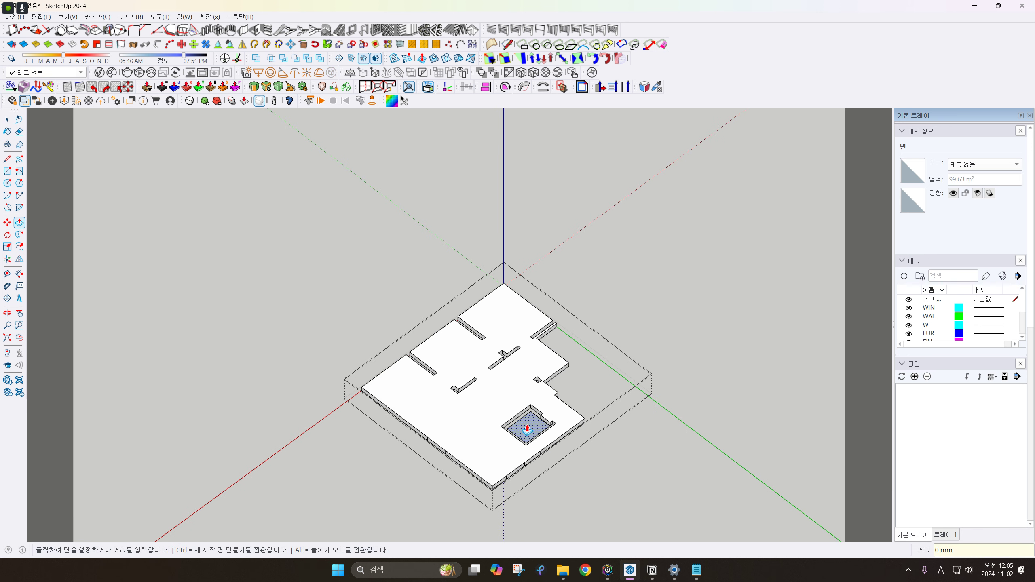
key(space)
Delete the coplanar edges from all of the floor slab group's geometry and run FixIt 101 on it
key(ctrl+a)
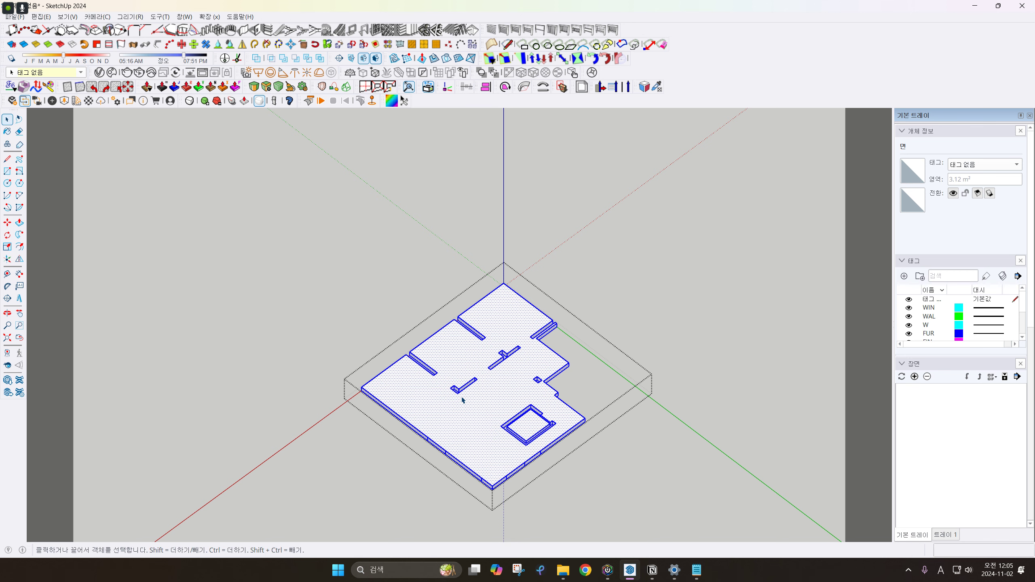
right_click(466, 409)
click(496, 402)
right_click(486, 426)
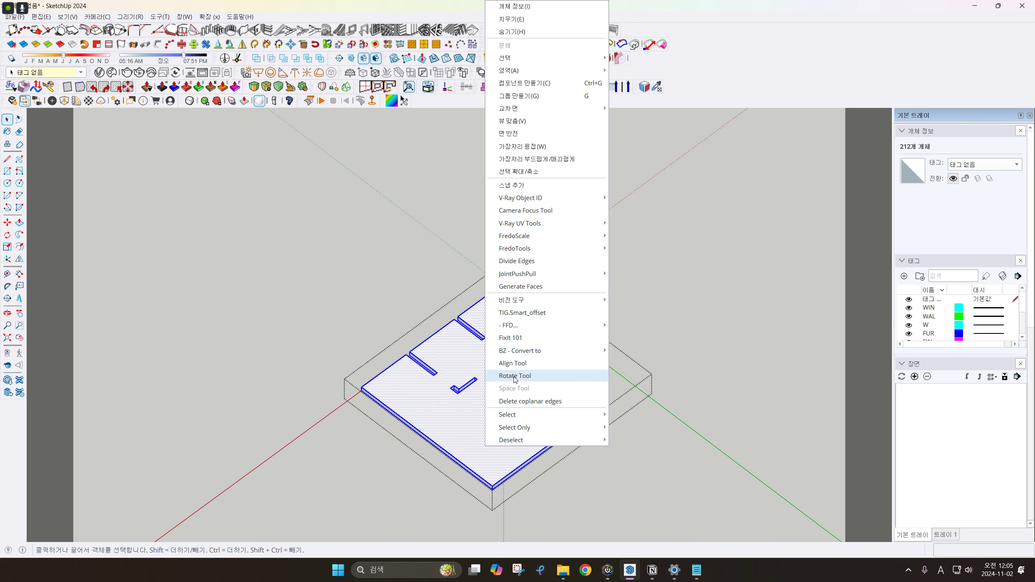
click(510, 339)
click(549, 330)
click(566, 352)
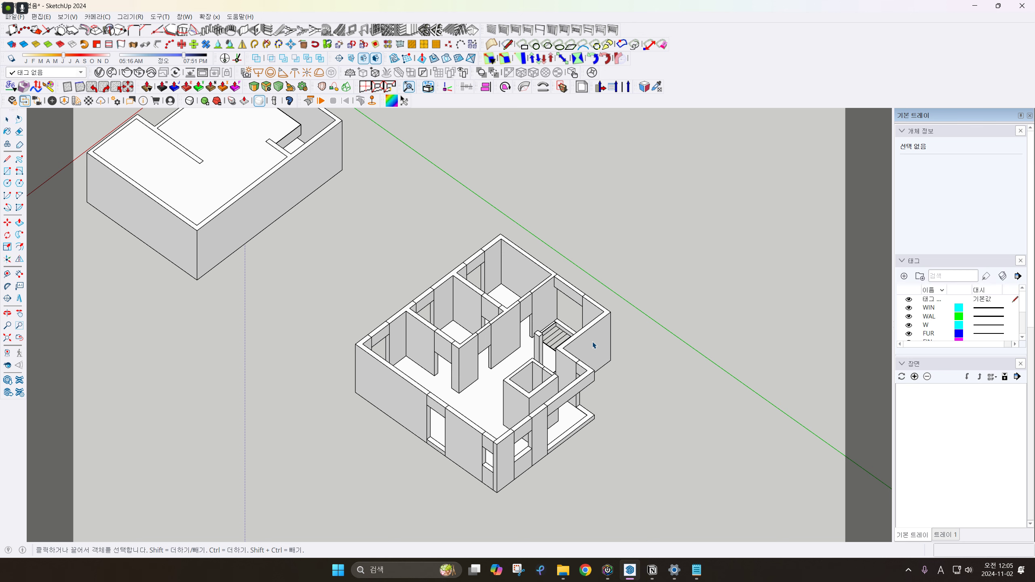
Delete the coplanar edges from all of the upper storey wall group's geometry and run FixIt 101 on it
click(594, 345)
double_click(584, 352)
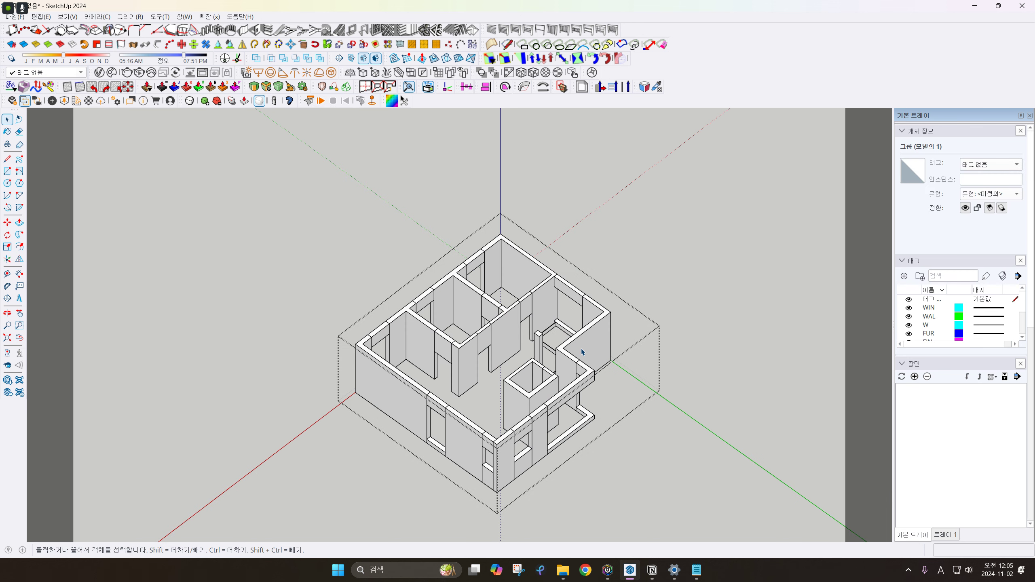
key(ctrl+a)
right_click(584, 352)
click(629, 401)
right_click(593, 357)
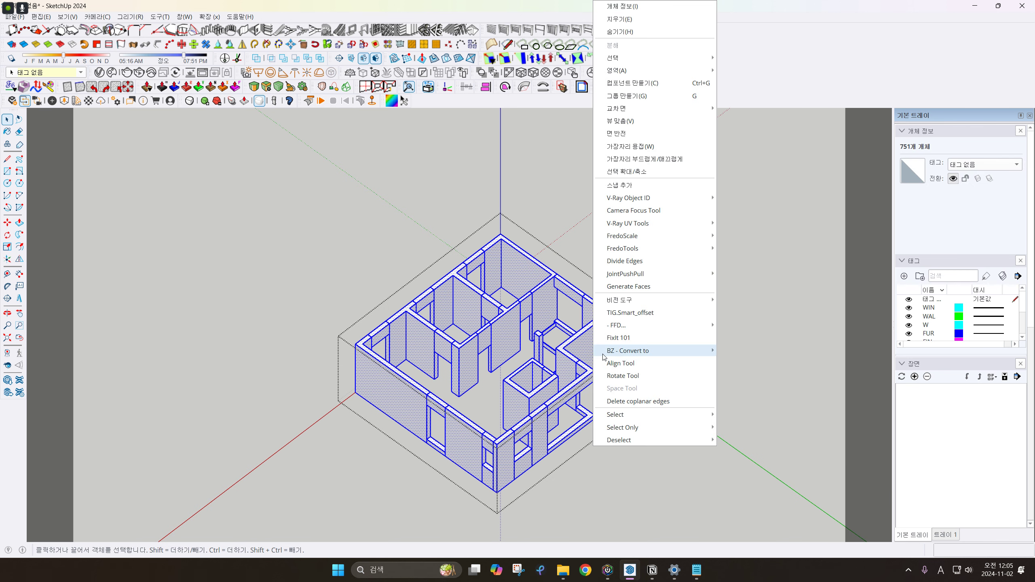
click(611, 338)
click(550, 333)
middle_drag(569, 341, 585, 342)
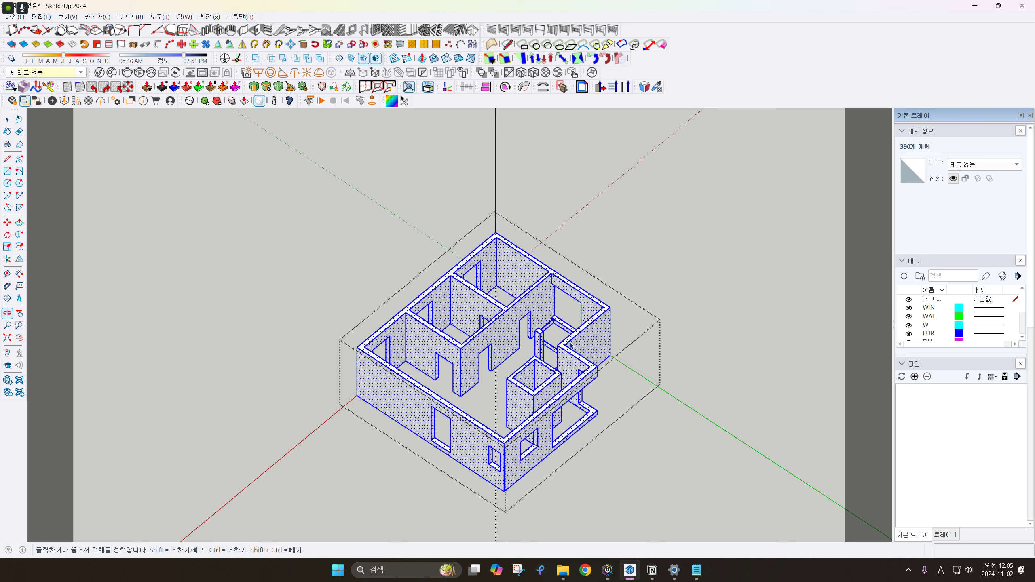
key(Escape)
click(584, 342)
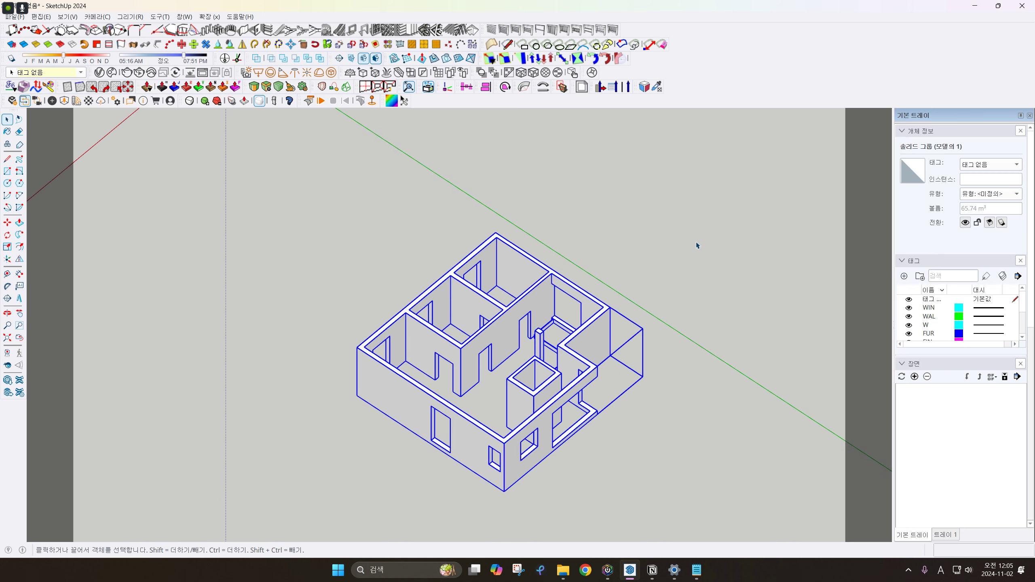
Redraw short line segments along the wall tops inside the wall group to generate faces over the rooms and the shaft
middle_drag(697, 245, 788, 232)
scroll(568, 330, up, 2)
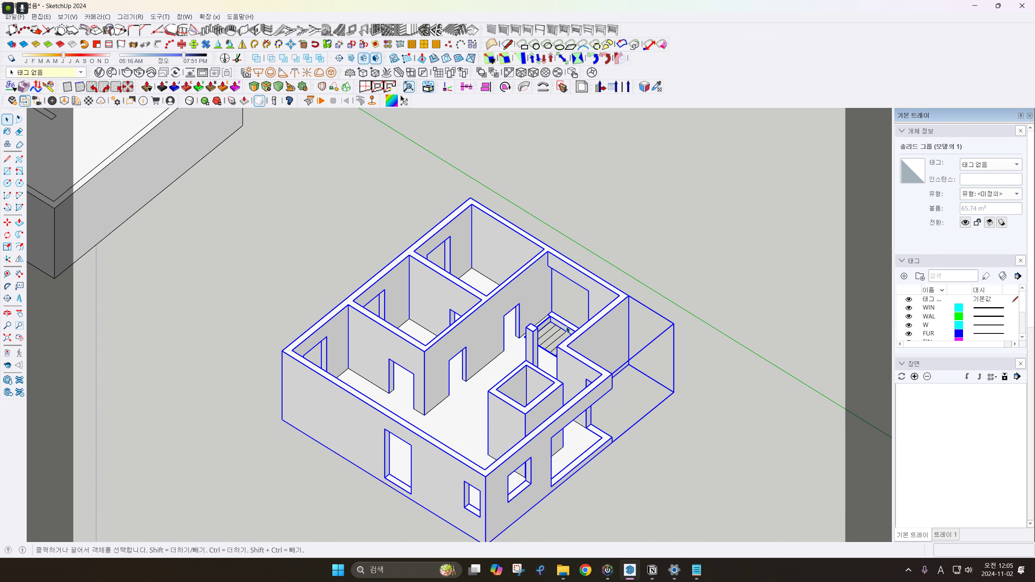
double_click(621, 318)
scroll(560, 257, up, 2)
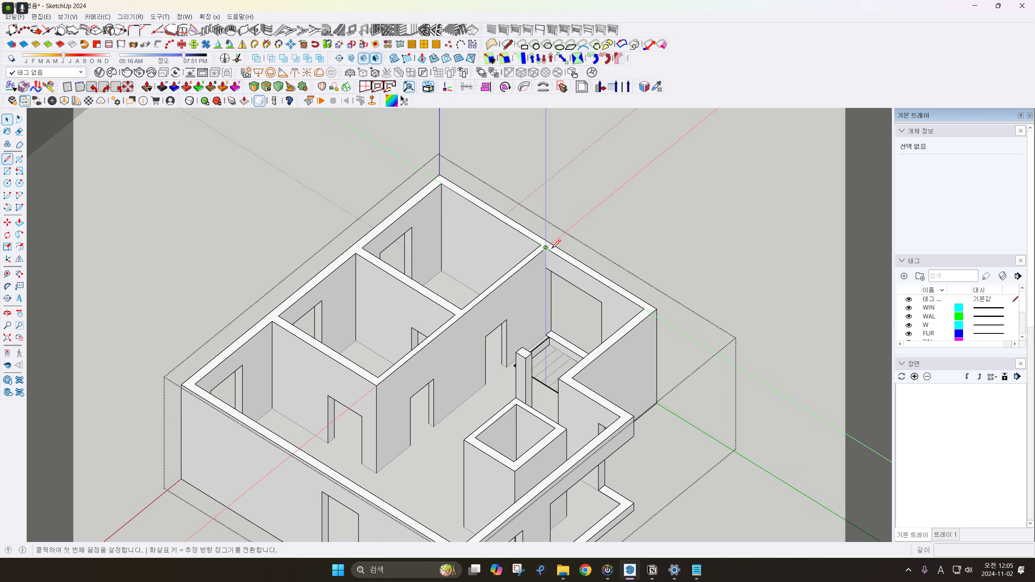
key(l)
click(496, 217)
click(513, 228)
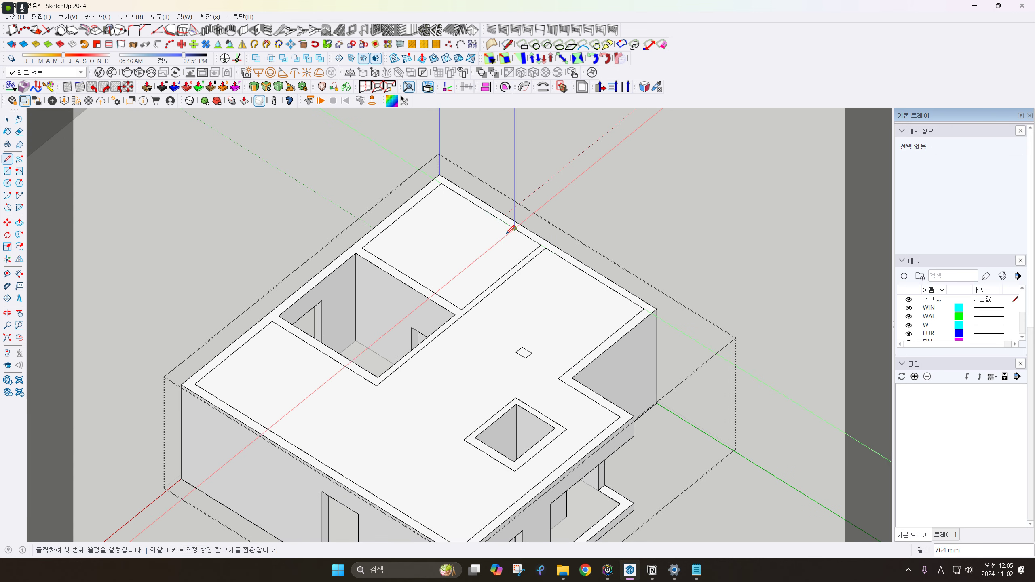
key(space)
key(l)
click(411, 287)
click(423, 294)
key(space)
key(l)
click(522, 407)
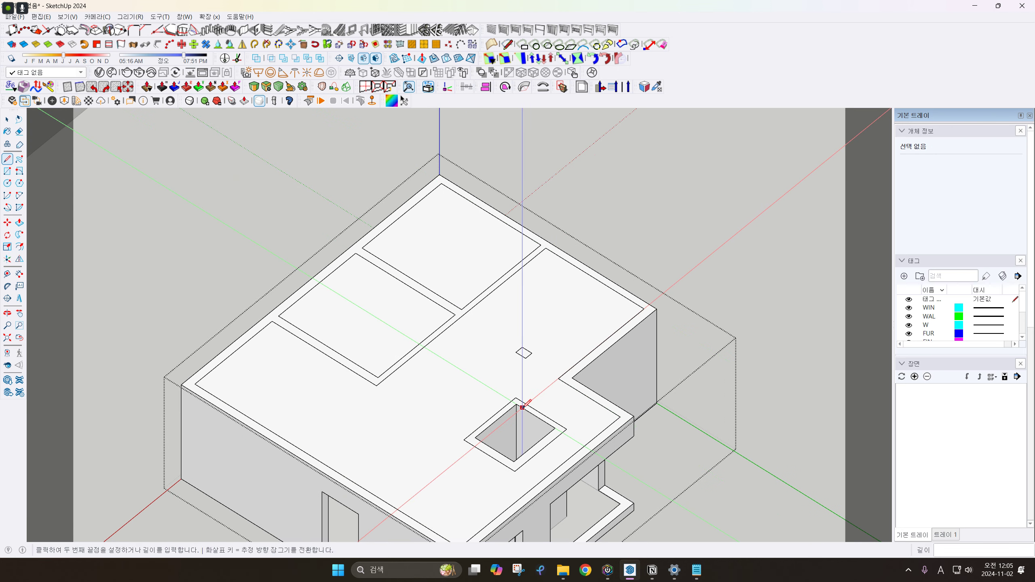
click(533, 416)
key(space)
Cut the room and shaft top faces out of the wall group and paste them in place as a separate group
click(526, 430)
ctrl+click(472, 384)
ctrl+click(412, 324)
ctrl+click(462, 270)
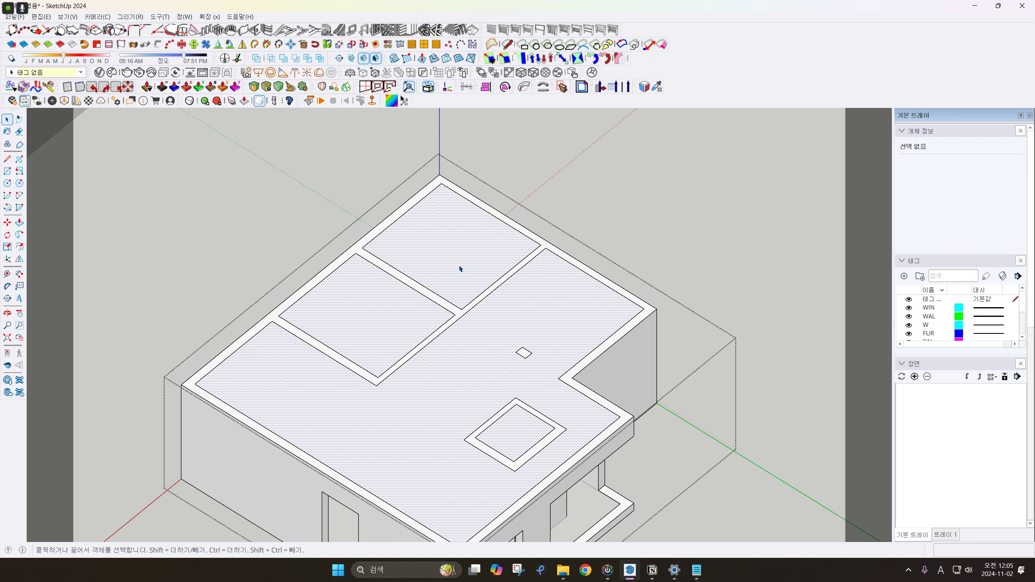
scroll(472, 269, down, 2)
key(Delete)
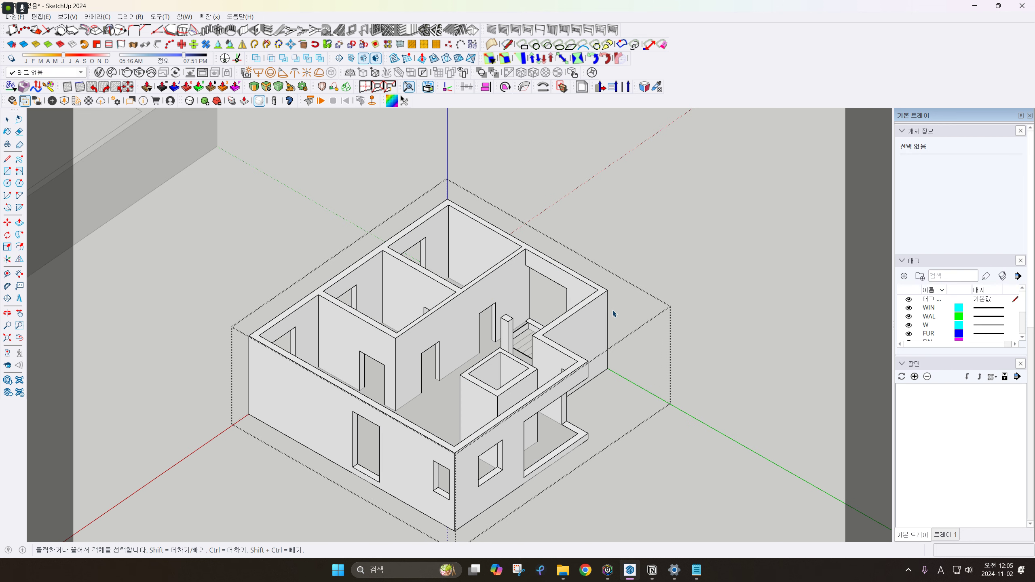
click(676, 323)
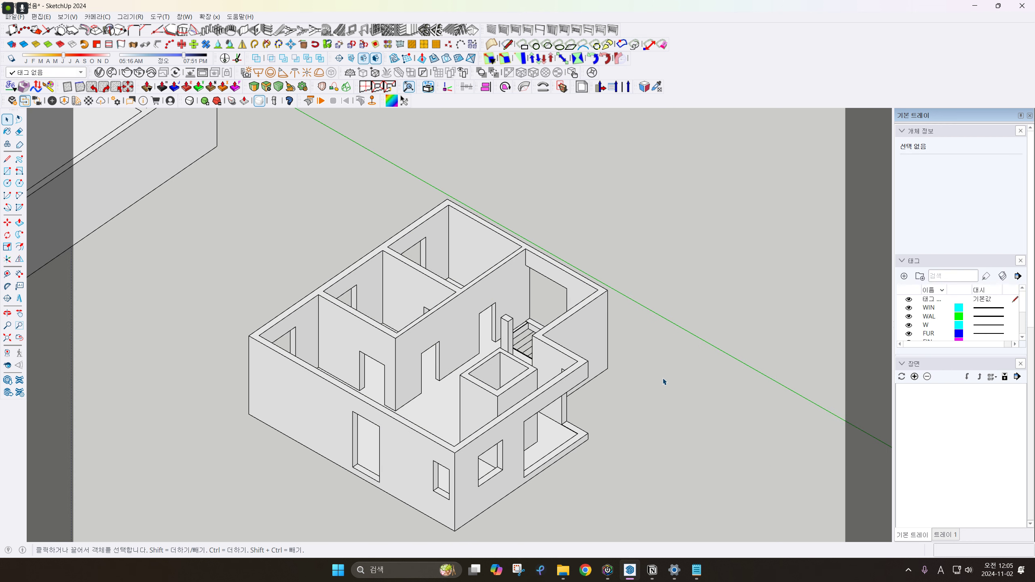
key(ctrl+shift+v)
key(ctrl+g)
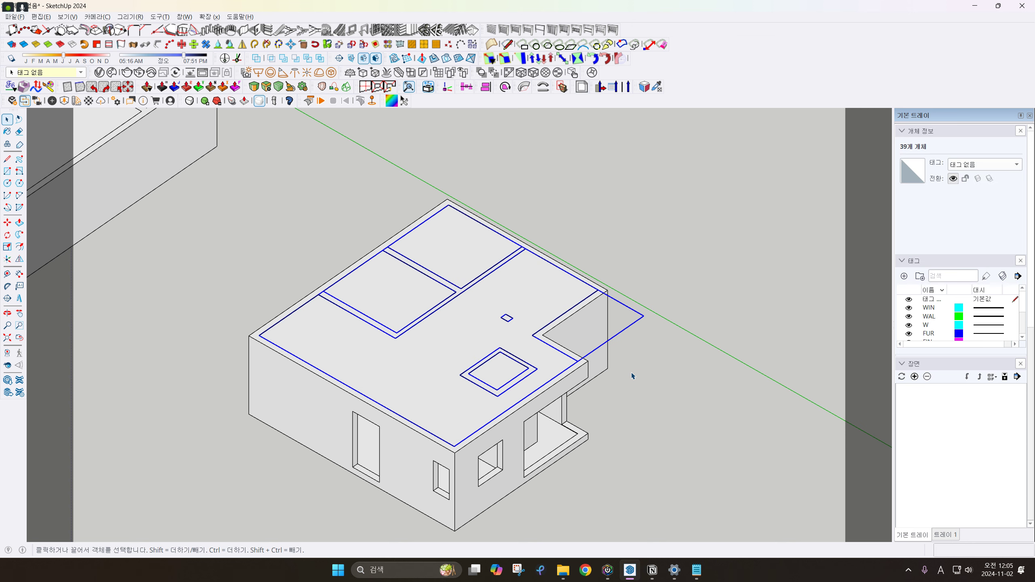
Isolate the new roof group and Push/Pull its main, shaft and room faces 850 mm into slabs
key(i)
double_click(440, 377)
middle_drag(440, 376, 443, 367)
key(p)
click(449, 367)
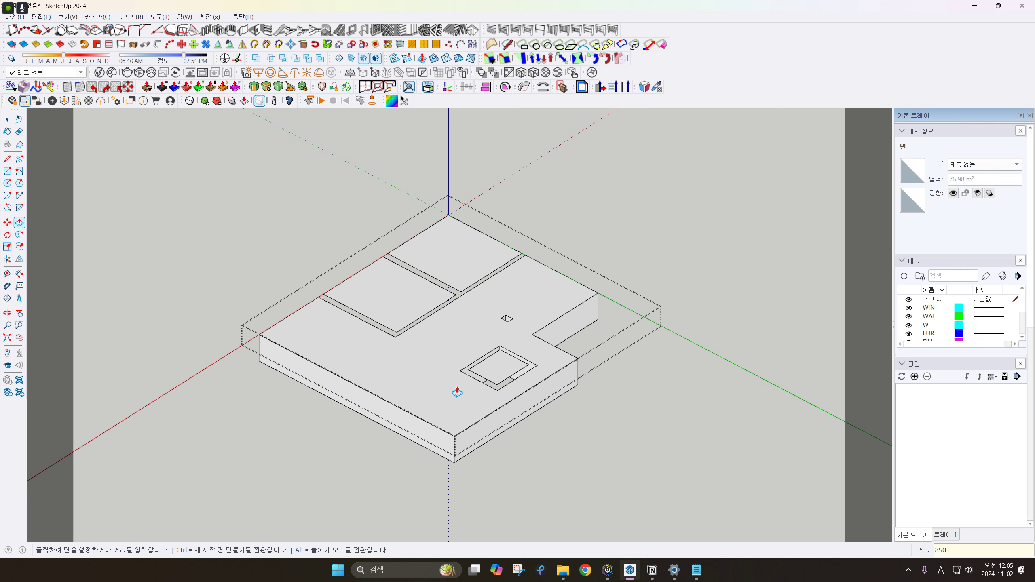
text(850)
key(Return)
double_click(503, 364)
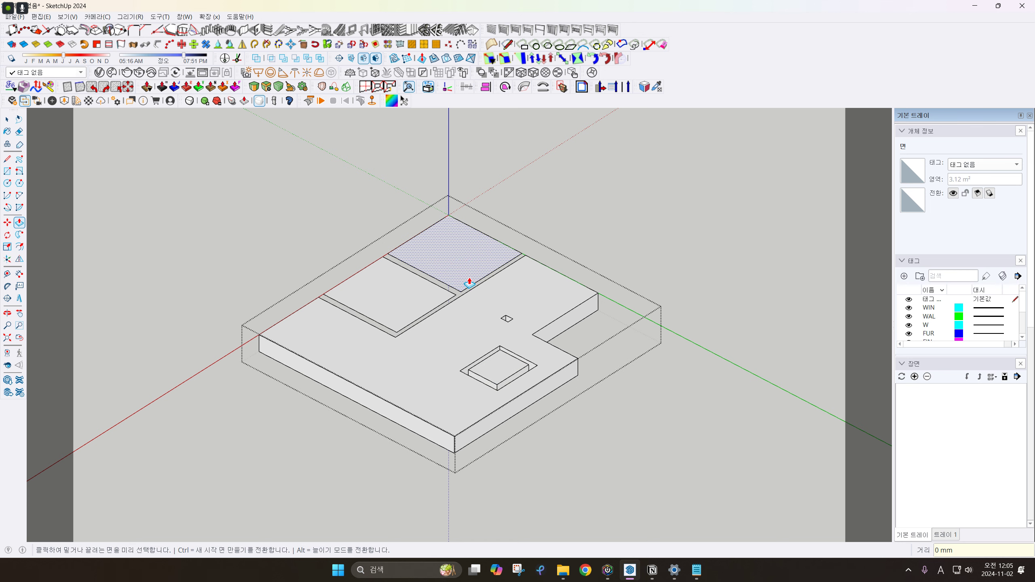
click(468, 276)
key(space)
scroll(439, 269, down, 2)
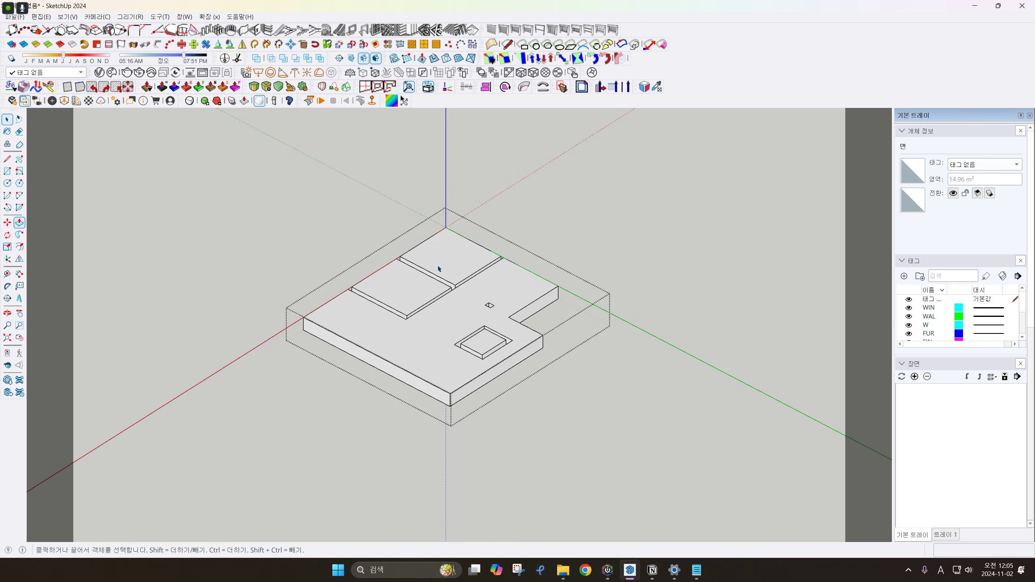
Move both floor plan groups out from under the two storeys to the open space beside them along the red axis
middle_drag(439, 269, 589, 231)
middle_drag(339, 355, 354, 331)
scroll(314, 361, down, 2)
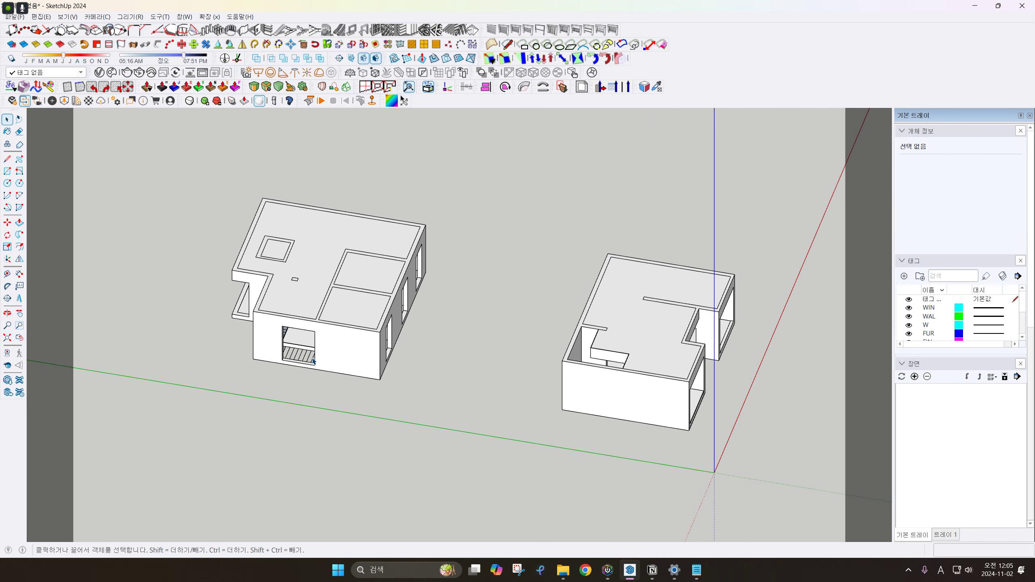
middle_drag(312, 361, 328, 395)
scroll(328, 396, down, 2)
scroll(536, 414, up, 3)
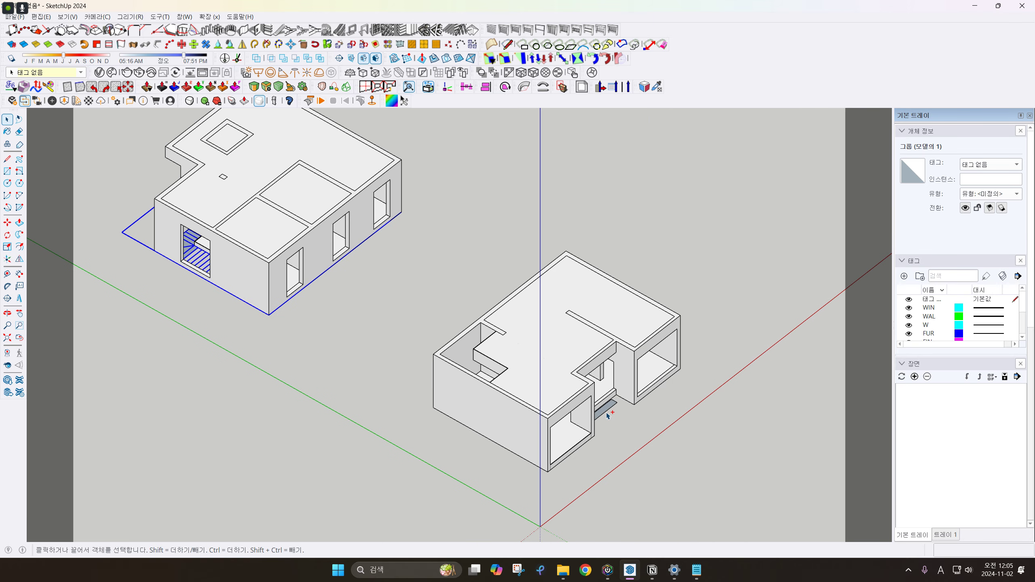
ctrl+click(607, 415)
scroll(607, 415, down, 3)
middle_drag(607, 415, 446, 393)
scroll(571, 399, down, 1)
key(m)
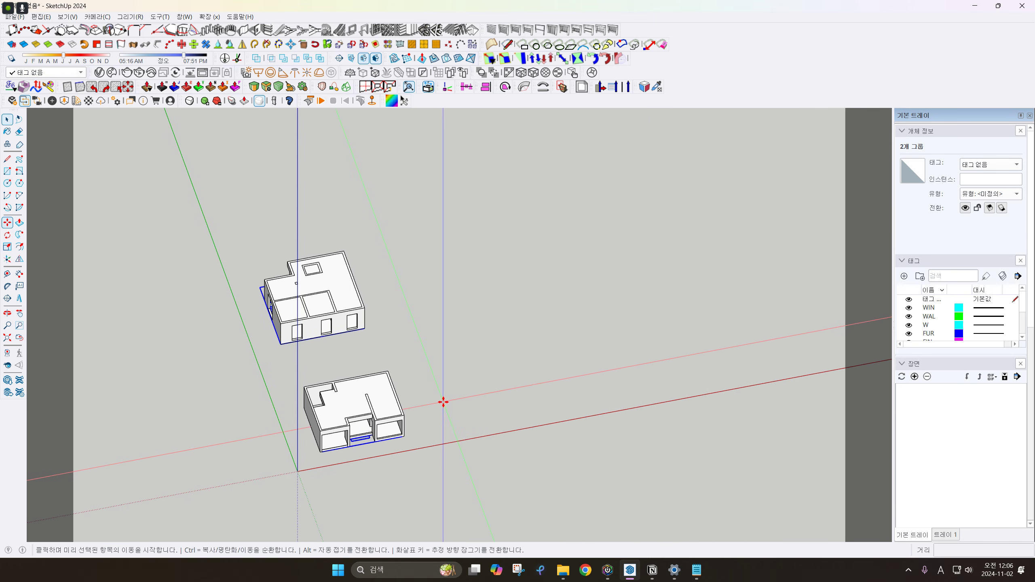
click(444, 402)
click(547, 380)
key(space)
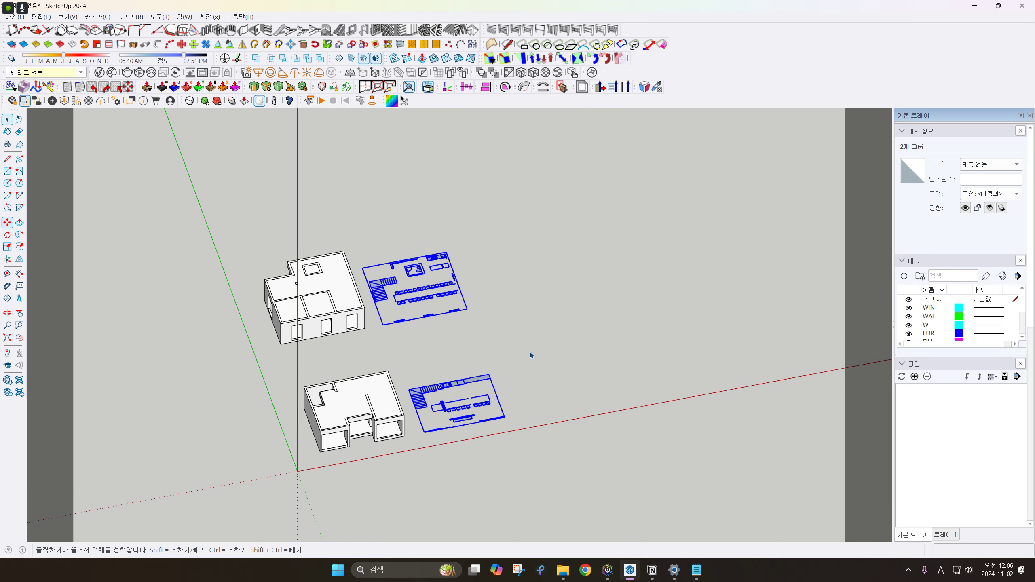
click(530, 355)
Select the upper storey's groups and move them by a bottom corner onto the matching top corner of the lower storey
middle_drag(363, 338, 563, 355)
middle_drag(408, 363, 424, 405)
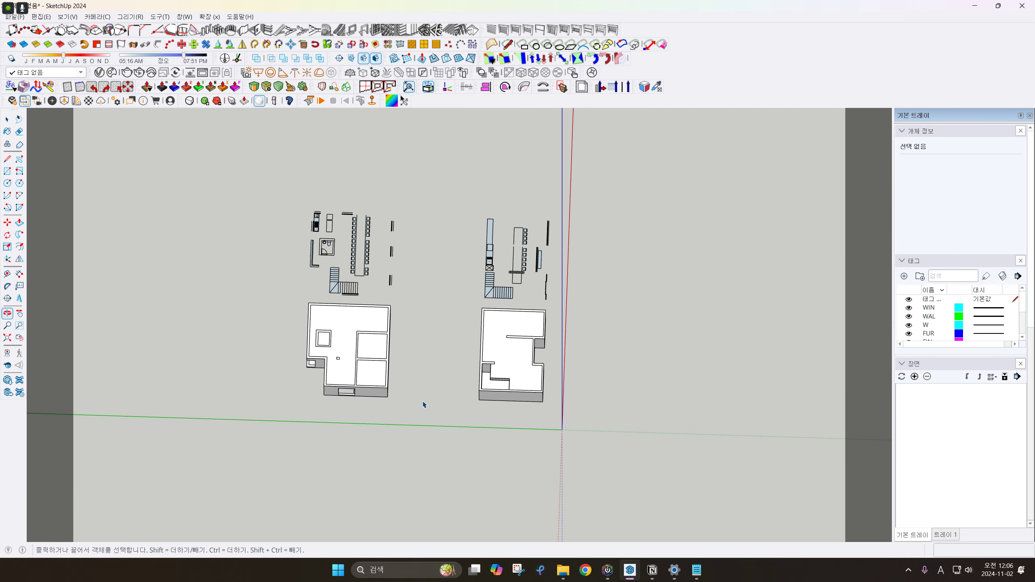
drag(280, 302, 280, 301)
middle_drag(322, 302, 397, 288)
scroll(409, 385, up, 3)
middle_drag(409, 386, 300, 360)
scroll(300, 360, up, 3)
key(m)
click(270, 380)
scroll(336, 363, down, 3)
scroll(500, 332, up, 5)
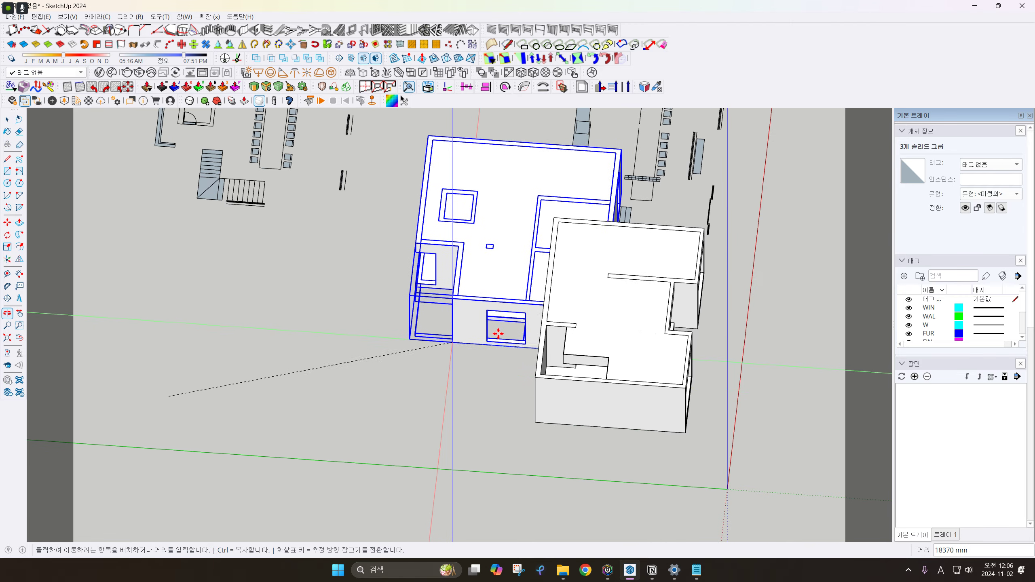
click(541, 401)
scroll(536, 403, down, 5)
middle_drag(347, 365, 269, 358)
key(space)
click(534, 444)
Draw lines along the outer edges of the upper storey's overhanging underside inside the lower storey's wall group
scroll(485, 329, down, 3)
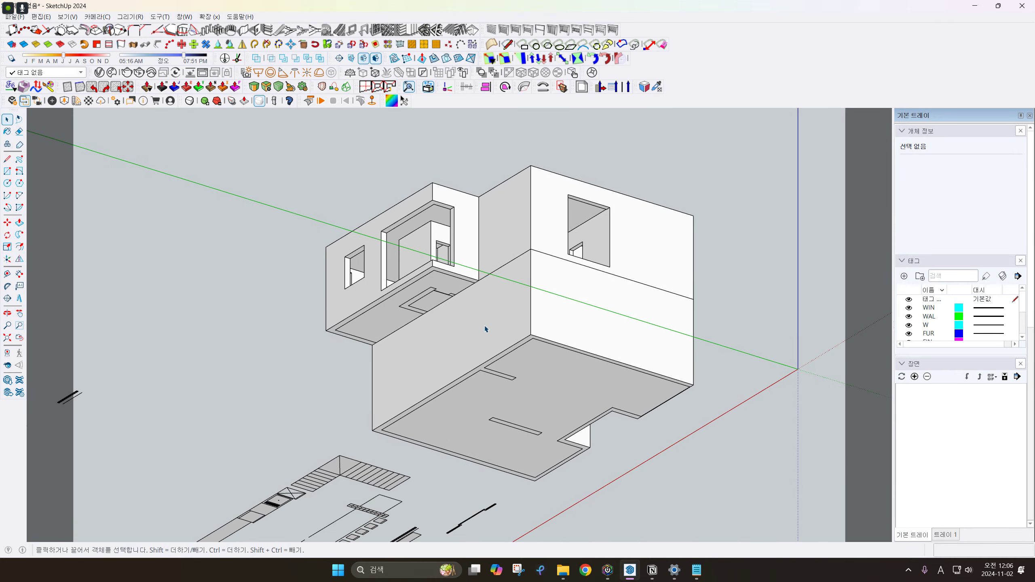
scroll(473, 324, up, 3)
scroll(535, 292, down, 3)
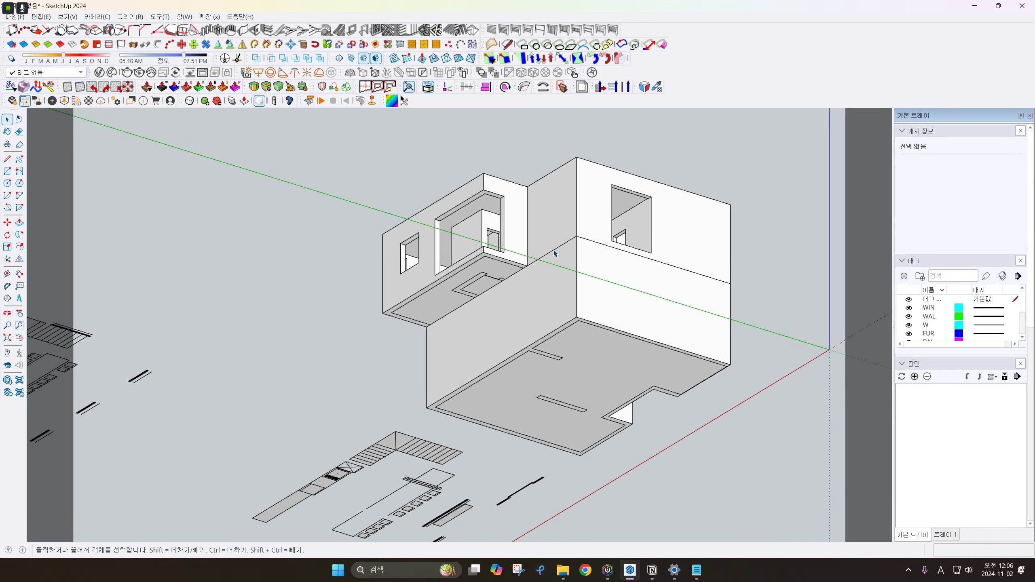
scroll(542, 254, up, 3)
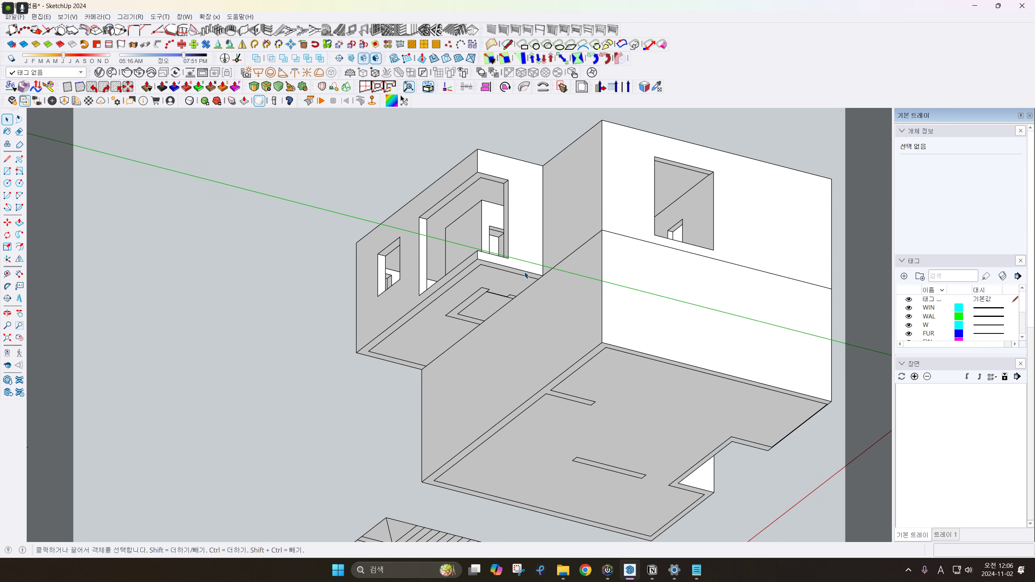
scroll(563, 291, up, 5)
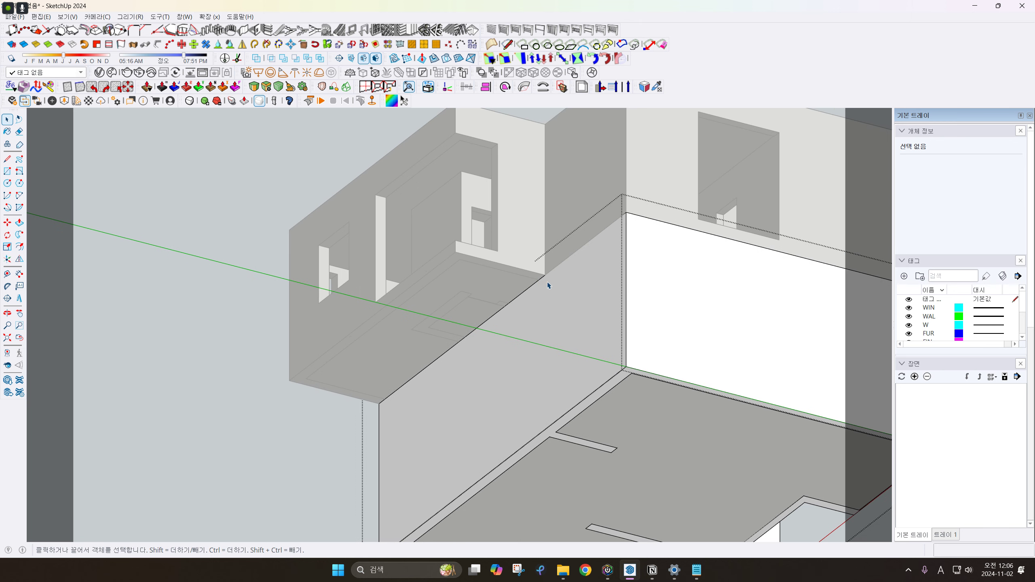
key(l)
click(545, 274)
click(456, 252)
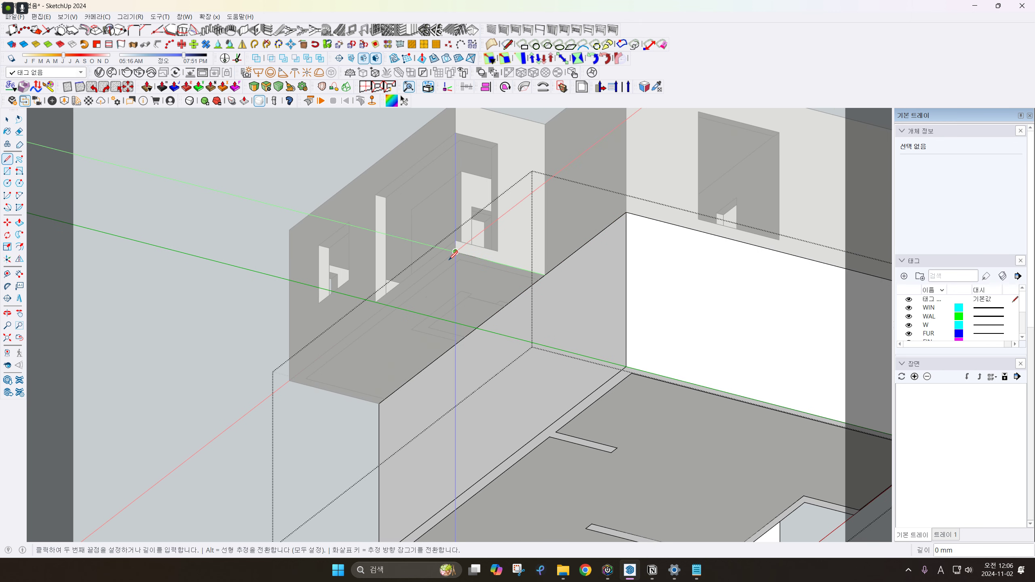
click(289, 380)
Push/Pull the lower storey's outer wall face about 1 mm at the corner where it meets the upper storey
mouse_move(379, 403)
middle_down()
mouse_move(432, 397)
mouse_move(358, 336)
mouse_move(351, 298)
mouse_move(351, 350)
middle_up()
scroll(349, 258, up, 5)
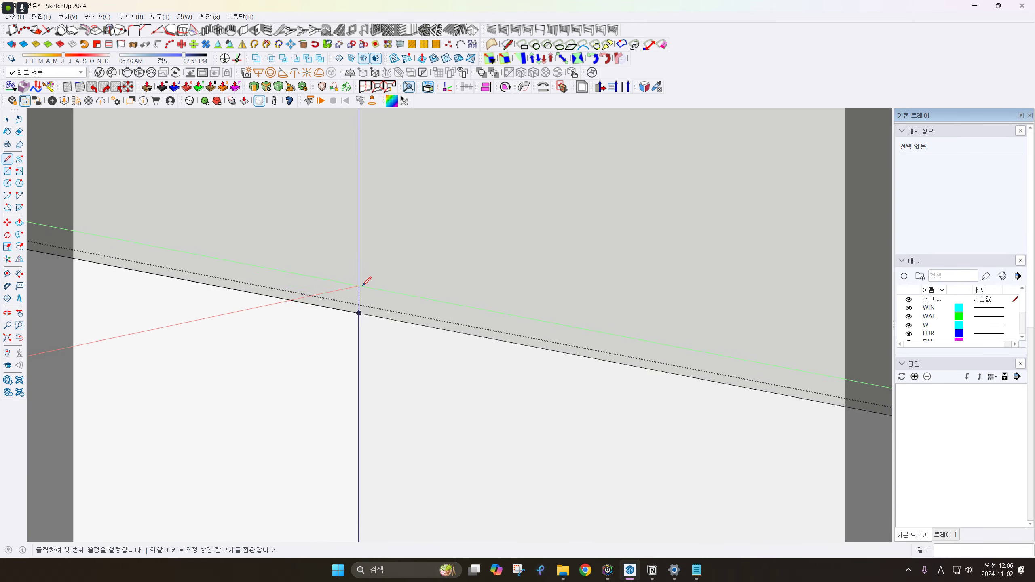
mouse_move(362, 287)
middle_down()
mouse_move(359, 419)
mouse_move(380, 404)
mouse_move(310, 400)
middle_up()
key(space)
click(314, 399)
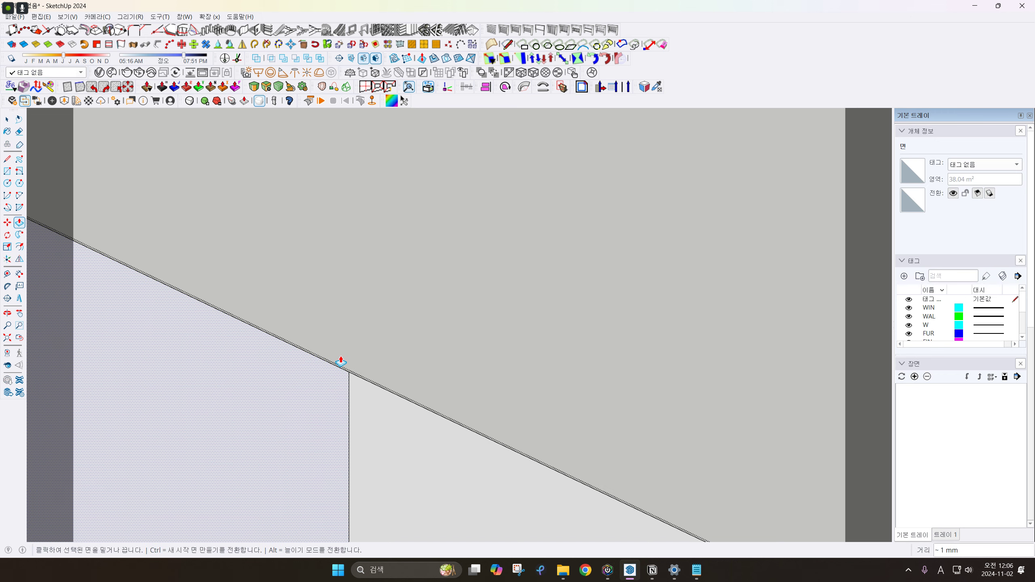
key(Delete)
middle_drag(340, 360, 403, 349)
scroll(402, 353, down, 10)
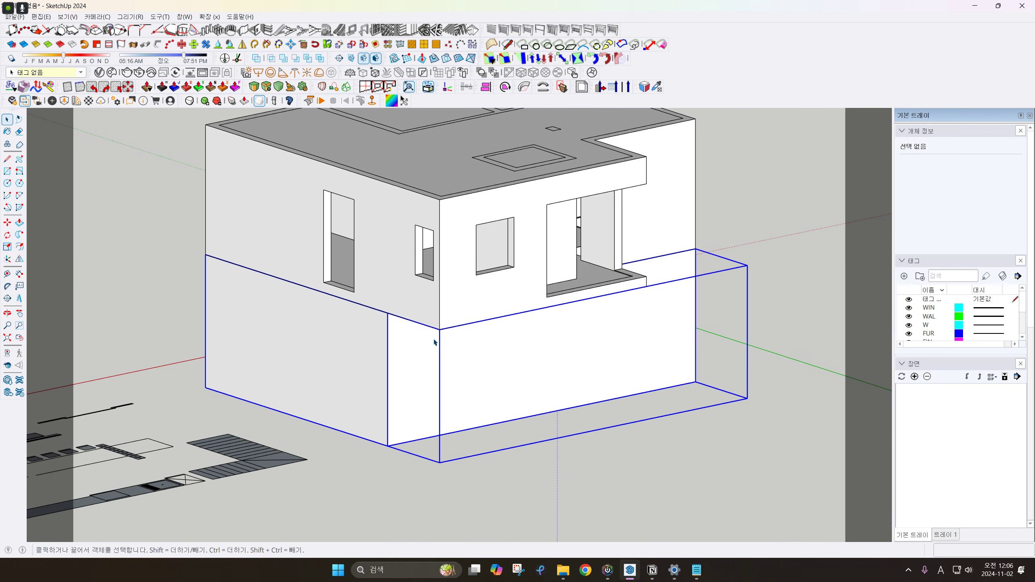
Offset the overhang face's three outer edges inward inside the lower wall group and remove the inner face, leaving a narrow strip
double_click(434, 342)
middle_drag(462, 366, 451, 191)
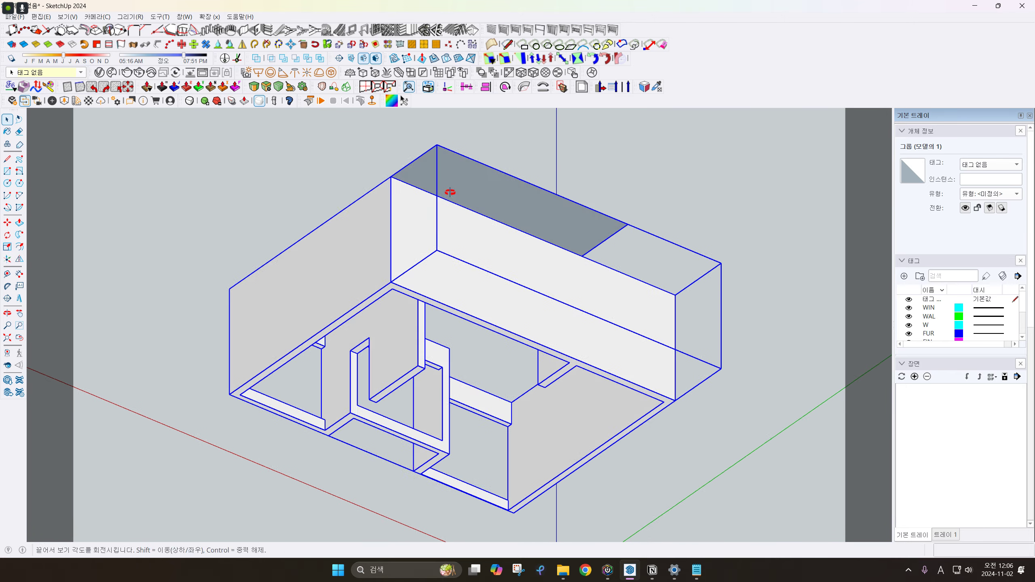
scroll(445, 216, up, 5)
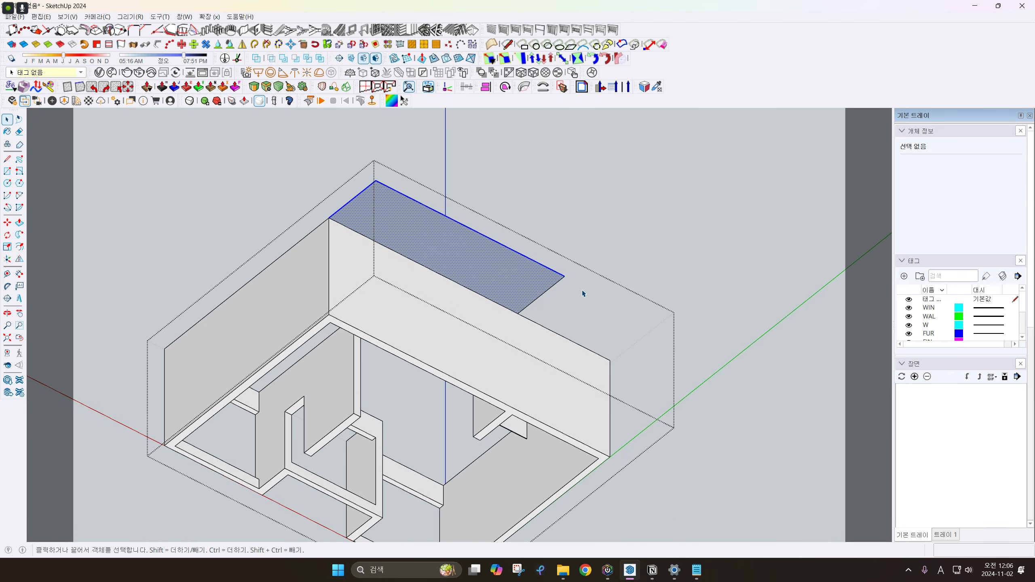
scroll(531, 282, up, 1)
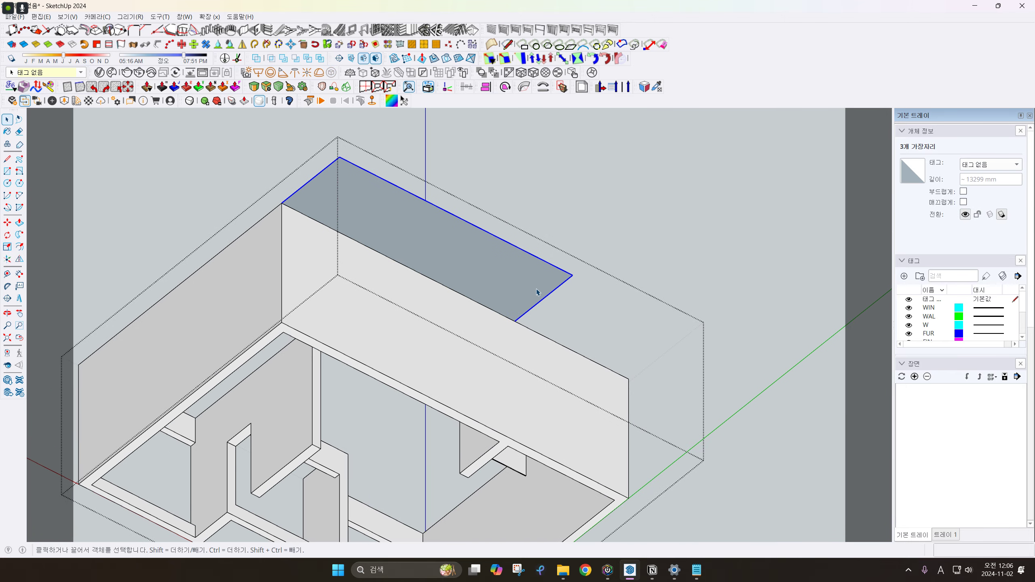
key(f)
click(532, 284)
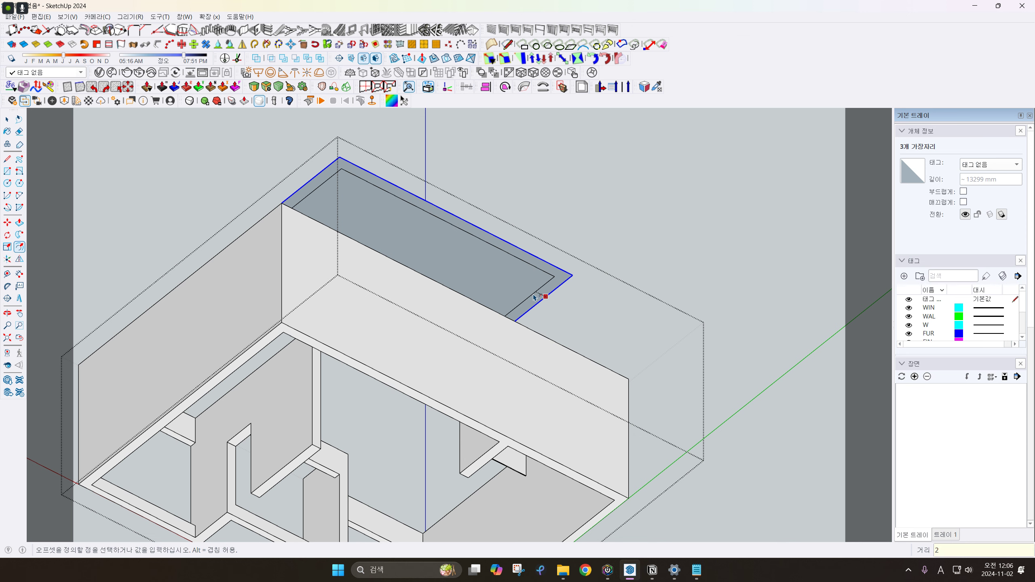
key(space)
click(577, 281)
Push/Pull the narrow strip along the overhang's edge down 300 mm inside the lower wall group
scroll(575, 285, up, 4)
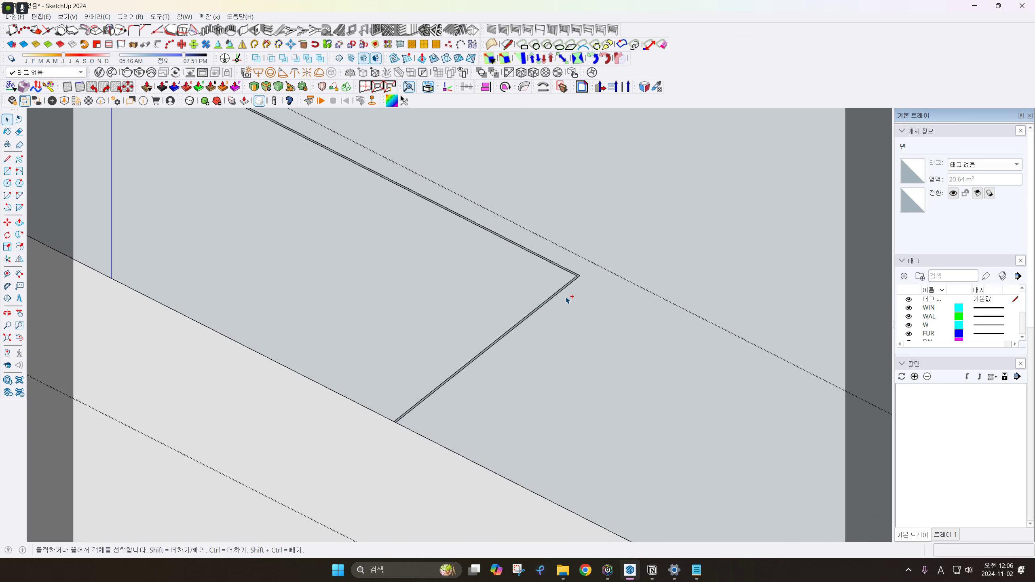
key(p)
click(571, 282)
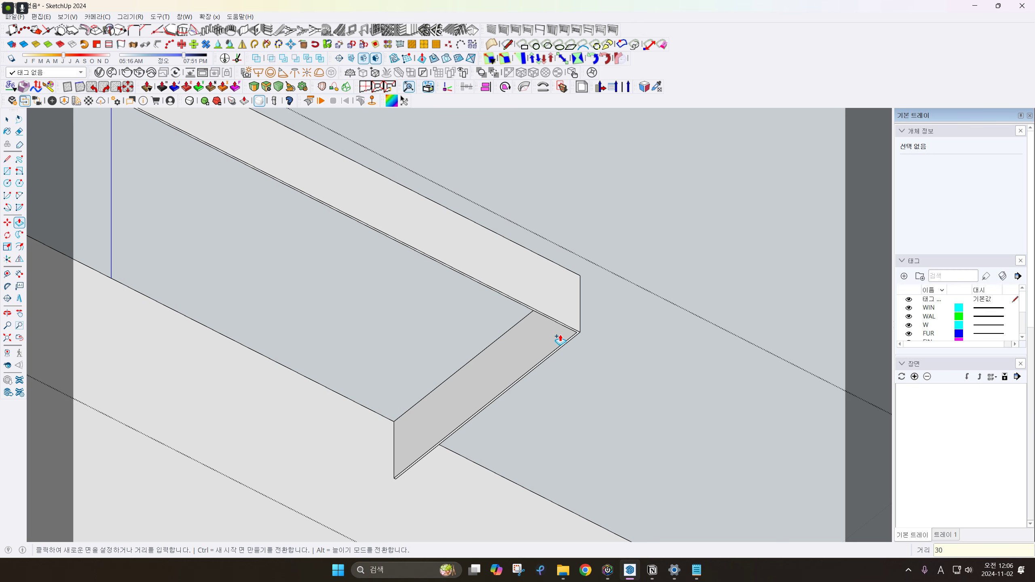
key(Return)
Run FixIt 101 on all geometry in the lower storey's wall group and close the group
key(space)
key(ctrl+a)
right_click(473, 384)
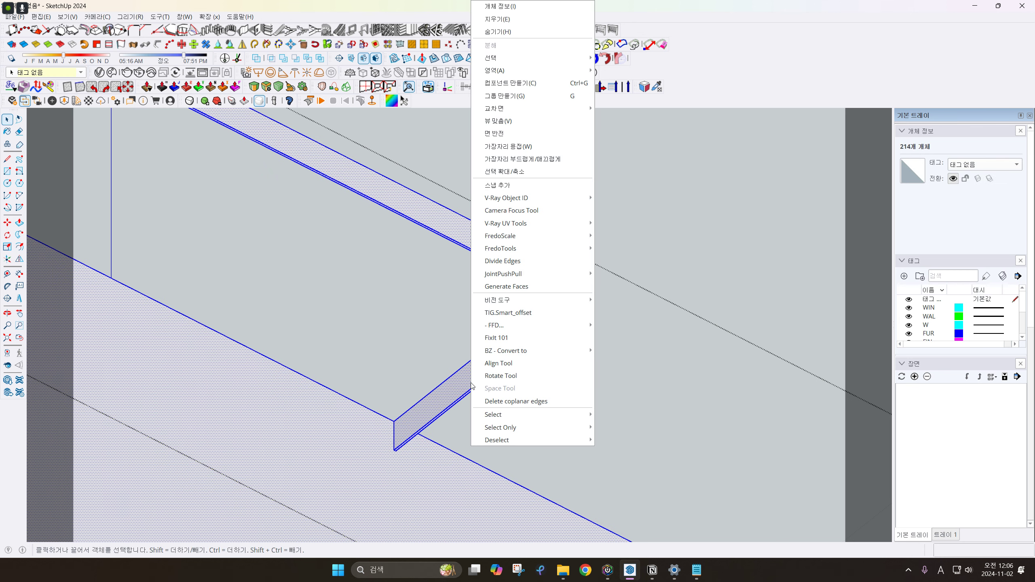
click(499, 339)
click(549, 329)
scroll(517, 399, down, 5)
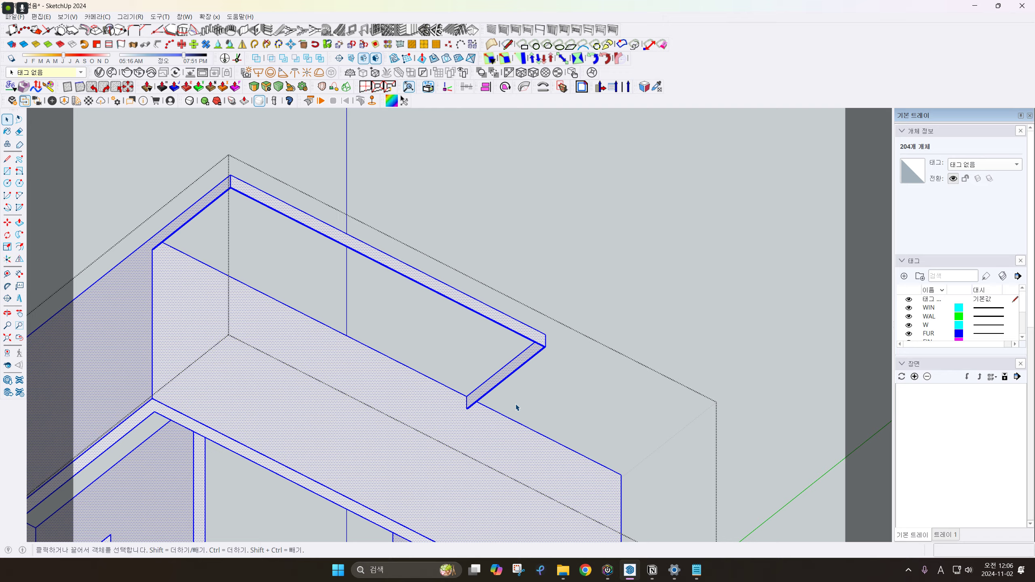
shift+middle_drag(516, 407, 514, 381)
key(Escape)
click(515, 381)
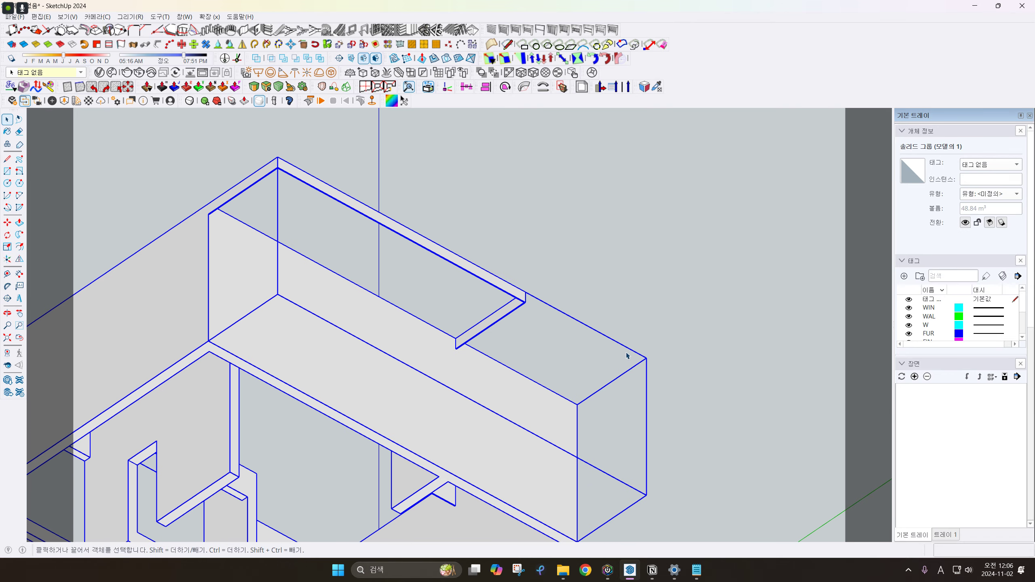
Isolate the slab between the two storeys, open its group and delete the coplanar edges of all its geometry
scroll(381, 294, down, 4)
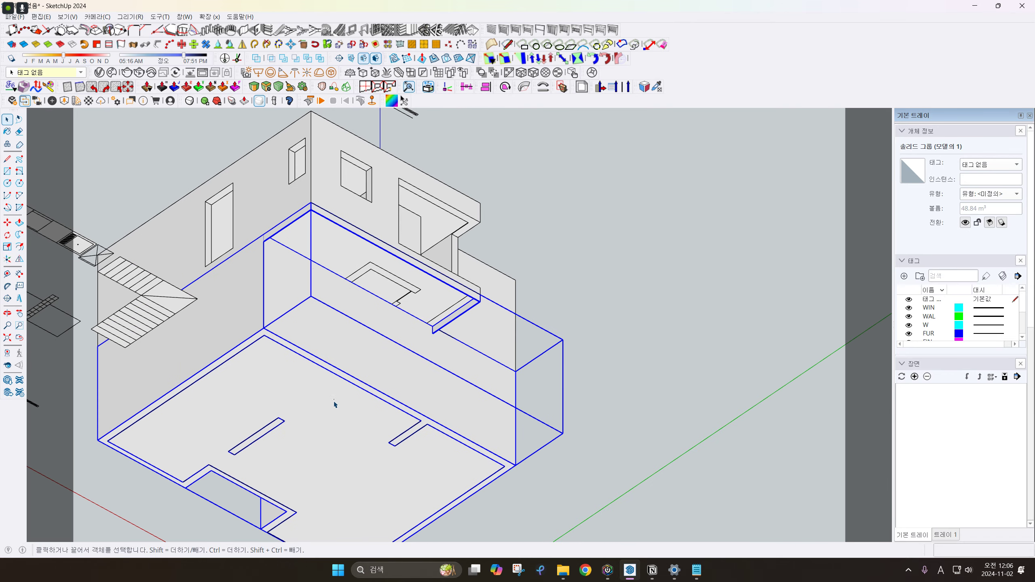
key(h)
middle_drag(312, 384, 338, 384)
click(337, 384)
middle_drag(358, 309, 397, 333)
key(shift+h)
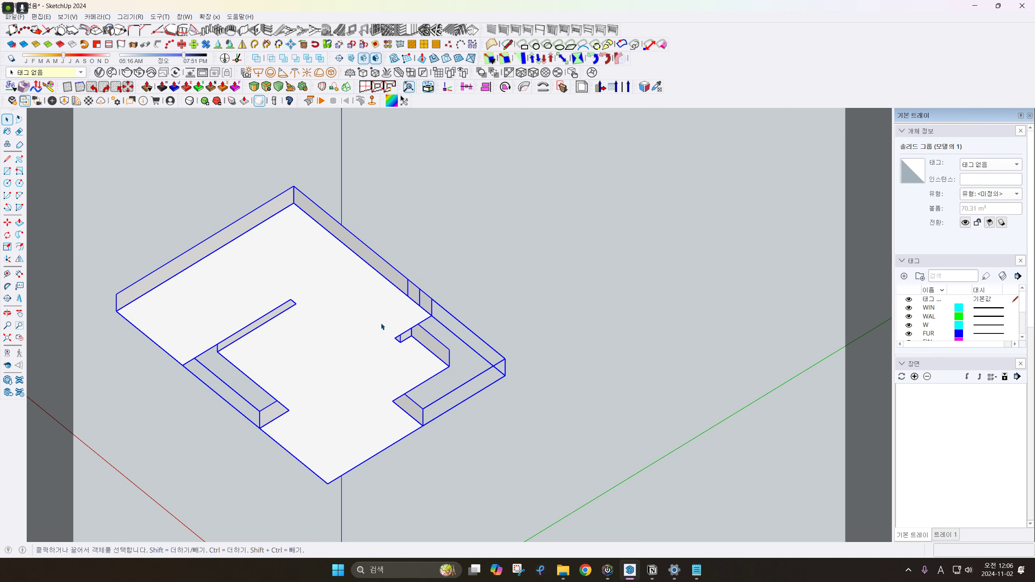
double_click(368, 311)
key(ctrl+a)
right_click(375, 313)
click(438, 403)
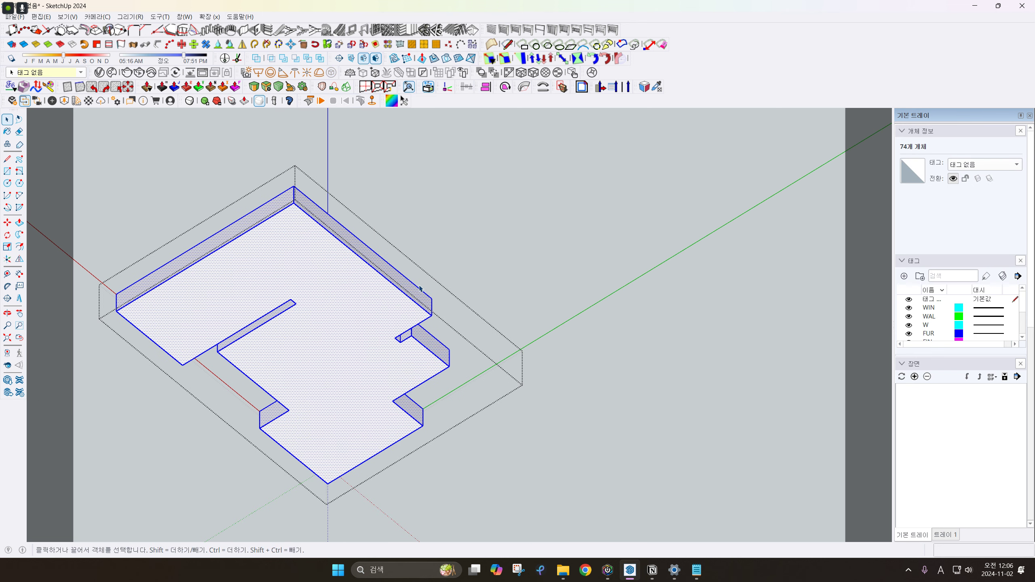
Paste the overhang face in place inside the slab group, Push/Pull it 300 mm and unhide the rest of the building
key(ctrl+shift+h)
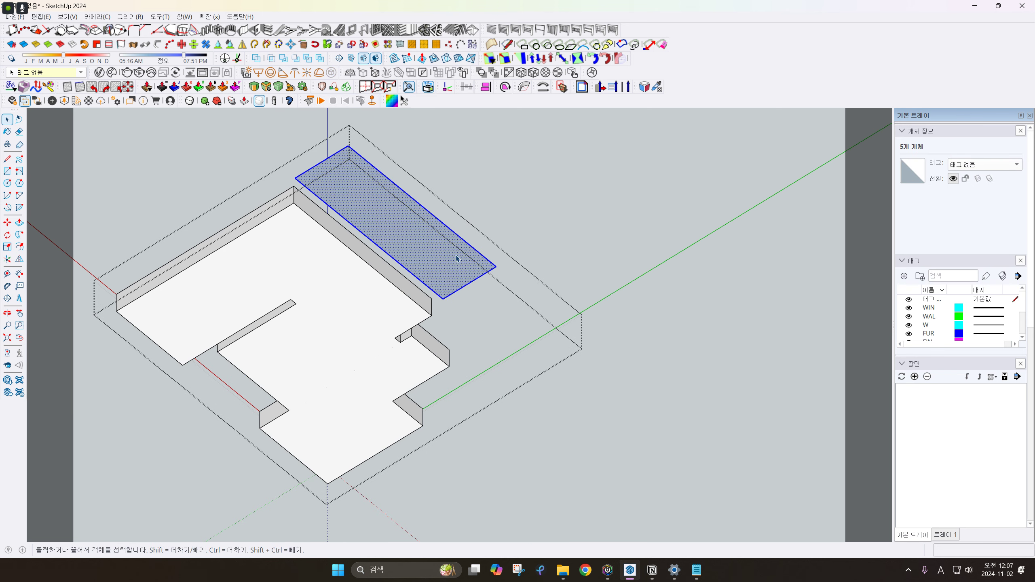
key(p)
click(456, 255)
text(30)
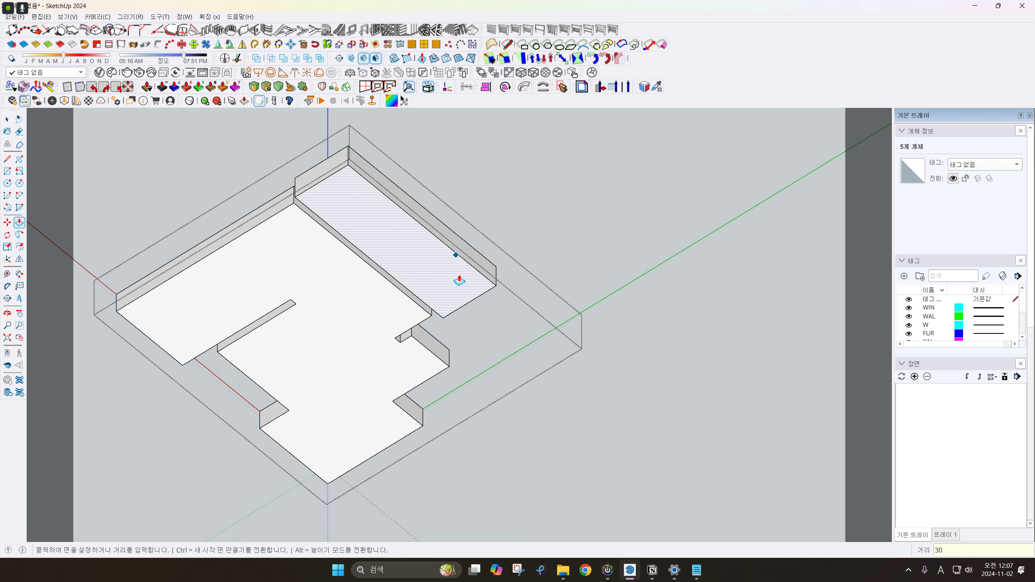
text(0)
key(Return)
key(space)
key(Escape)
middle_drag(420, 289, 423, 308)
key(ctrl+shift+h)
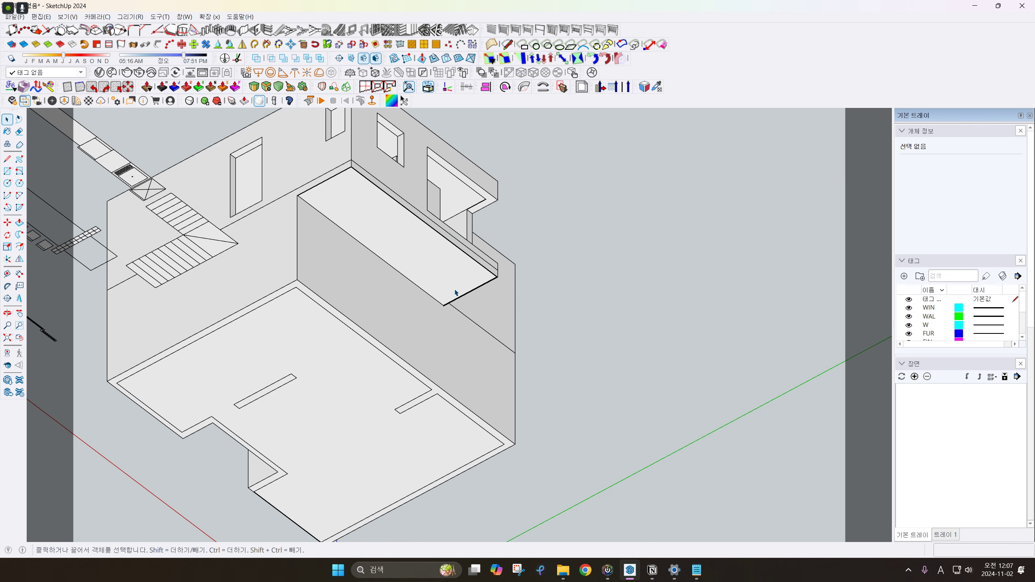
Examine the underside of the overhang and its junction with the lower storey's walls
scroll(455, 292, up, 6)
middle_drag(555, 301, 289, 298)
scroll(557, 323, down, 2)
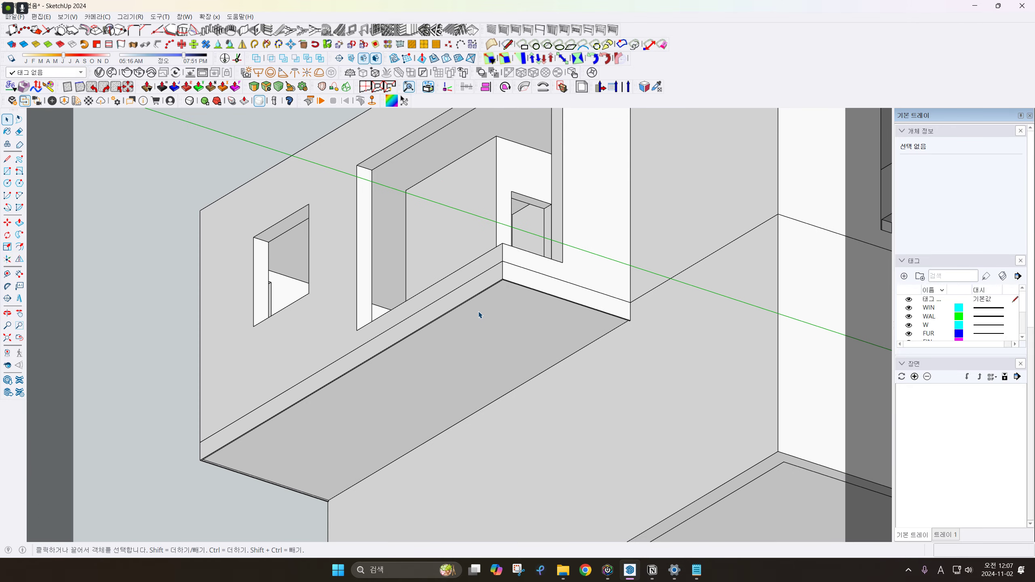
scroll(557, 295, down, 3)
middle_drag(579, 298, 459, 311)
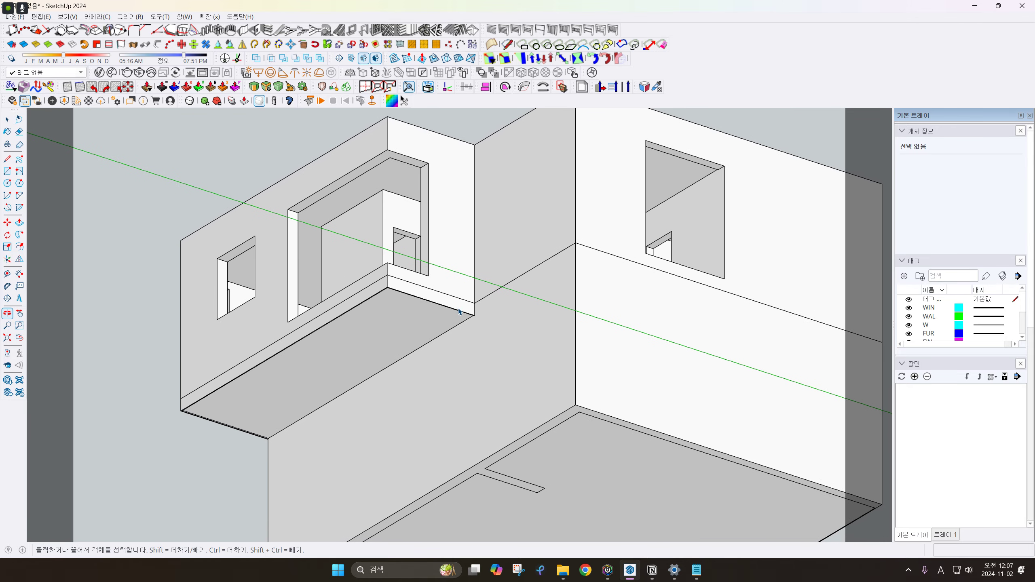
scroll(458, 303, down, 4)
mouse_move(513, 328)
middle_down()
mouse_move(473, 355)
mouse_move(384, 361)
mouse_move(404, 317)
mouse_move(273, 226)
mouse_move(363, 277)
mouse_move(538, 294)
mouse_move(458, 271)
mouse_move(375, 279)
mouse_move(325, 373)
mouse_move(404, 342)
mouse_move(520, 409)
mouse_move(485, 245)
mouse_move(448, 349)
mouse_move(427, 465)
mouse_move(385, 342)
mouse_move(174, 342)
mouse_move(649, 358)
mouse_move(714, 350)
mouse_move(762, 176)
mouse_move(737, 178)
mouse_move(501, 329)
middle_up()
scroll(369, 283, up, 2)
Try to erase the leftover interior wall edges from the roof face inside the roof group
double_click(521, 409)
click(455, 275)
key(Escape)
double_click(461, 286)
mouse_move(461, 204)
middle_down()
mouse_move(500, 317)
mouse_move(449, 293)
middle_up()
key(e)
drag(429, 286, 453, 288)
drag(539, 255, 542, 257)
middle_drag(542, 258, 561, 305)
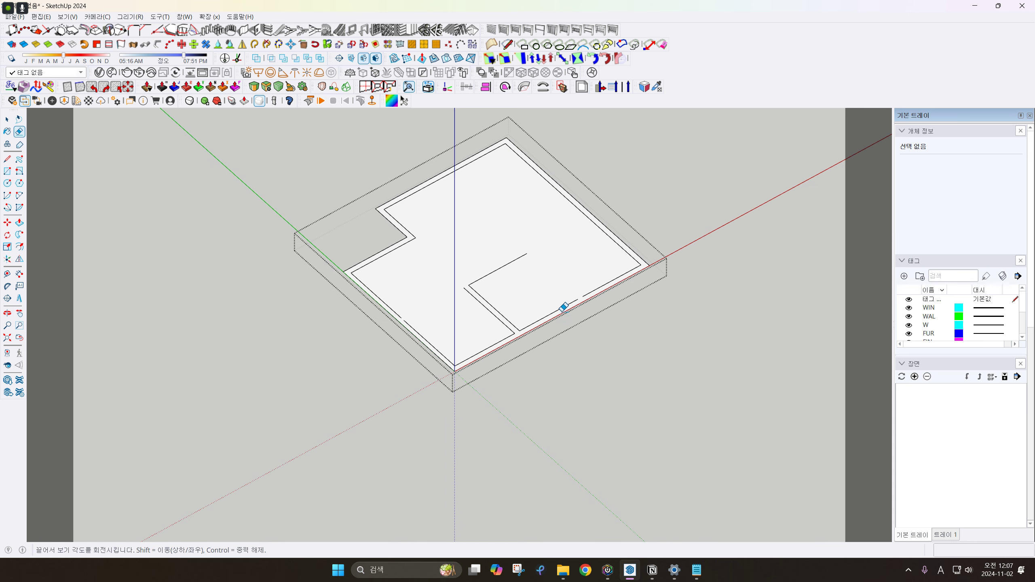
Delete the roof face and all remaining edges in the group, and paste the clean roof outline face in place
key(space)
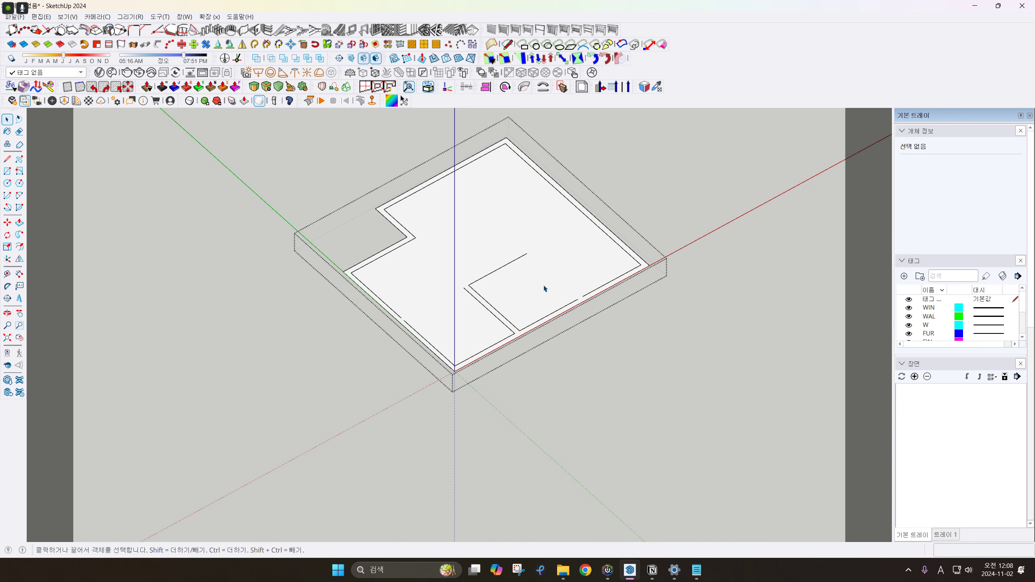
click(540, 287)
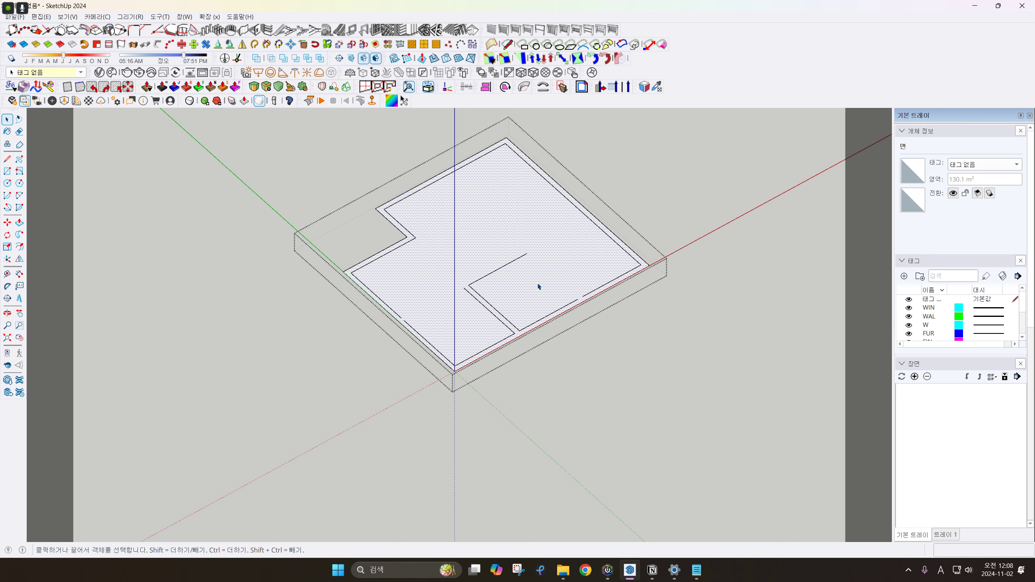
key(Delete)
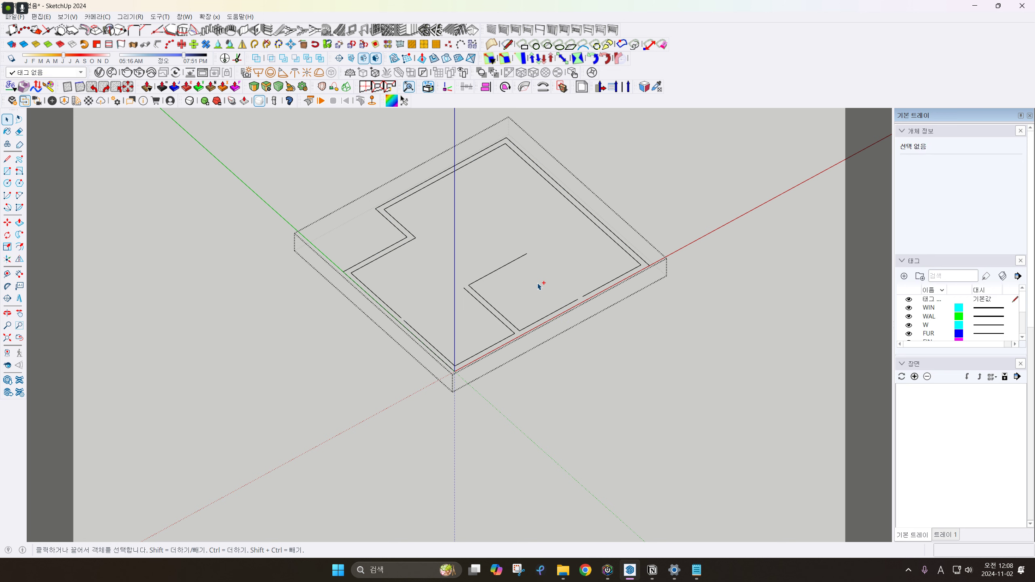
key(ctrl+a)
key(Delete)
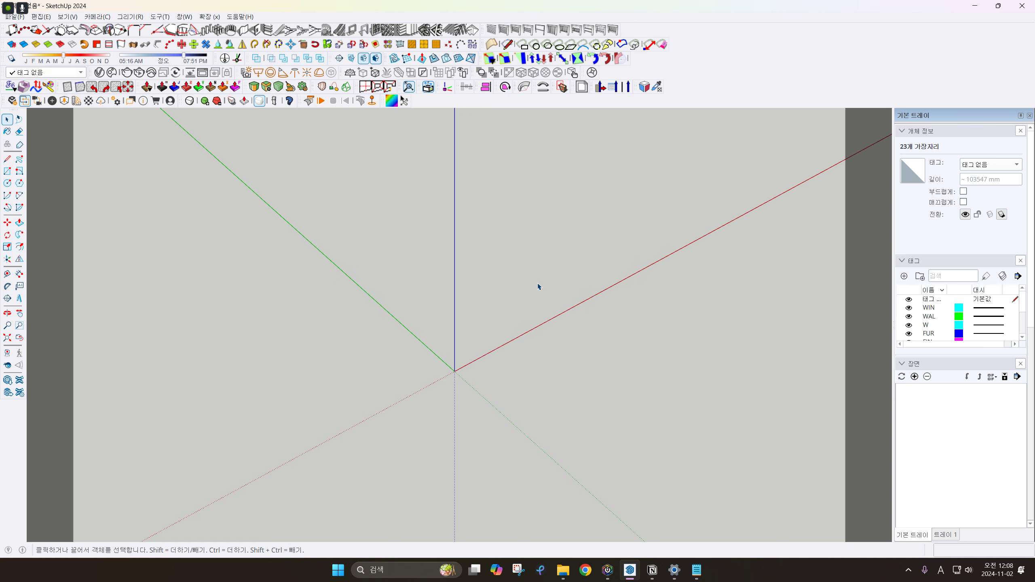
key(ctrl+shift+v)
Push/Pull the pasted roof face up 700 mm
middle_drag(538, 287, 726, 282)
middle_drag(560, 198, 478, 230)
key(p)
click(478, 231)
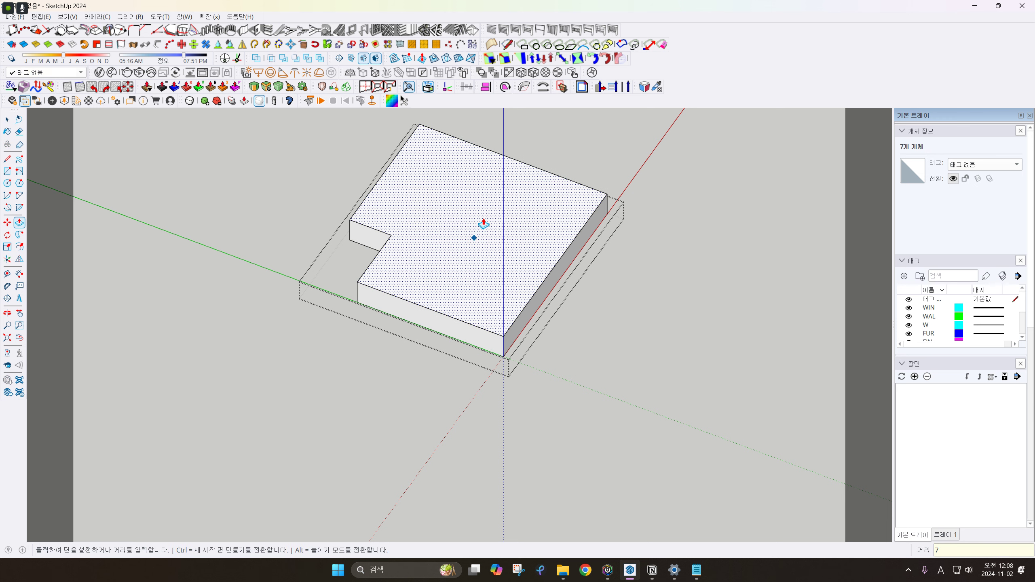
key(Return)
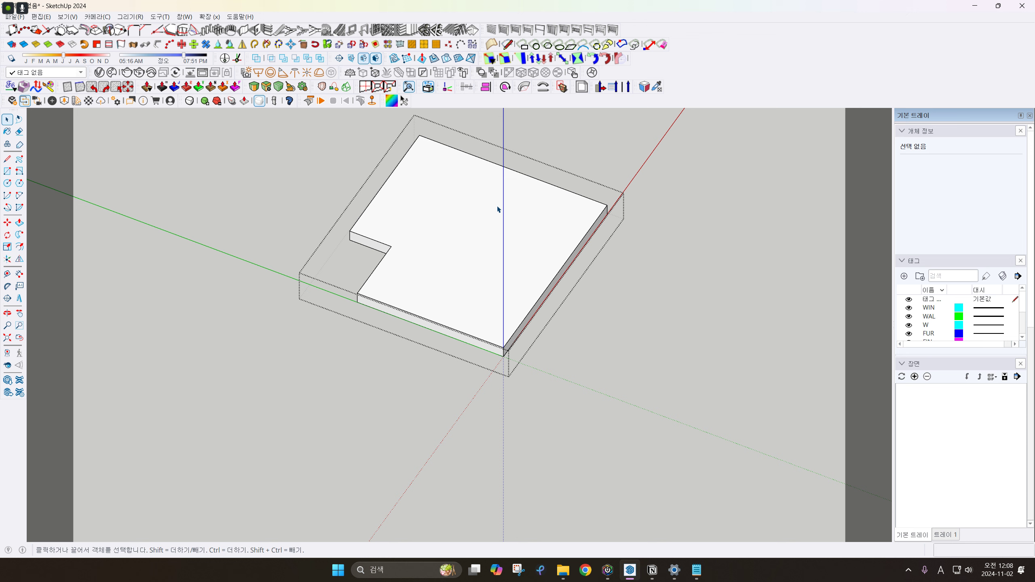
Offset the roof's top face 200 mm inward, push the inner face down 500 mm to form a parapet, and close the group
key(f)
click(491, 305)
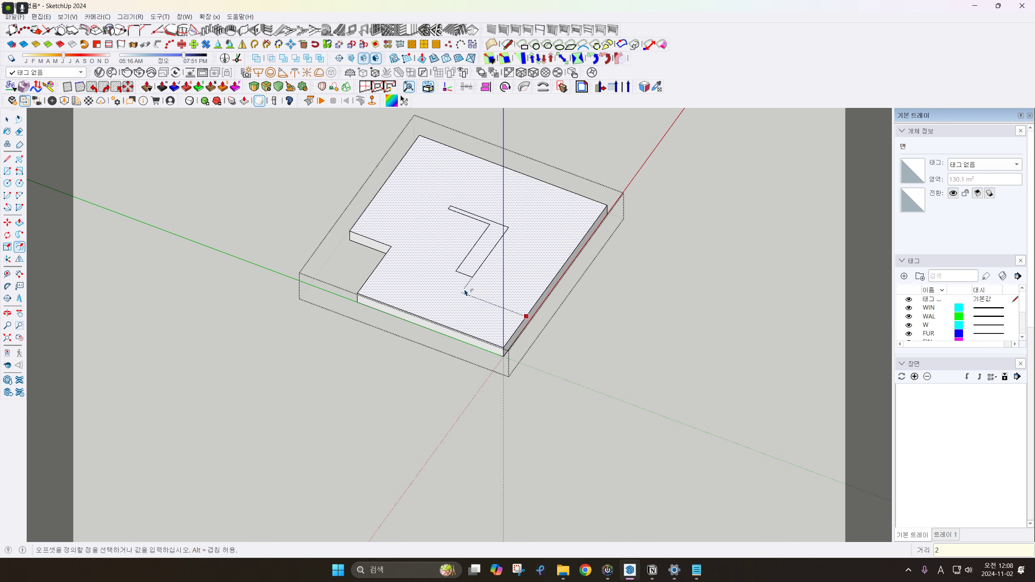
text(200)
key(Return)
key(p)
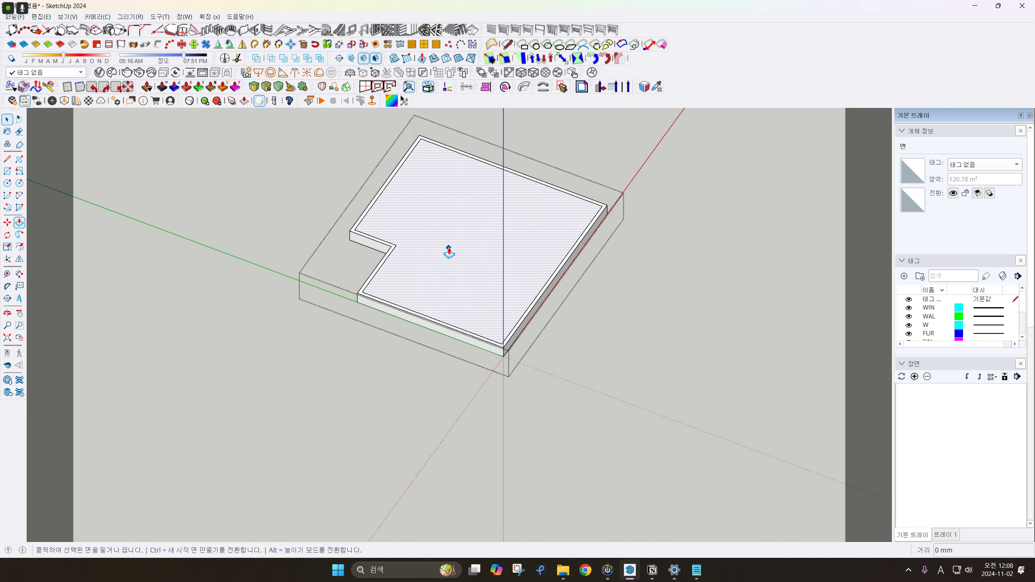
click(449, 250)
text(500)
key(Return)
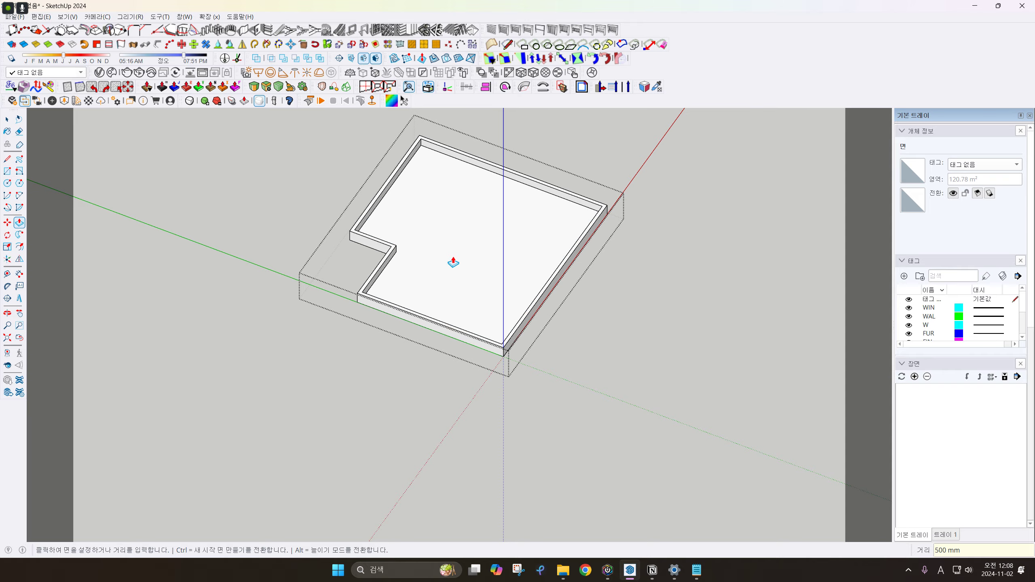
key(space)
key(Escape)
Examine the whole two-storey building from all sides, including the roof parapet, window openings and overhang
middle_drag(469, 293, 430, 337)
key(v)
key(shift+z)
scroll(484, 315, down, 3)
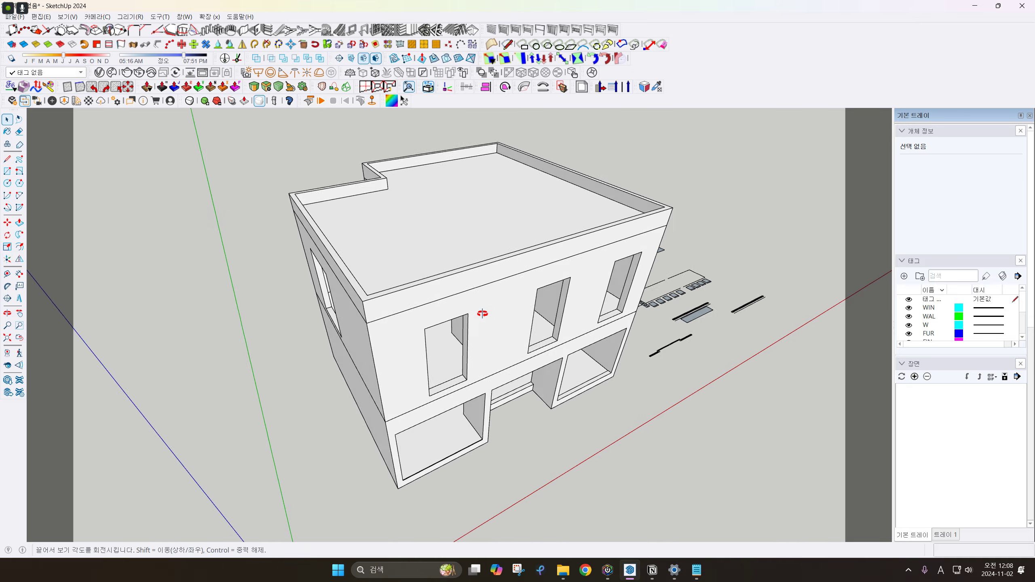
key(v)
middle_drag(483, 312, 683, 285)
scroll(464, 306, up, 9)
middle_drag(419, 283, 582, 280)
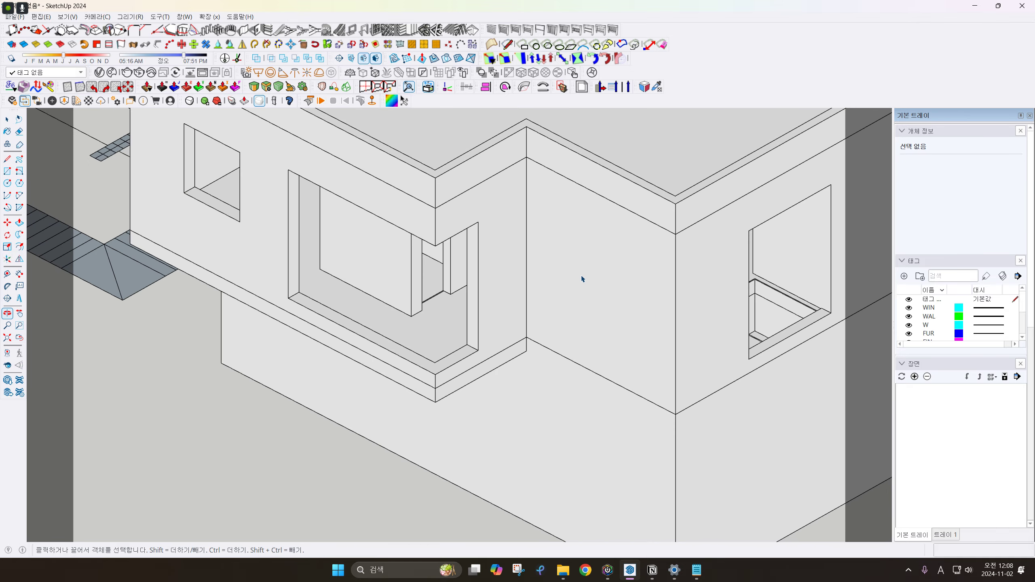
key(v)
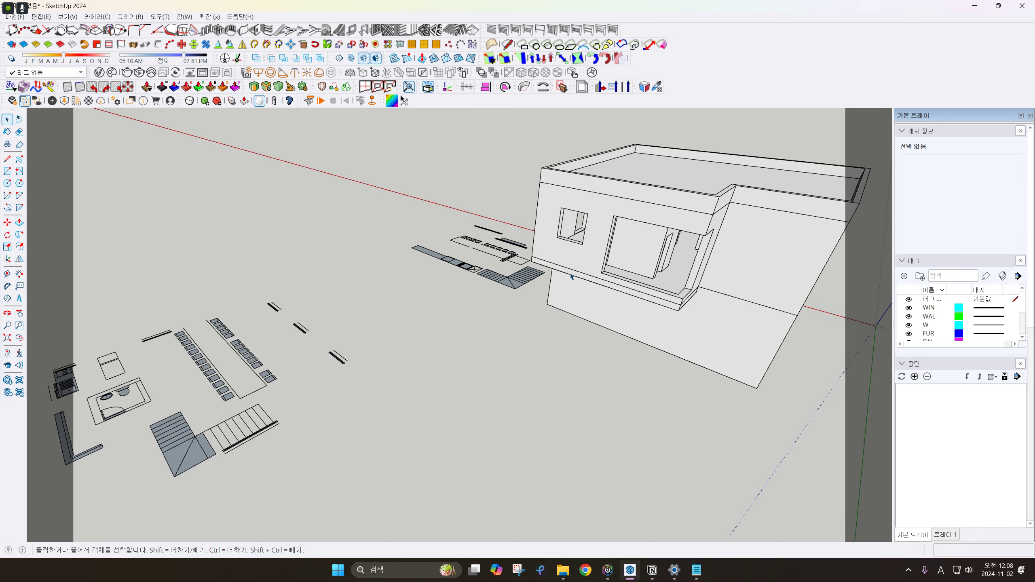
scroll(600, 234, down, 2)
middle_drag(662, 217, 143, 271)
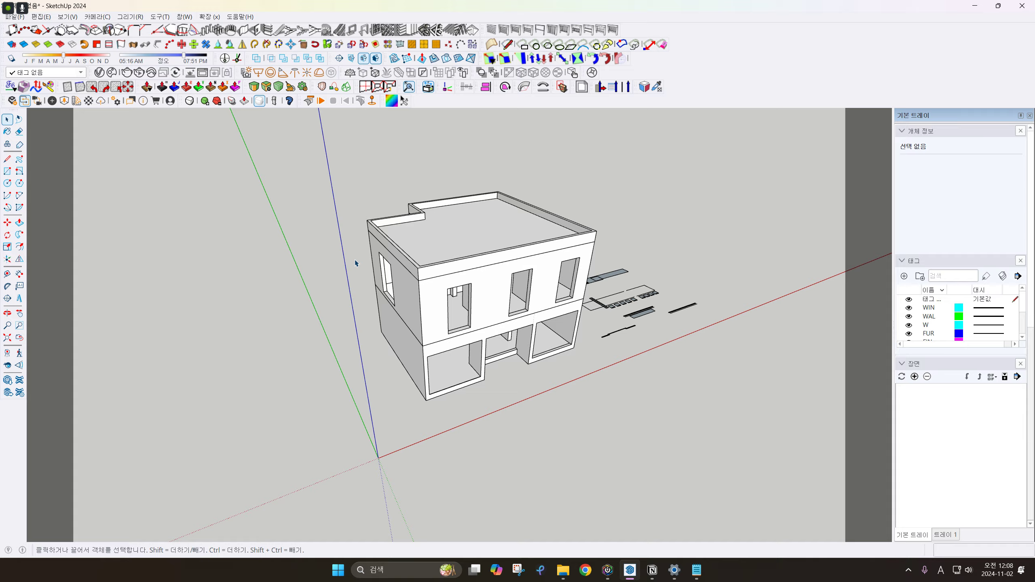
middle_drag(563, 267, 302, 282)
scroll(485, 307, up, 3)
scroll(578, 309, up, 3)
scroll(495, 276, down, 4)
middle_drag(502, 236, 474, 287)
Remove the parapet roof, the slab beneath it and the upper storey's walls one group at a time
click(504, 240)
middle_drag(504, 241, 557, 286)
key(Delete)
scroll(499, 263, down, 3)
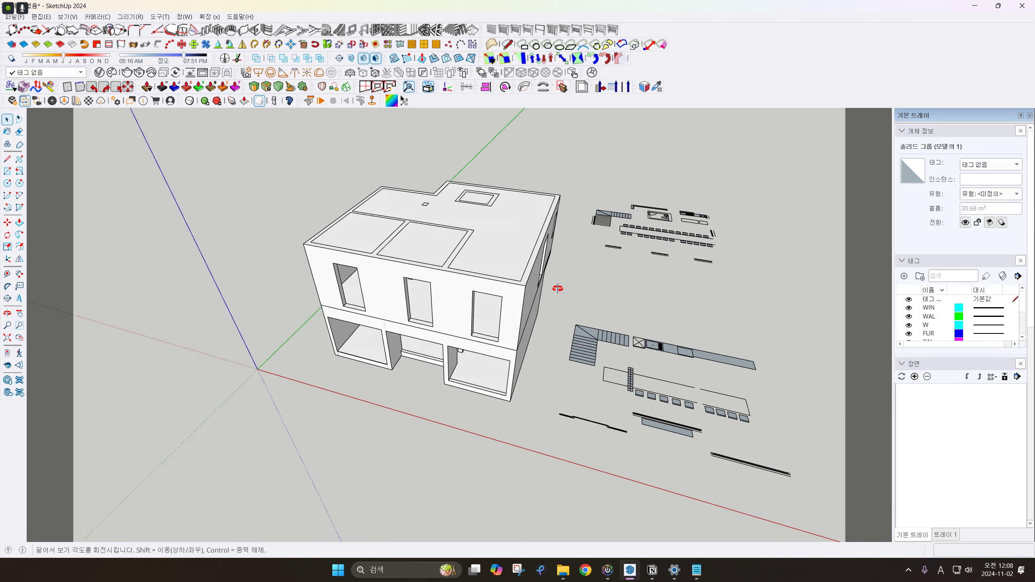
click(513, 249)
key(Delete)
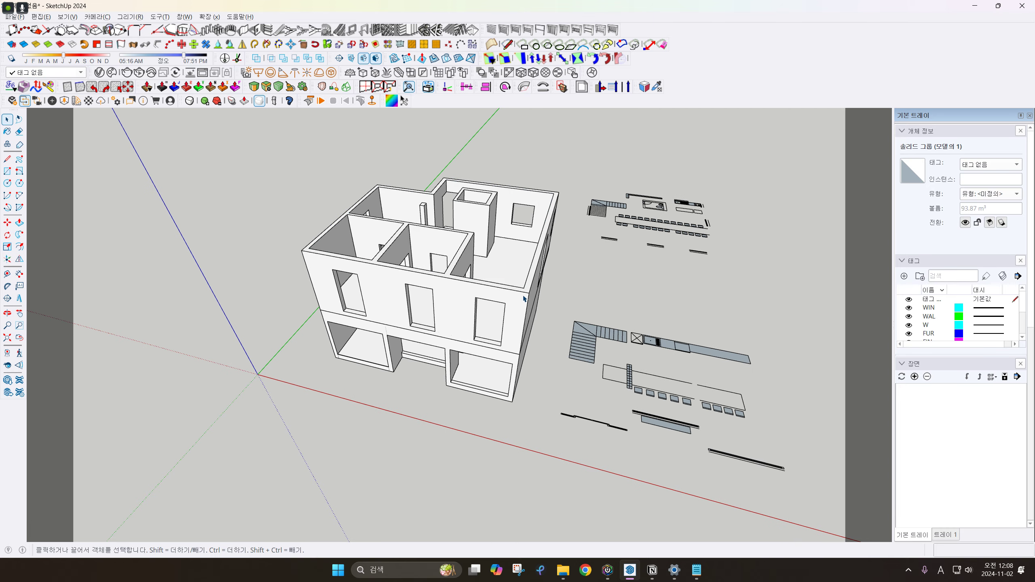
click(521, 297)
key(Delete)
Remove the remaining floor slab and lower wall groups one at a time, and undo the removals to restore the building
click(520, 295)
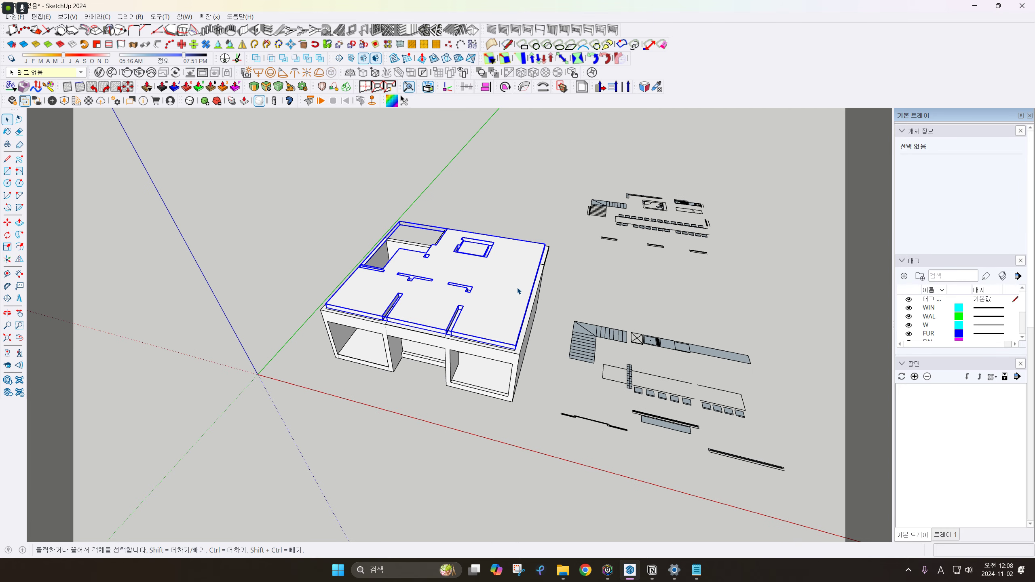
key(ctrl+z)
middle_drag(520, 295, 505, 328)
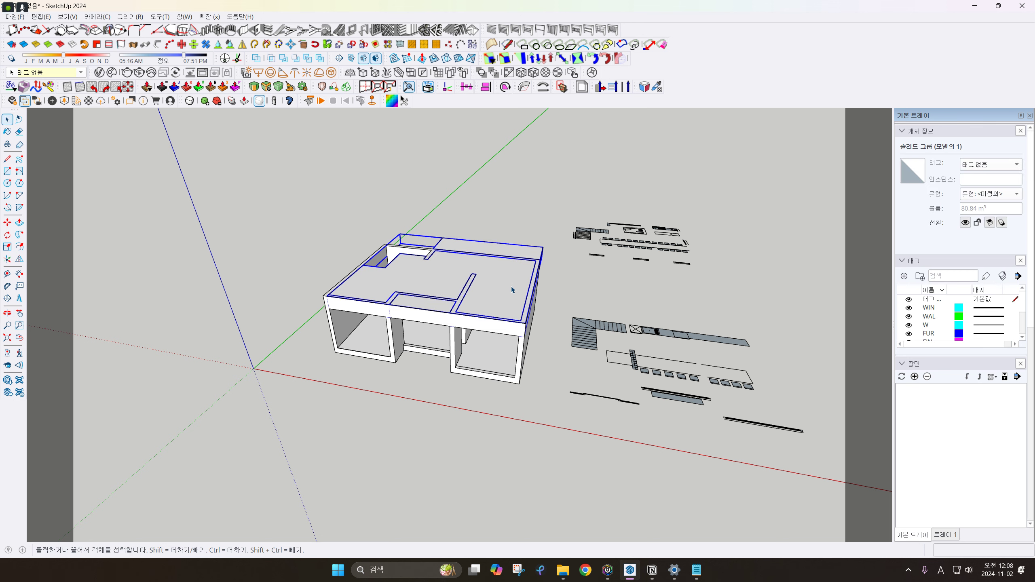
key(Delete)
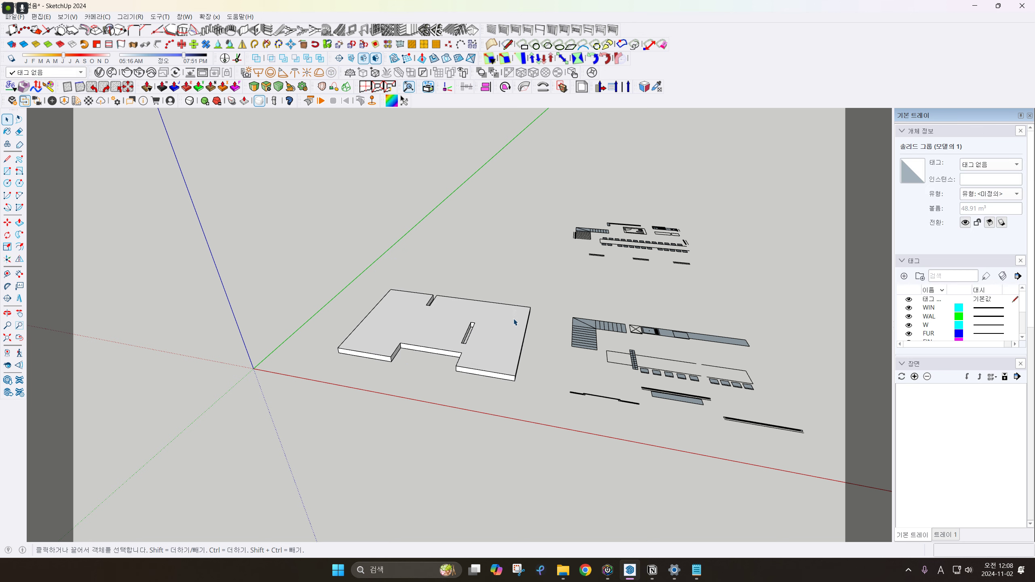
key(Delete)
key(ctrl+z)
key(ctrl+z)
Select all of the building's groups together, check their type in the entity information and clear the selection
middle_drag(517, 327, 434, 260)
scroll(377, 340, up, 4)
middle_drag(377, 340, 612, 229)
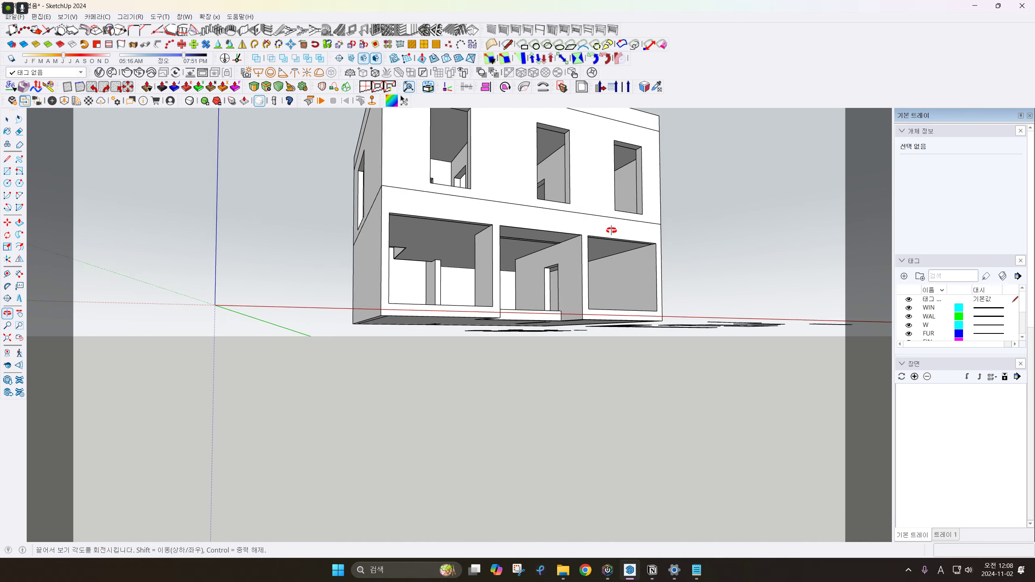
scroll(547, 260, up, 3)
scroll(548, 260, down, 5)
middle_drag(465, 301, 377, 257)
drag(543, 404, 544, 406)
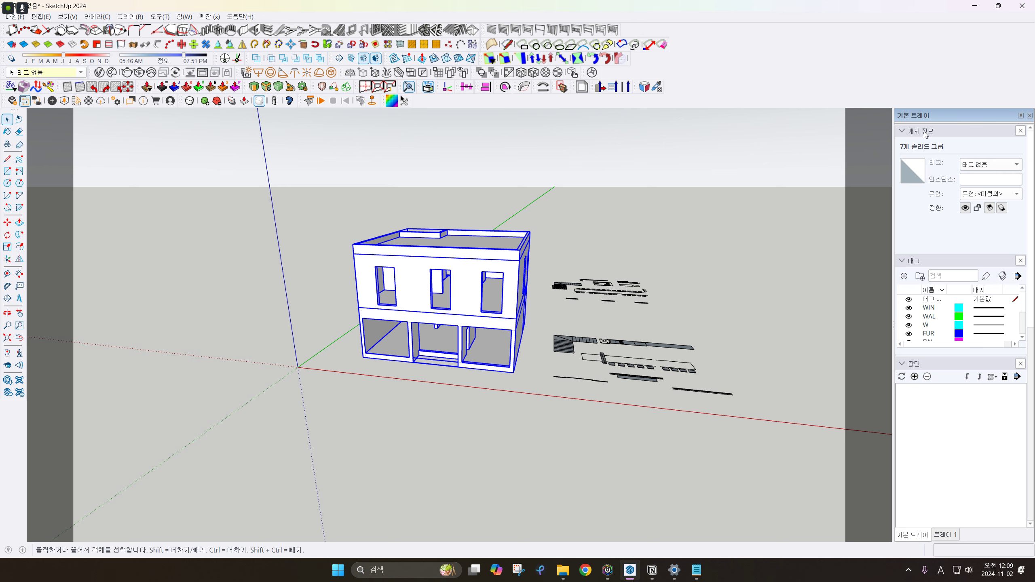
scroll(430, 386, up, 3)
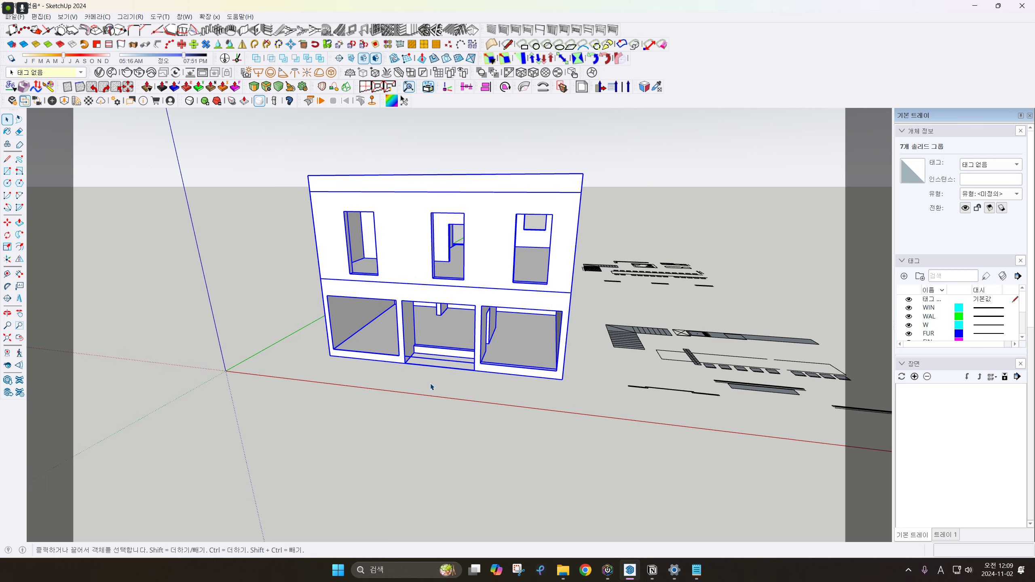
click(430, 386)
Examine the restored building again from several sides and close up
middle_drag(428, 328, 643, 257)
middle_drag(542, 289, 688, 306)
scroll(489, 288, up, 5)
middle_drag(498, 279, 425, 359)
scroll(504, 302, up, 5)
scroll(420, 349, up, 4)
shift+middle_drag(420, 285, 356, 306)
scroll(364, 297, up, 3)
scroll(424, 285, down, 3)
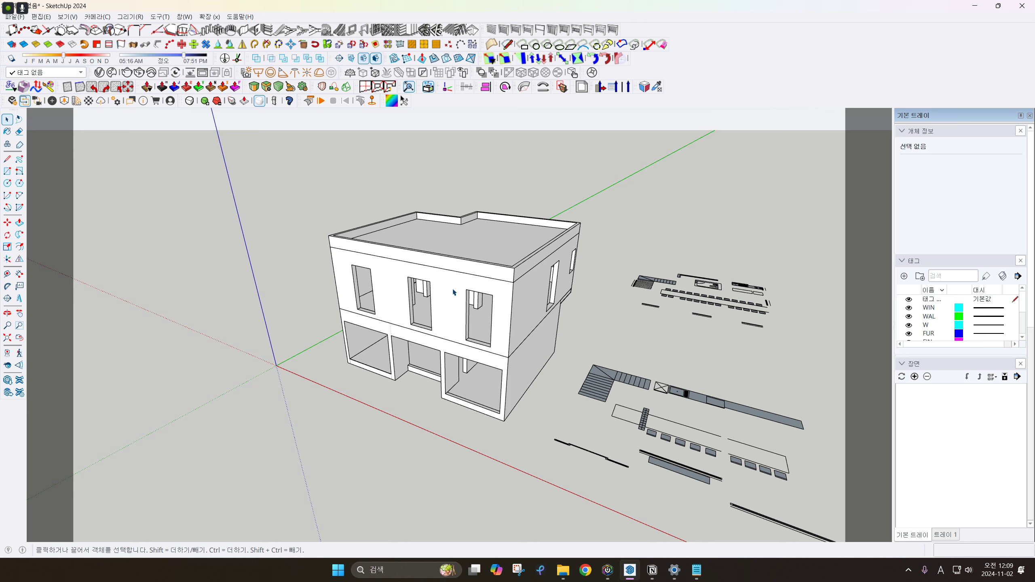